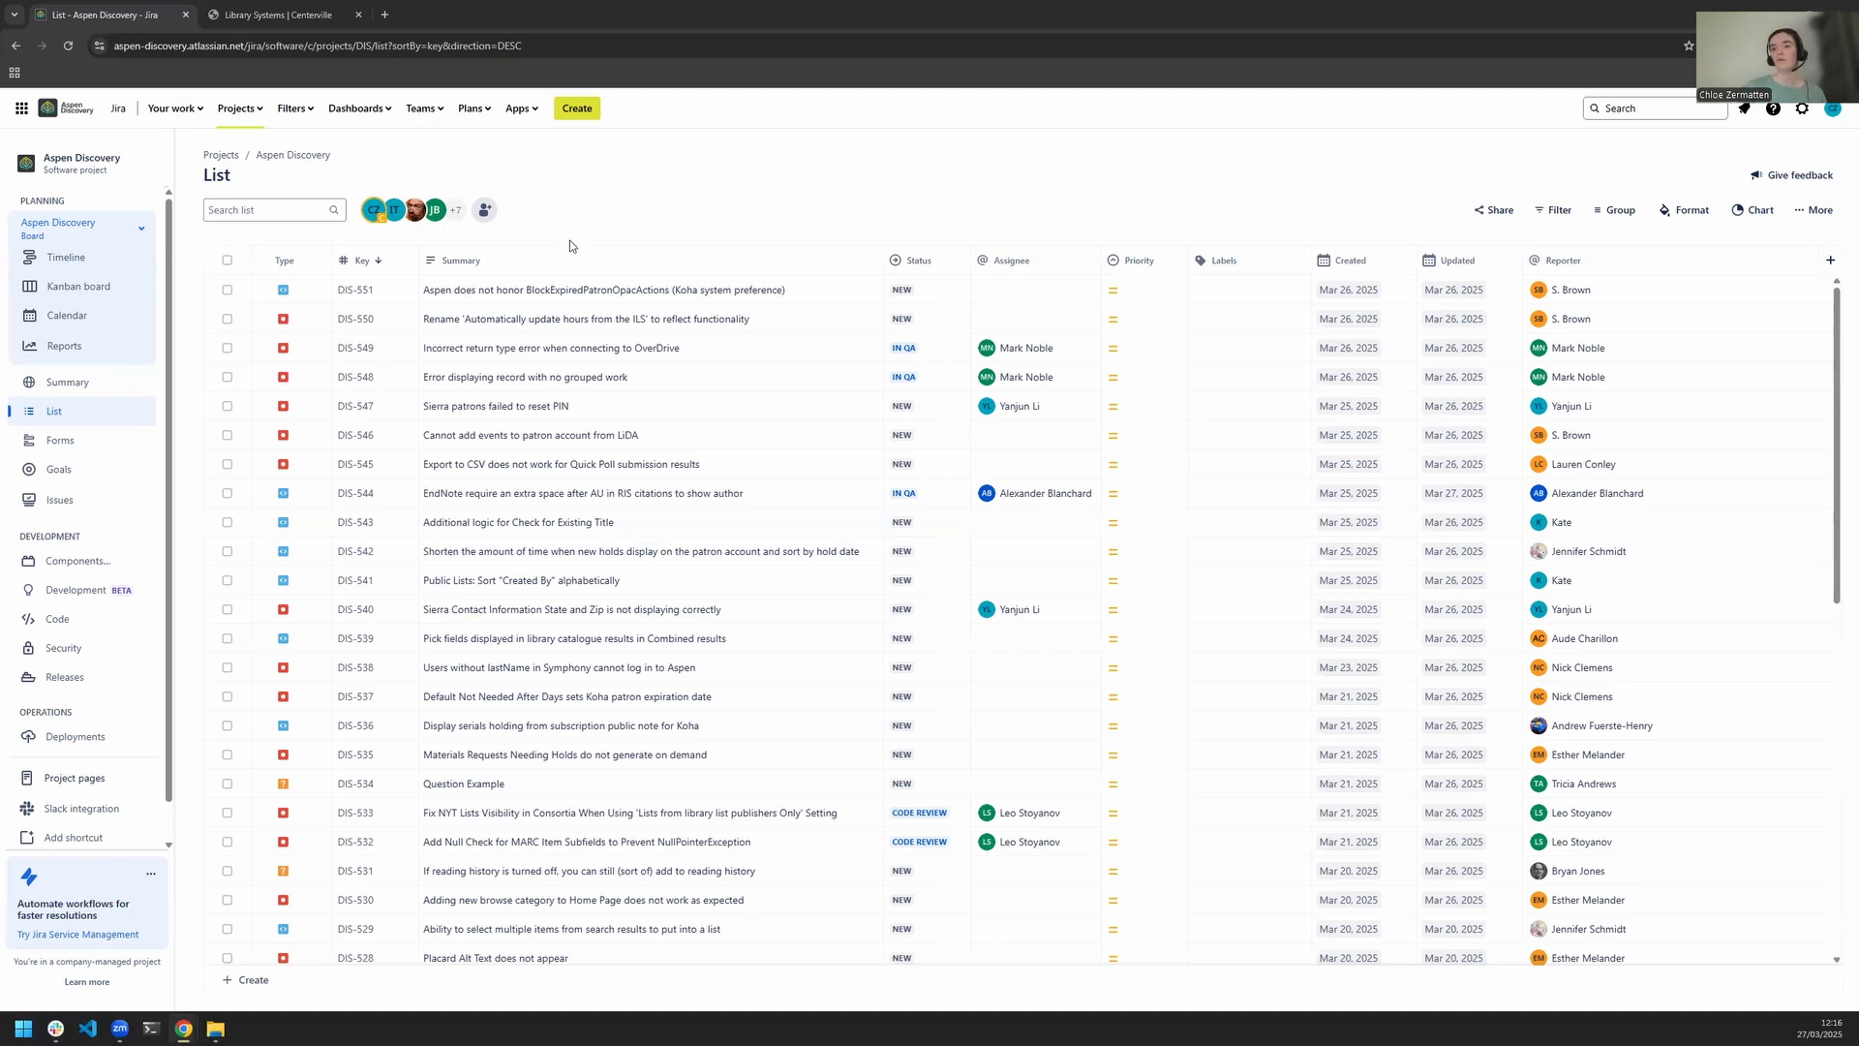
- Filter the Aspen Discovery issue list to show only issues of type Bug
{"action": "scroll", "coordinate": [600, 376], "scroll_direction": "down", "scroll_amount": 2}
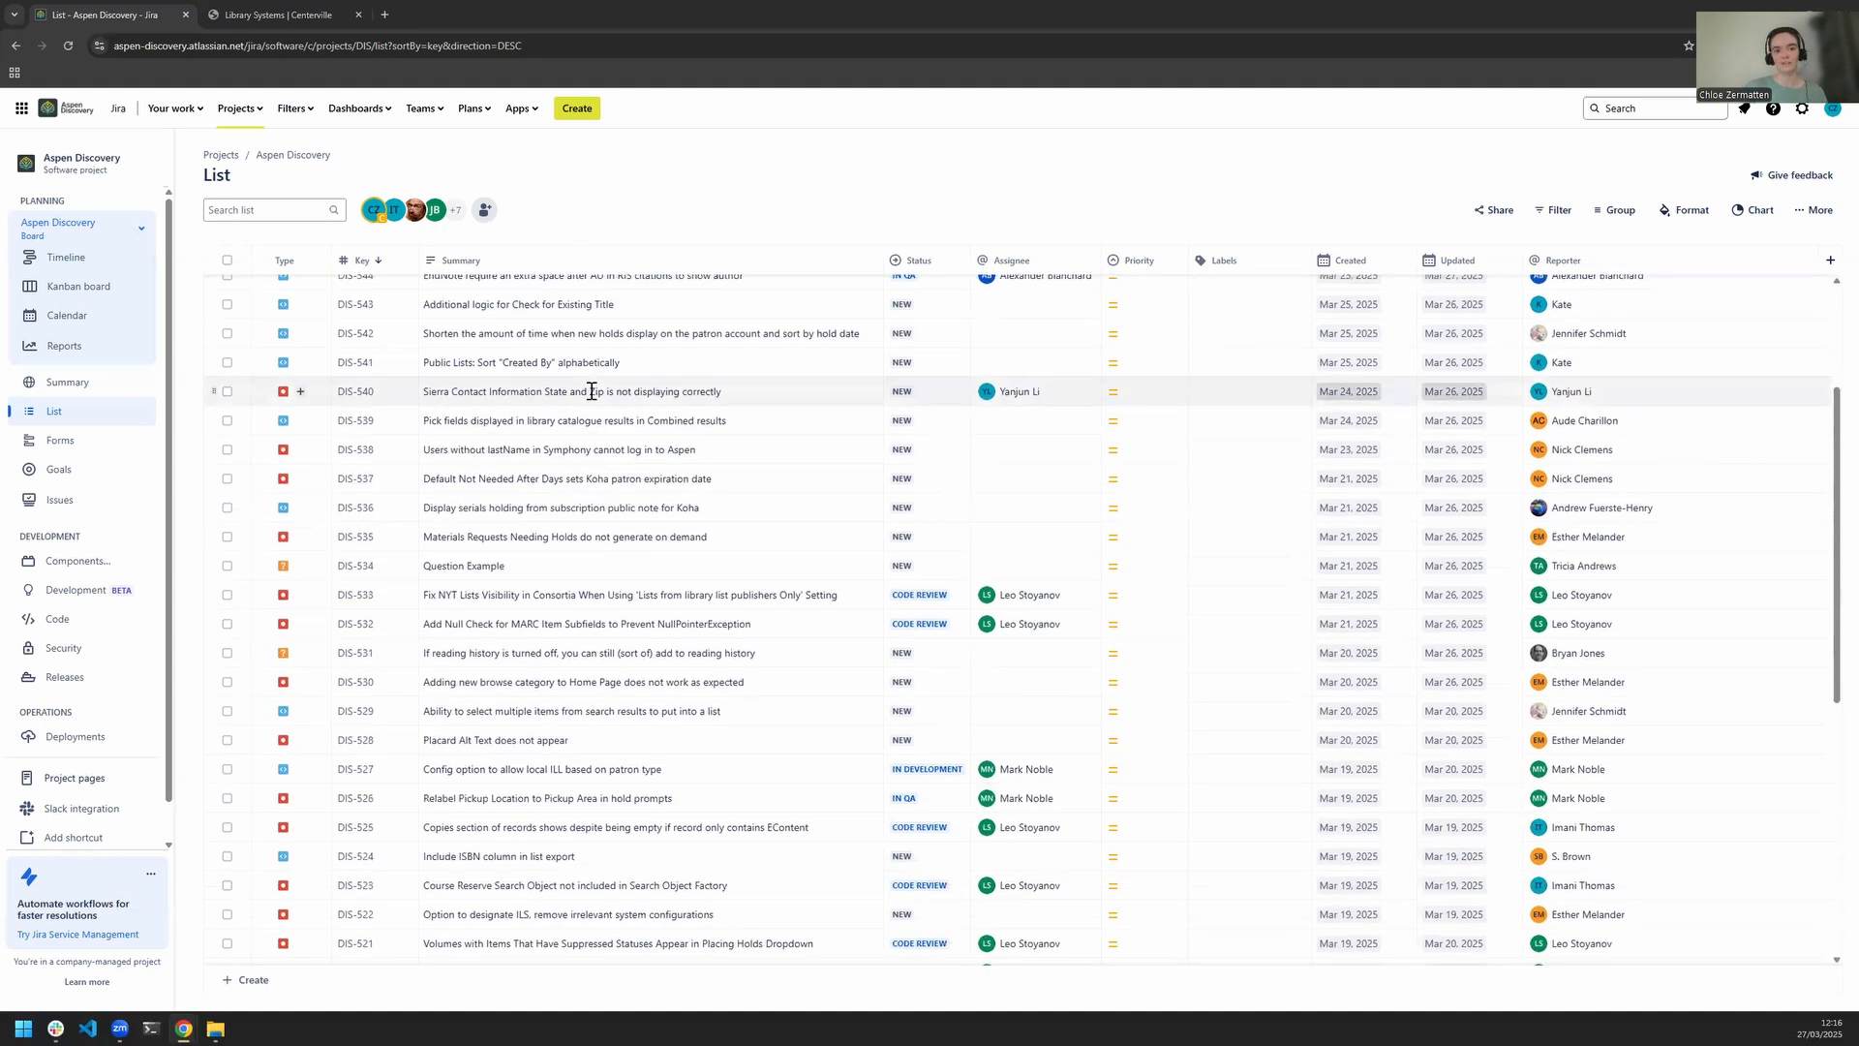
{"action": "scroll", "coordinate": [897, 469], "scroll_direction": "down", "scroll_amount": 2}
{"action": "scroll", "coordinate": [897, 474], "scroll_direction": "up", "scroll_amount": 4}
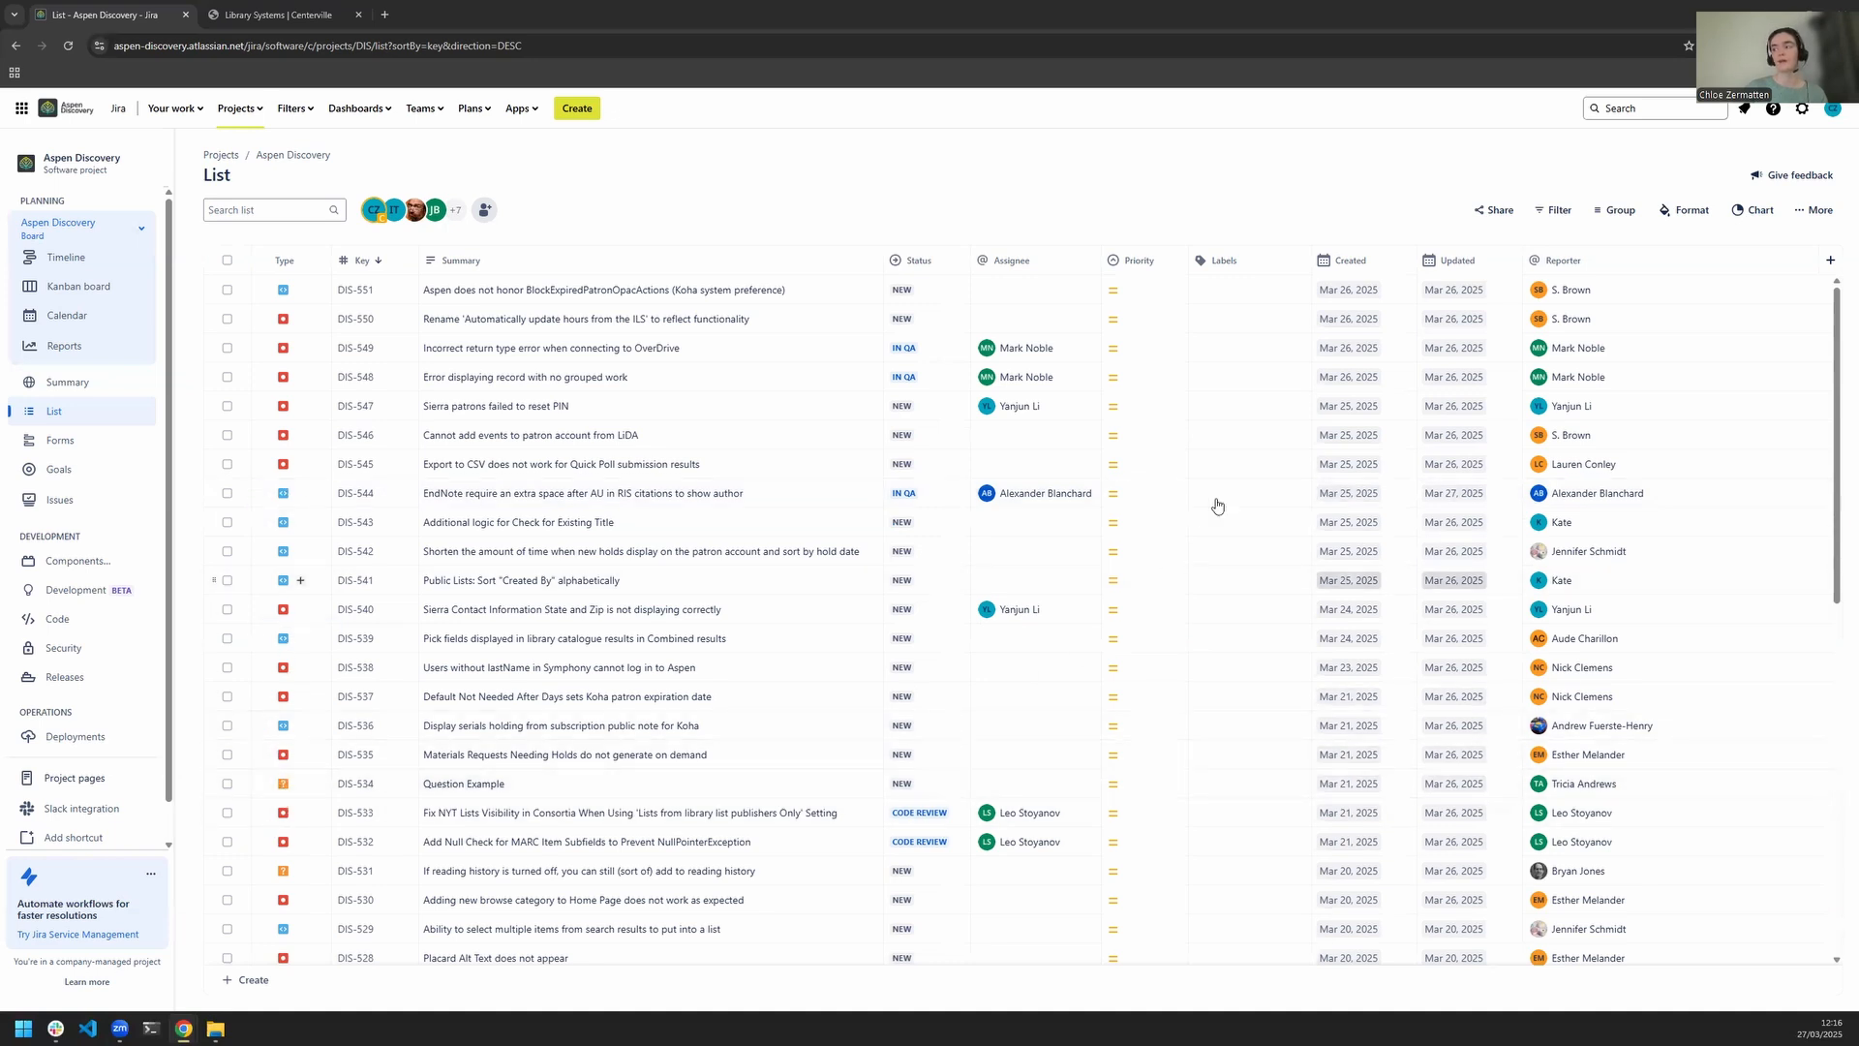
{"action": "left_click", "coordinate": [1563, 217]}
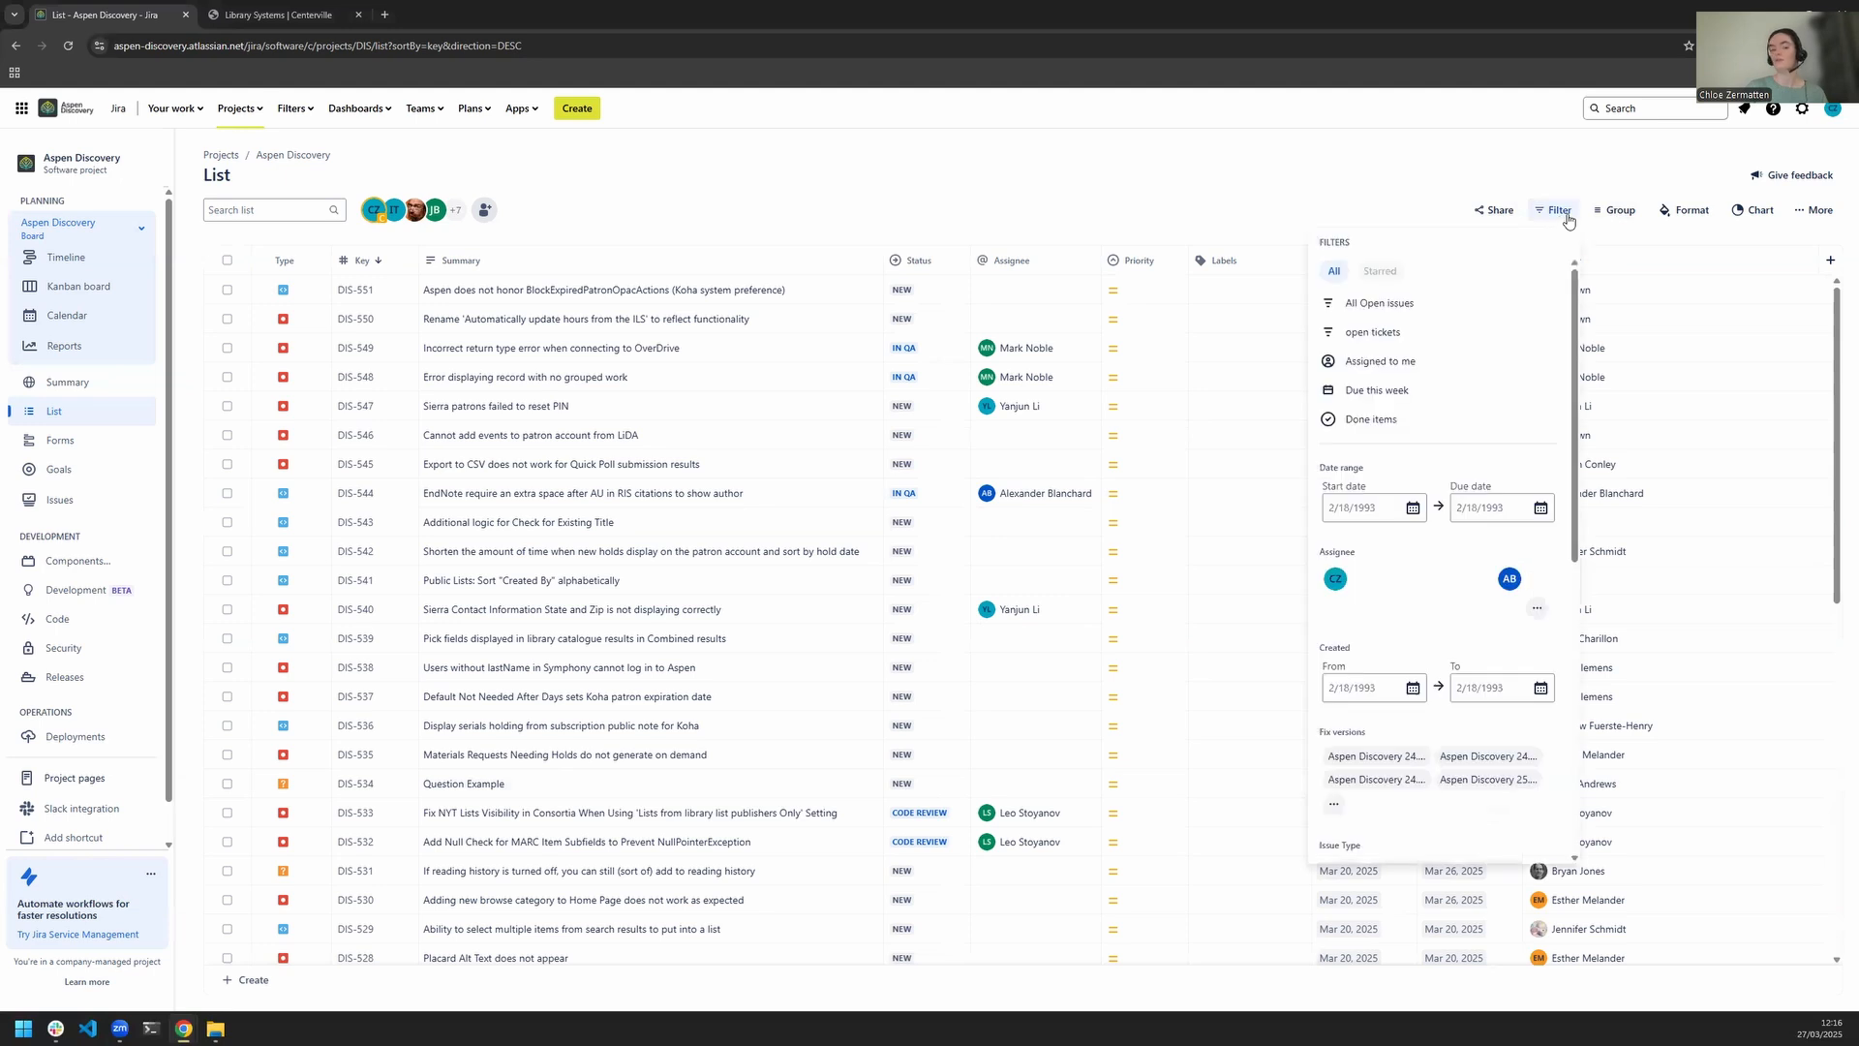
{"action": "scroll", "coordinate": [1439, 455], "scroll_direction": "down", "scroll_amount": 4}
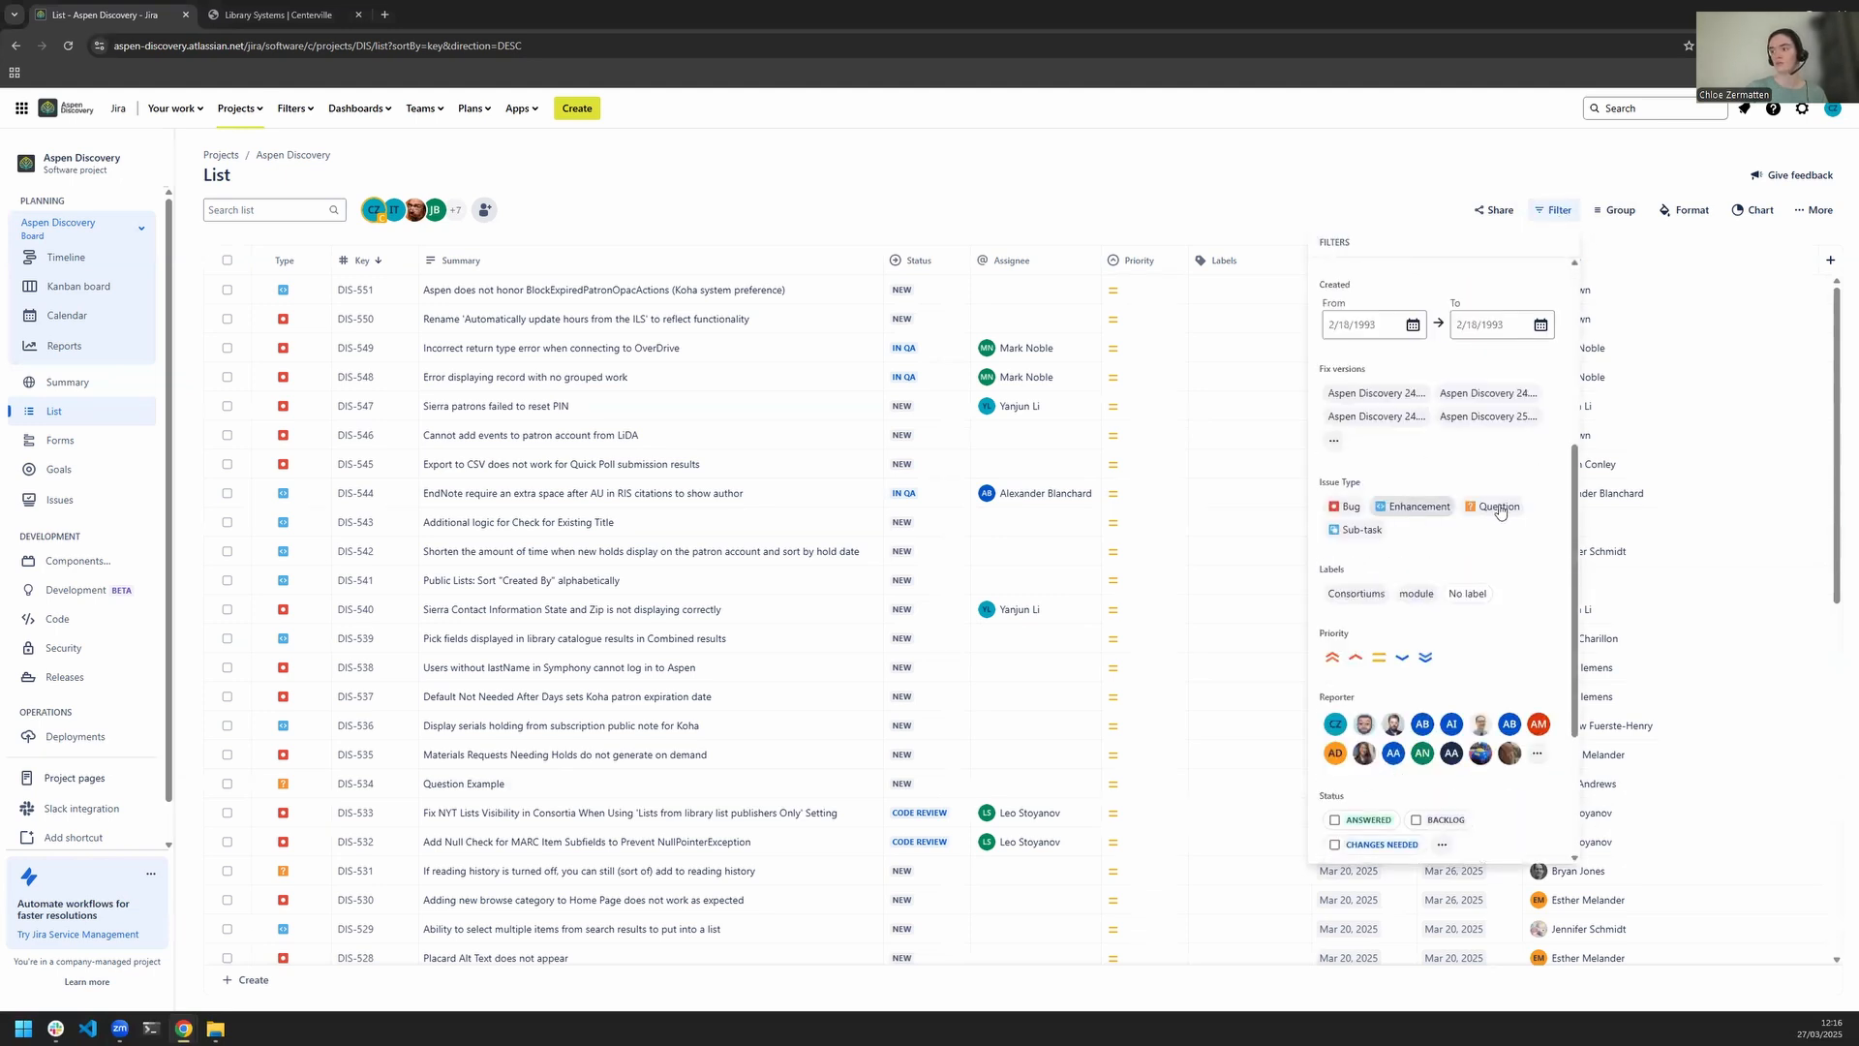
{"action": "left_click", "coordinate": [1349, 507]}
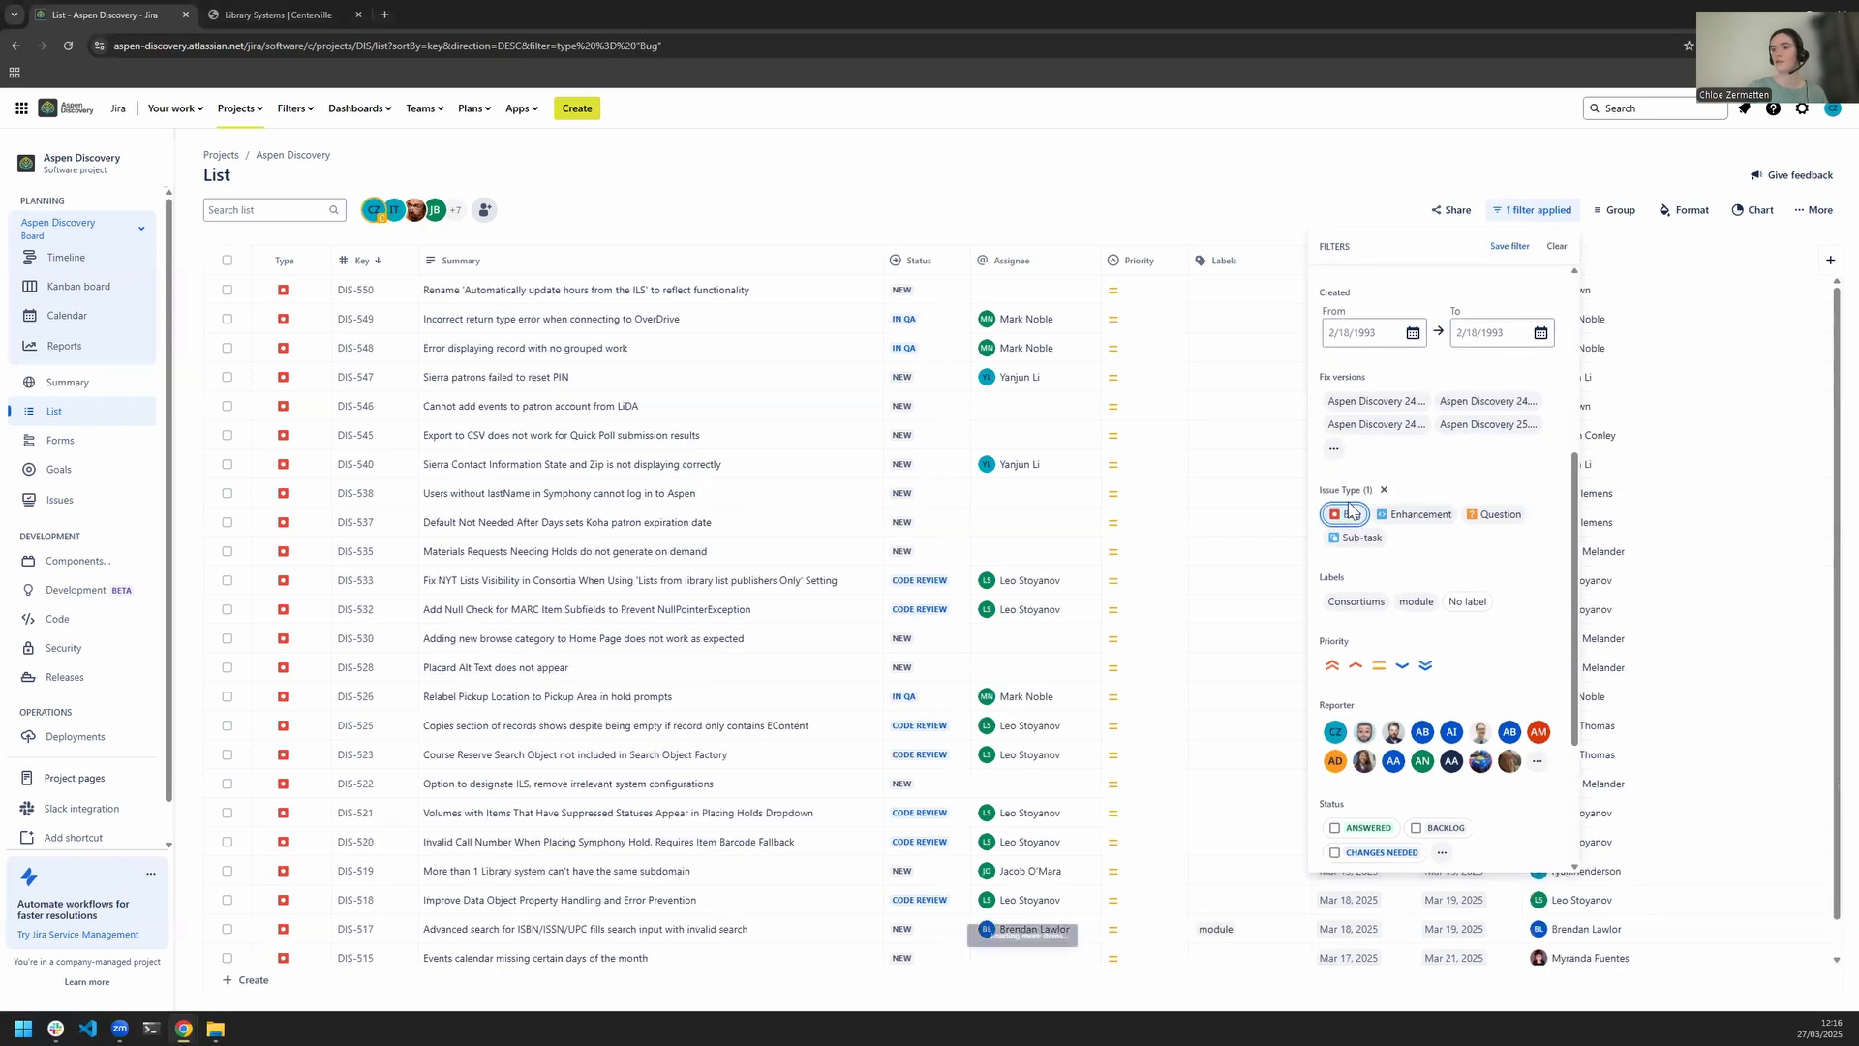
{"action": "left_click", "coordinate": [802, 202]}
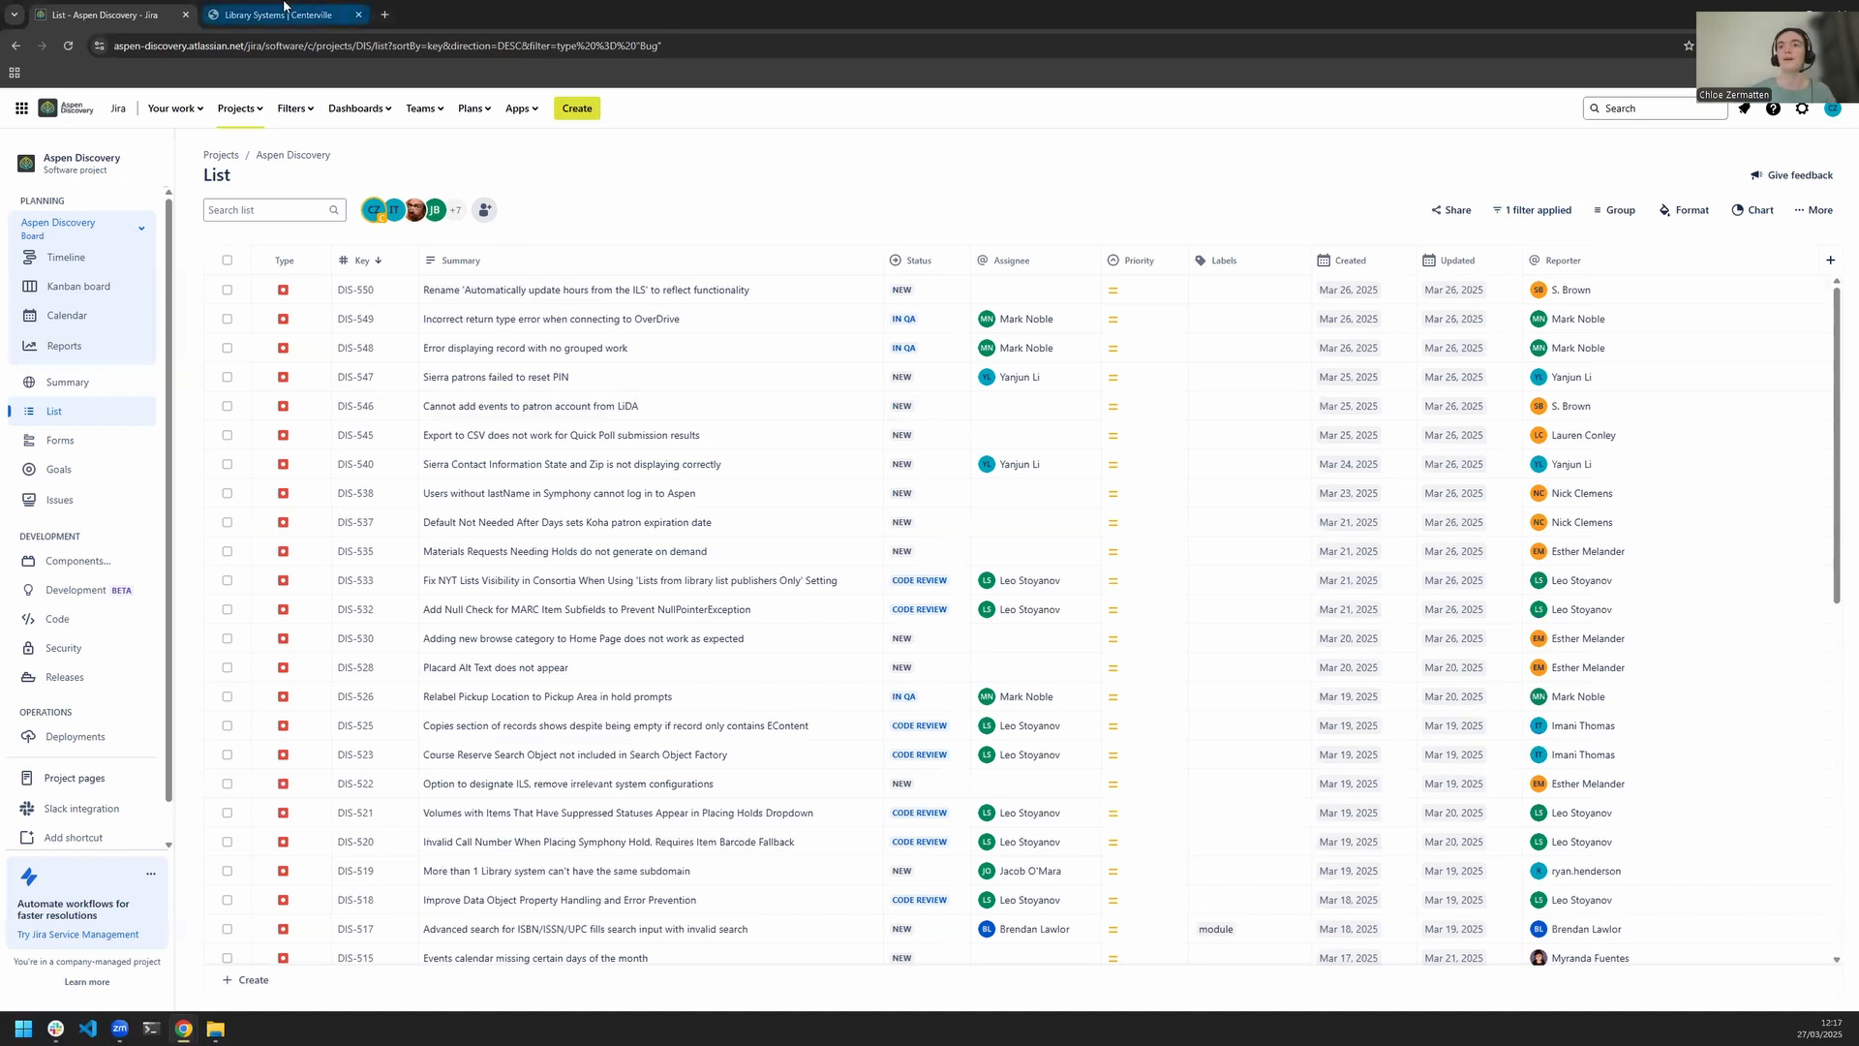
- Switch to Aspen Discovery's Library Systems page and locate its Search for a Property field
{"action": "left_click", "coordinate": [320, 12]}
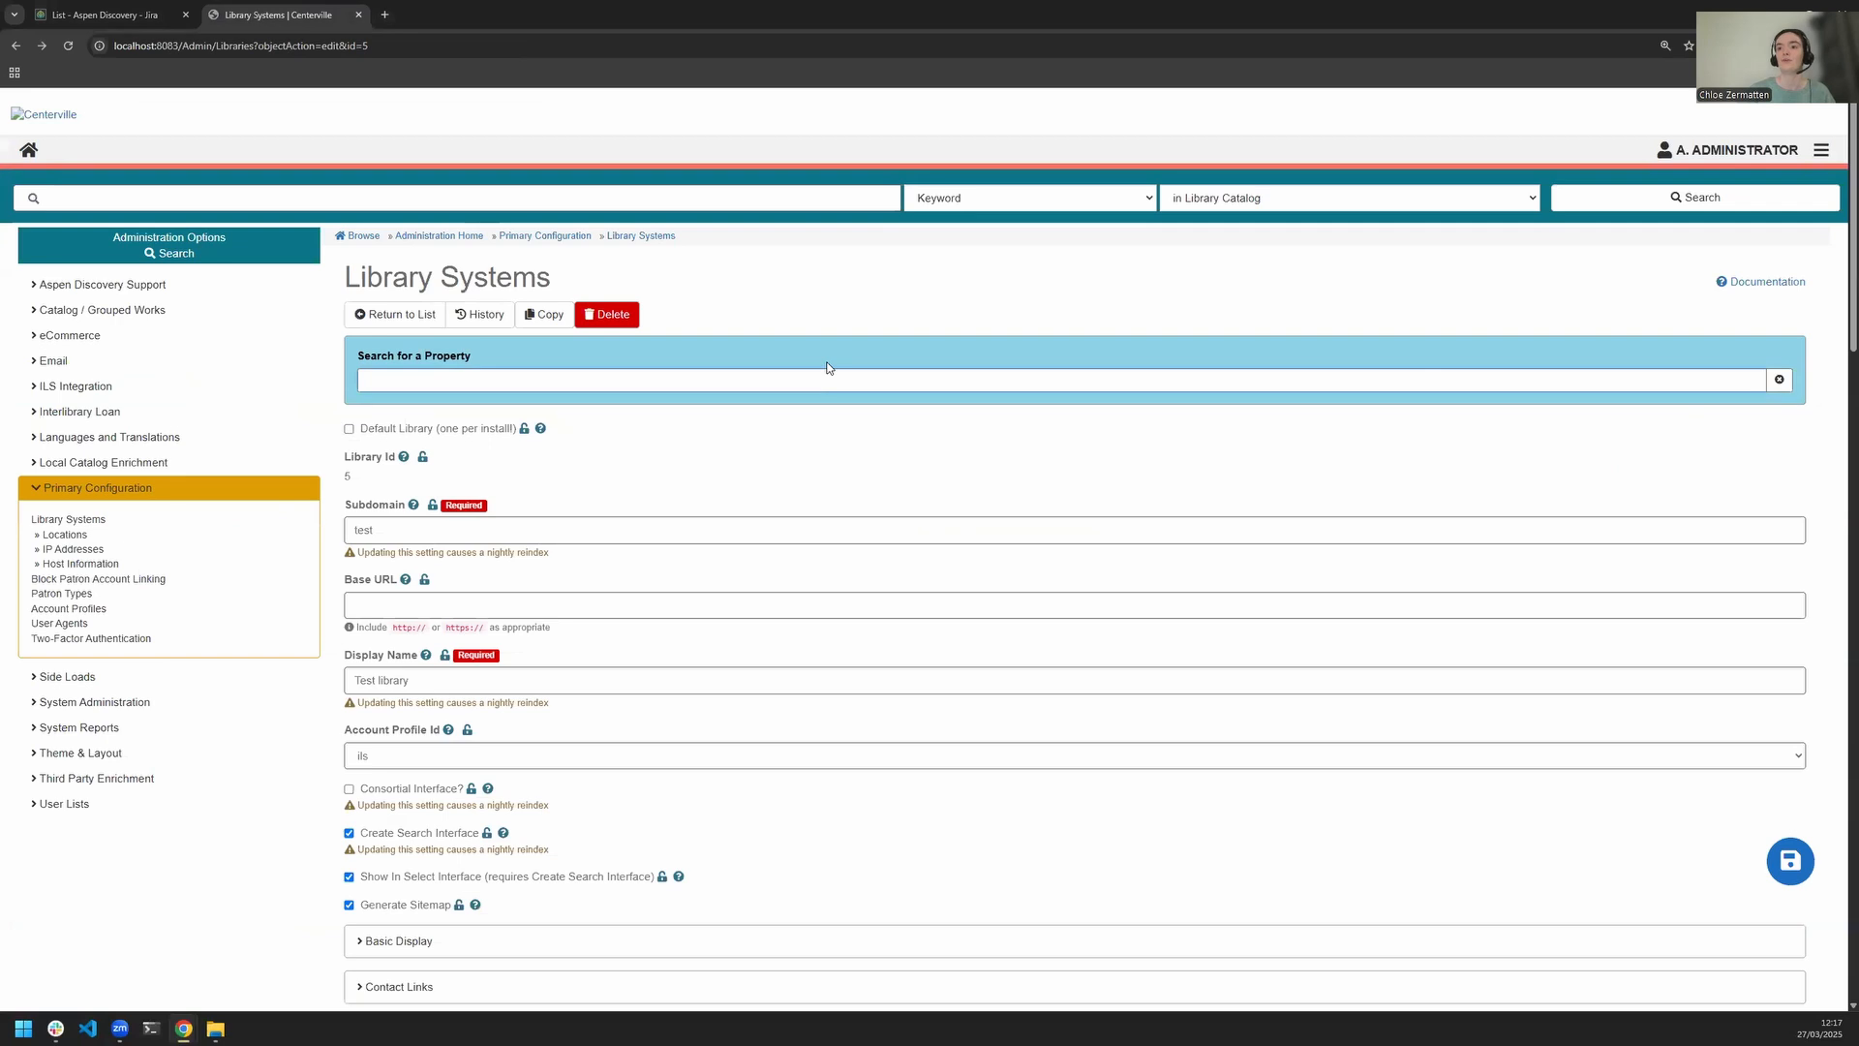
{"action": "left_click_drag", "start_coordinate": [346, 276], "coordinate": [584, 268]}
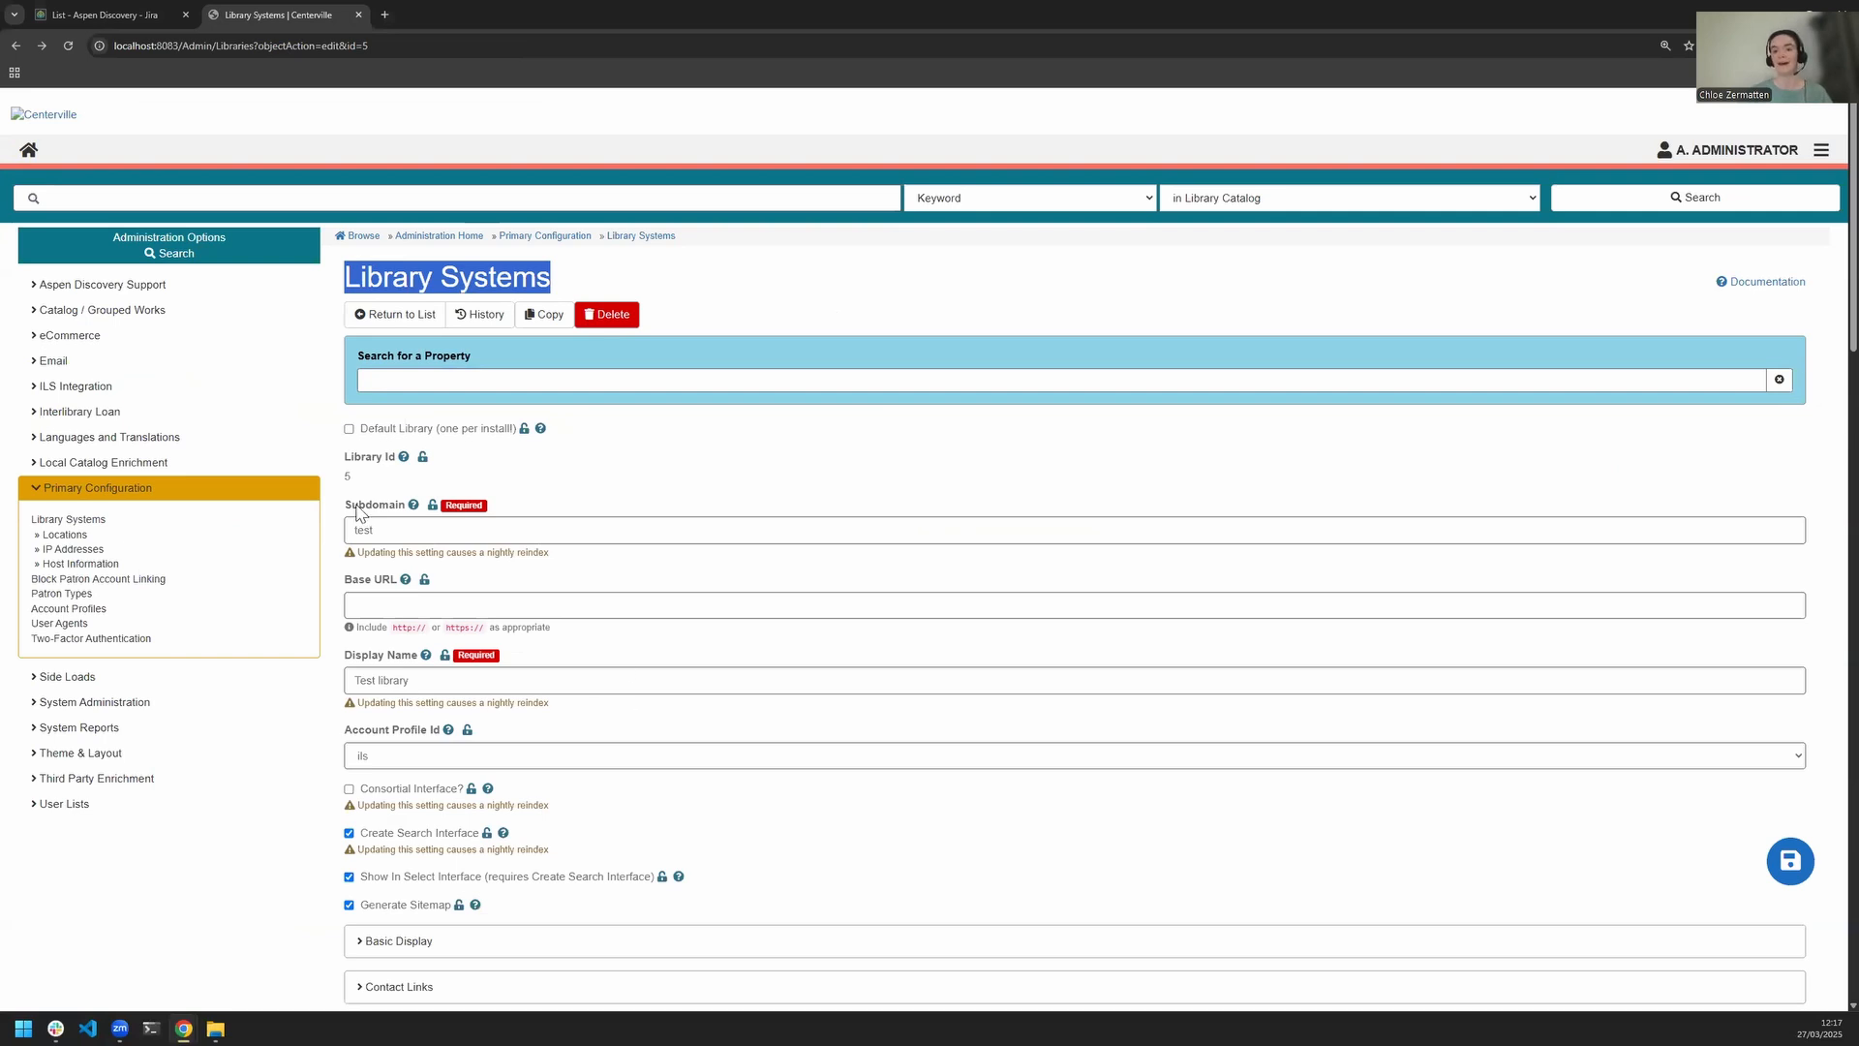
{"action": "scroll", "coordinate": [357, 511], "scroll_direction": "down", "scroll_amount": 1}
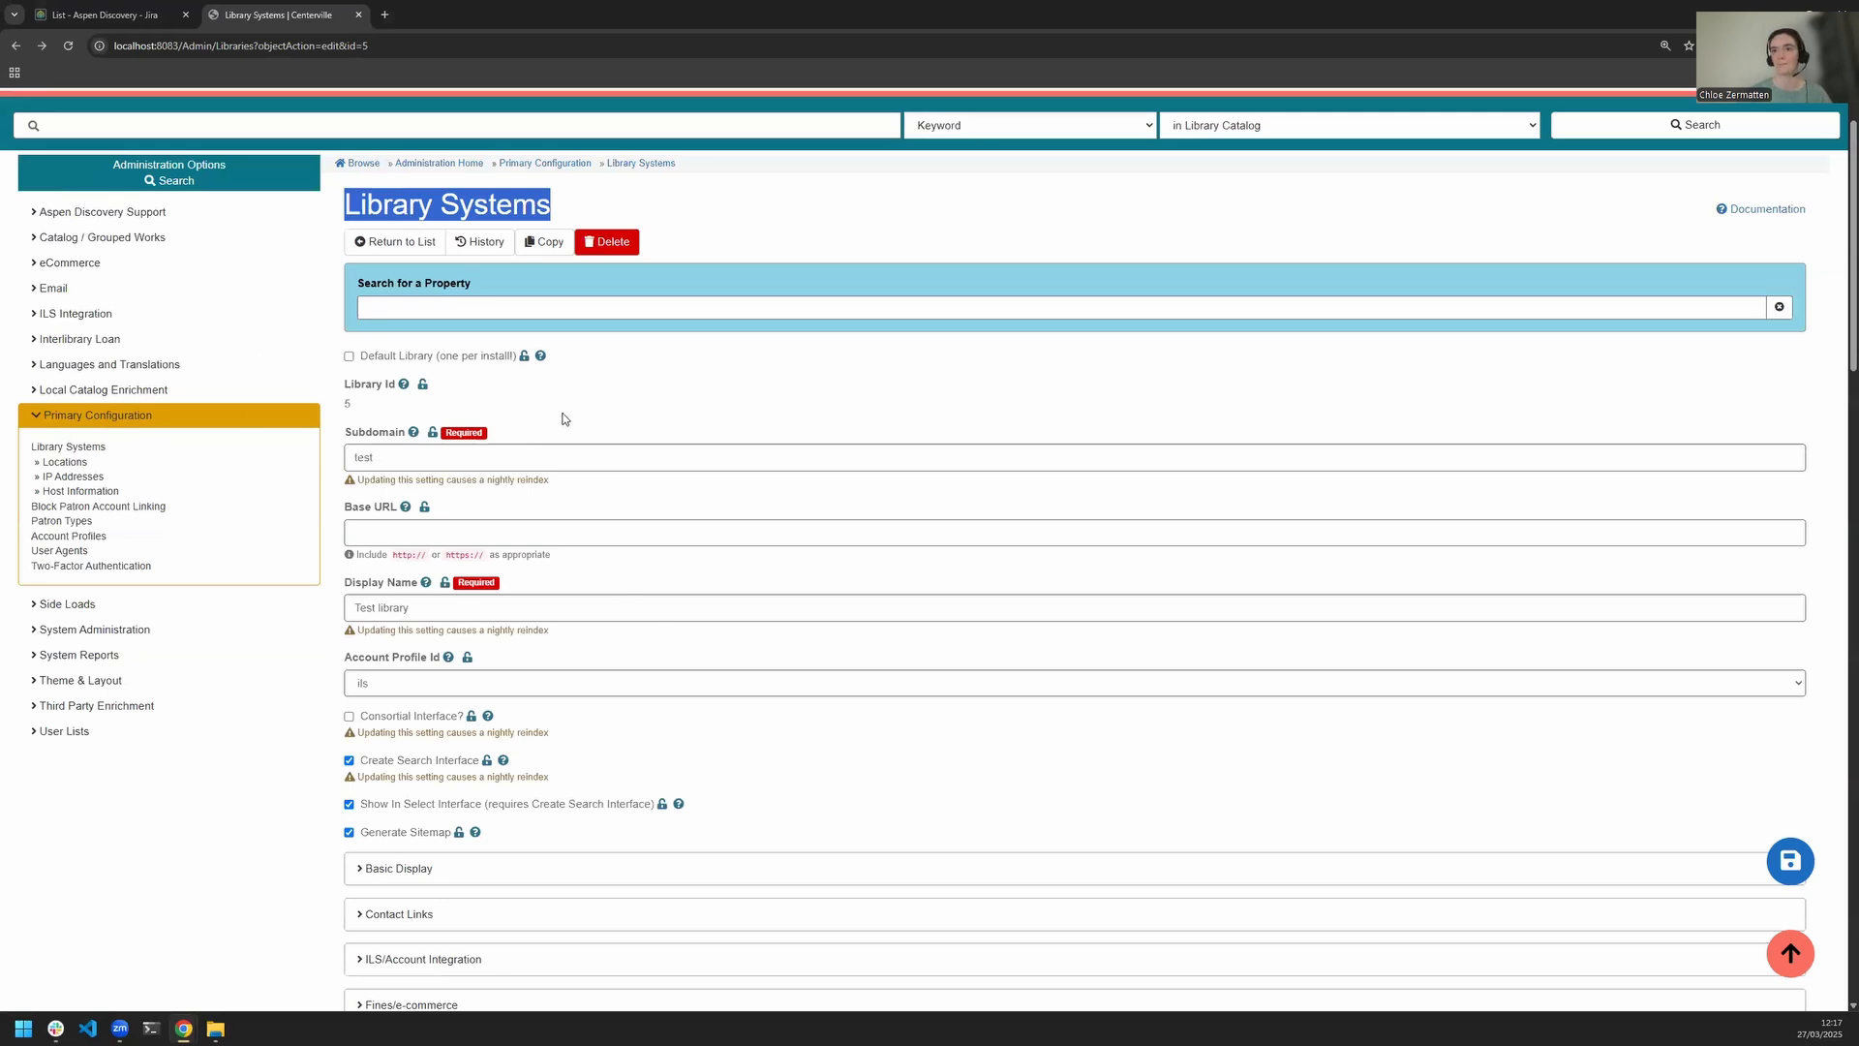
{"action": "left_click", "coordinate": [758, 368]}
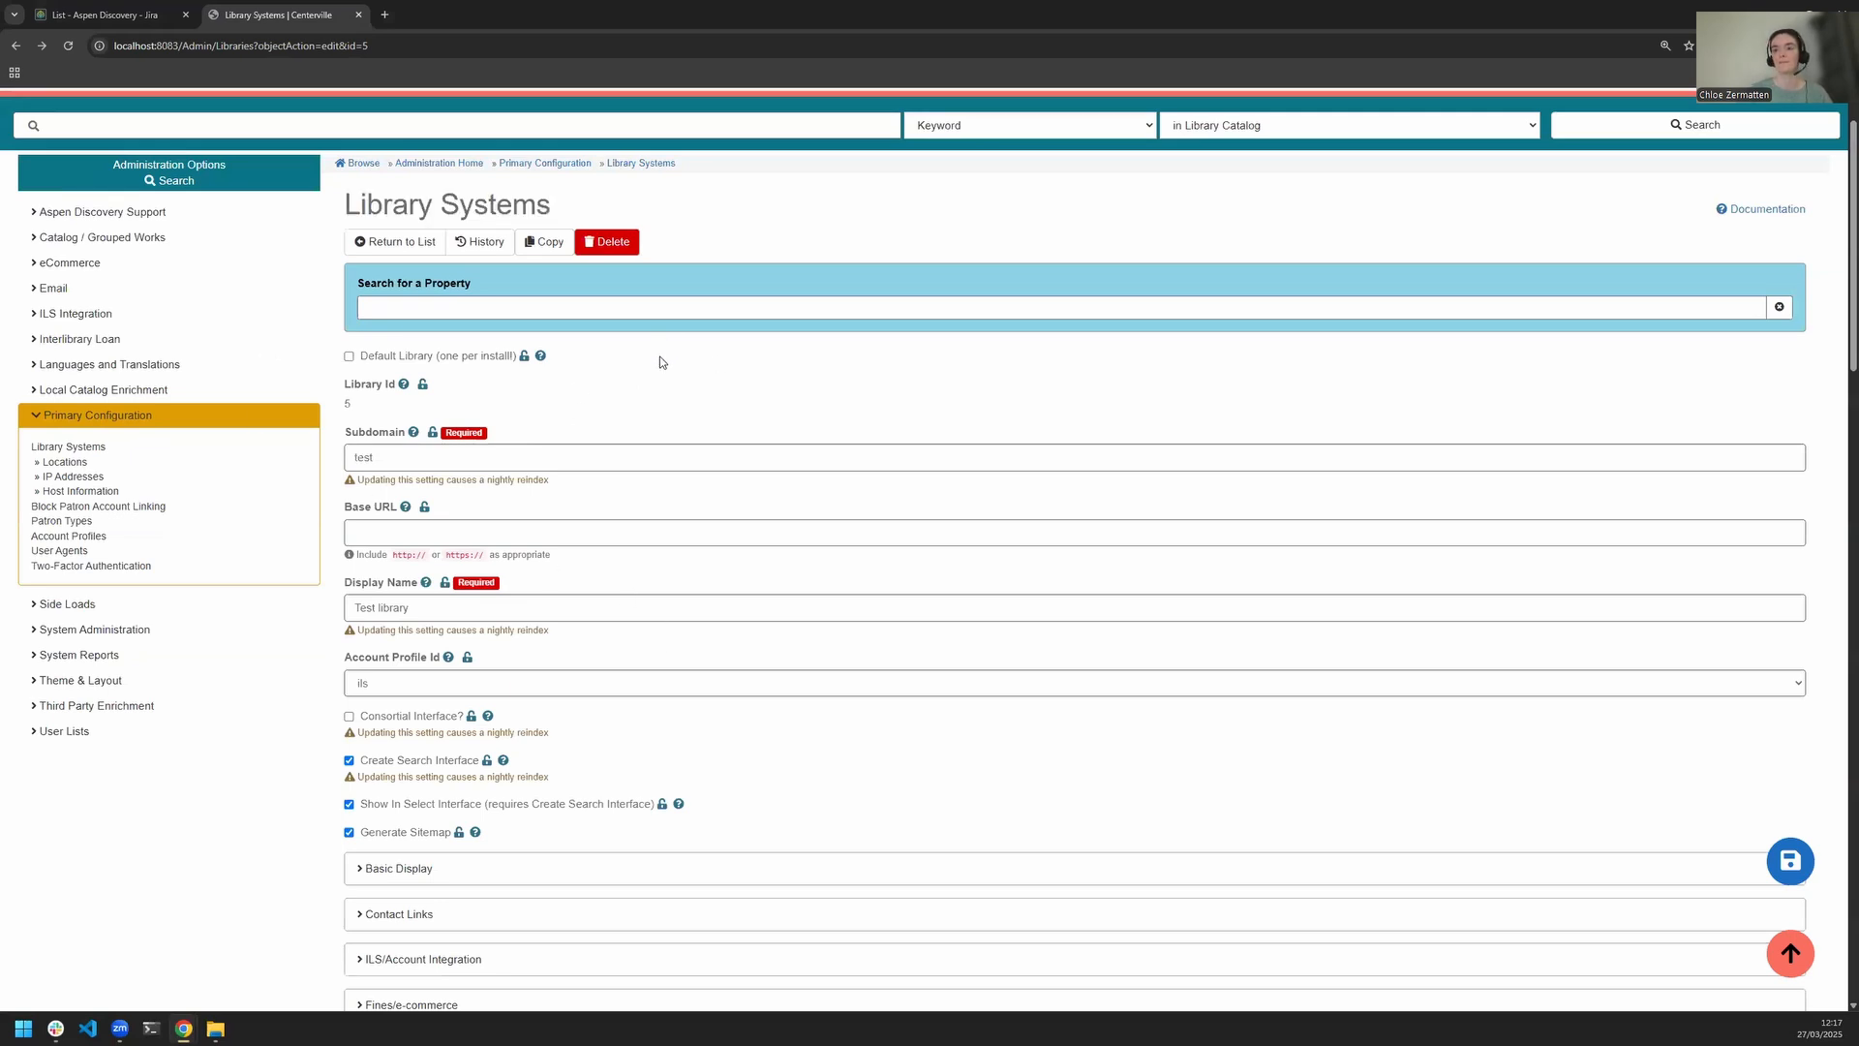
{"action": "triple_click", "coordinate": [476, 286]}
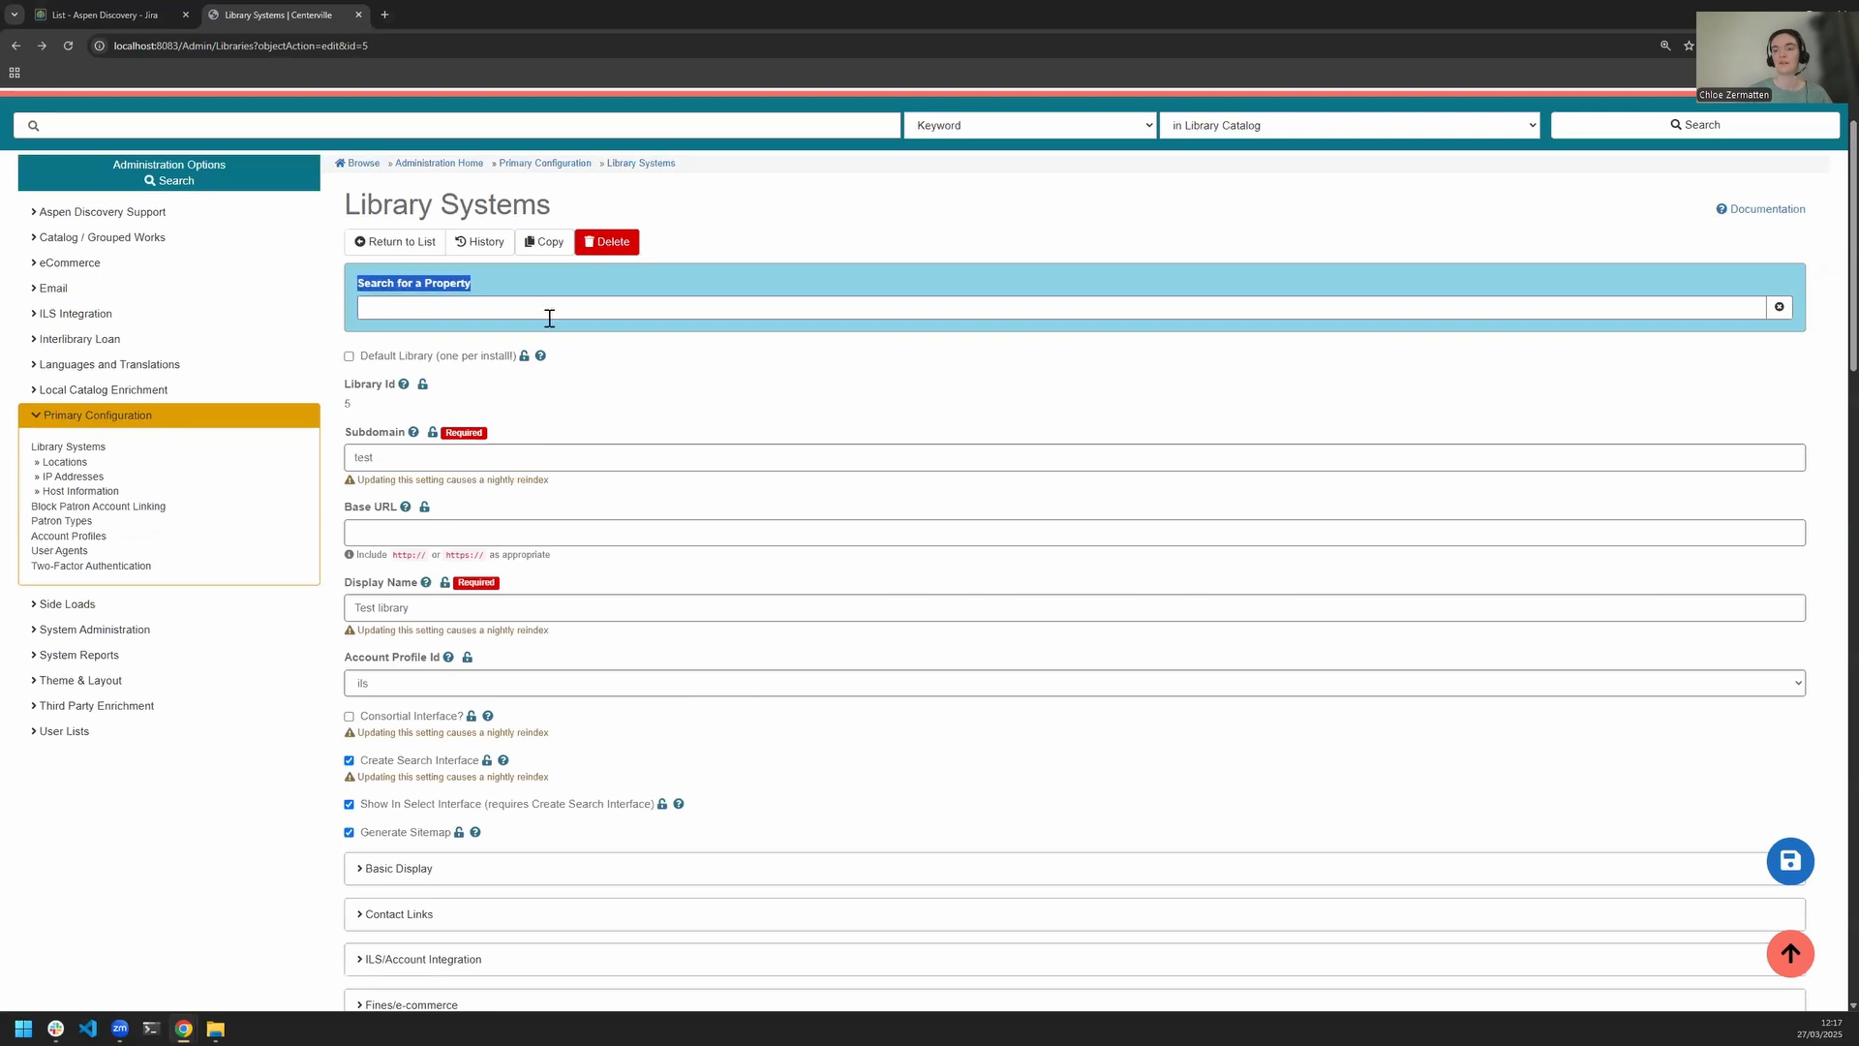
{"action": "left_click", "coordinate": [584, 306]}
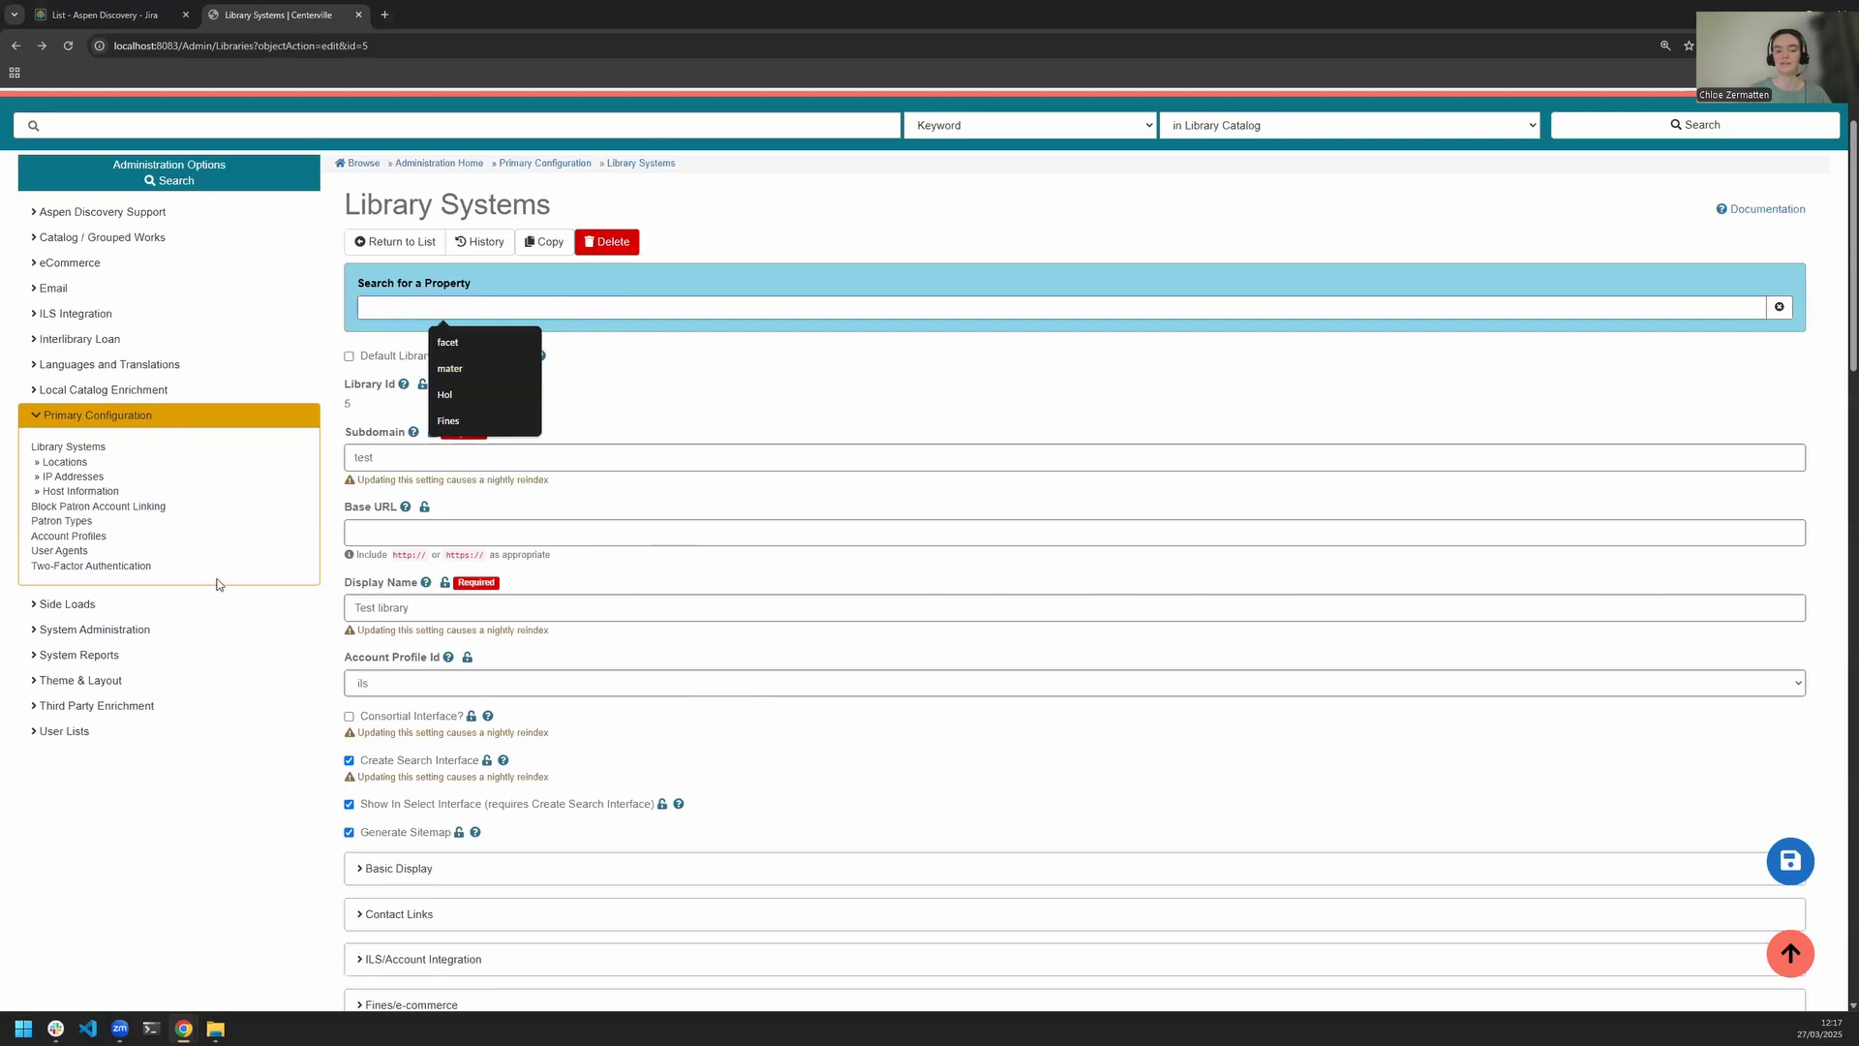
- Search the library system's properties for "e-commerce" and examine the matching section heading and the Show E-Commerce Link property
{"action": "scroll", "coordinate": [688, 566], "scroll_direction": "down", "scroll_amount": 6}
{"action": "scroll", "coordinate": [688, 565], "scroll_direction": "down", "scroll_amount": 7}
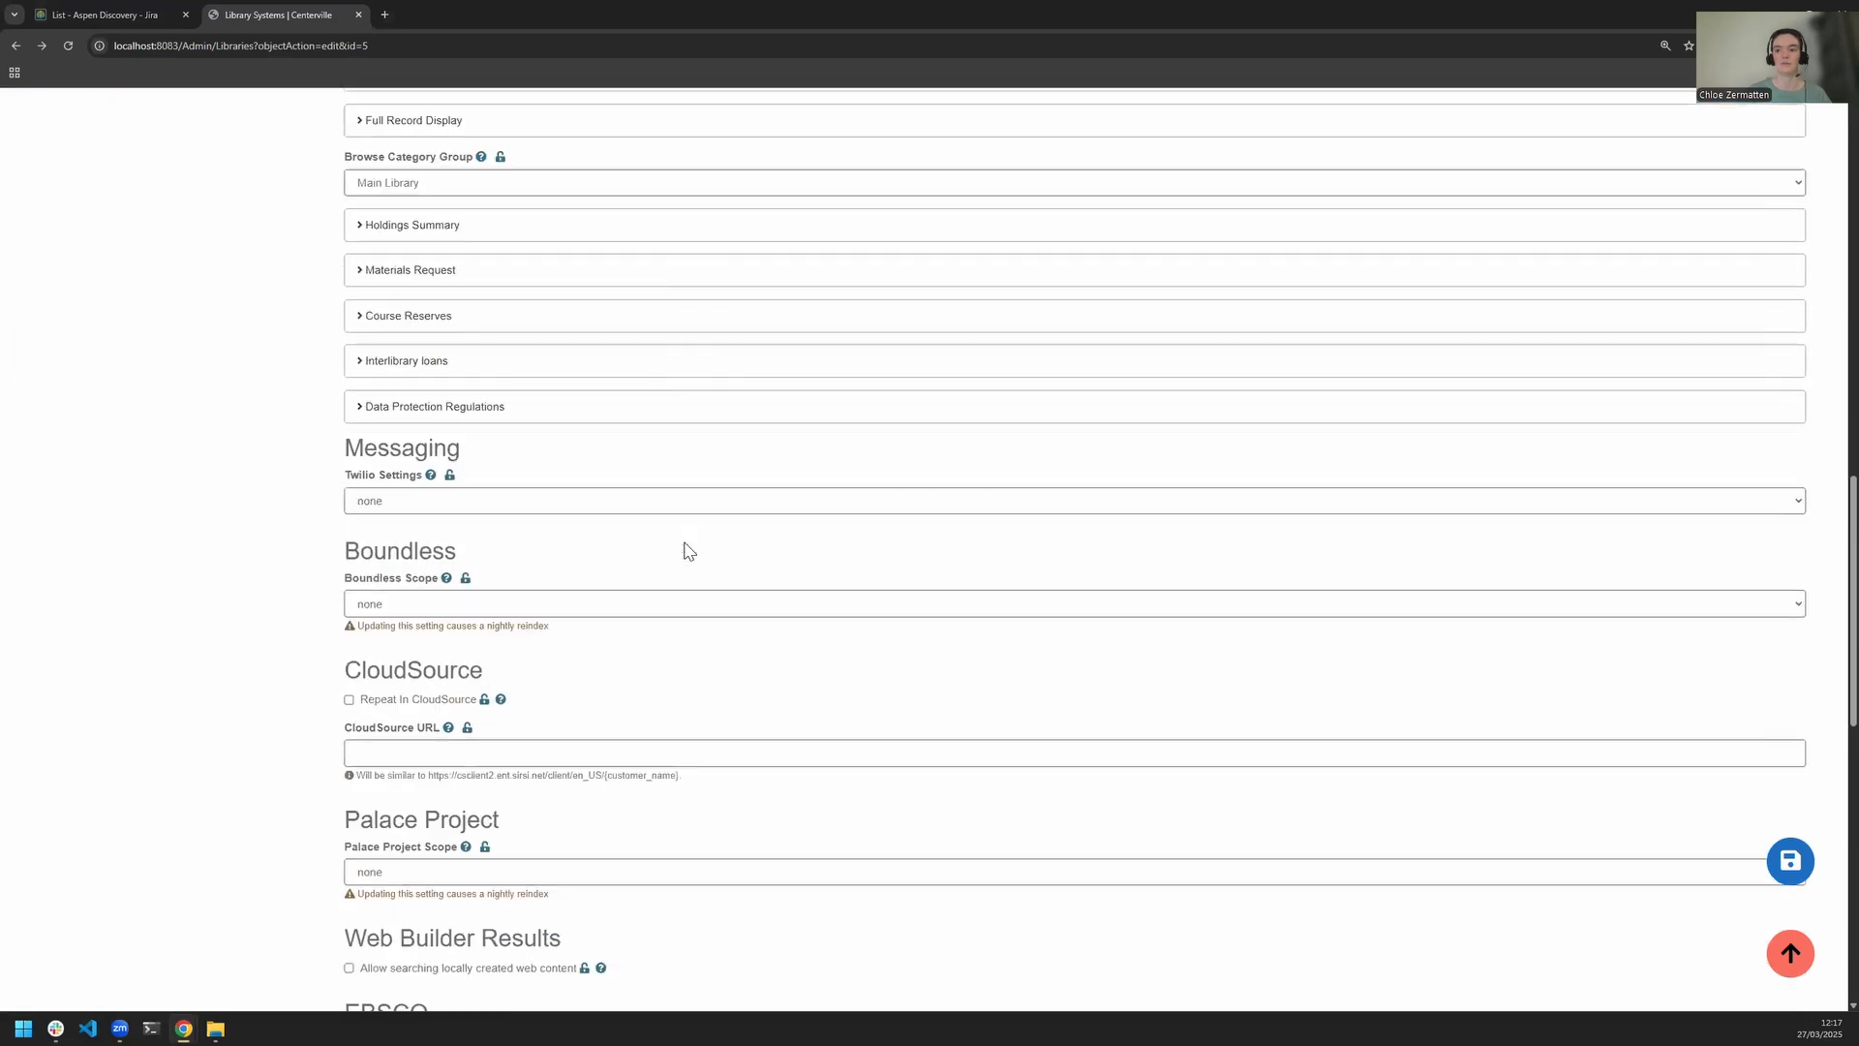
{"action": "scroll", "coordinate": [685, 548], "scroll_direction": "up", "scroll_amount": 14}
{"action": "left_click", "coordinate": [500, 377]}
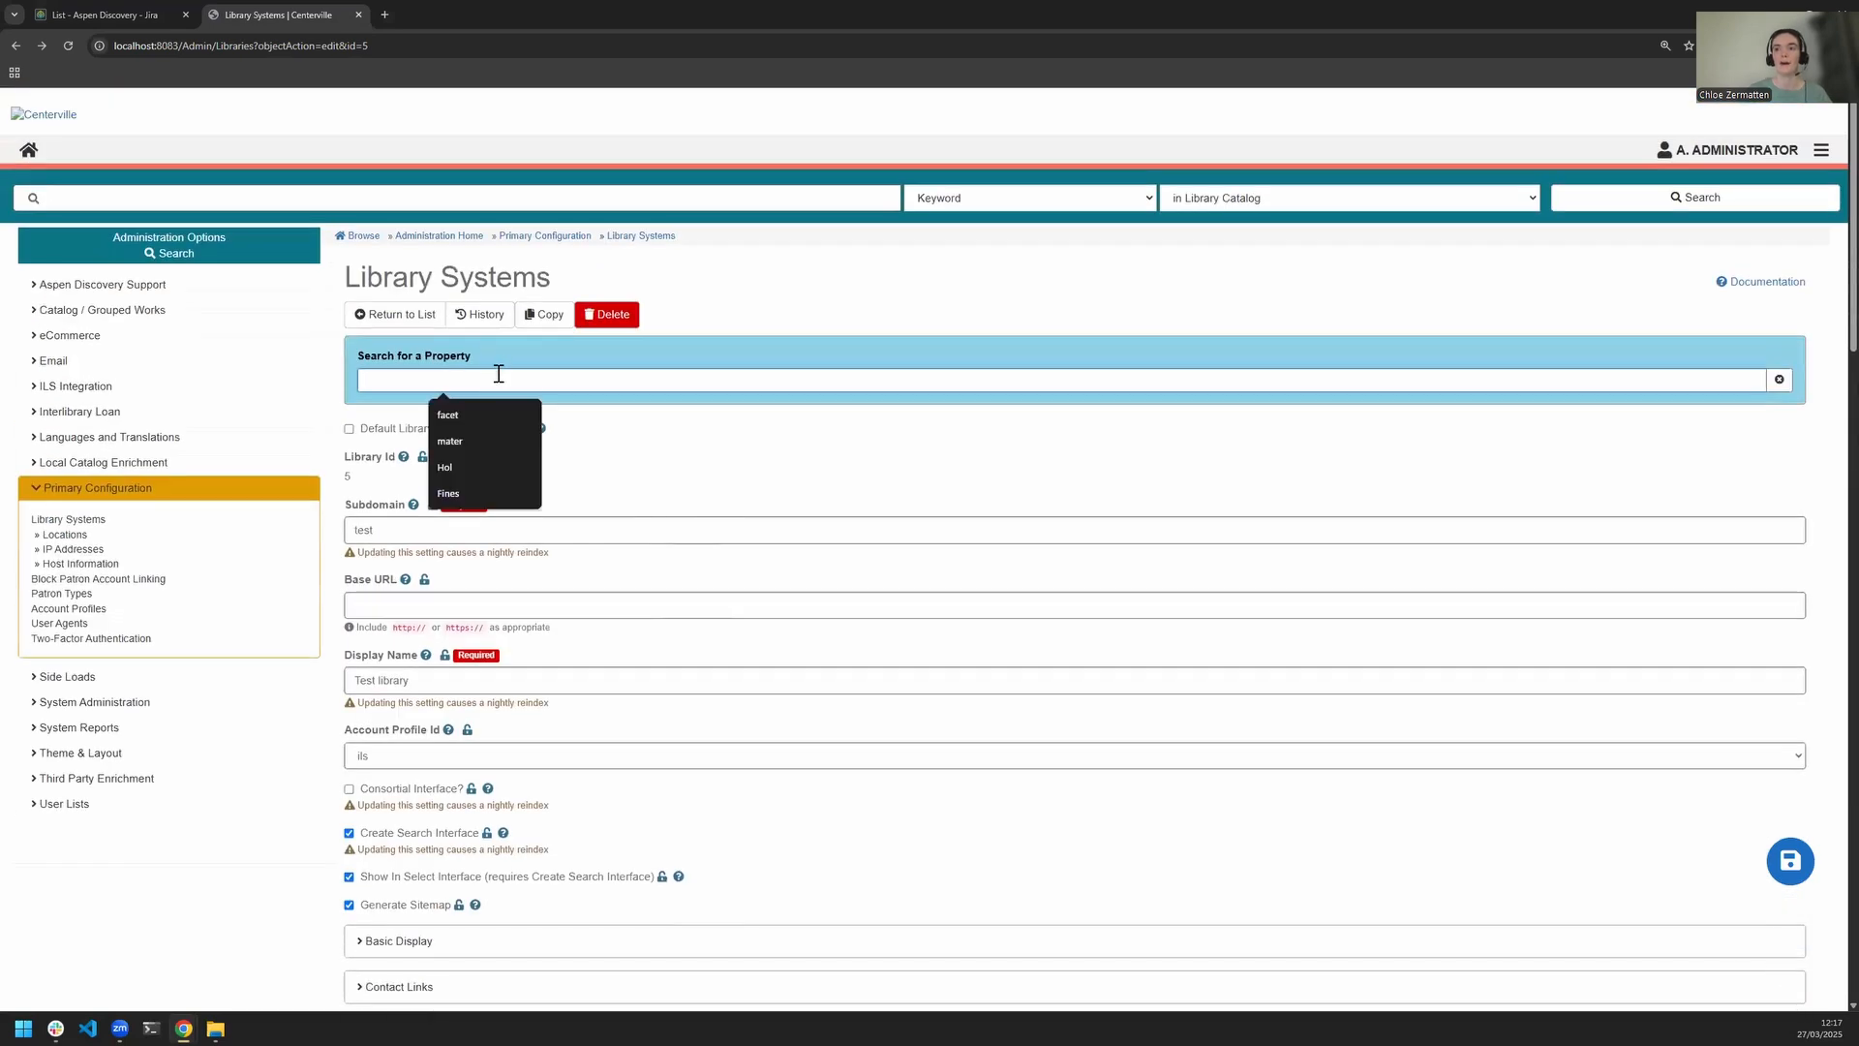
{"action": "type", "text": "e-commerce"}
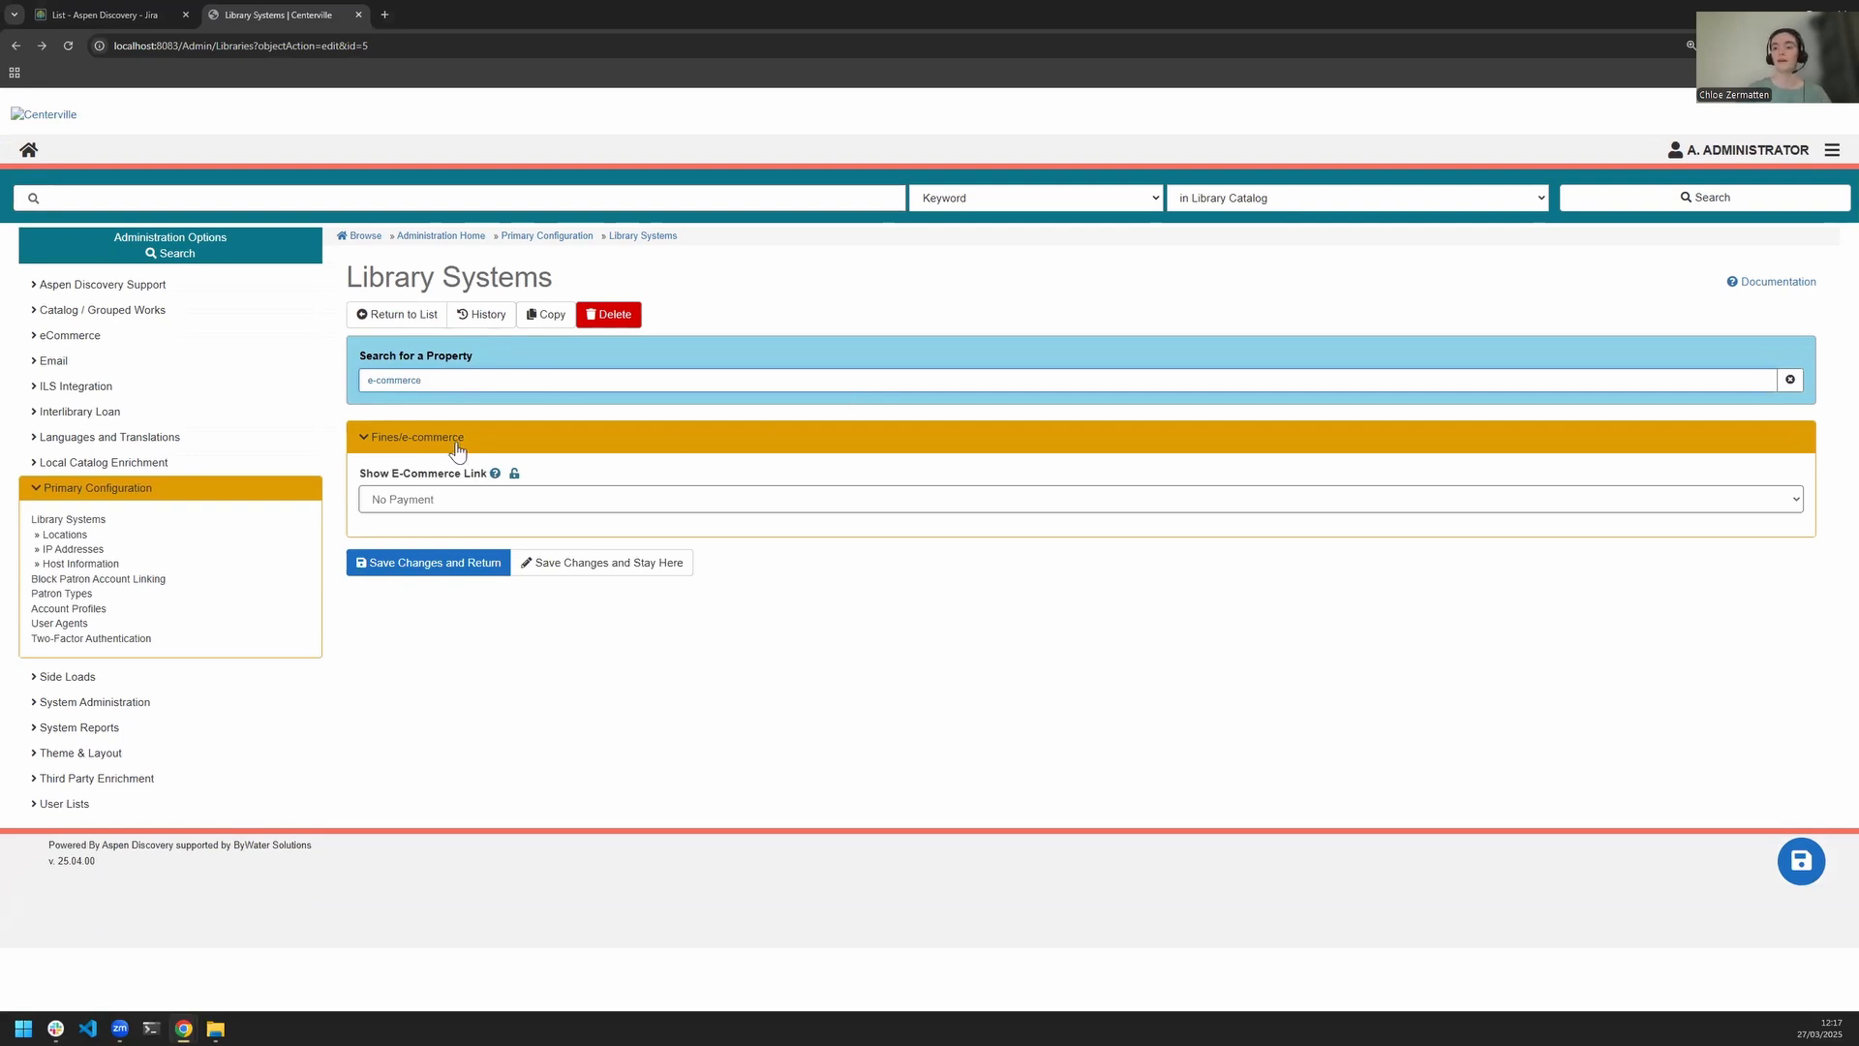
{"action": "left_click_drag", "start_coordinate": [469, 444], "coordinate": [343, 446]}
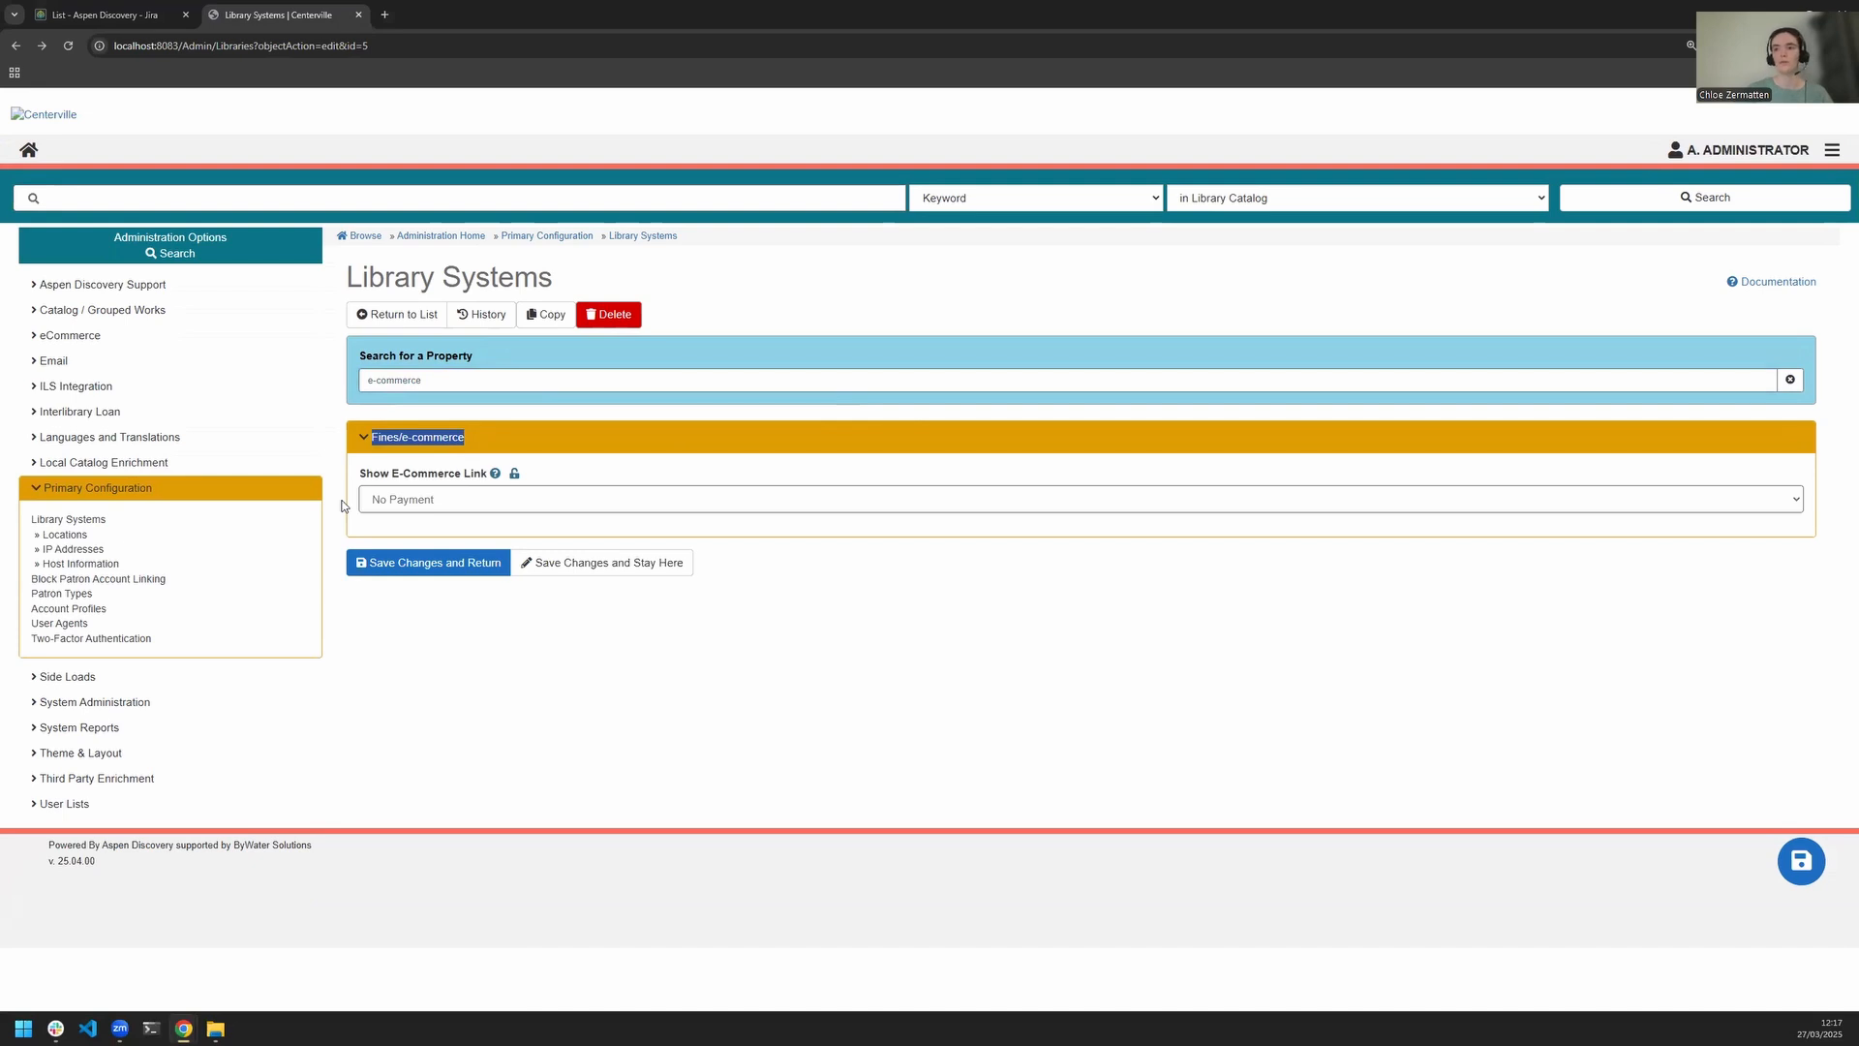
{"action": "left_click_drag", "start_coordinate": [352, 473], "coordinate": [485, 496]}
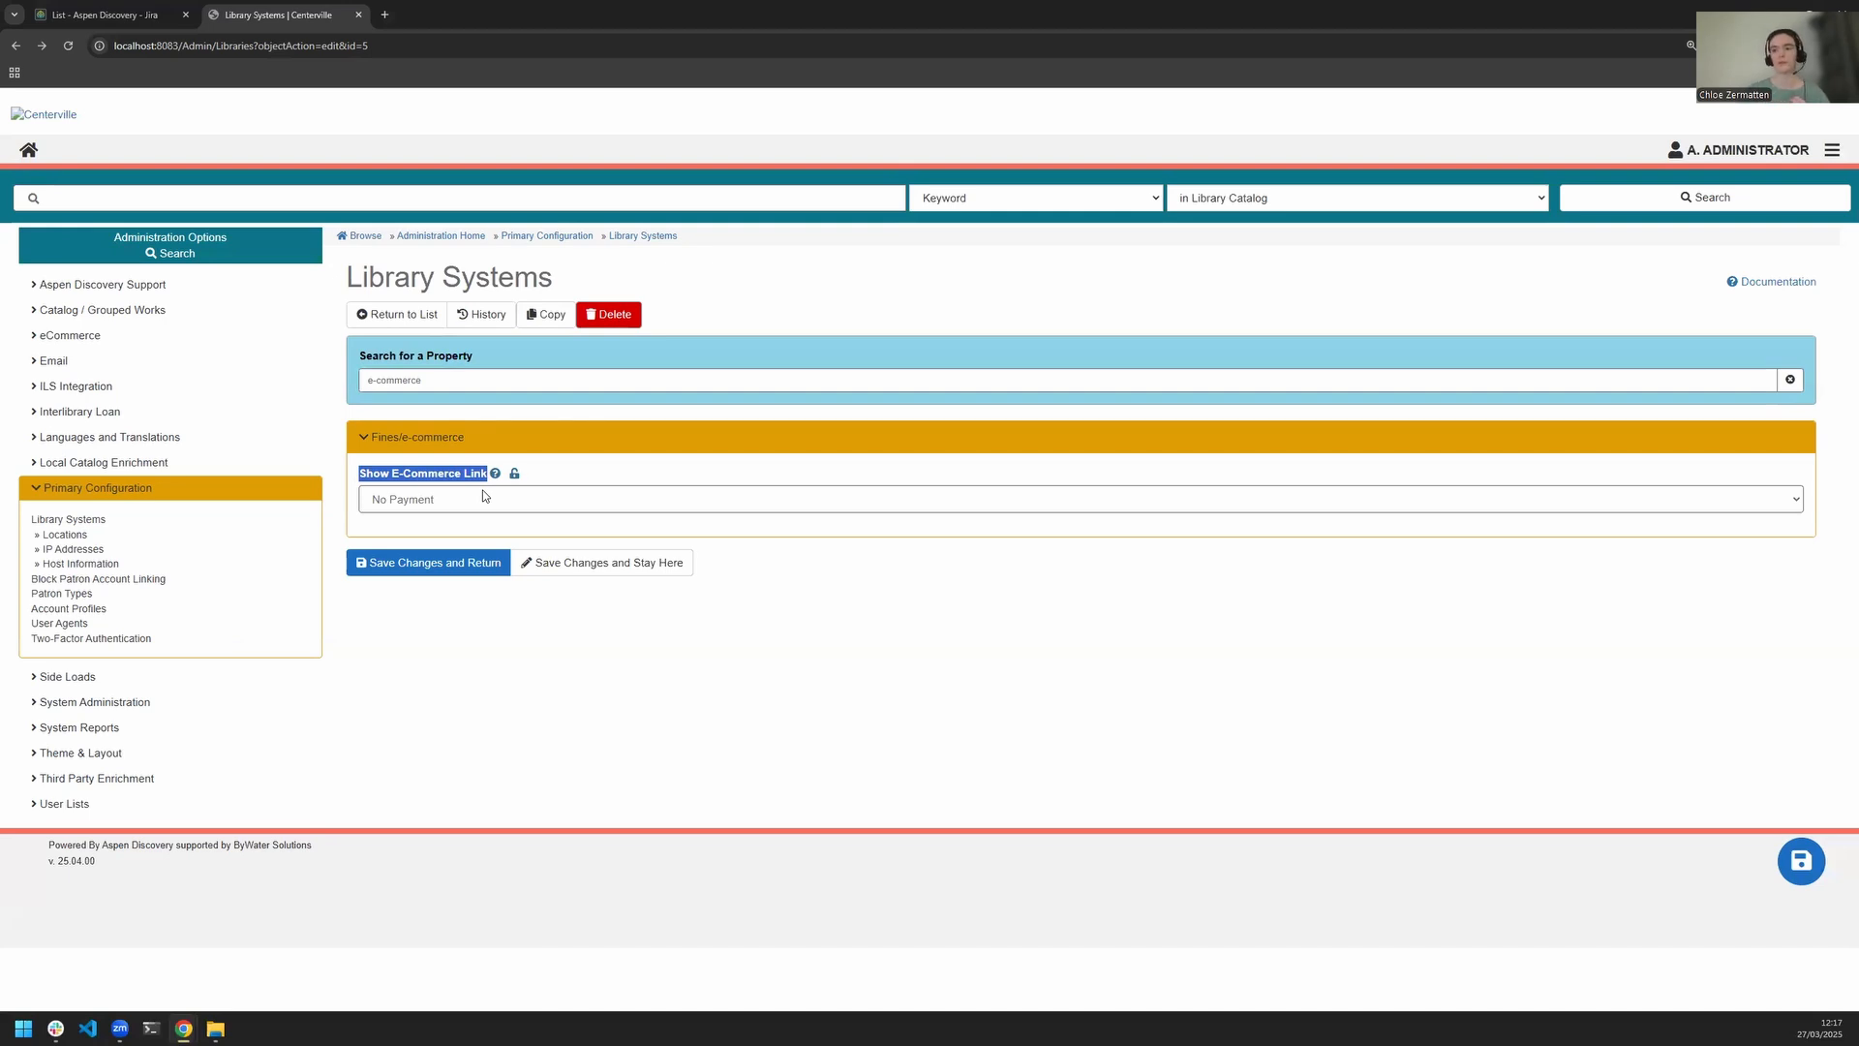
{"action": "left_click_drag", "start_coordinate": [473, 445], "coordinate": [363, 438]}
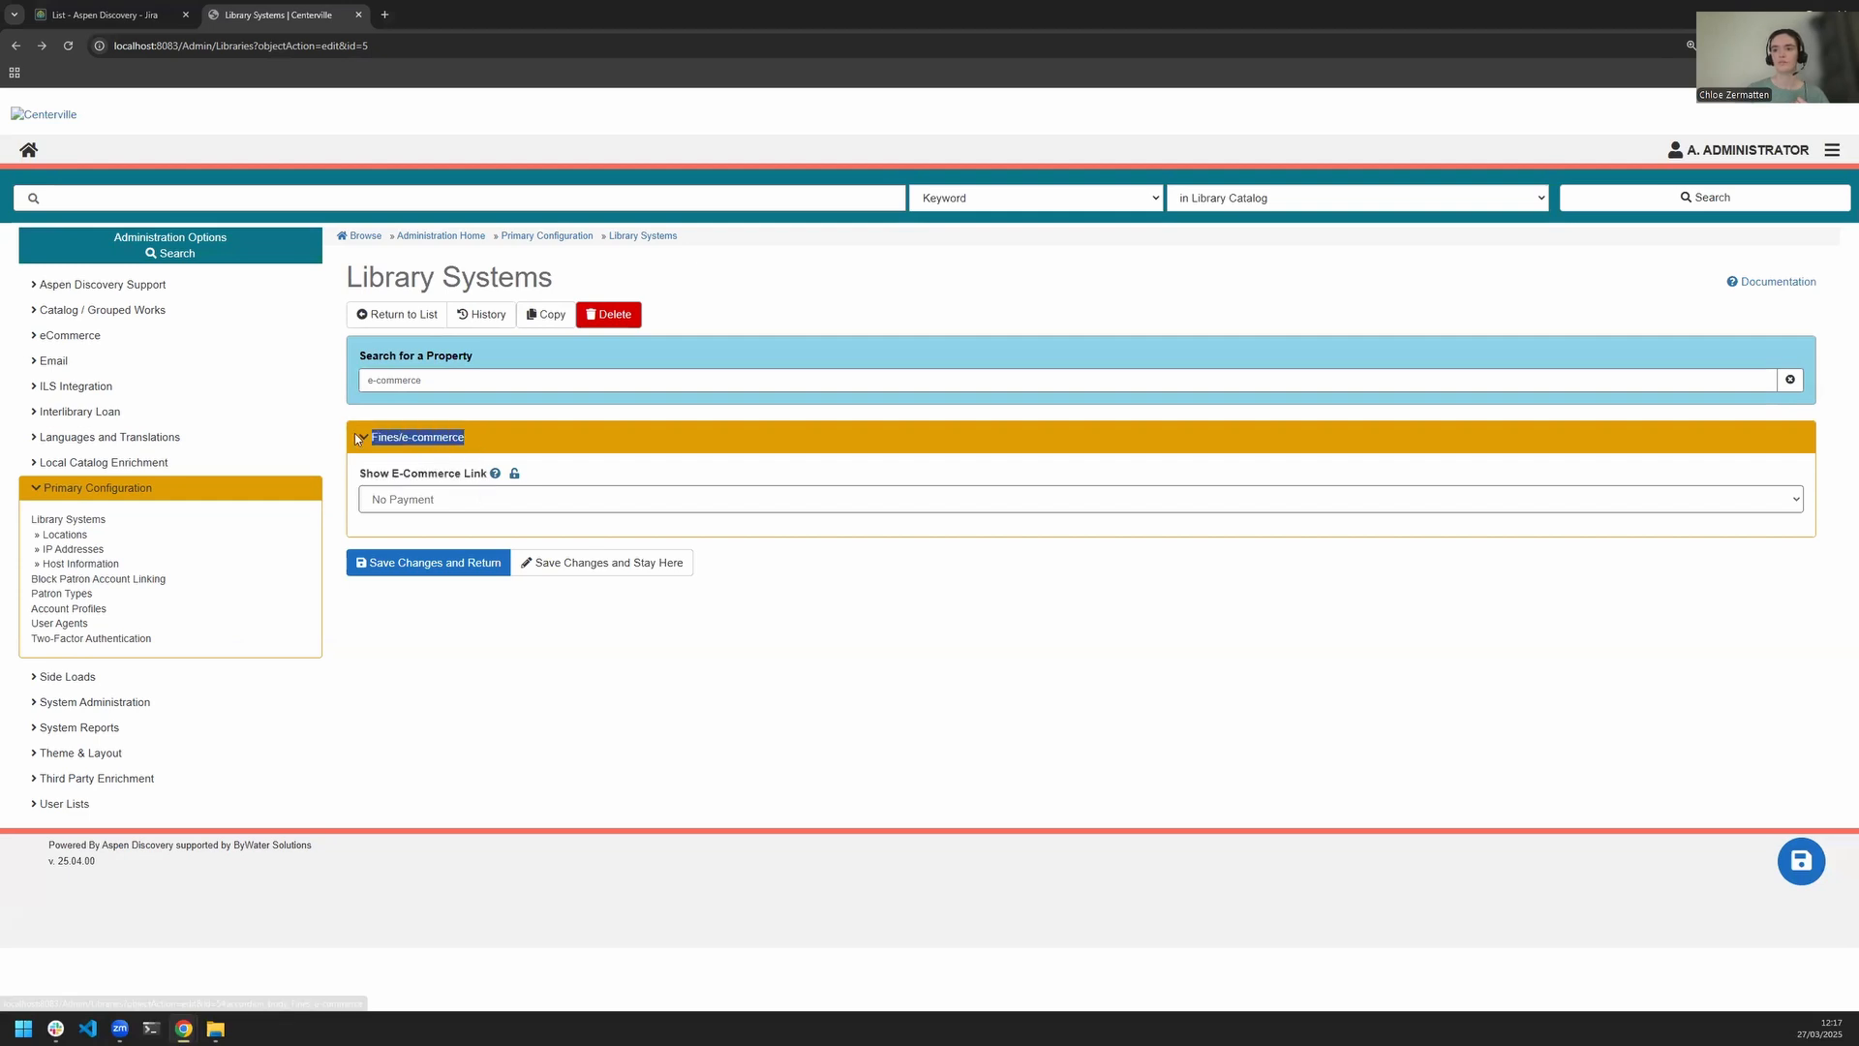
- Replace the property search with "Fines" and review the matching properties in the Fines/e-commerce section
{"action": "triple_click", "coordinate": [387, 380]}
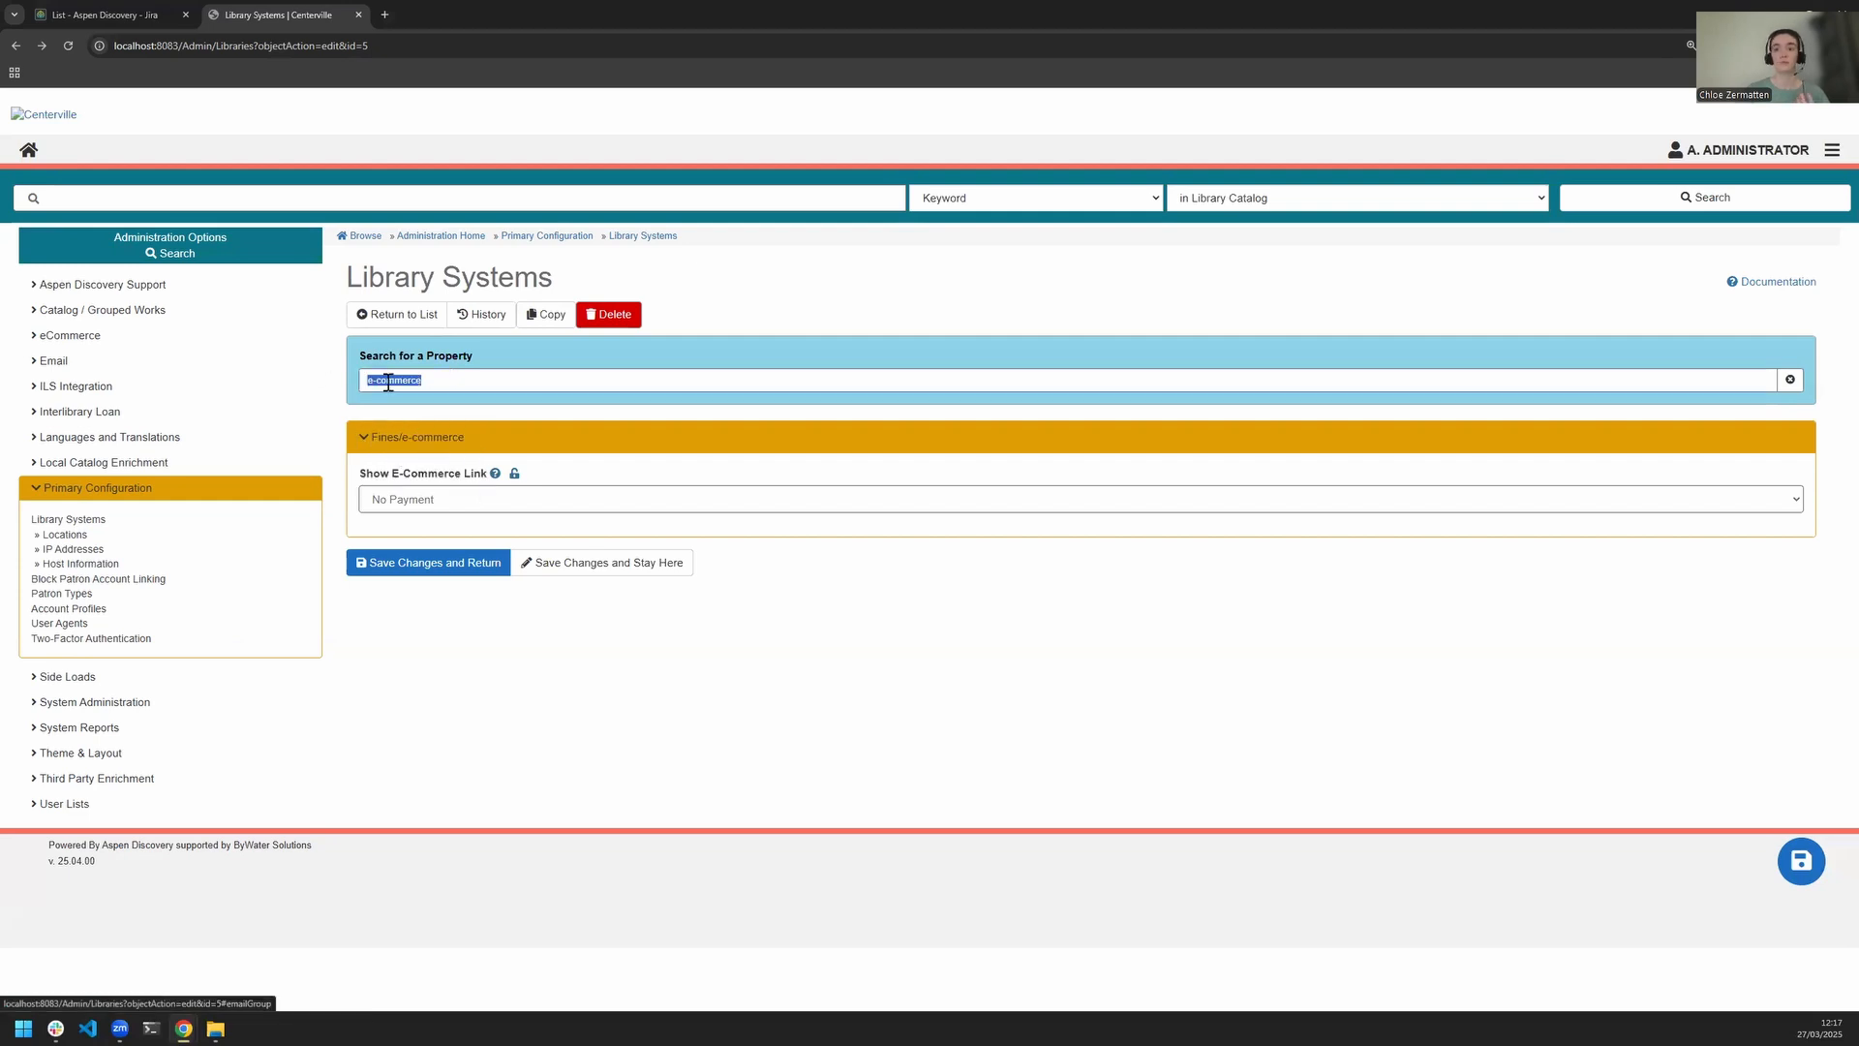
{"action": "key", "text": "BackSpace"}
{"action": "type", "text": "Fin"}
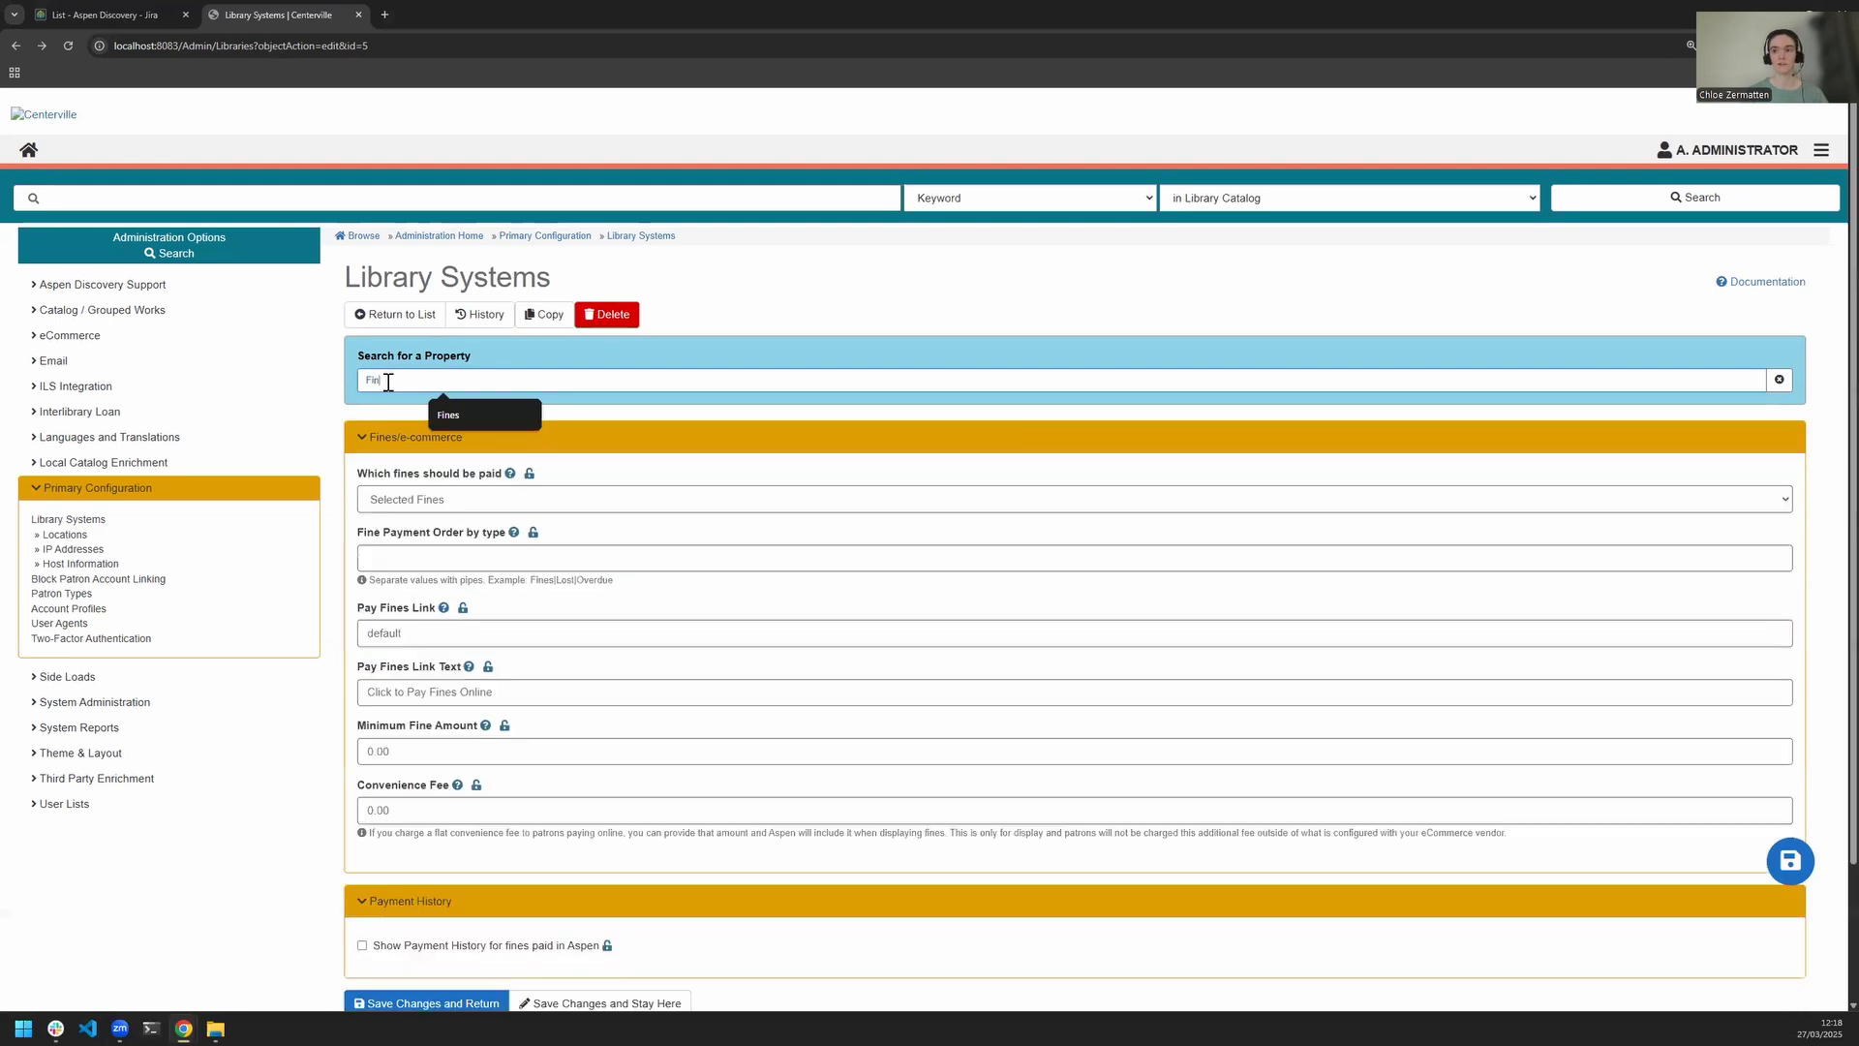
{"action": "type", "text": "es"}
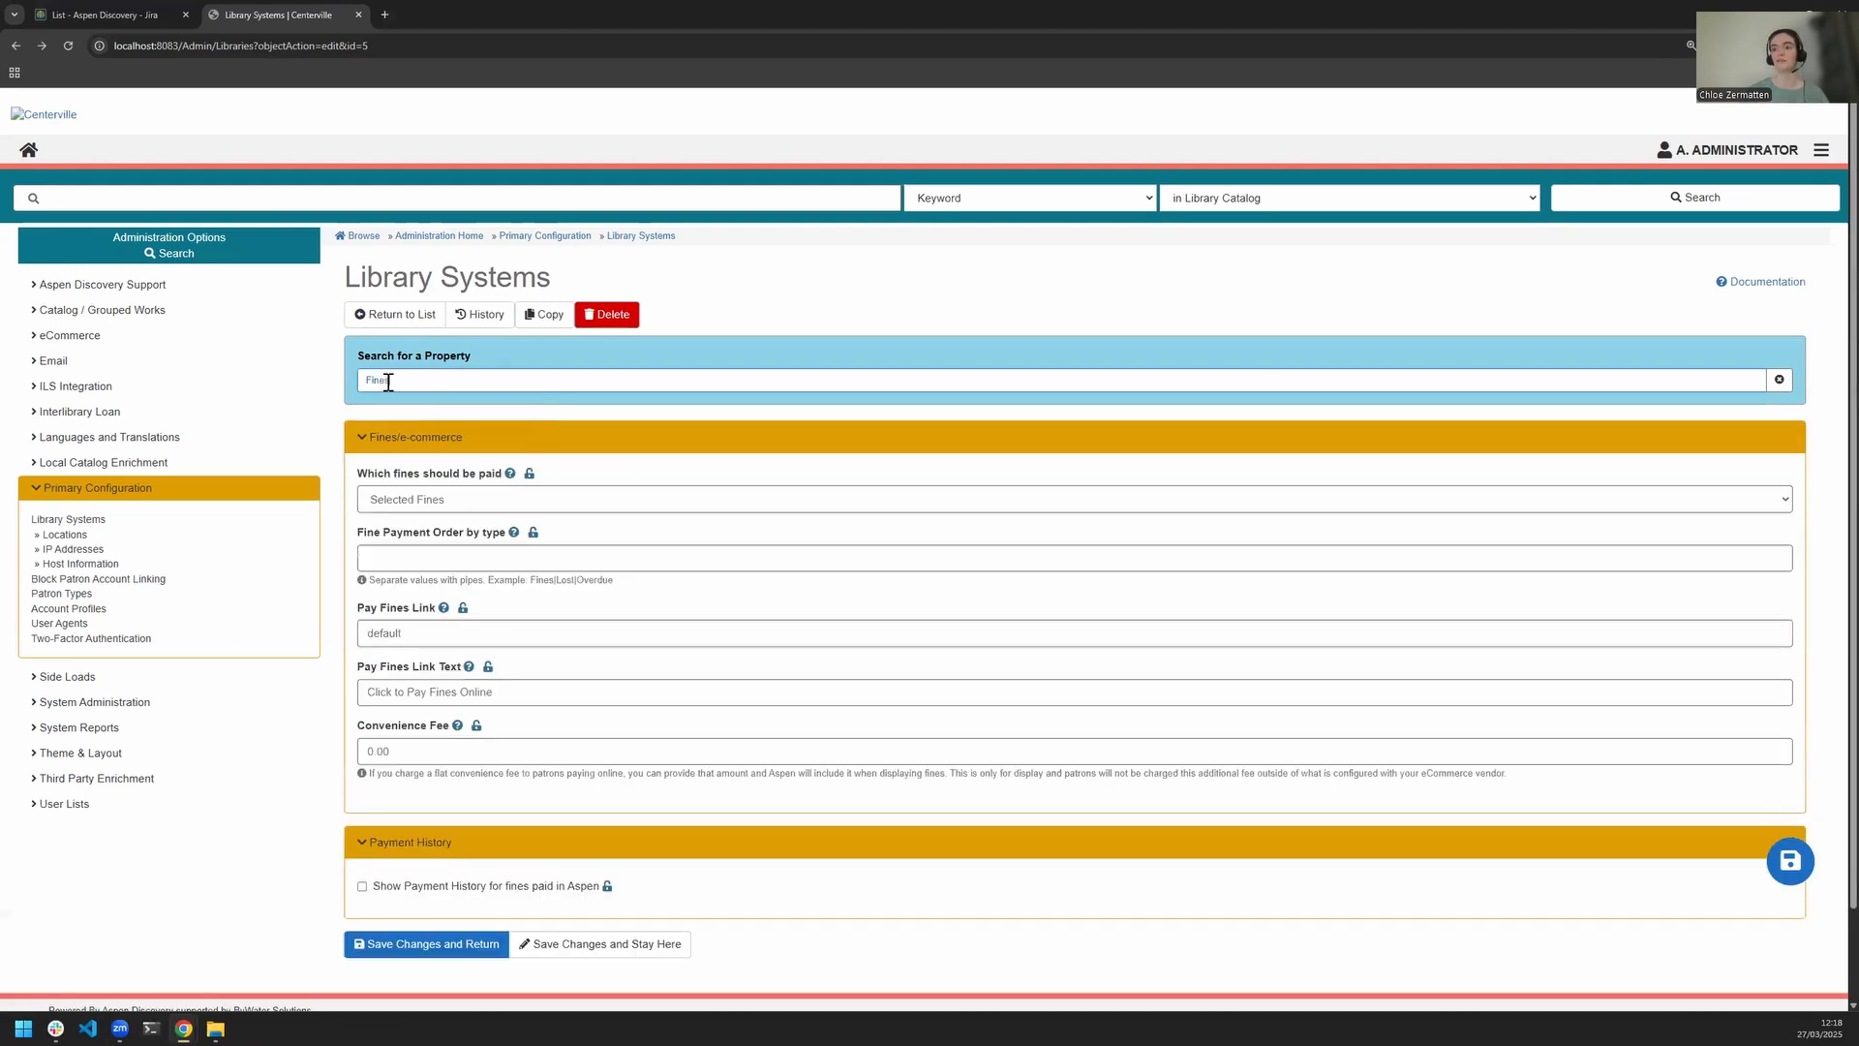
{"action": "left_click_drag", "start_coordinate": [357, 472], "coordinate": [601, 808]}
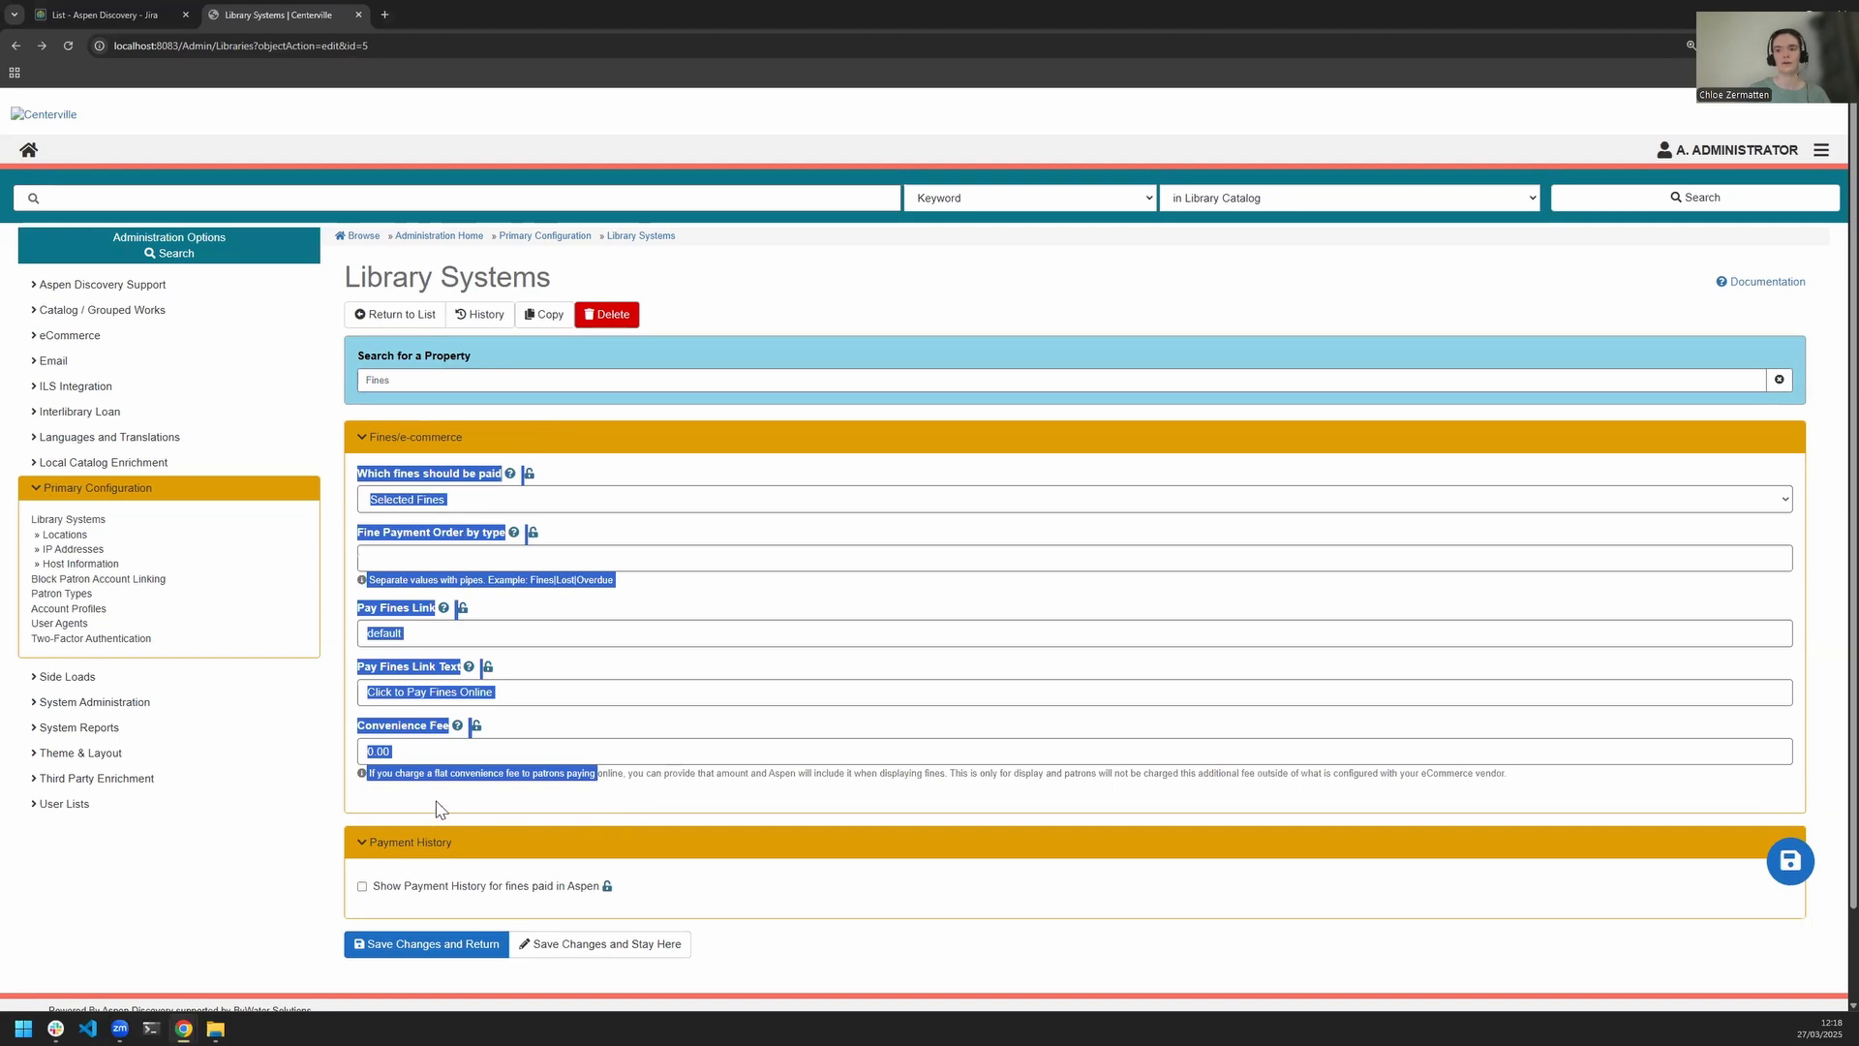
{"action": "left_click", "coordinate": [438, 808]}
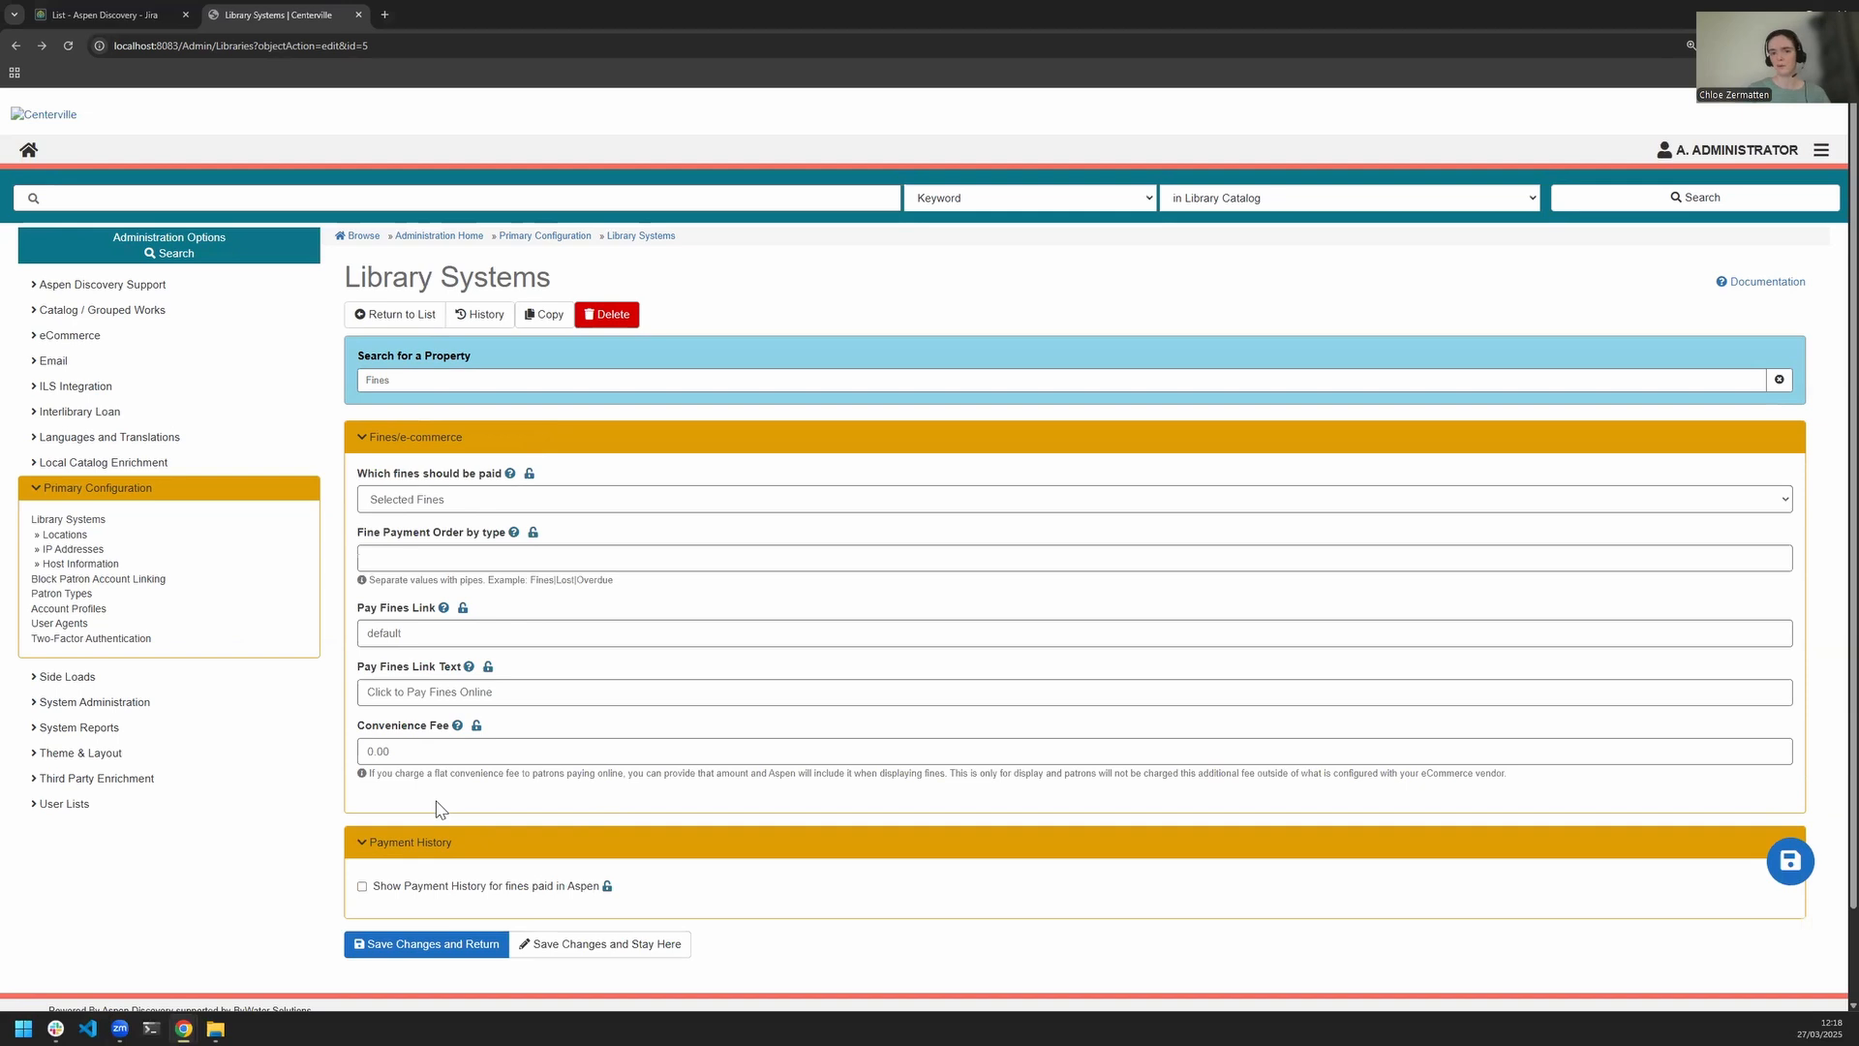
- Clear the property search, expand the Fines/e-commerce section and review its full set of settings
{"action": "key", "text": "ctrl+a"}
{"action": "key", "text": "BackSpace"}
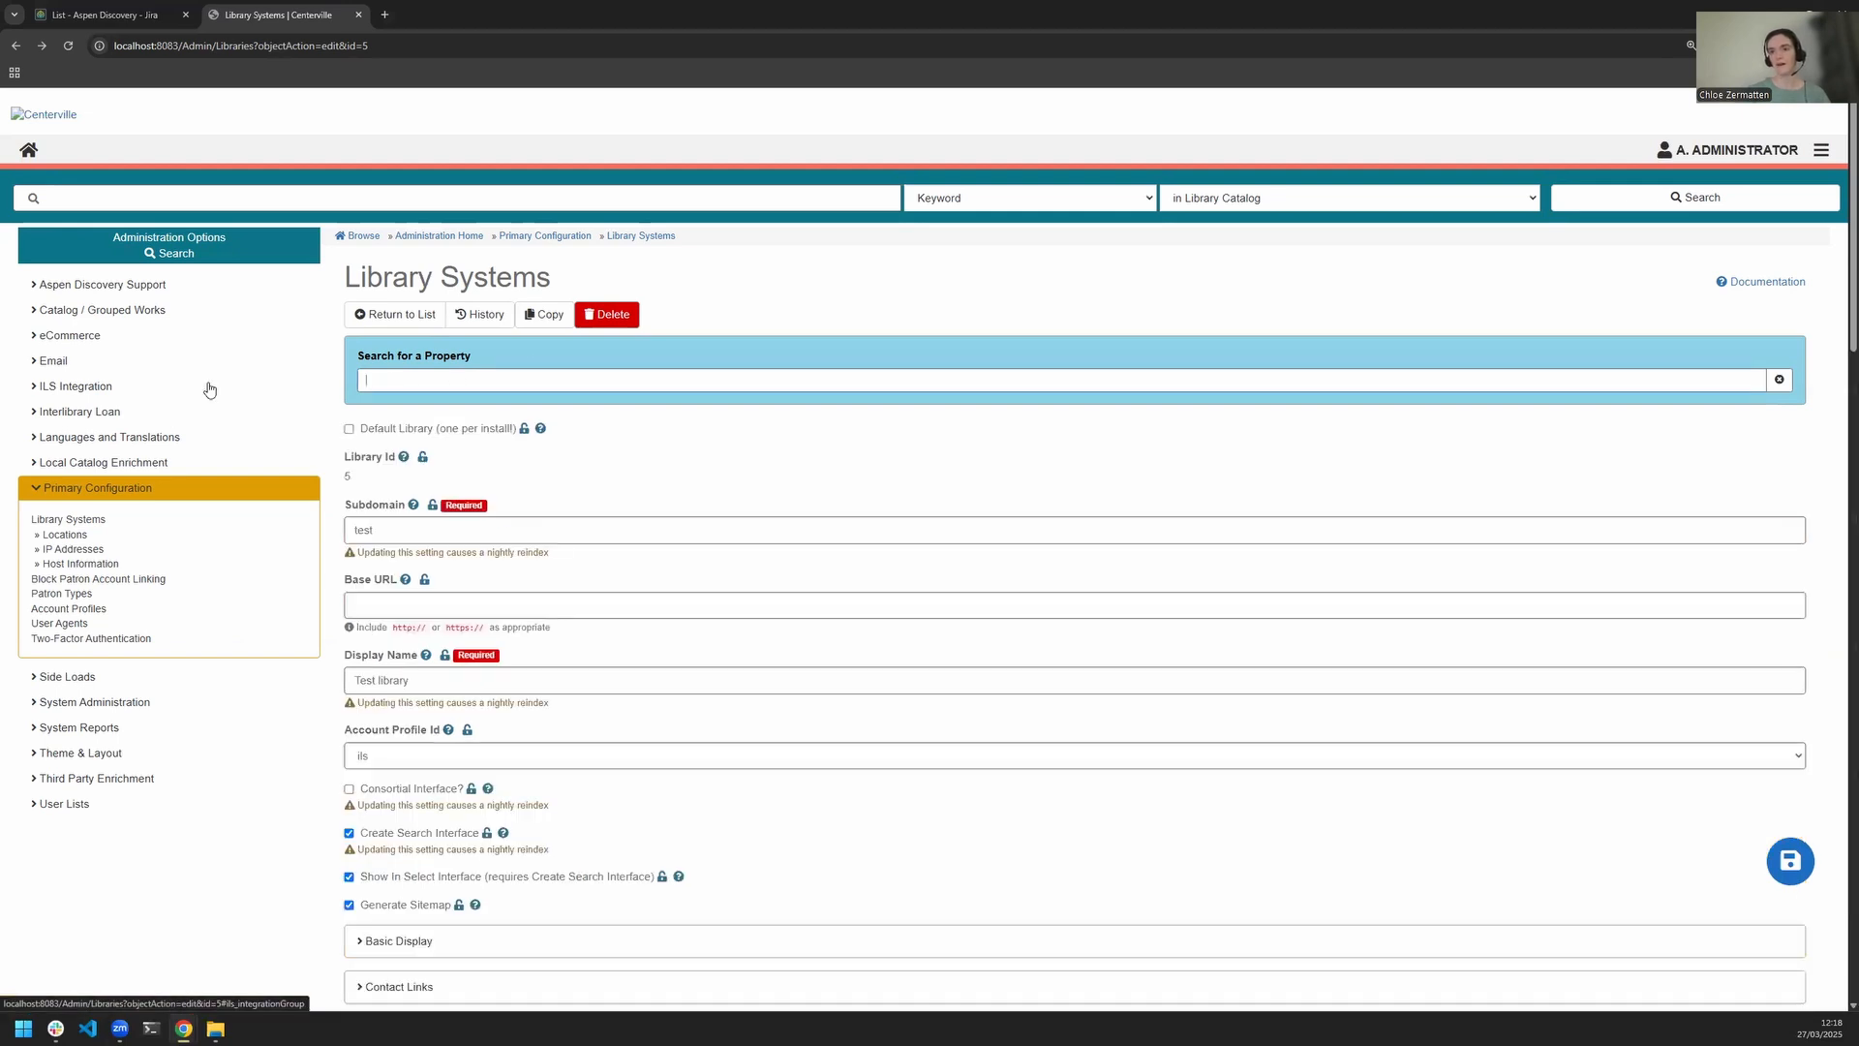
{"action": "scroll", "coordinate": [237, 610], "scroll_direction": "down", "scroll_amount": 5}
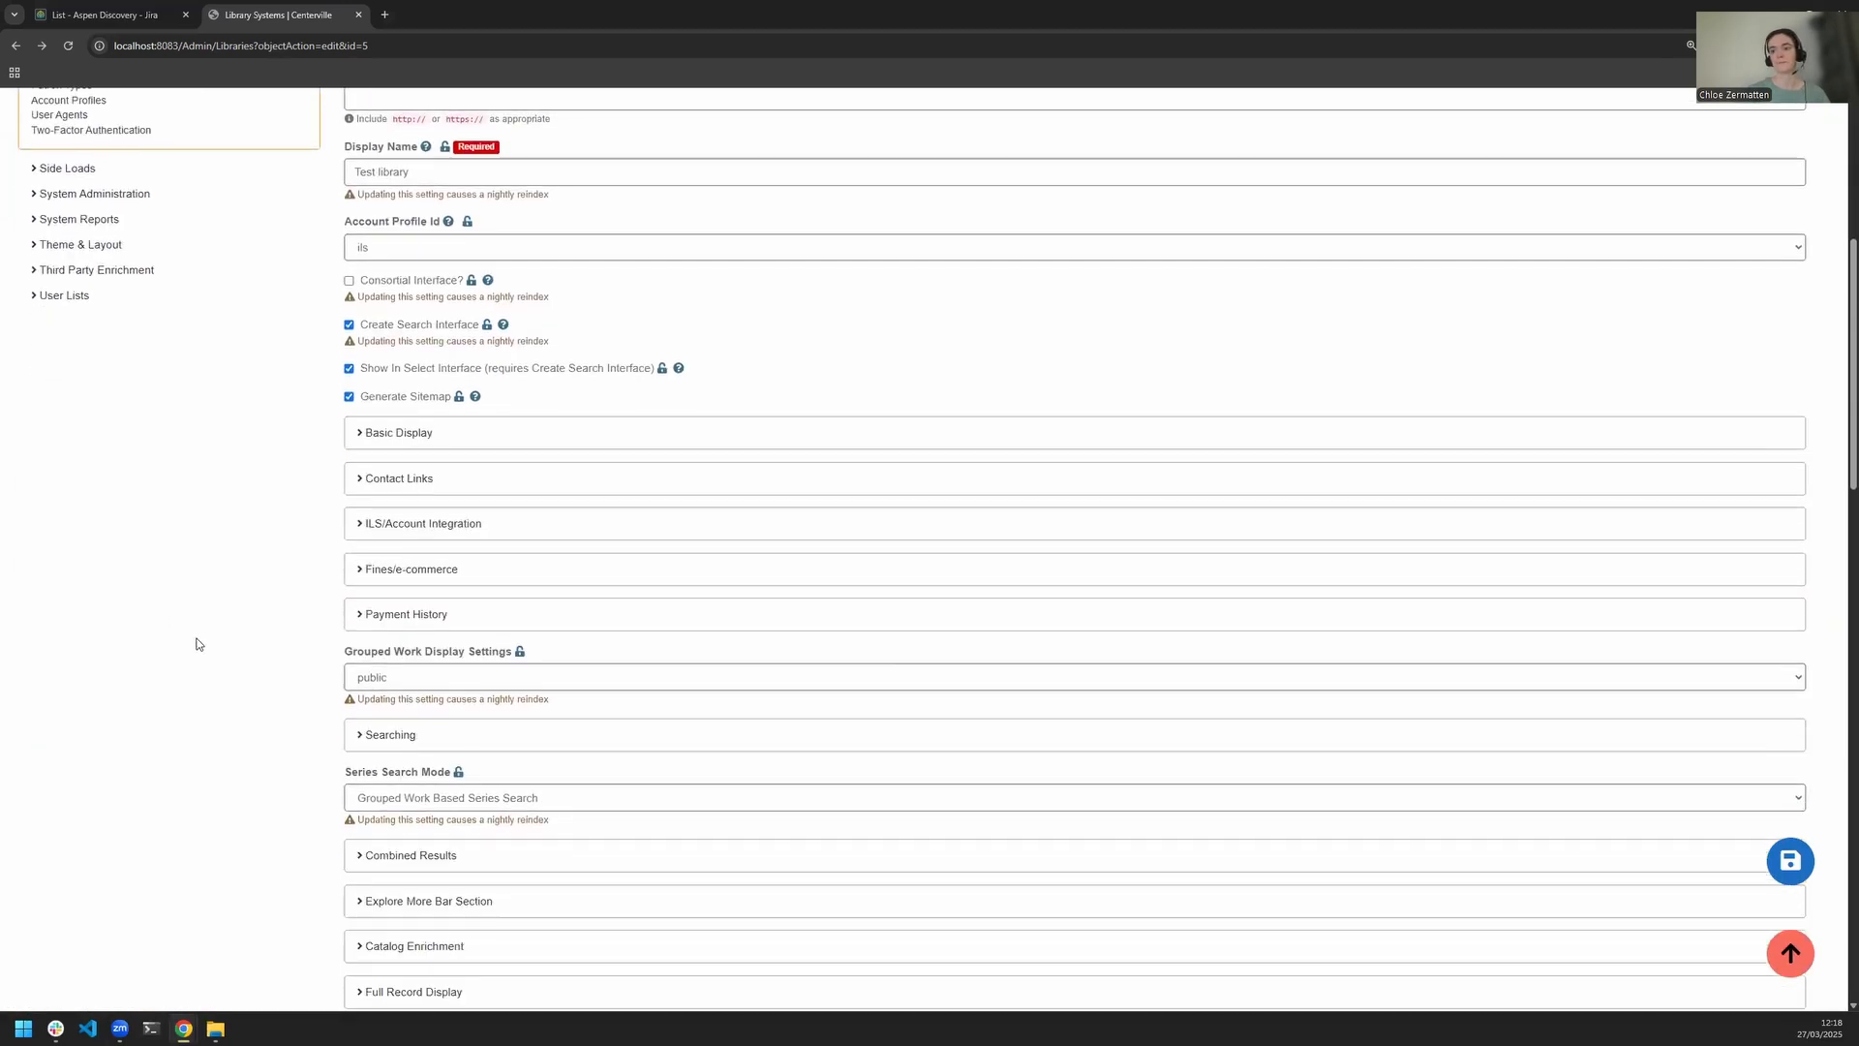
{"action": "left_click", "coordinate": [405, 572]}
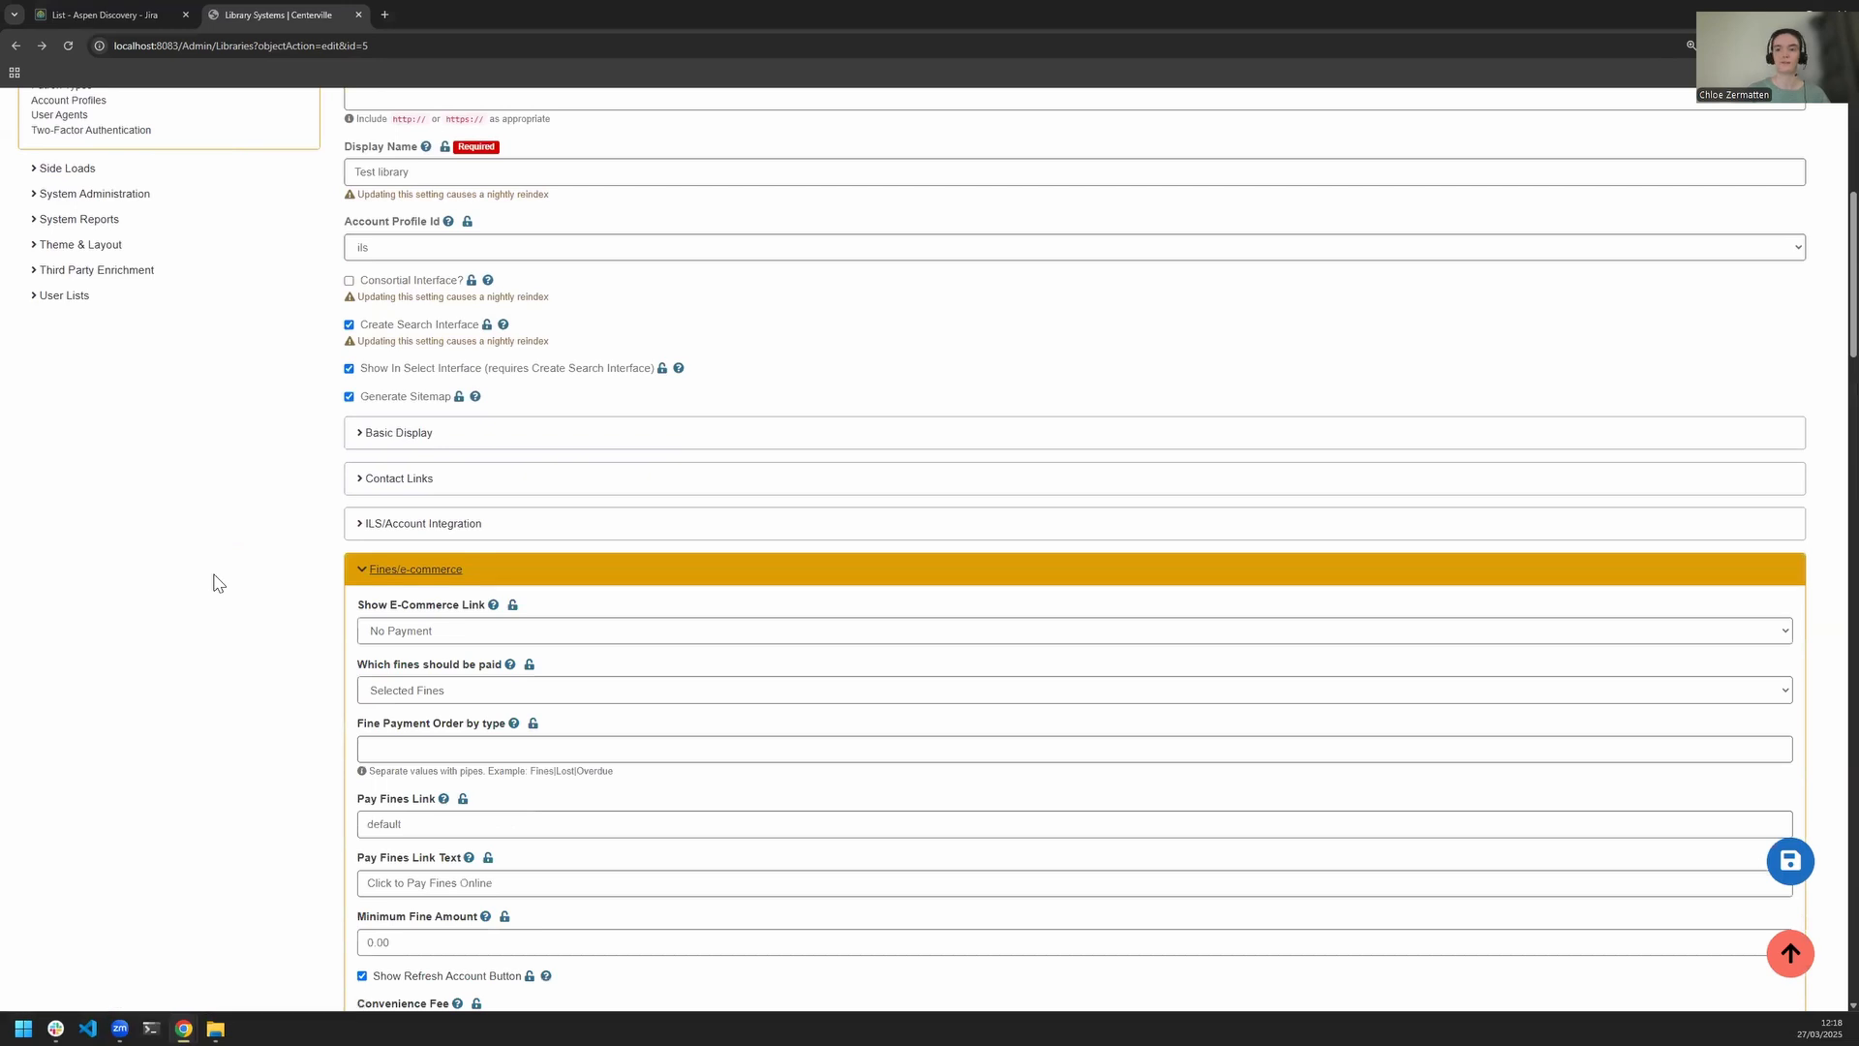
{"action": "scroll", "coordinate": [215, 571], "scroll_direction": "down", "scroll_amount": 4}
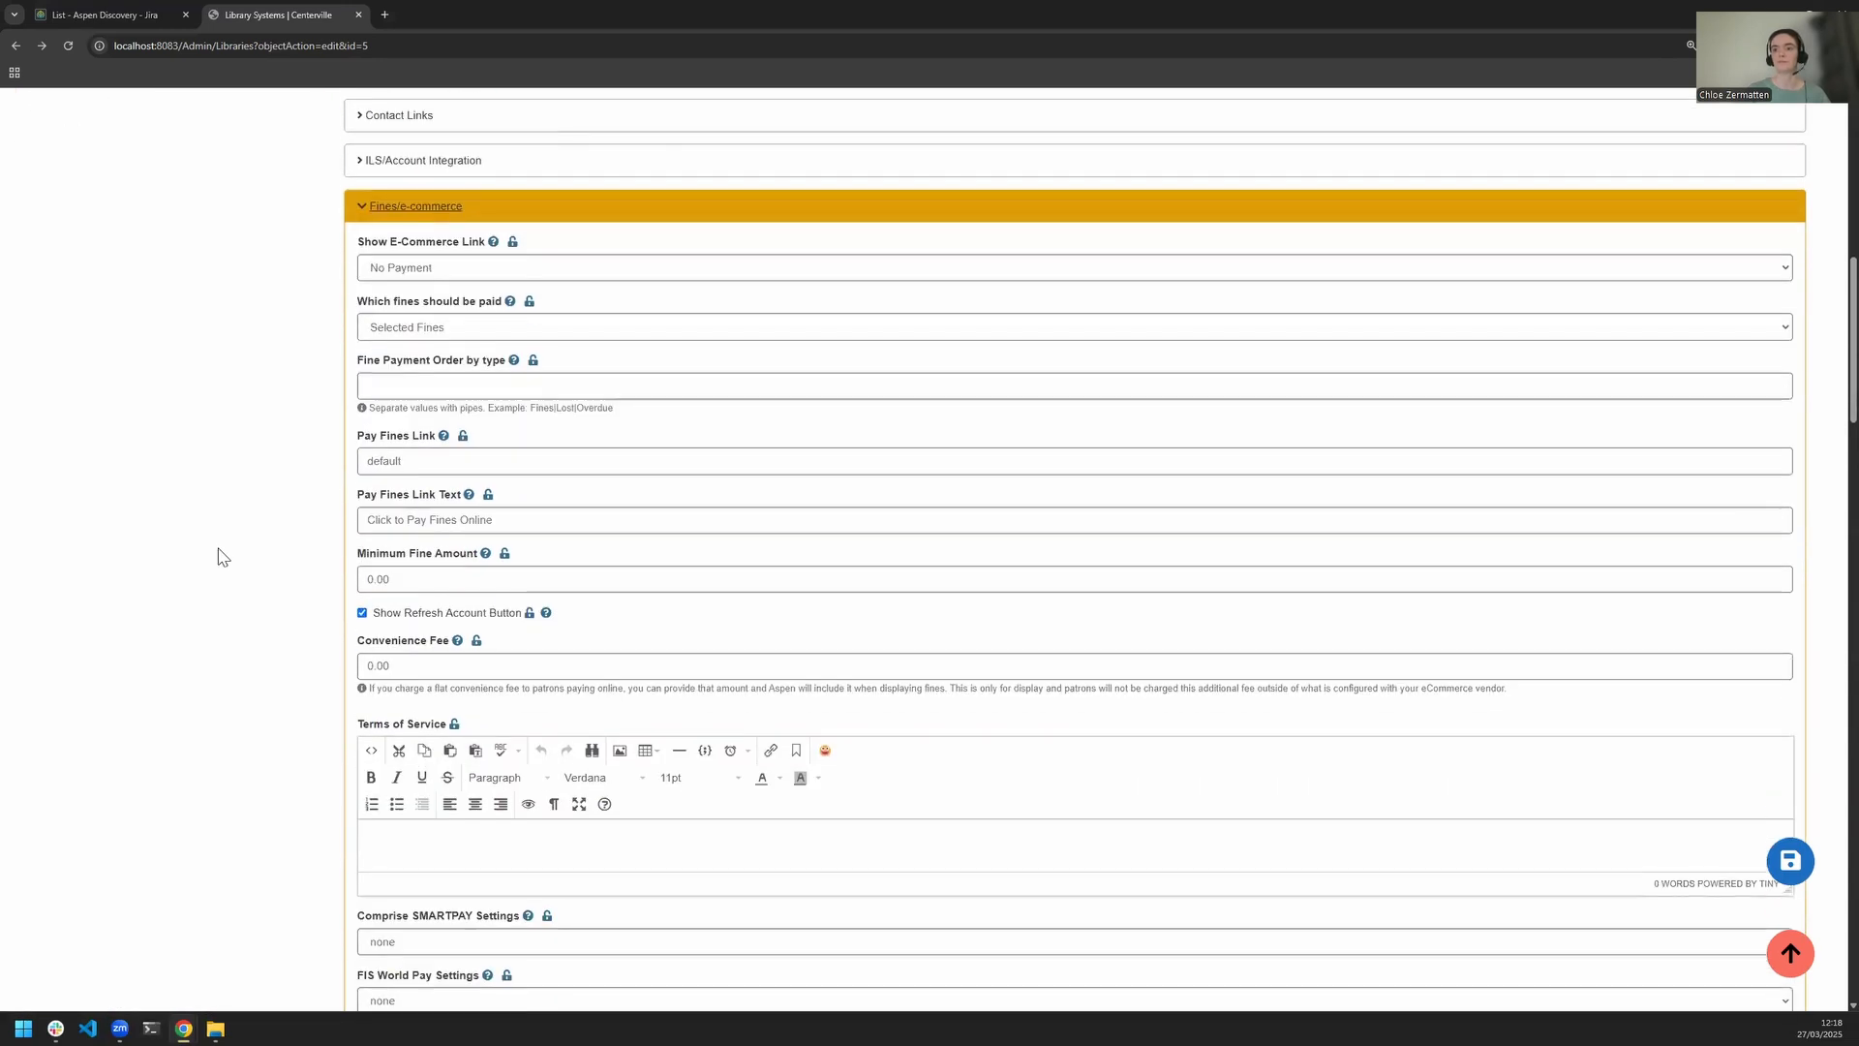
{"action": "left_click", "coordinate": [358, 236]}
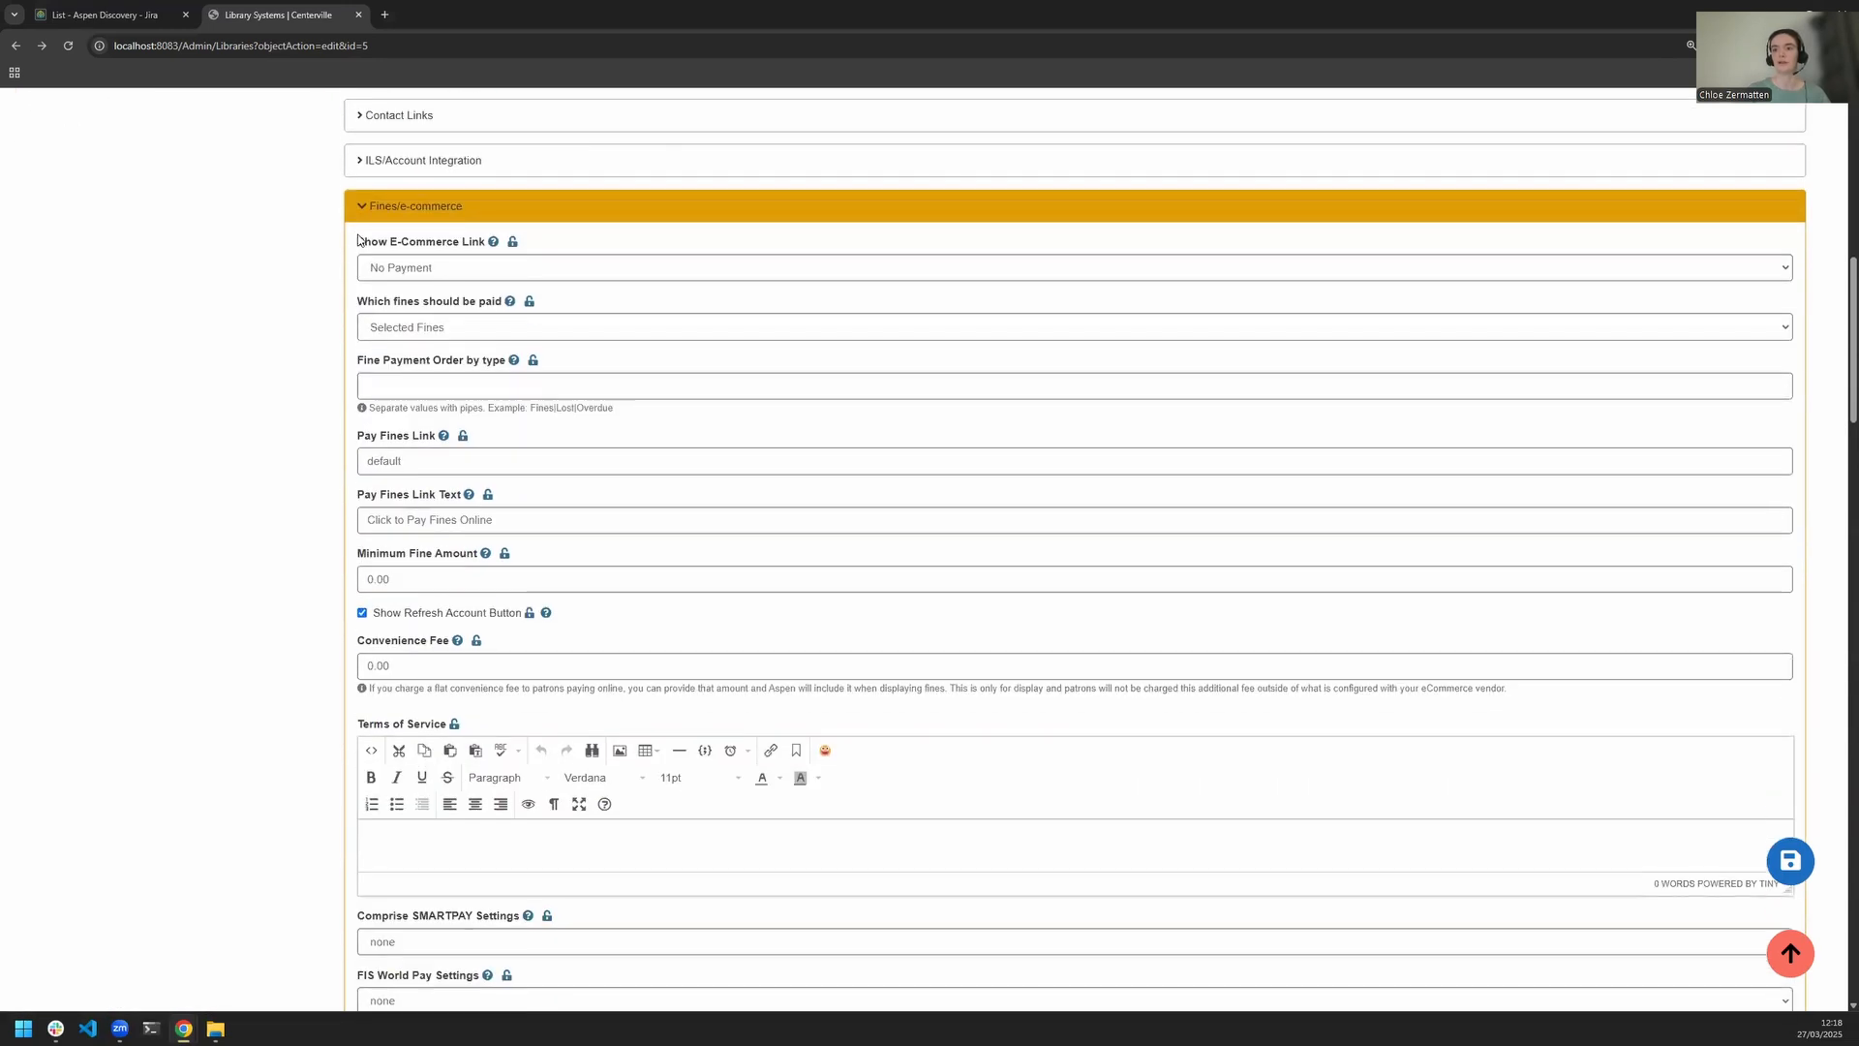
{"action": "scroll", "coordinate": [352, 287], "scroll_direction": "down", "scroll_amount": 3}
{"action": "scroll", "coordinate": [352, 288], "scroll_direction": "down", "scroll_amount": 5}
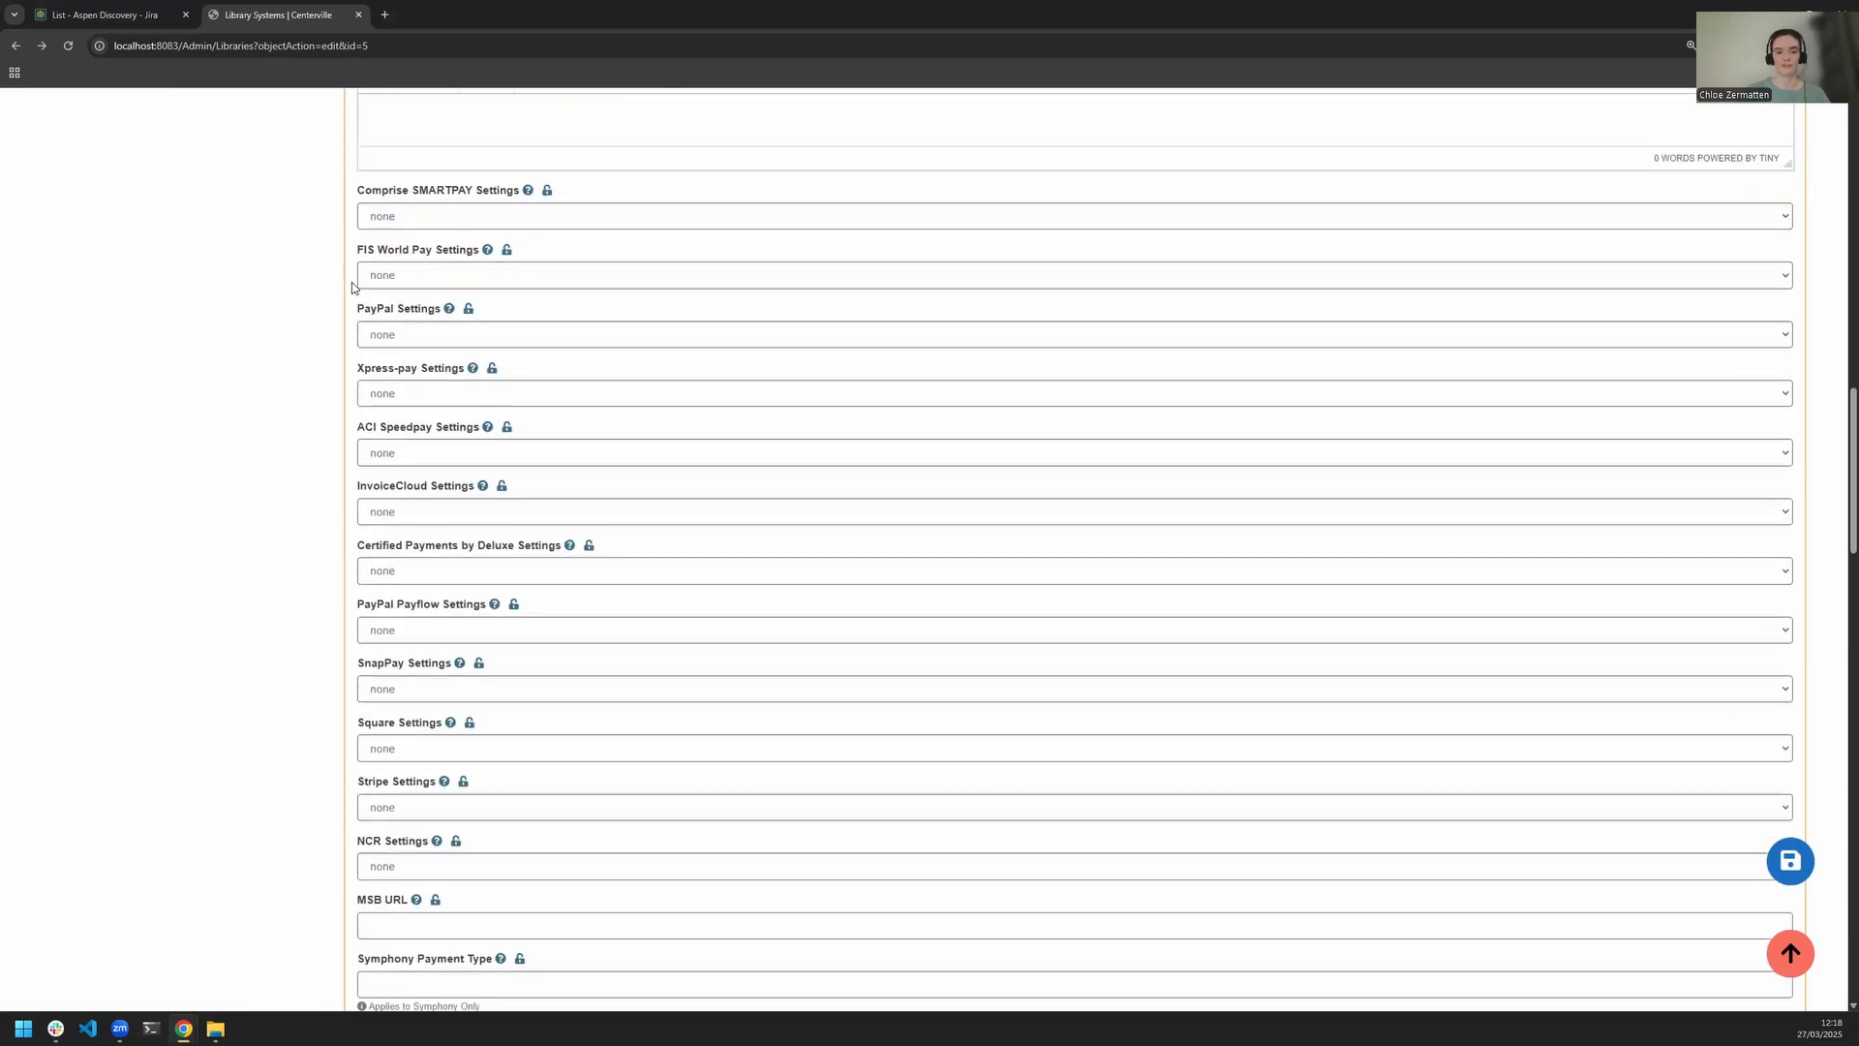
{"action": "scroll", "coordinate": [353, 288], "scroll_direction": "down", "scroll_amount": 5}
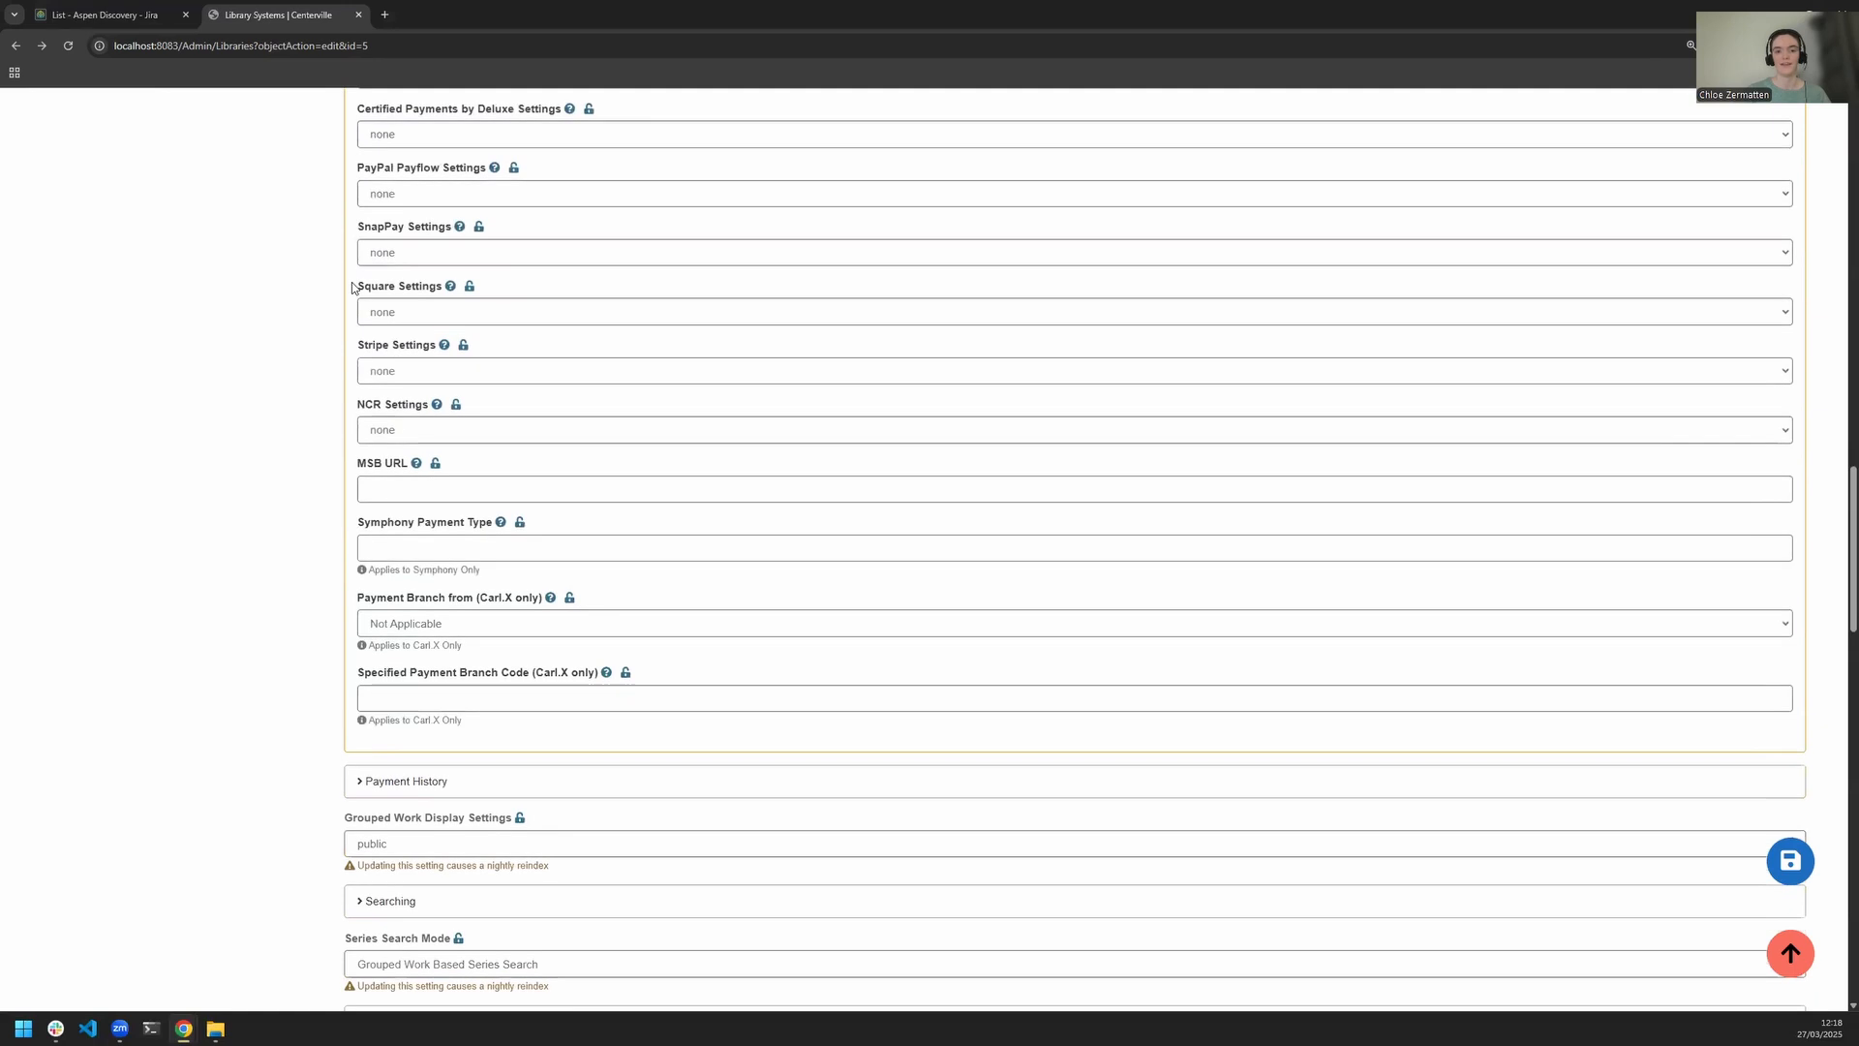
{"action": "scroll", "coordinate": [353, 287], "scroll_direction": "up", "scroll_amount": 10}
{"action": "scroll", "coordinate": [352, 293], "scroll_direction": "up", "scroll_amount": 8}
- Search the properties for "Fines" again and compare the search term with the section heading and property labels
{"action": "left_click", "coordinate": [432, 378]}
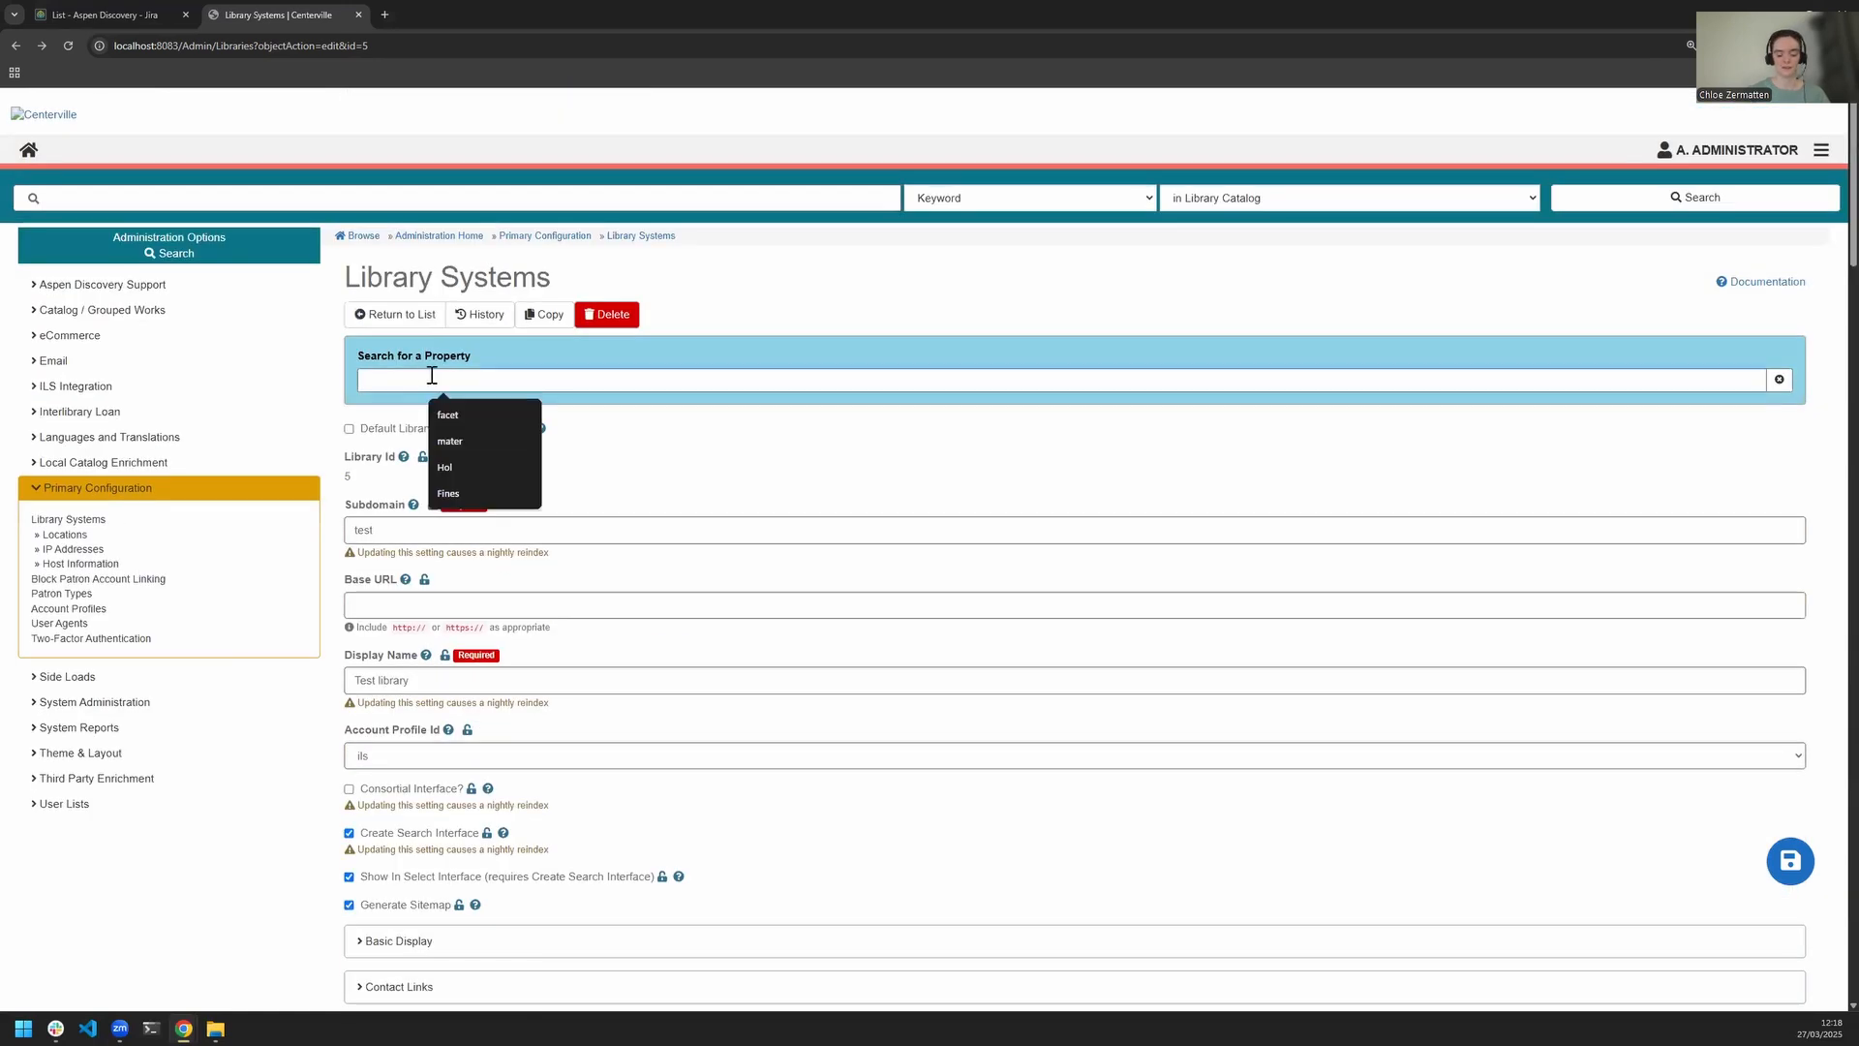
{"action": "type", "text": "Fines"}
{"action": "left_click_drag", "start_coordinate": [358, 471], "coordinate": [581, 772]}
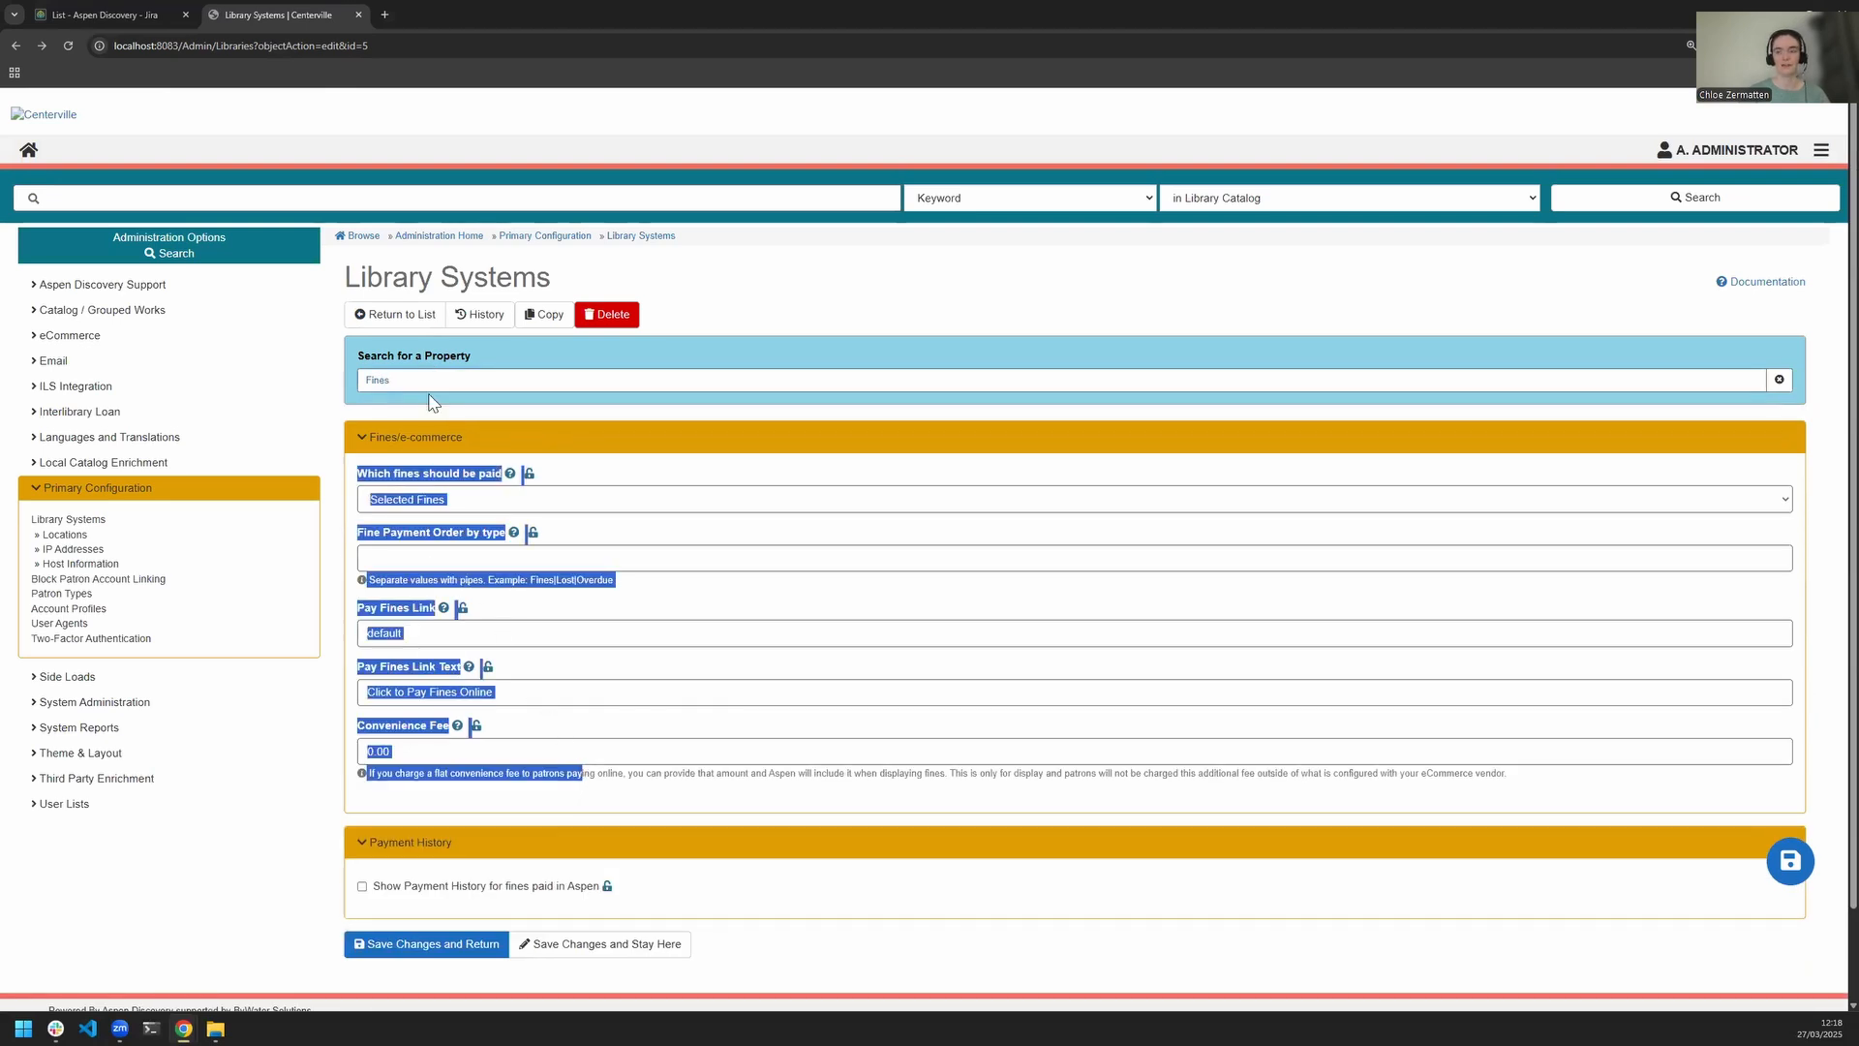
{"action": "left_click_drag", "start_coordinate": [397, 379], "coordinate": [358, 385]}
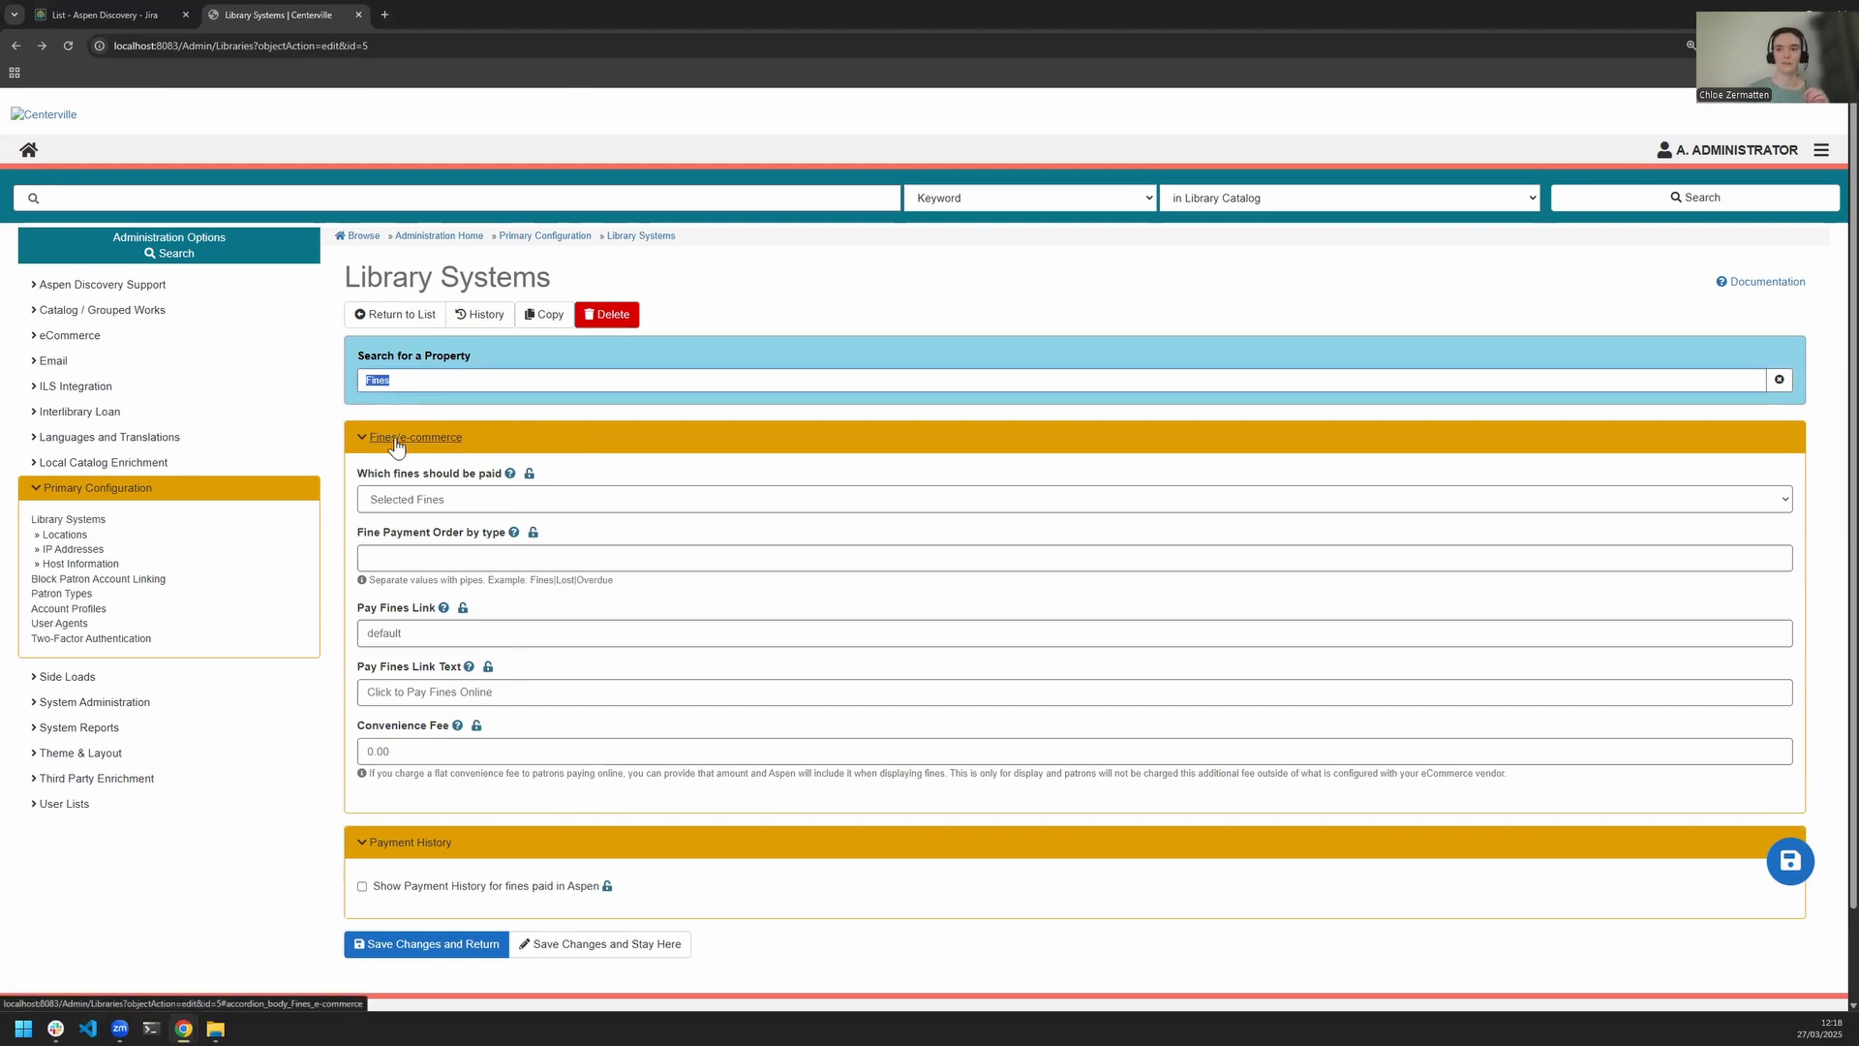
{"action": "left_click_drag", "start_coordinate": [391, 474], "coordinate": [421, 476]}
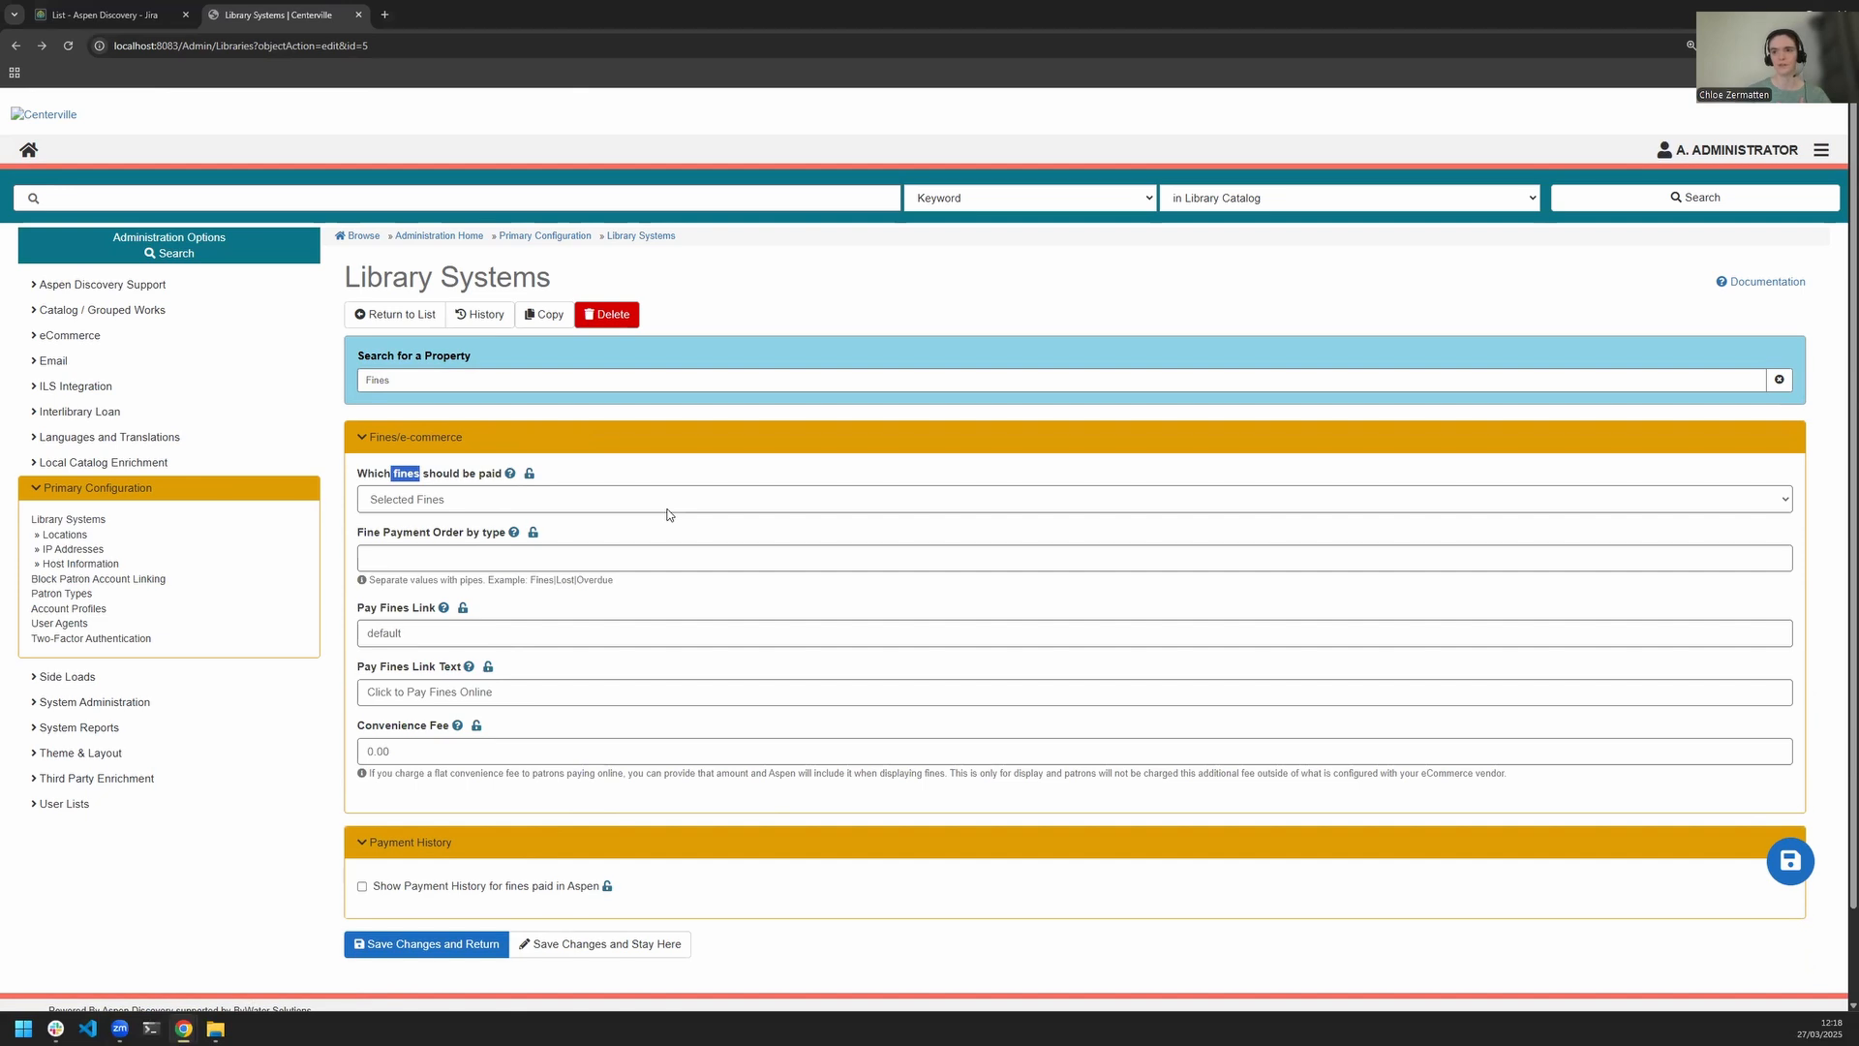
{"action": "left_click", "coordinate": [399, 381]}
{"action": "left_click_drag", "start_coordinate": [399, 382], "coordinate": [356, 378]}
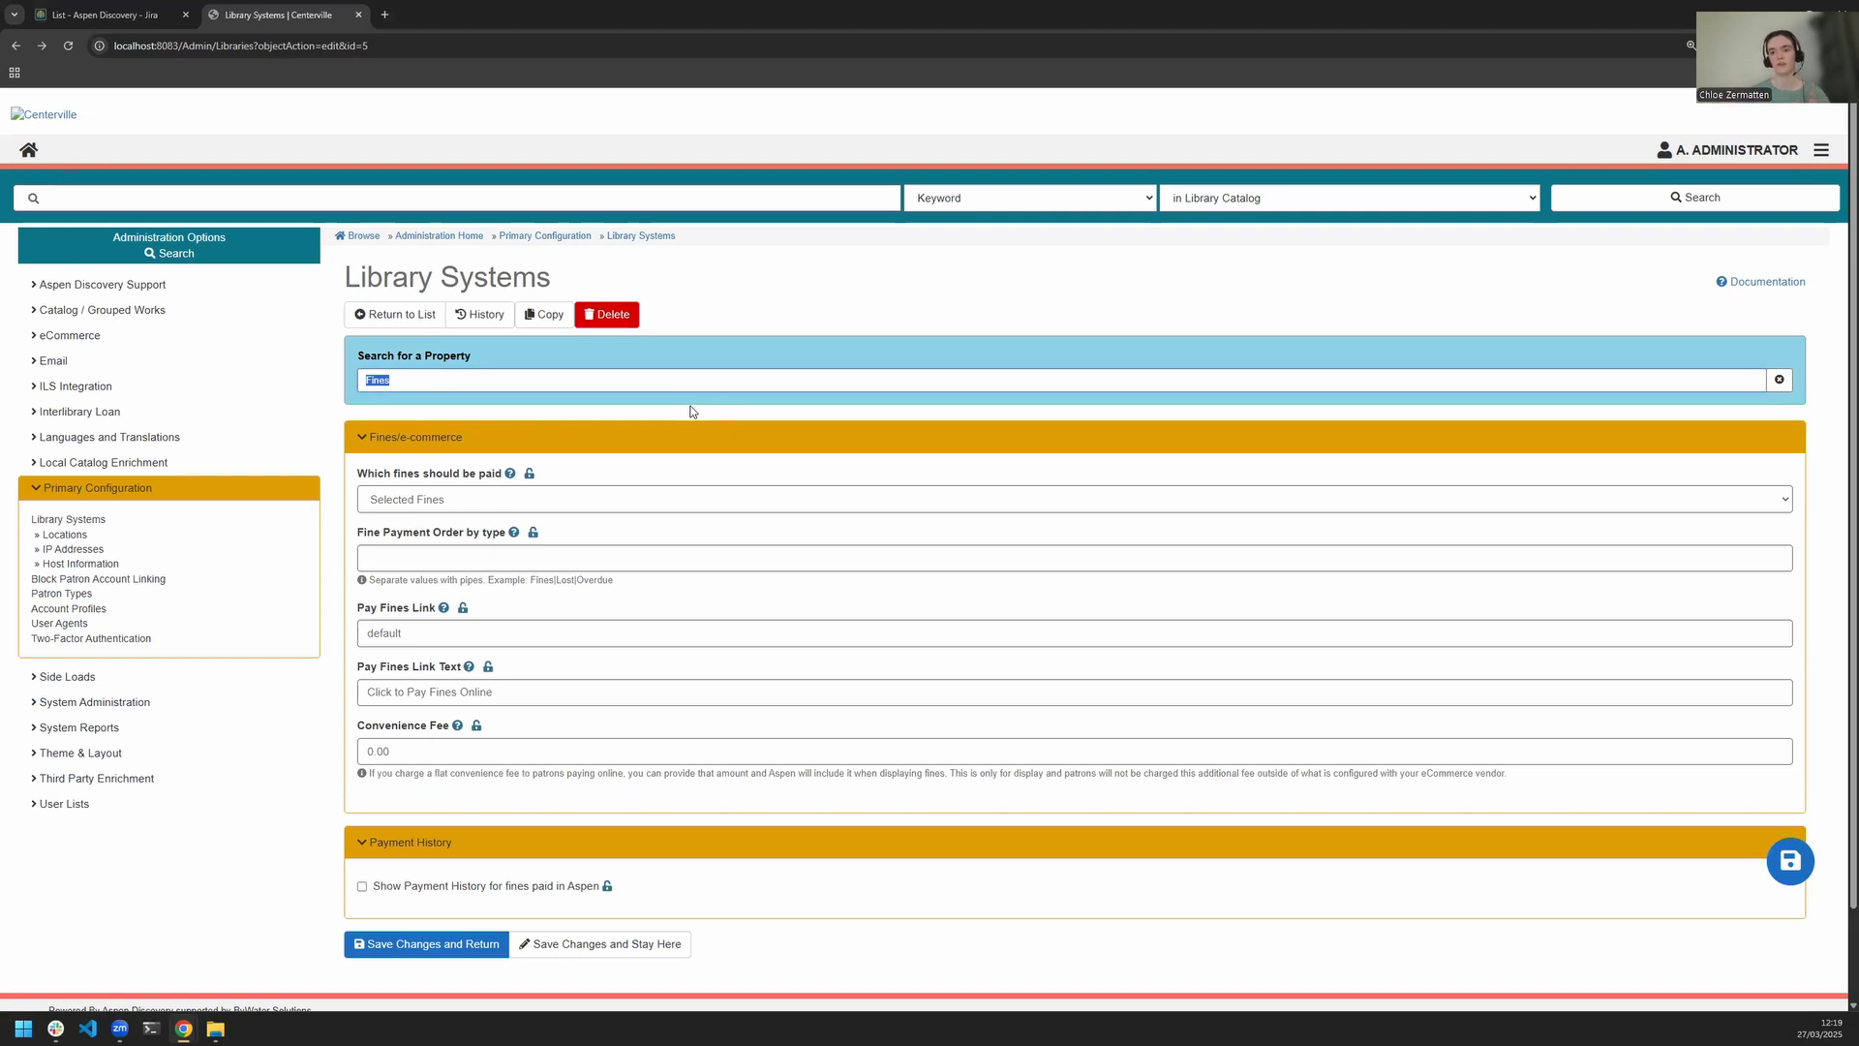
- Switch to the Jira issue list, search the bugs for "Search bar" and review the matching issues
{"action": "left_click_drag", "start_coordinate": [477, 436], "coordinate": [520, 775]}
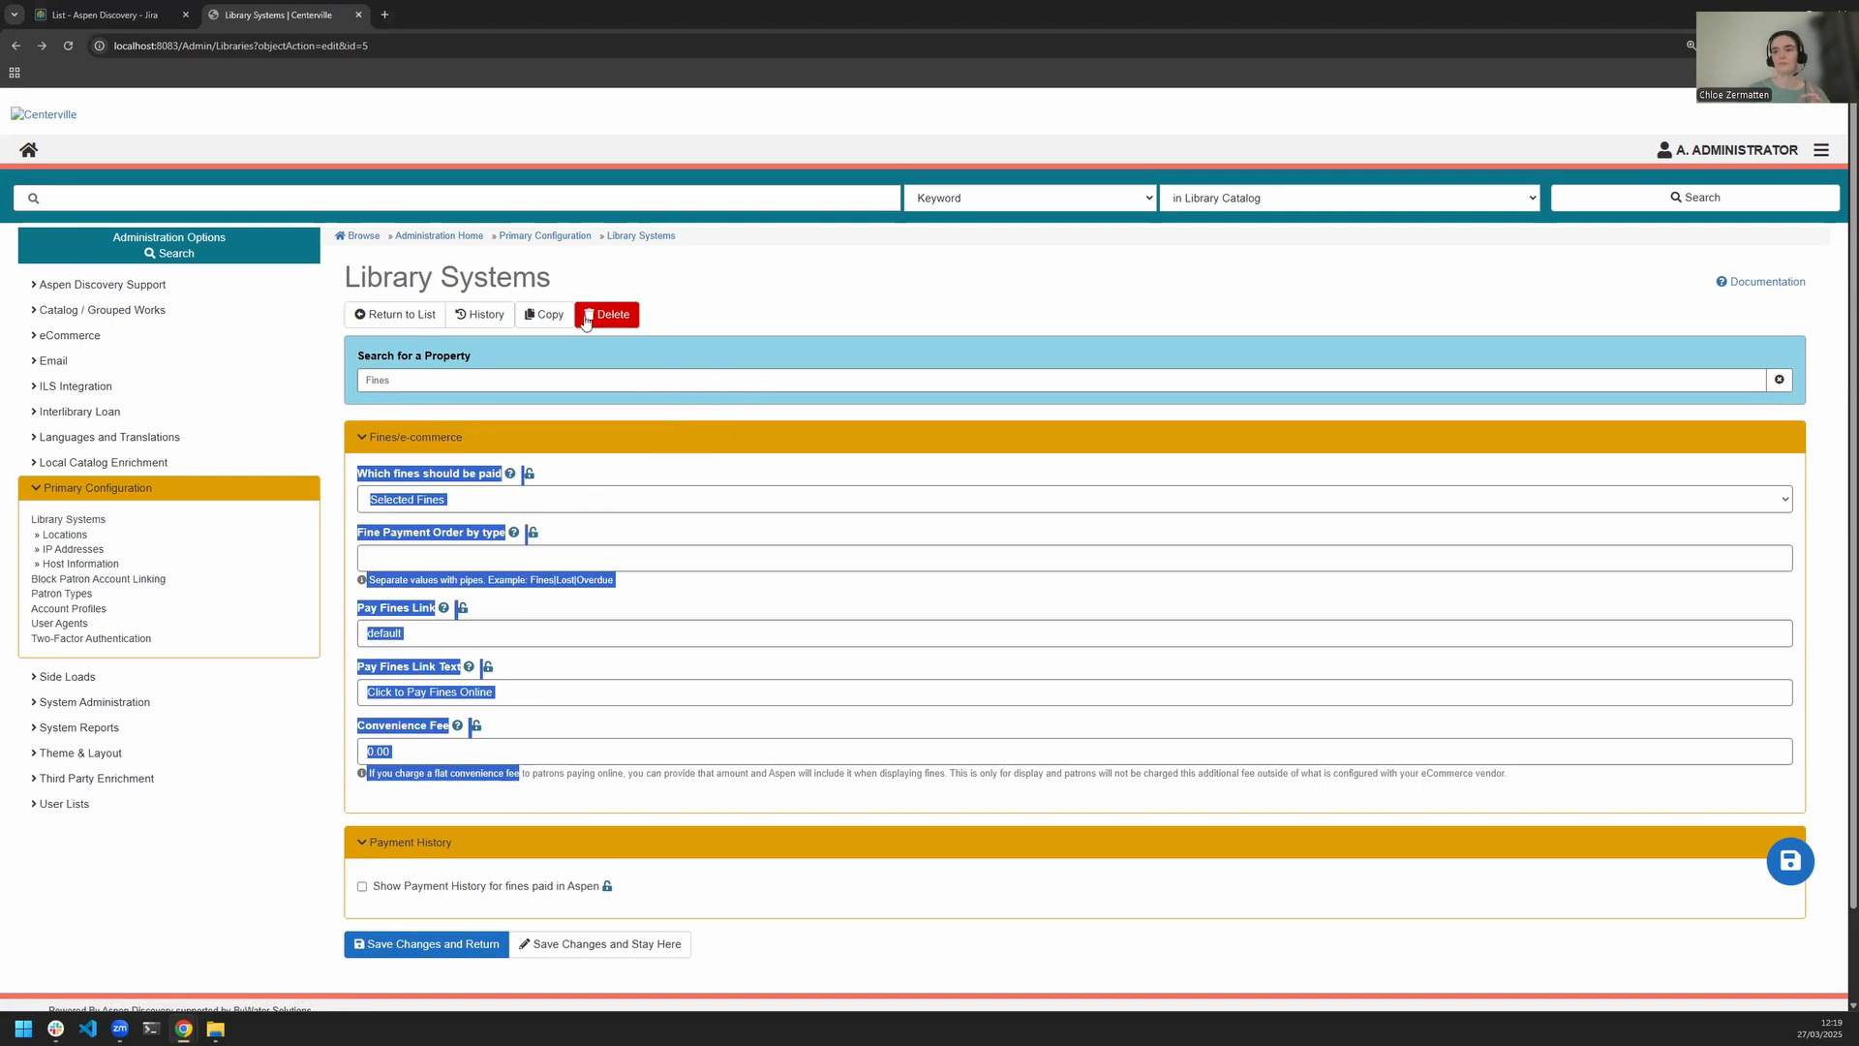
{"action": "left_click", "coordinate": [62, 7]}
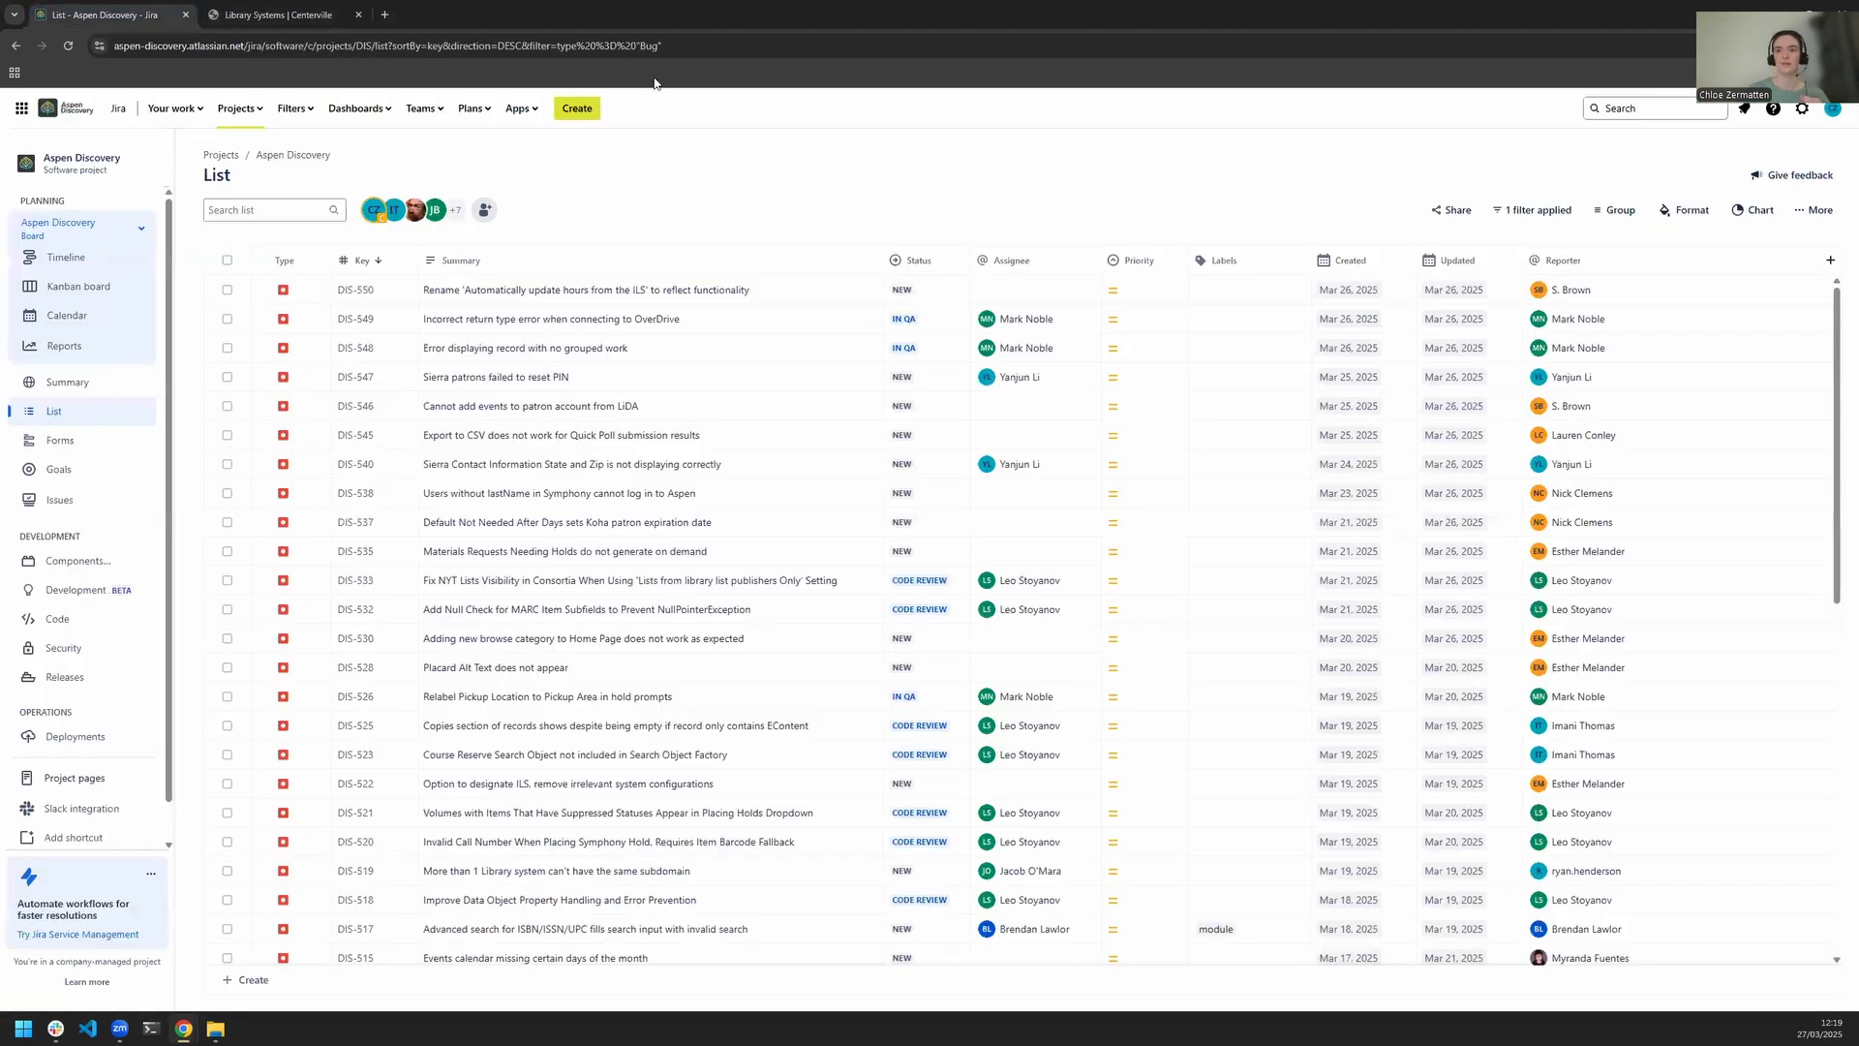
{"action": "left_click", "coordinate": [260, 214]}
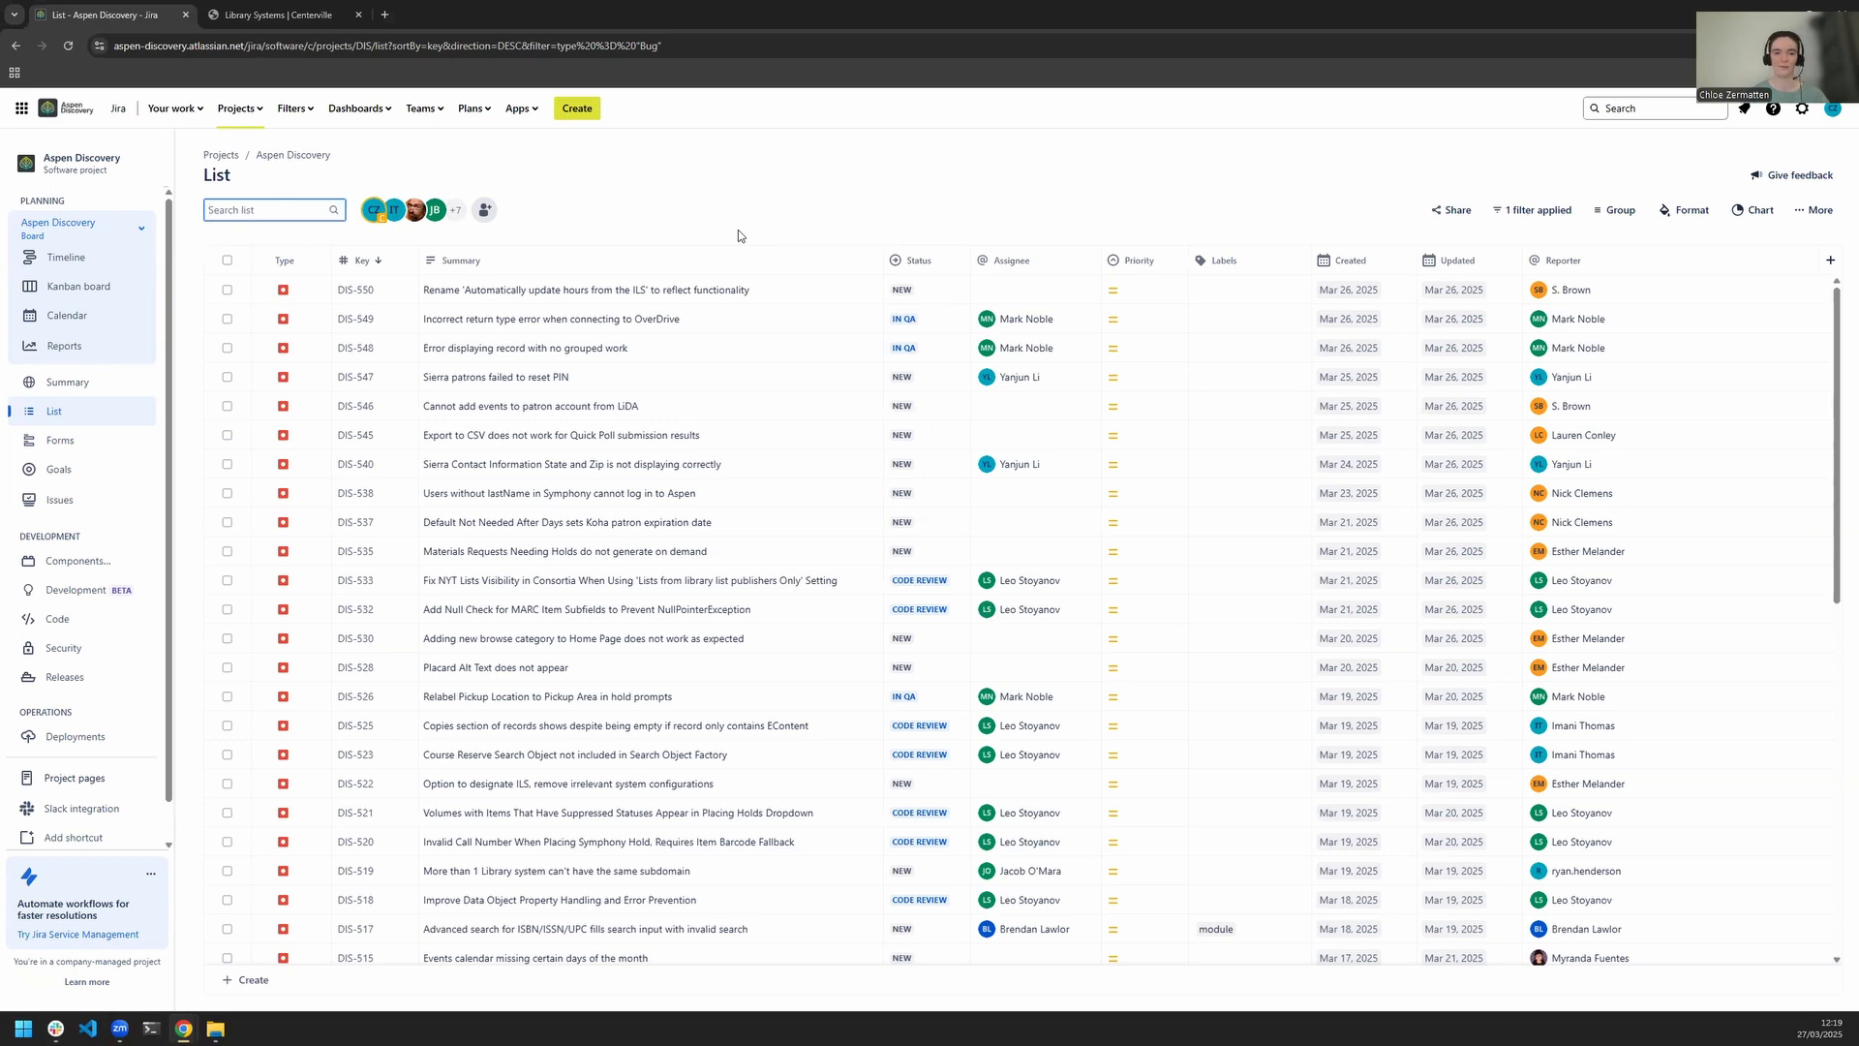
{"action": "type", "text": "Search bar"}
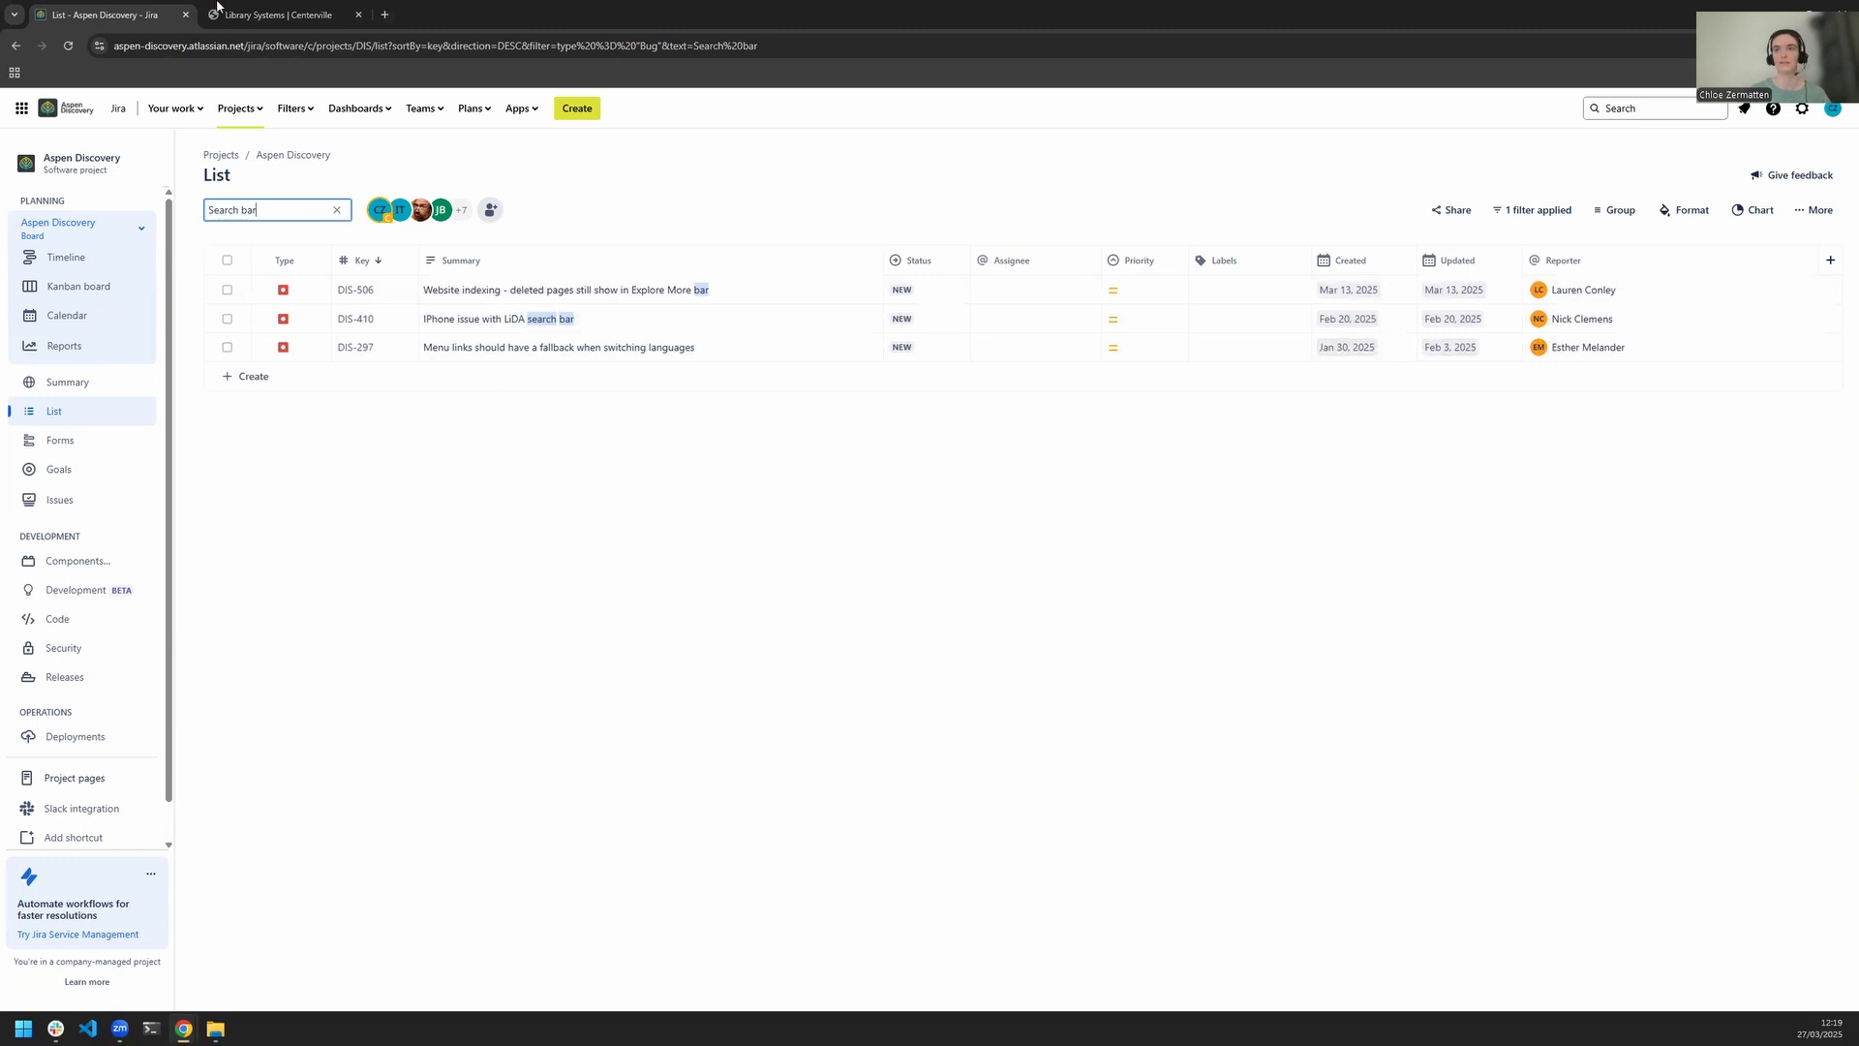
{"action": "left_click", "coordinate": [219, 10]}
{"action": "left_click", "coordinate": [104, 8]}
- Clear the text search on the Jira bug list
{"action": "key", "text": "BackSpace"}
{"action": "key", "text": "BackSpace"}
{"action": "key", "text": "BackSpace"}
{"action": "key", "text": "BackSpace"}
{"action": "key", "text": "BackSpace"}
{"action": "key", "text": "BackSpace"}
{"action": "key", "text": "BackSpace"}
{"action": "key", "text": "BackSpace"}
{"action": "key", "text": "BackSpace"}
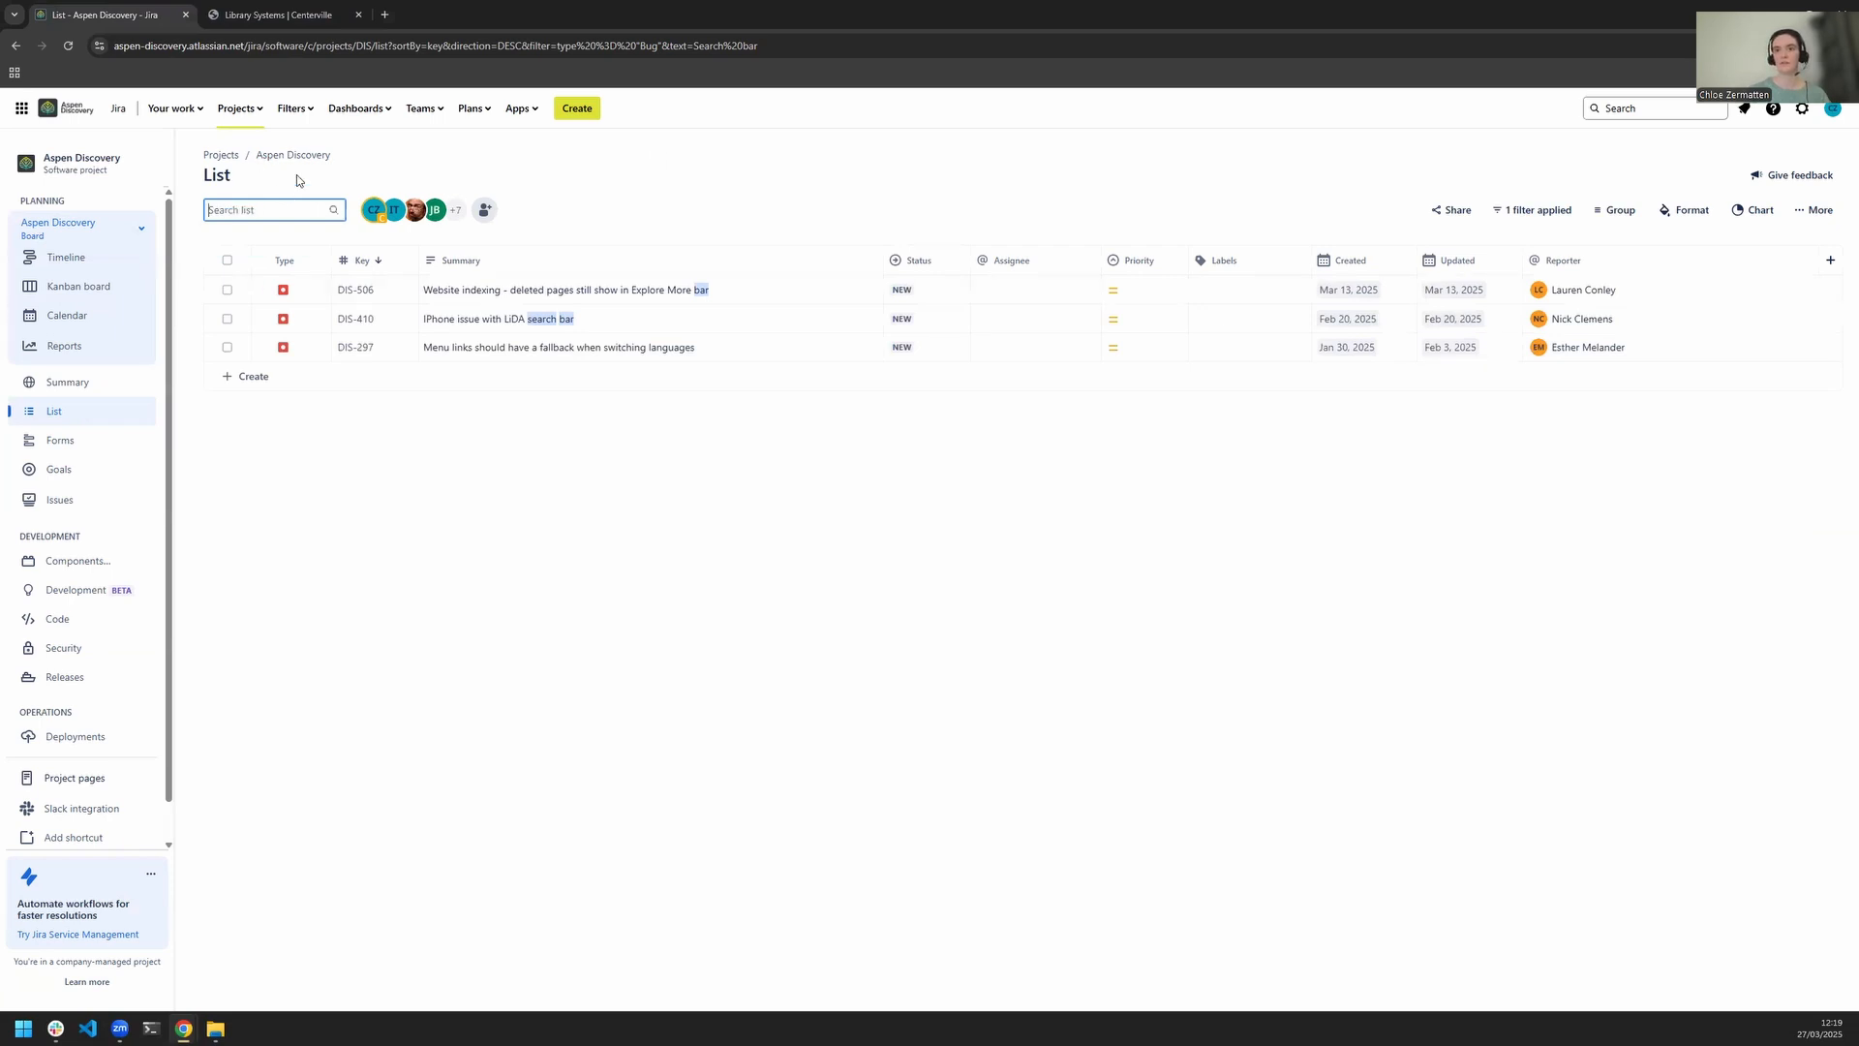
- Filter the bug list to the Administration option of the Aspen Component custom field and review the listed issues
{"action": "left_click", "coordinate": [1535, 210]}
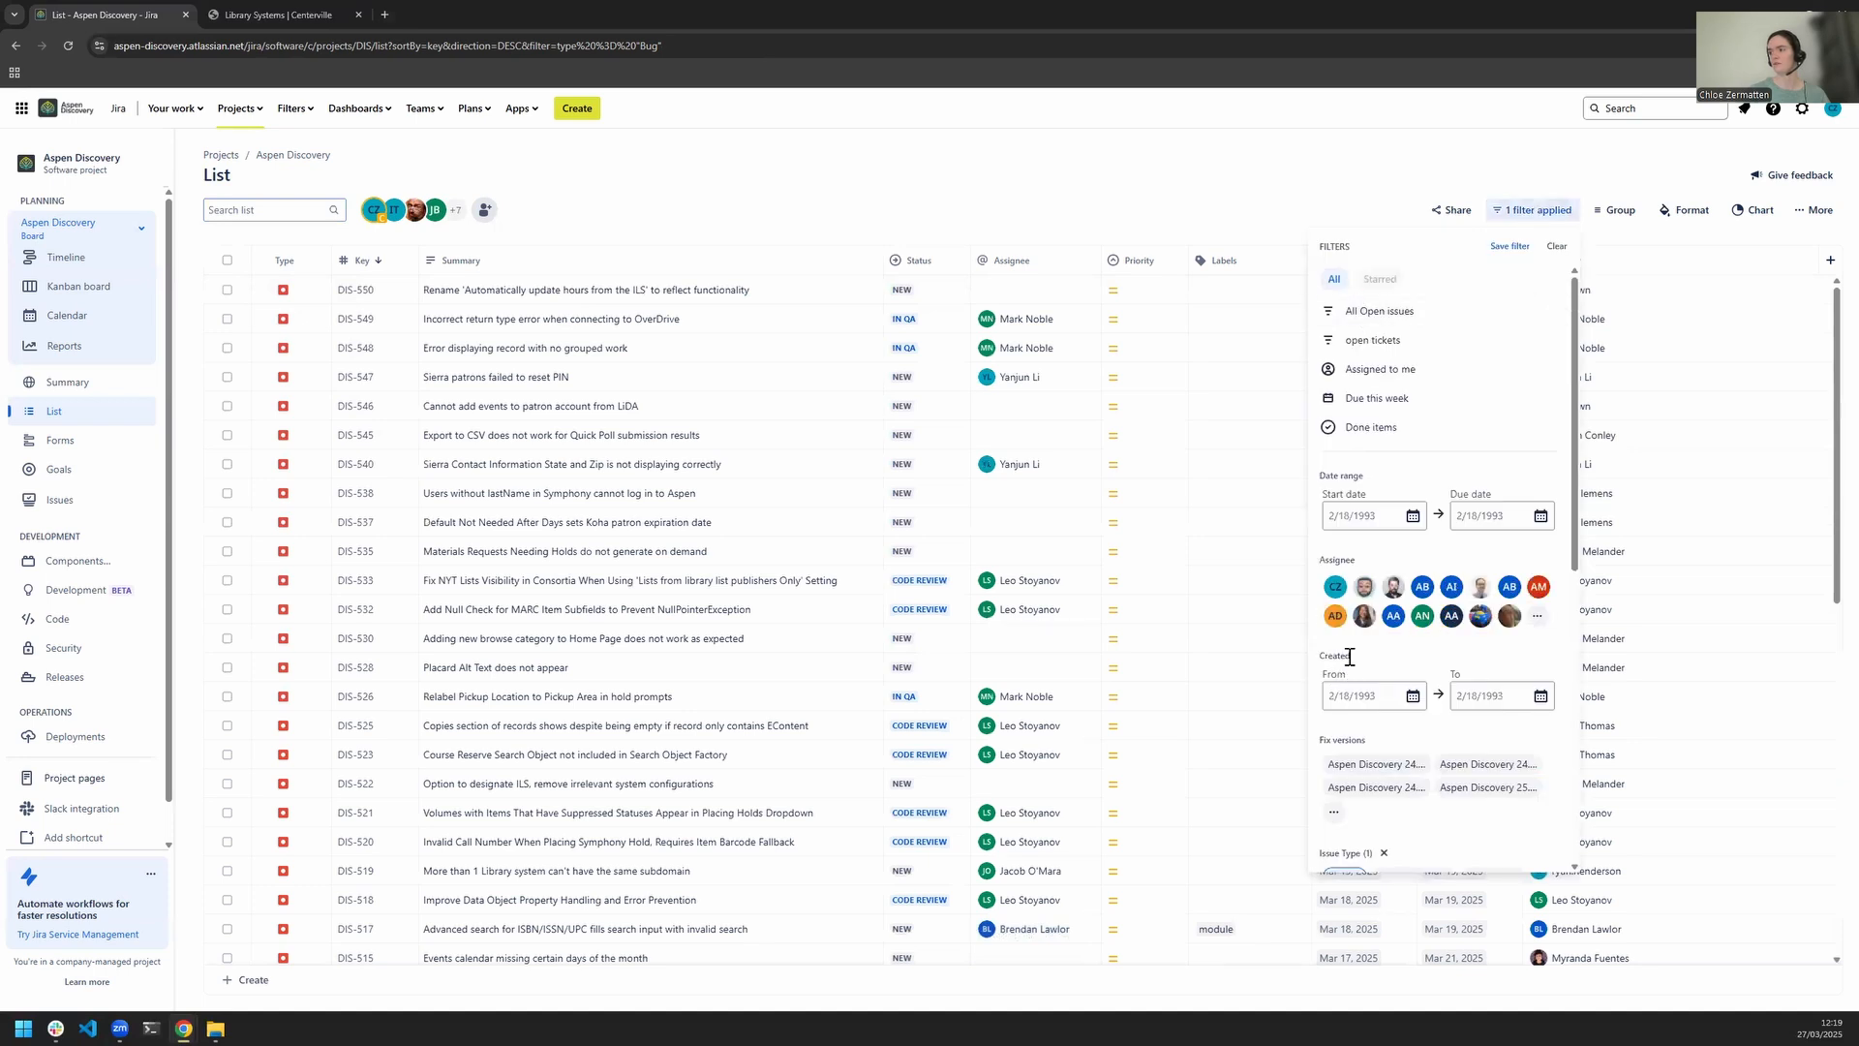
{"action": "scroll", "coordinate": [1349, 652], "scroll_direction": "down", "scroll_amount": 3}
{"action": "scroll", "coordinate": [1349, 661], "scroll_direction": "down", "scroll_amount": 1}
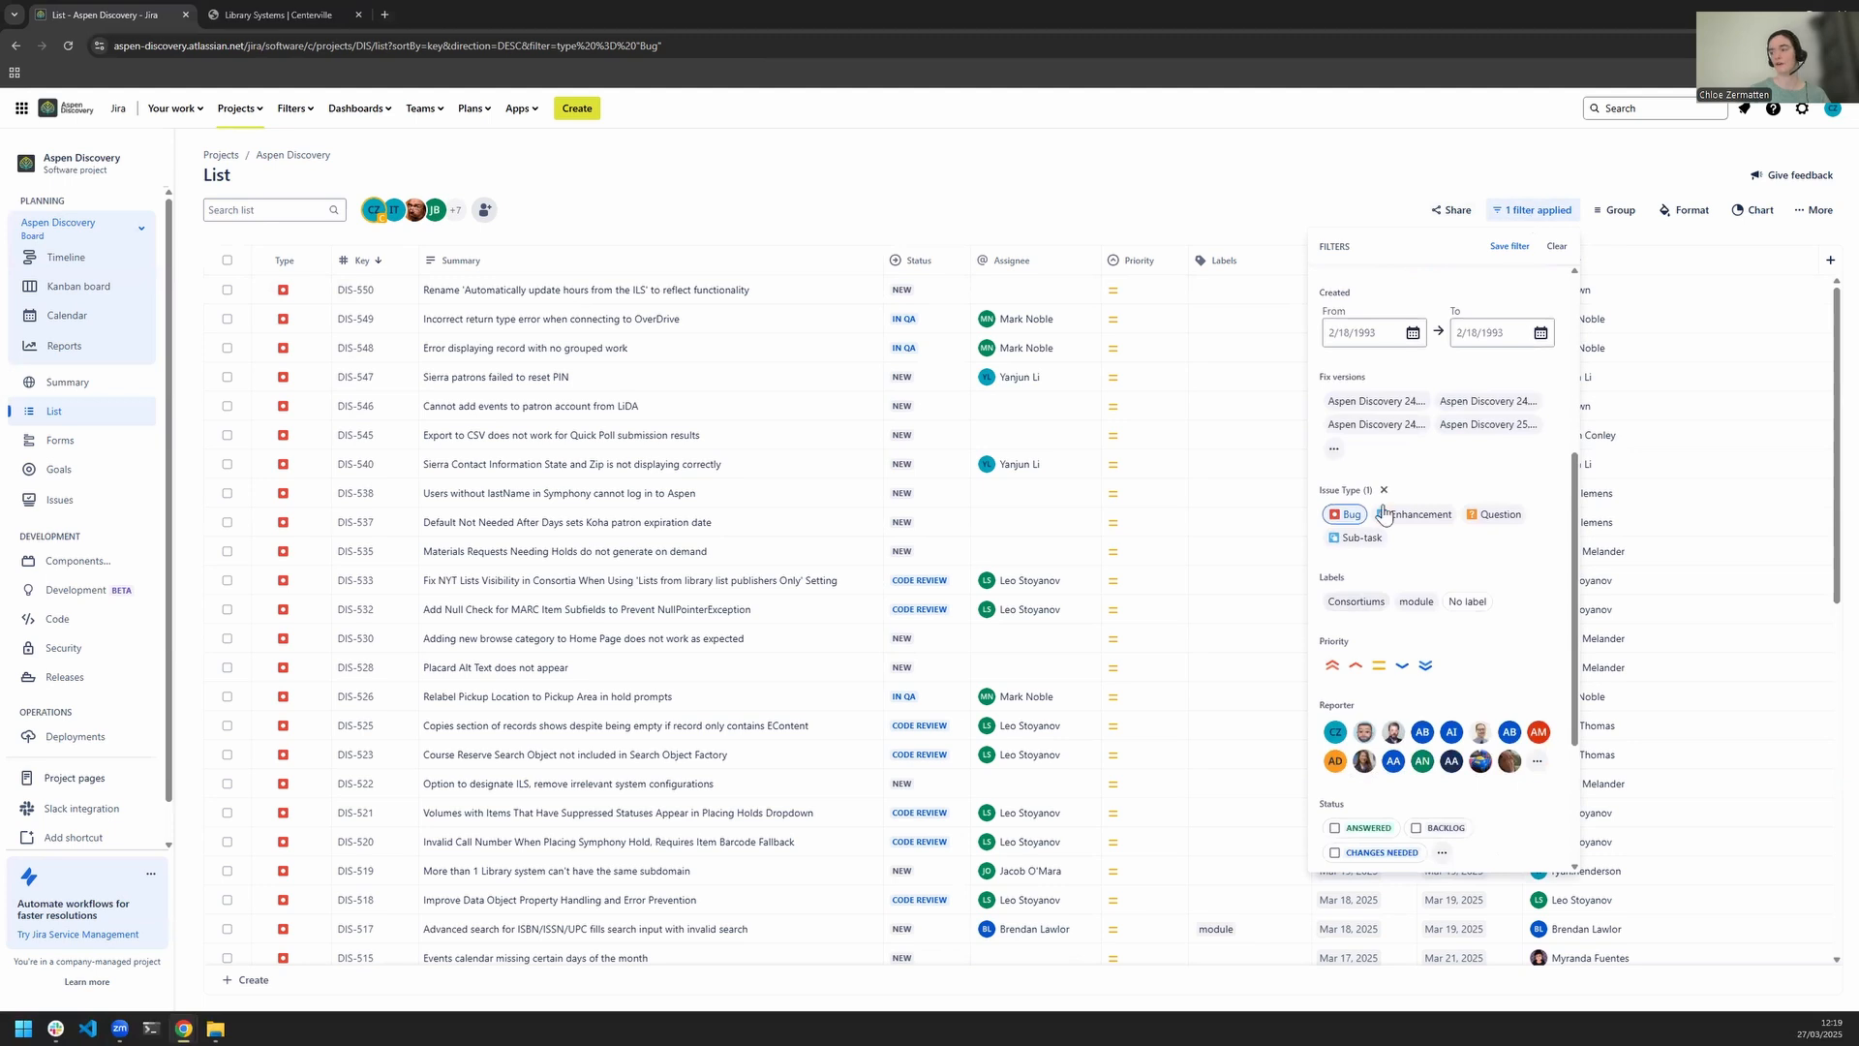
{"action": "scroll", "coordinate": [1383, 518], "scroll_direction": "down", "scroll_amount": 3}
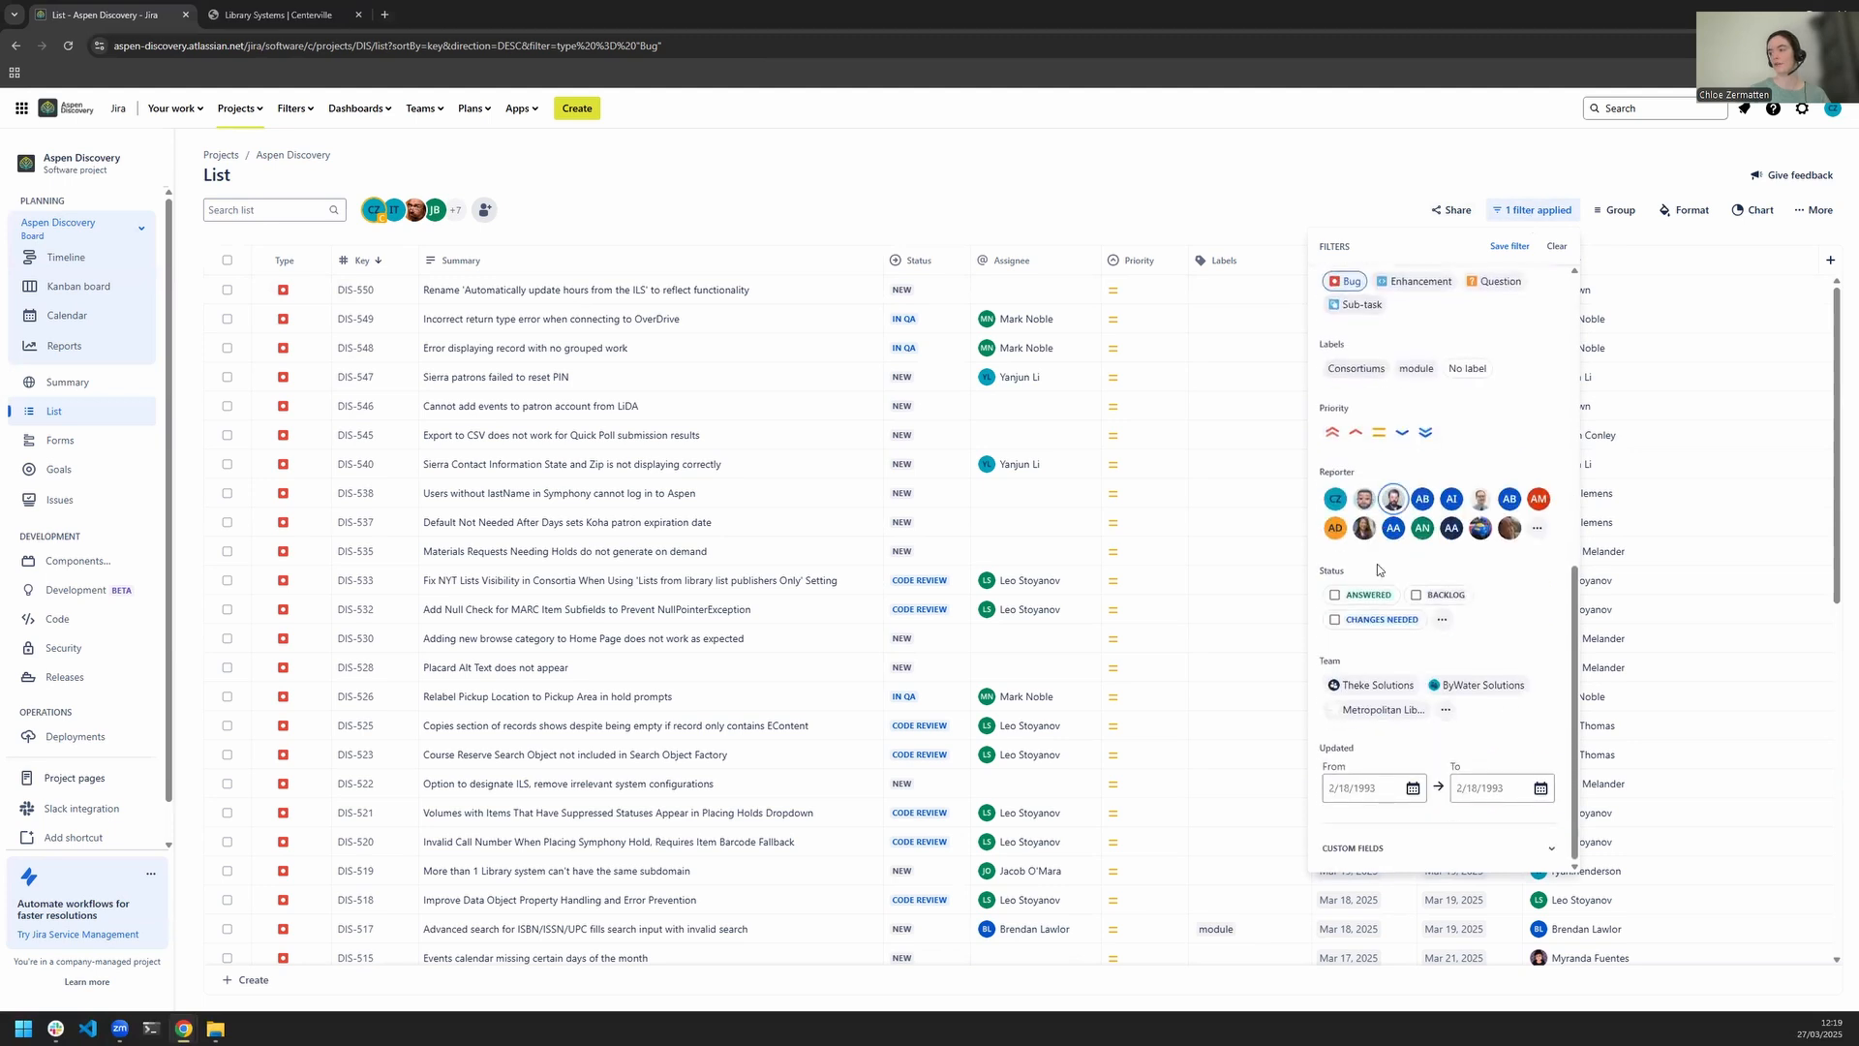
{"action": "left_click", "coordinate": [1366, 849]}
{"action": "left_click_drag", "start_coordinate": [1319, 640], "coordinate": [1406, 641]}
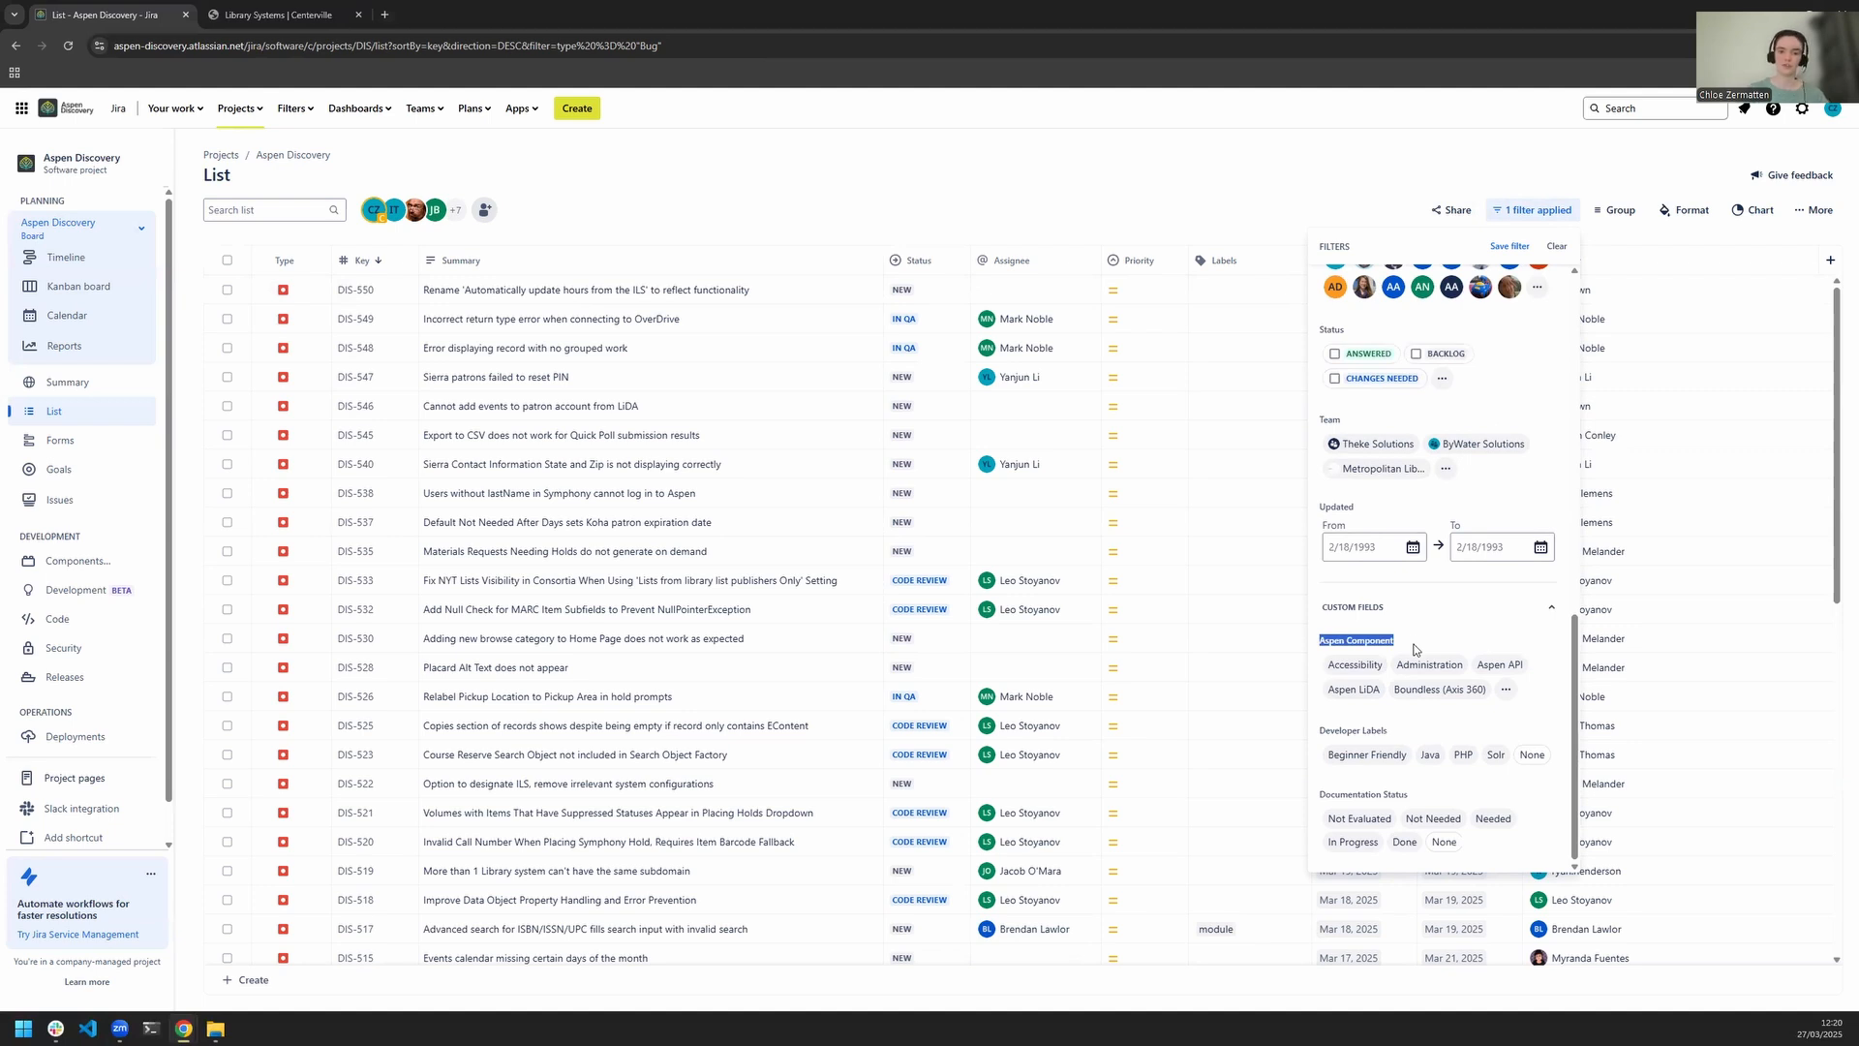
{"action": "left_click", "coordinate": [1427, 664]}
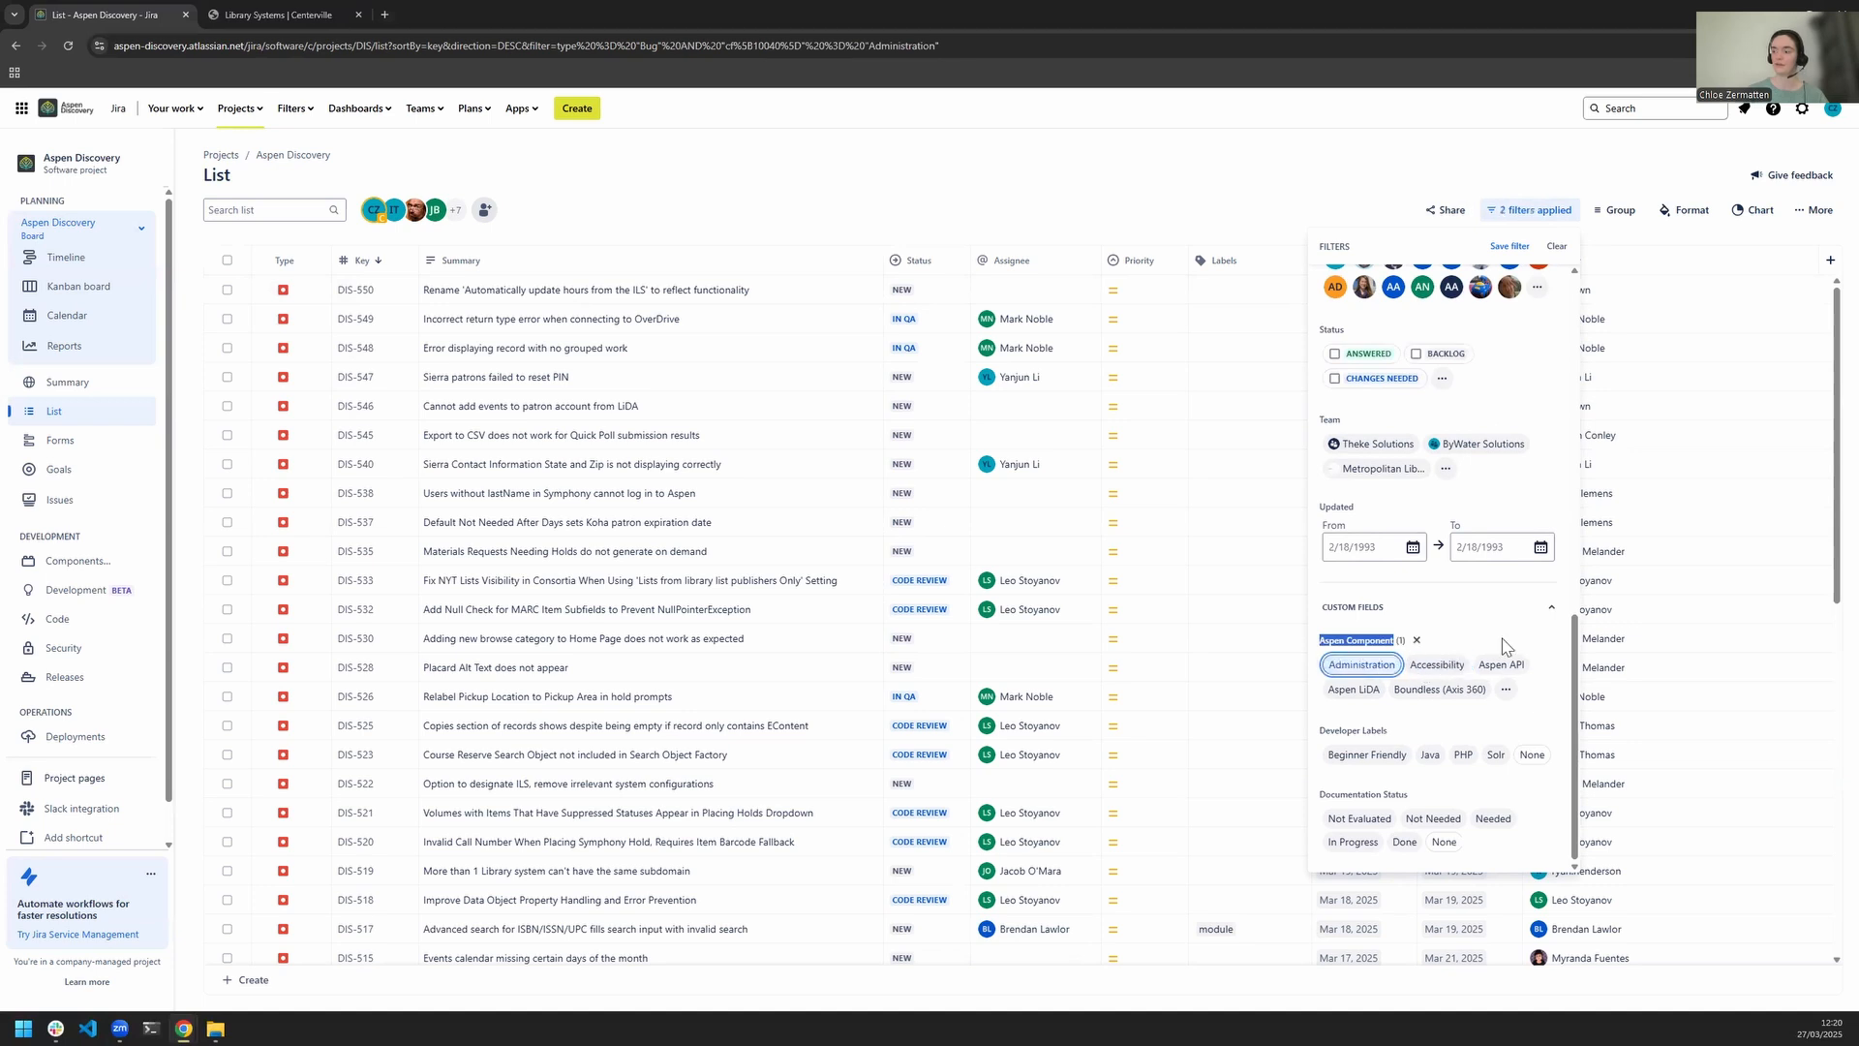
{"action": "left_click", "coordinate": [813, 690]}
{"action": "left_click_drag", "start_coordinate": [733, 677], "coordinate": [822, 650]}
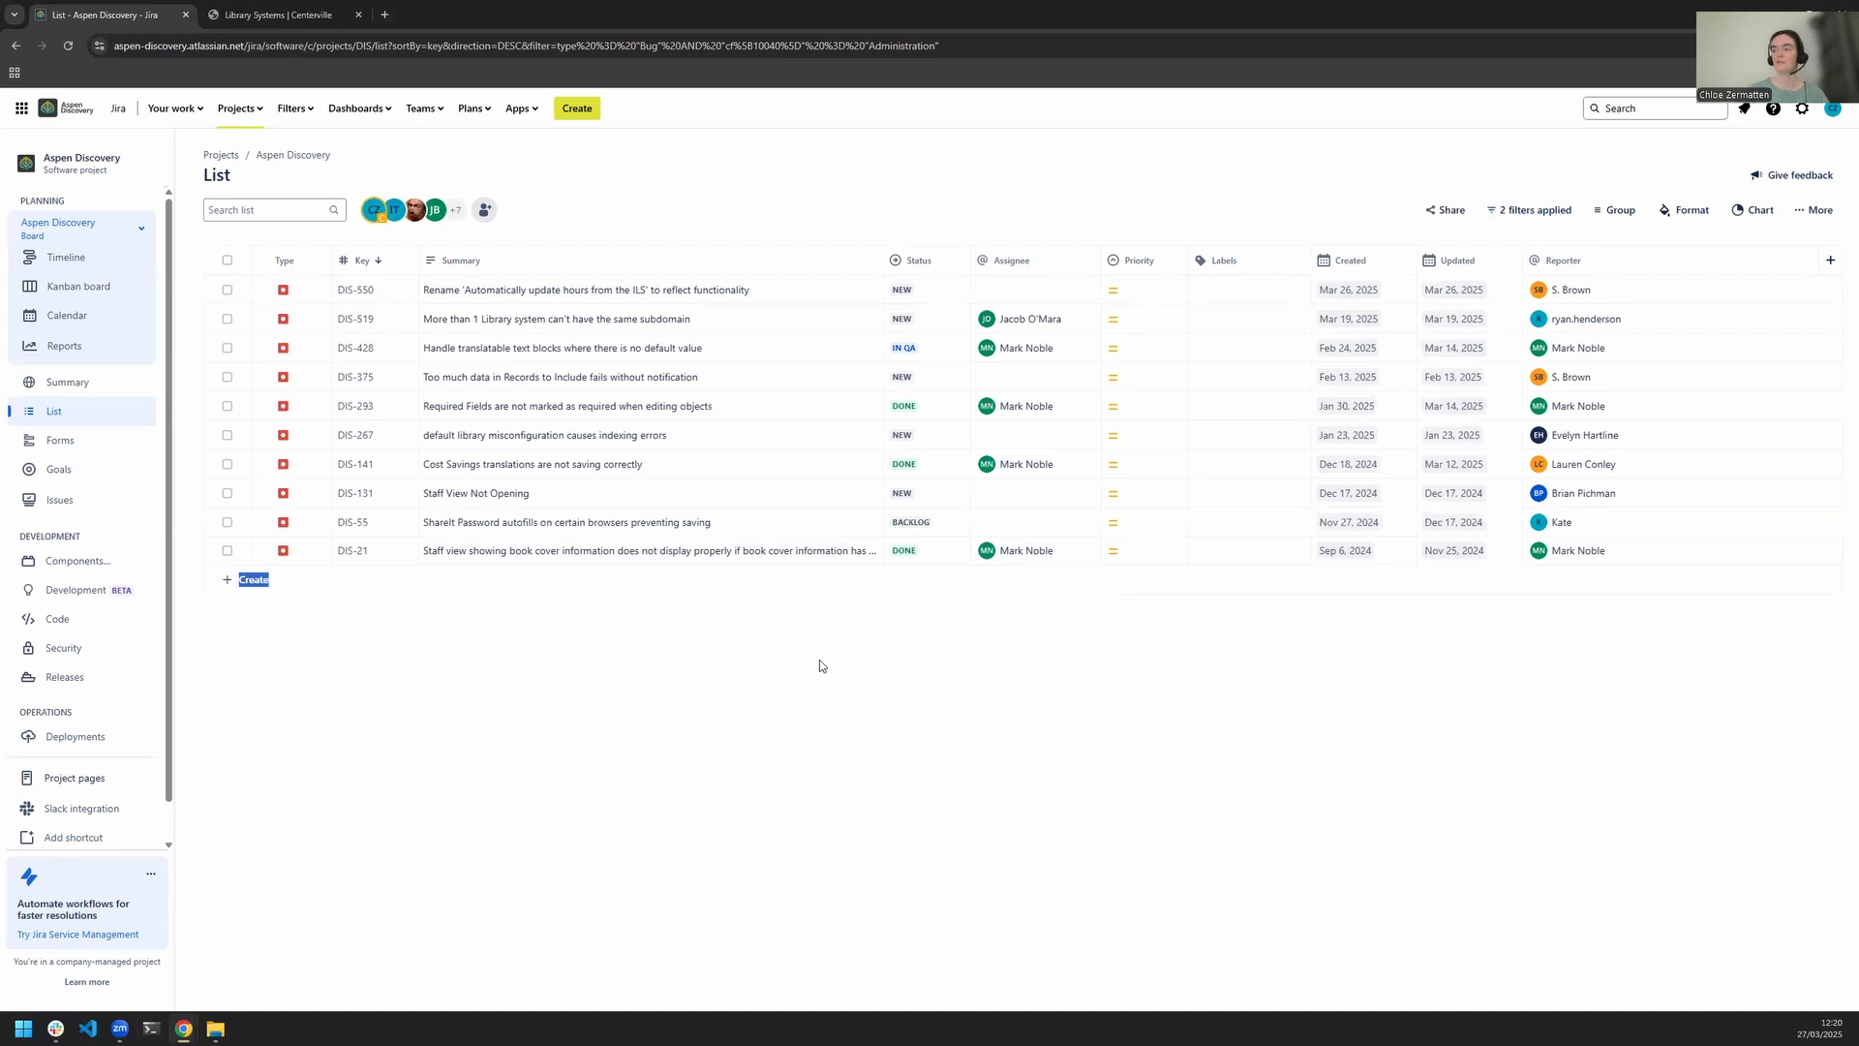
{"action": "key", "text": "ctrl+Tab"}
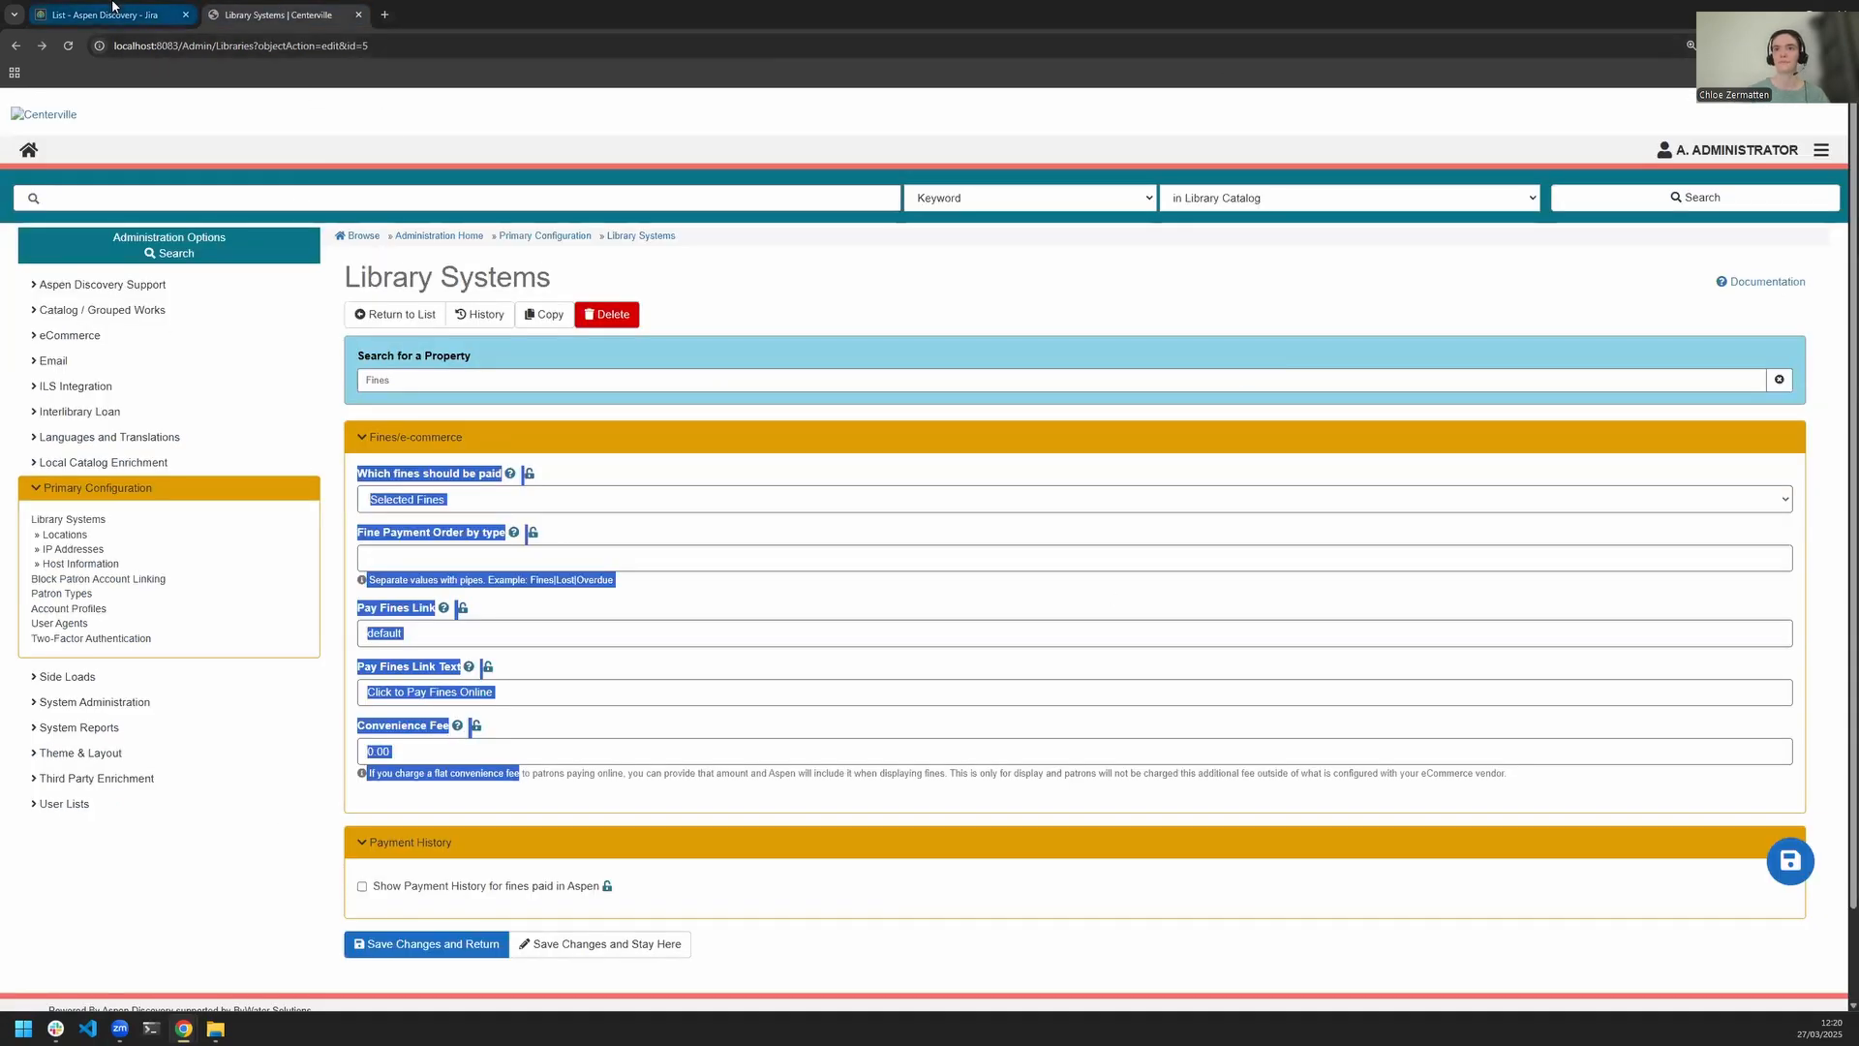
{"action": "left_click", "coordinate": [112, 13]}
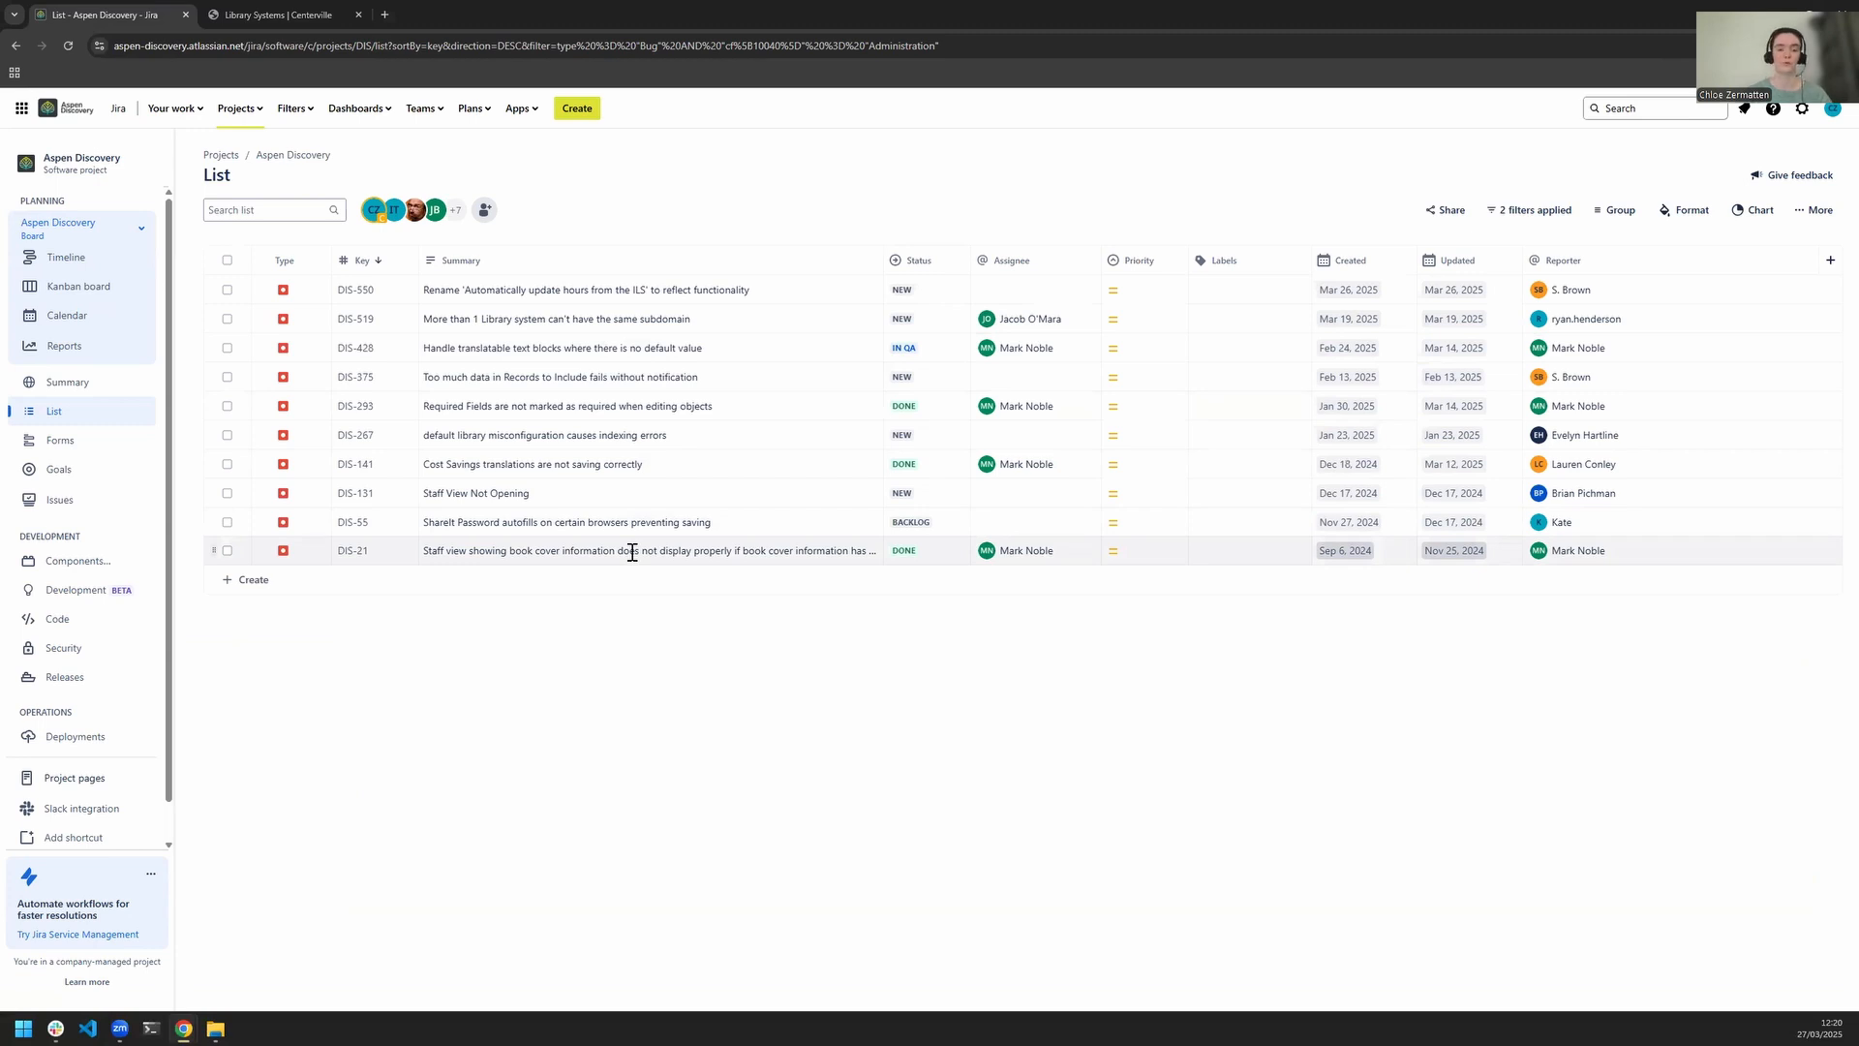
- Start a new issue in the Aspen Discovery (DIS) project with the issue type Bug
{"action": "left_click", "coordinate": [588, 112]}
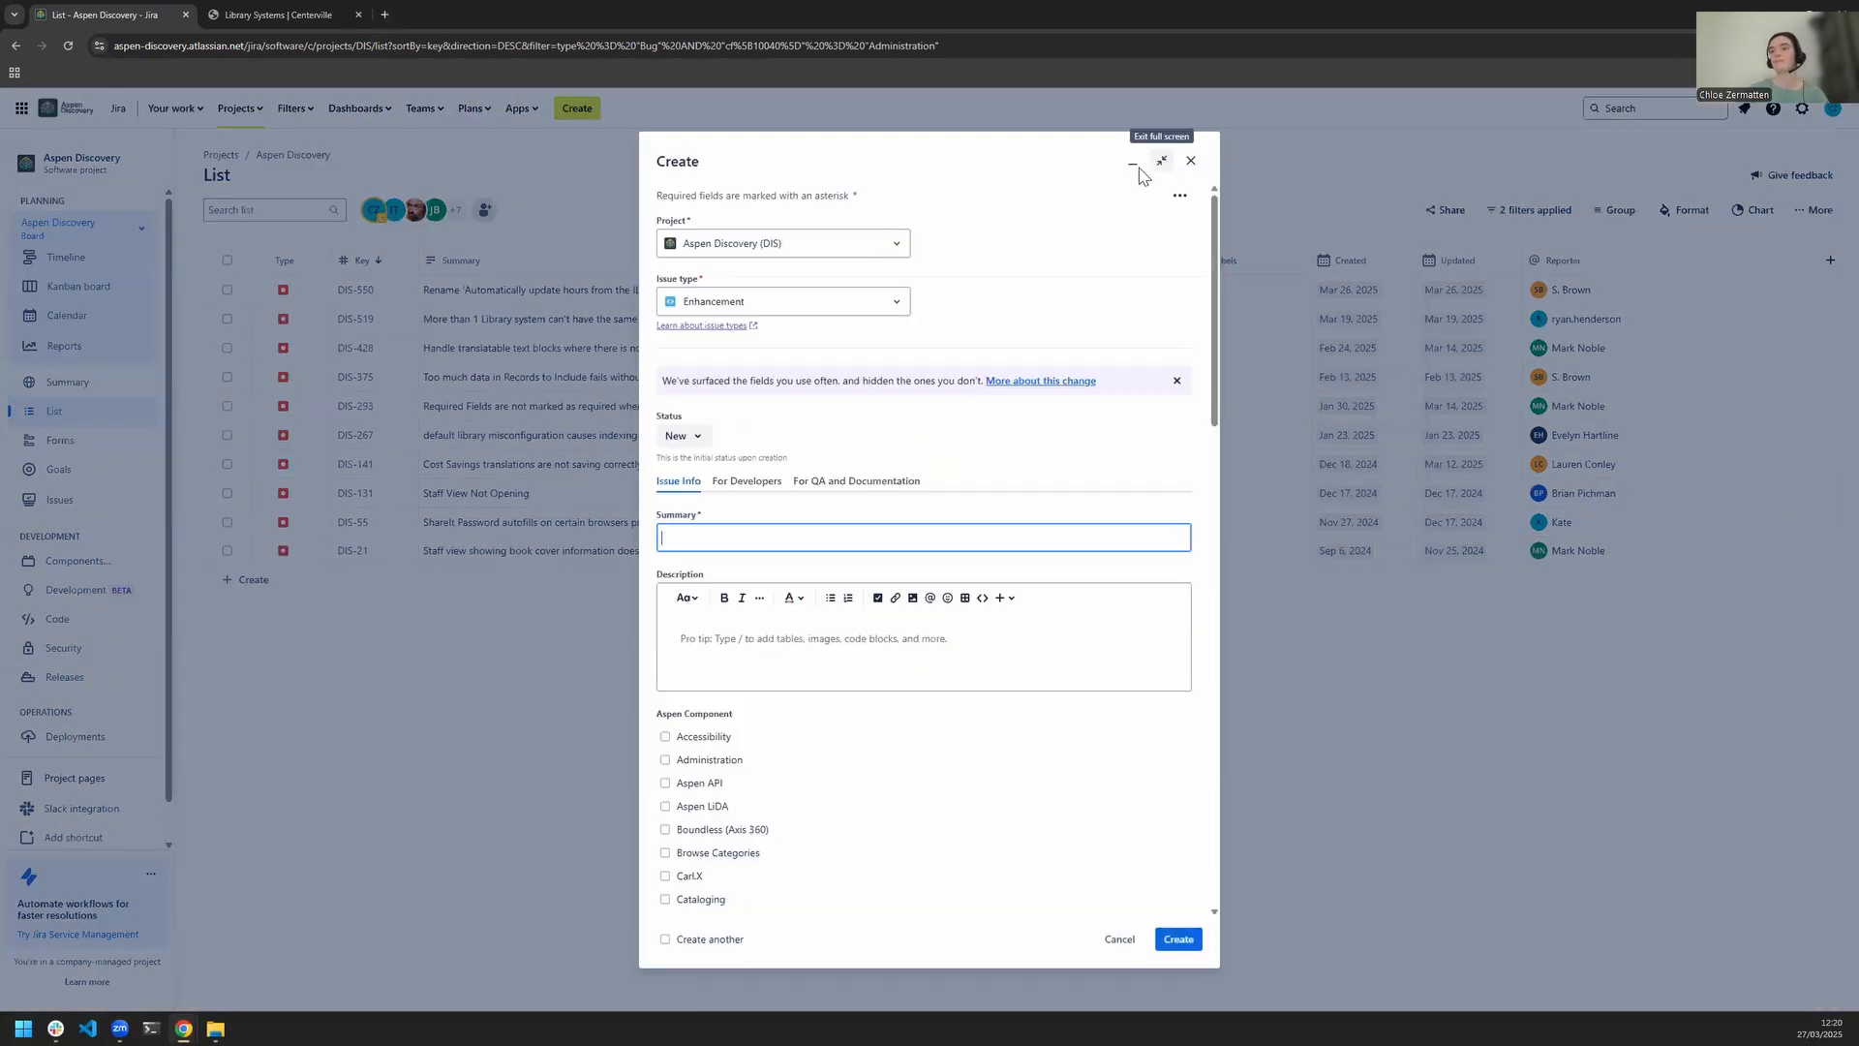
{"action": "left_click", "coordinate": [895, 308]}
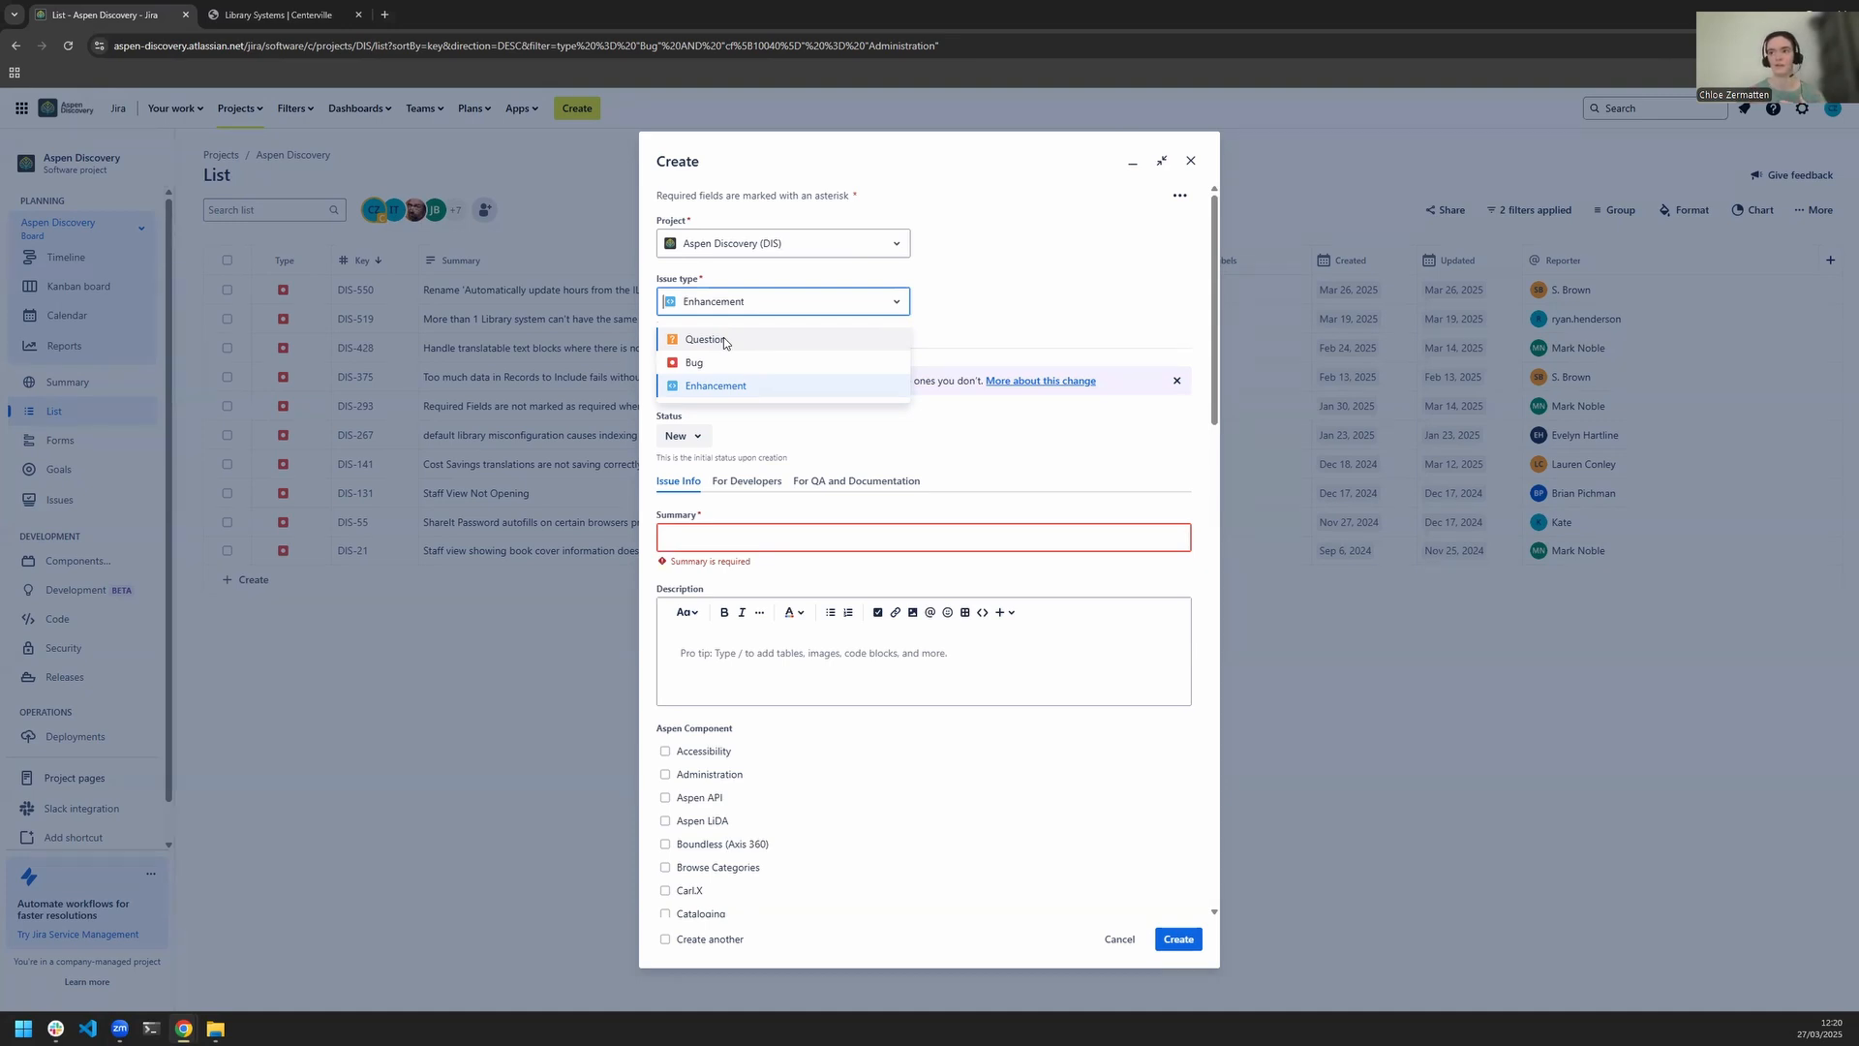
{"action": "left_click", "coordinate": [735, 360]}
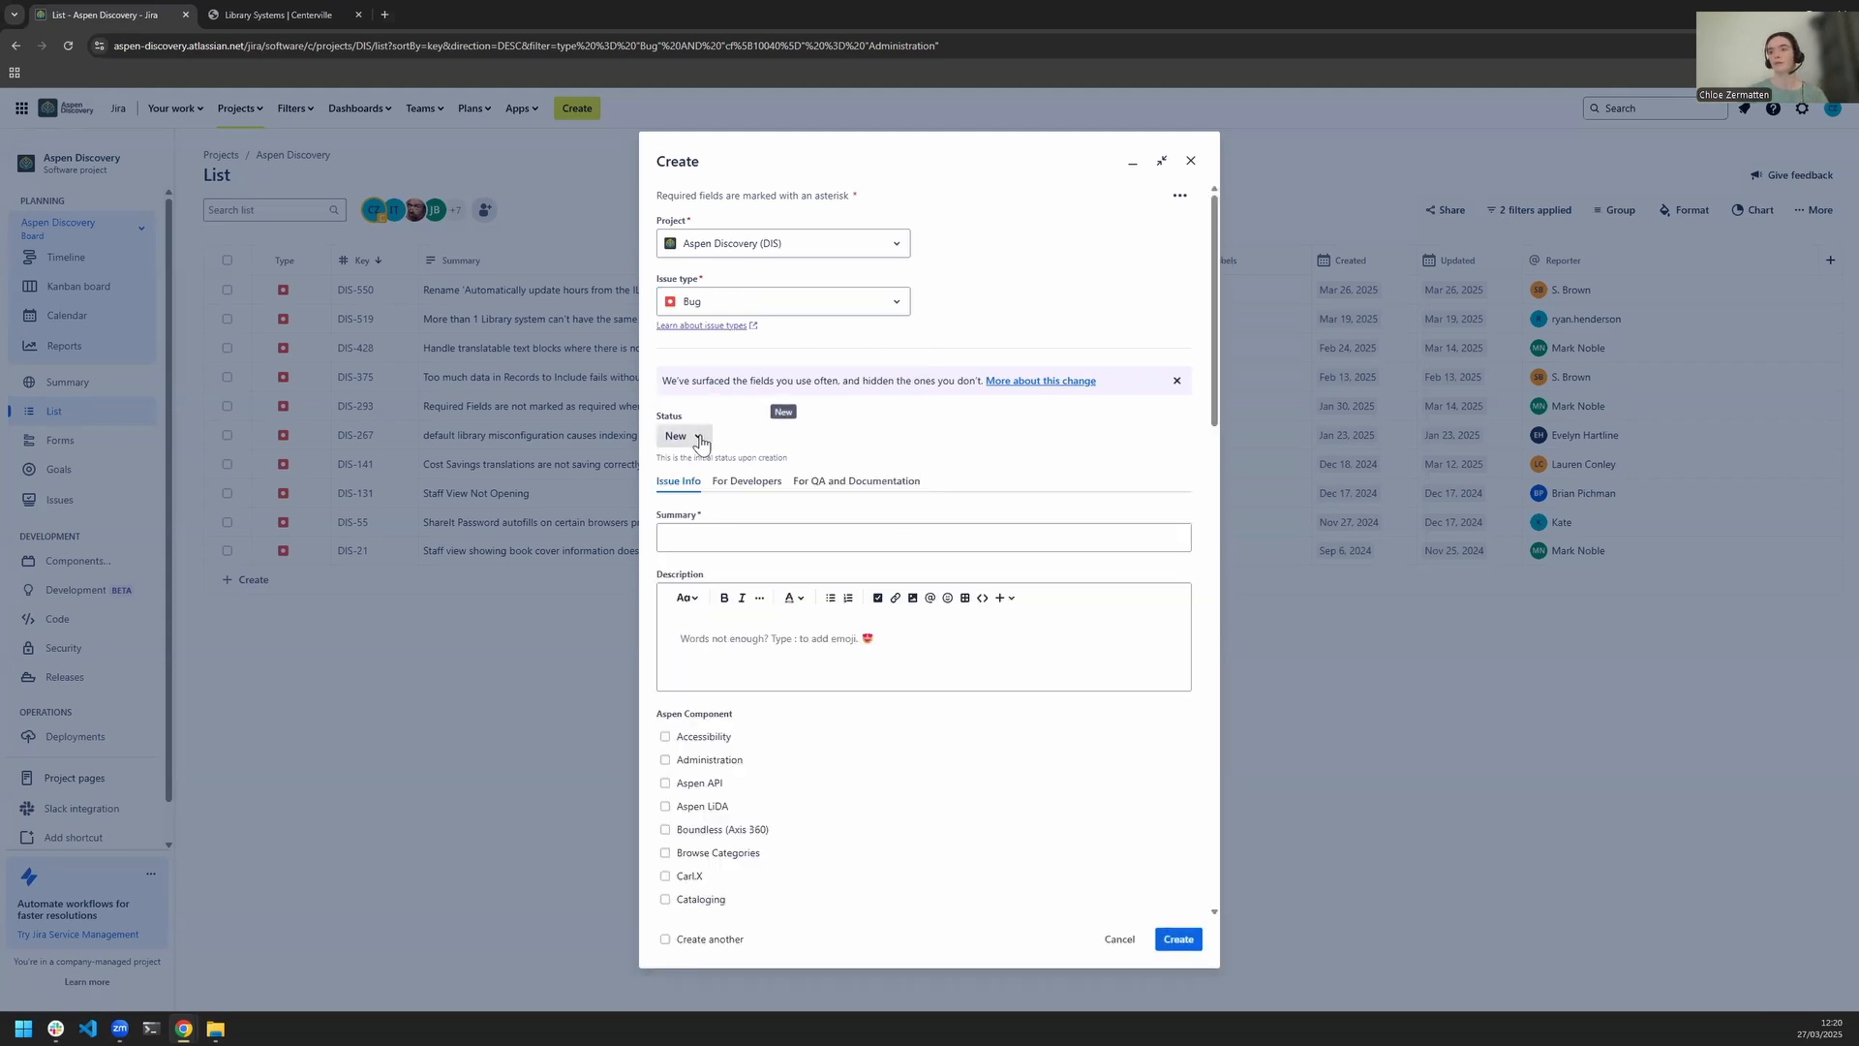
- Examine the new bug's Status field and its Issue Info, For Developers and For QA and Documentation sections
{"action": "left_click_drag", "start_coordinate": [655, 416], "coordinate": [738, 440]}
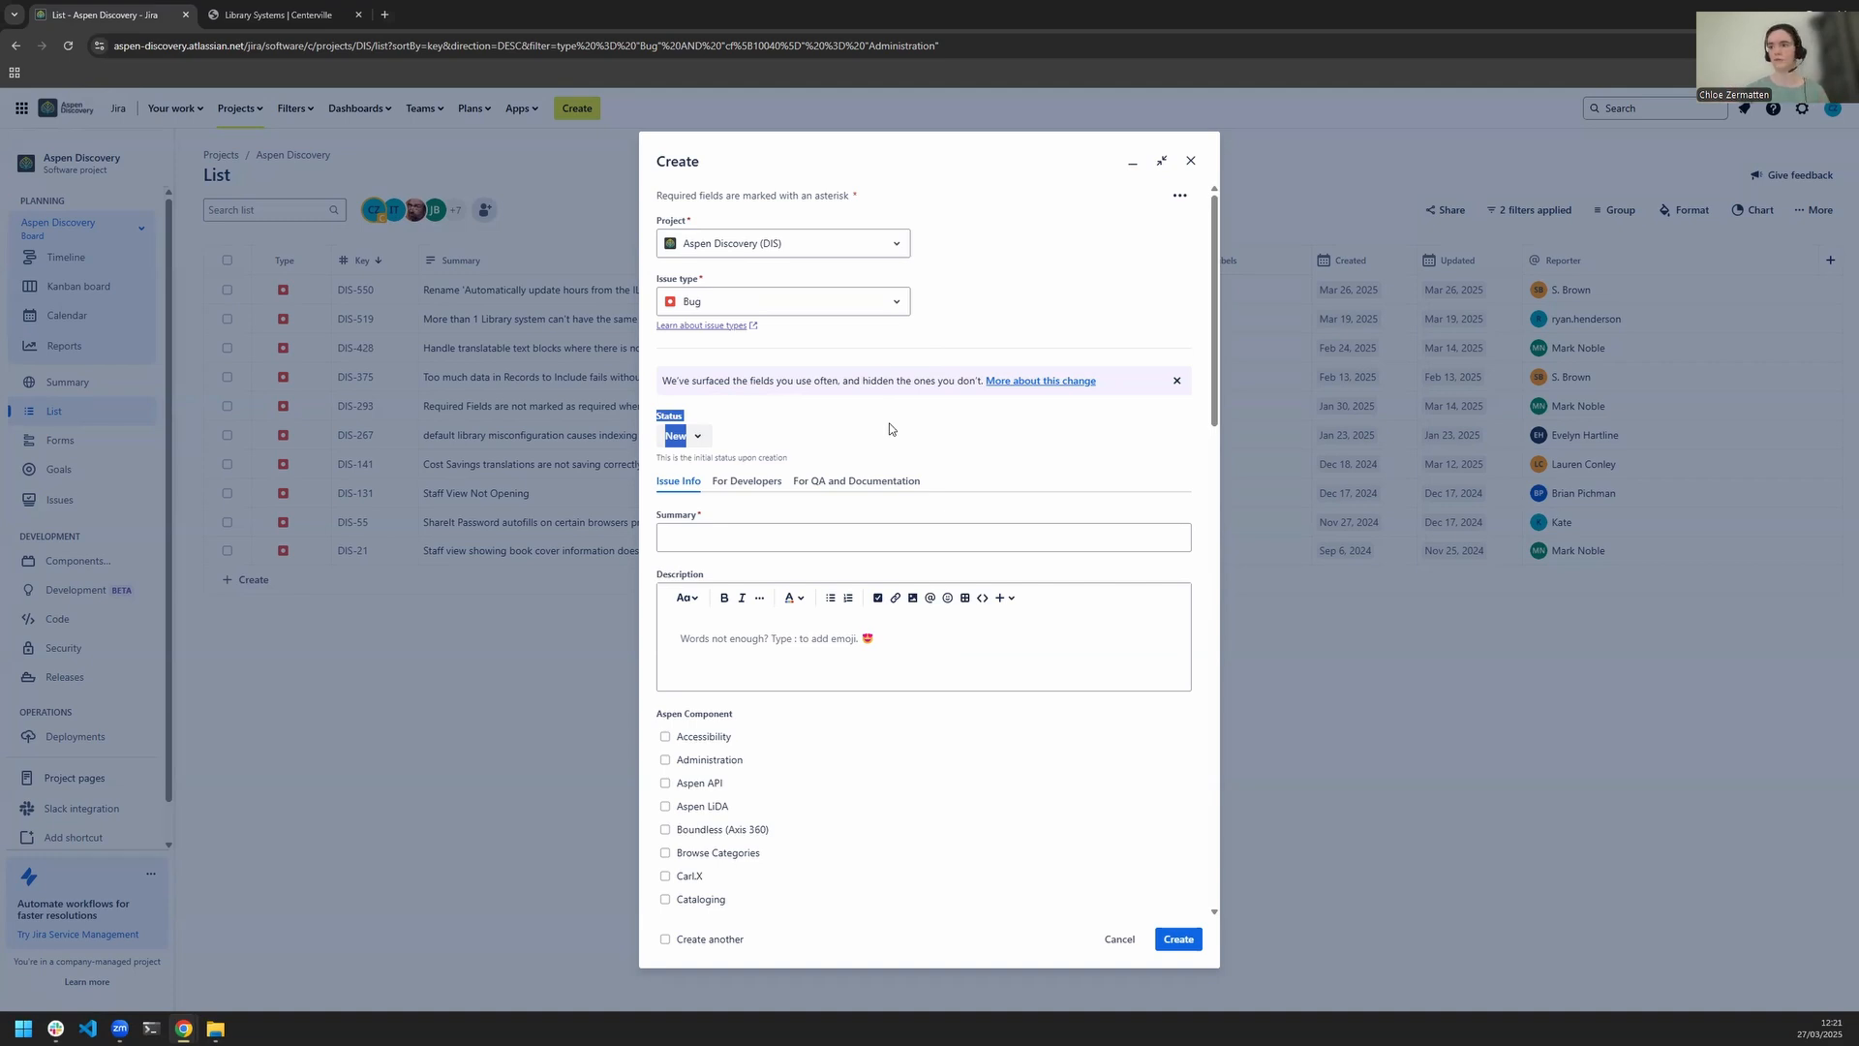
{"action": "scroll", "coordinate": [884, 423], "scroll_direction": "down", "scroll_amount": 1}
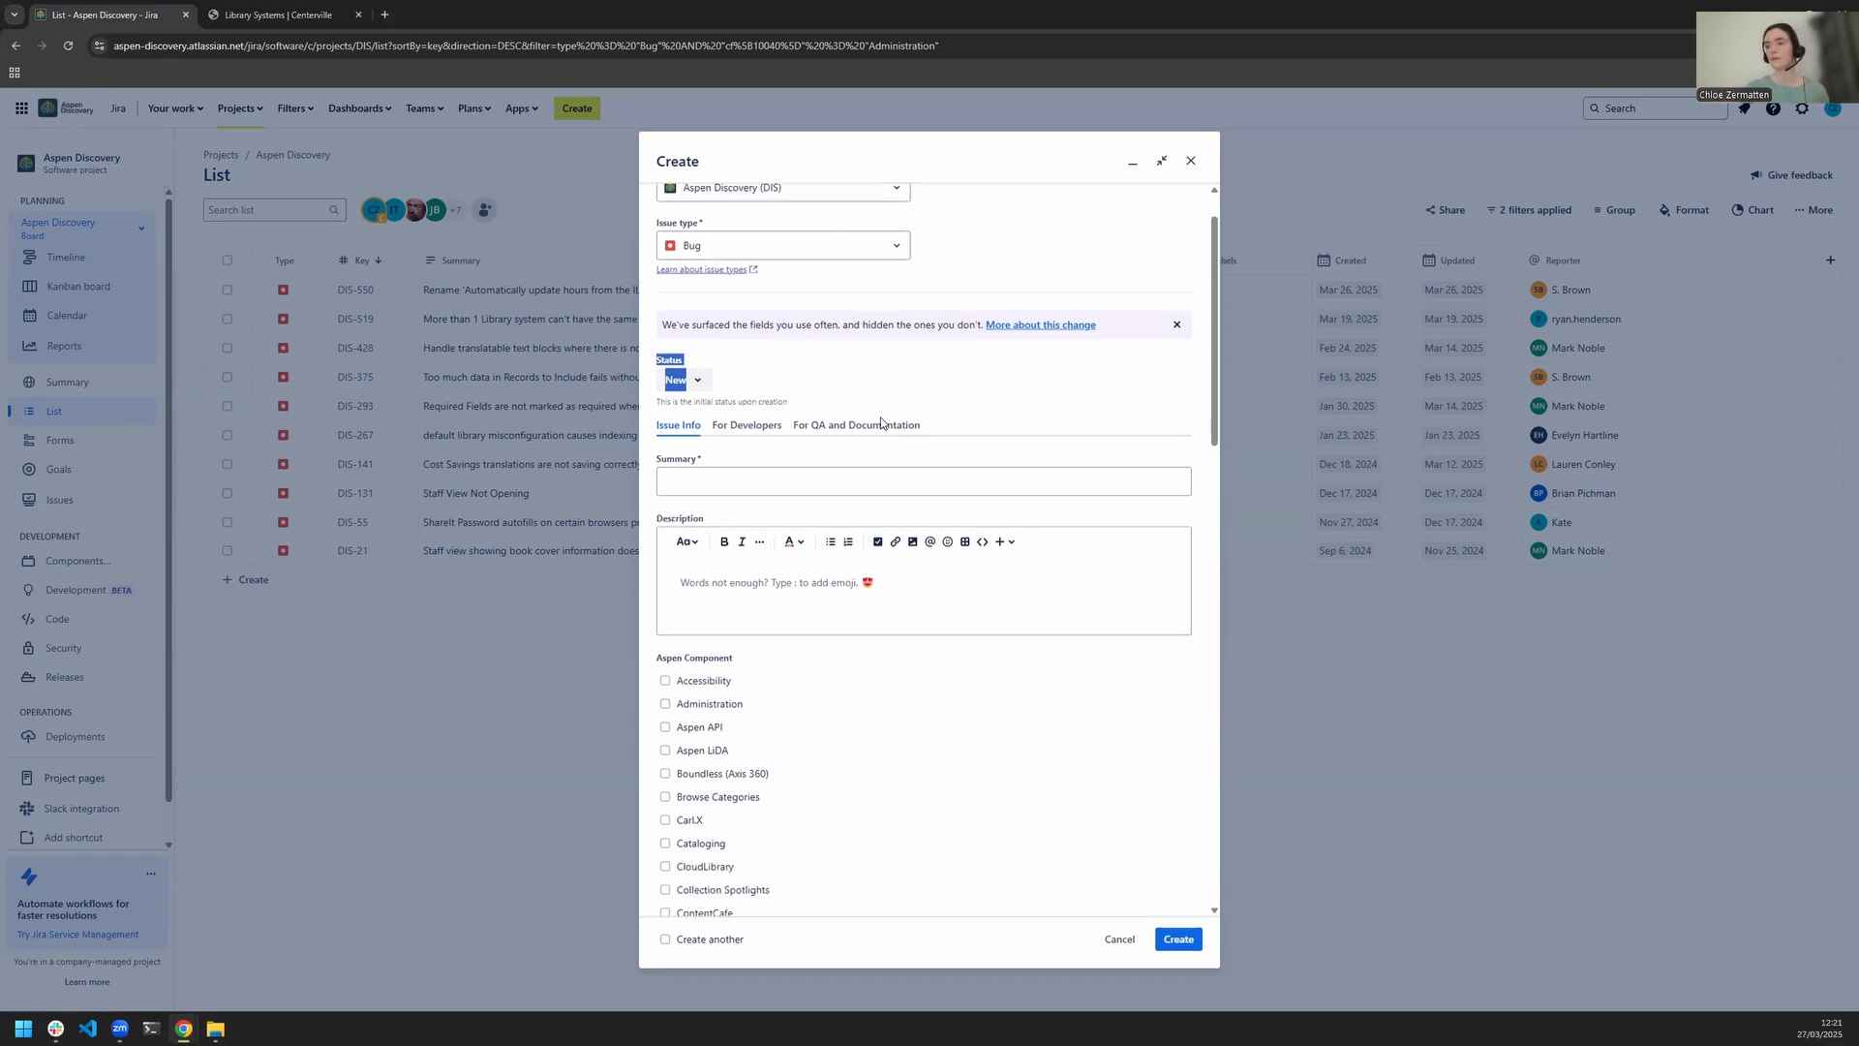
{"action": "left_click", "coordinate": [923, 372]}
{"action": "left_click_drag", "start_coordinate": [968, 409], "coordinate": [653, 414]}
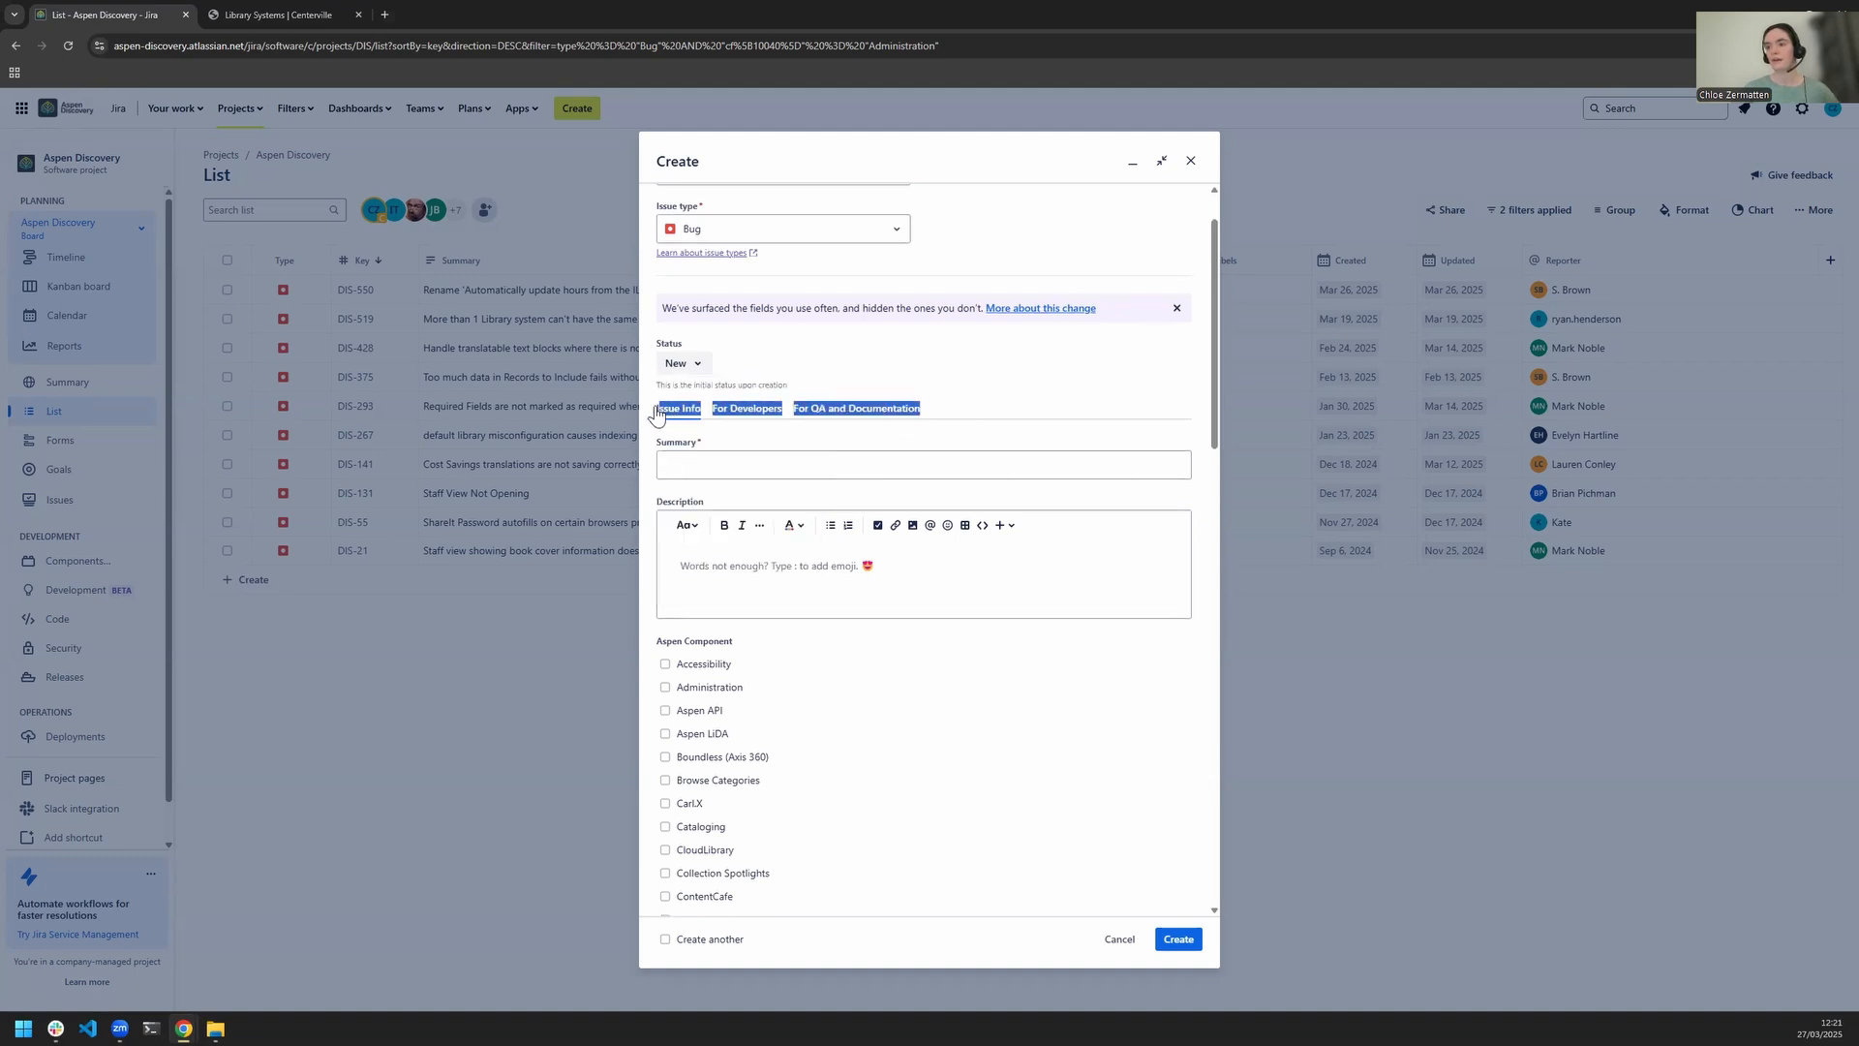
{"action": "left_click", "coordinate": [939, 406]}
{"action": "left_click_drag", "start_coordinate": [939, 406], "coordinate": [712, 414]}
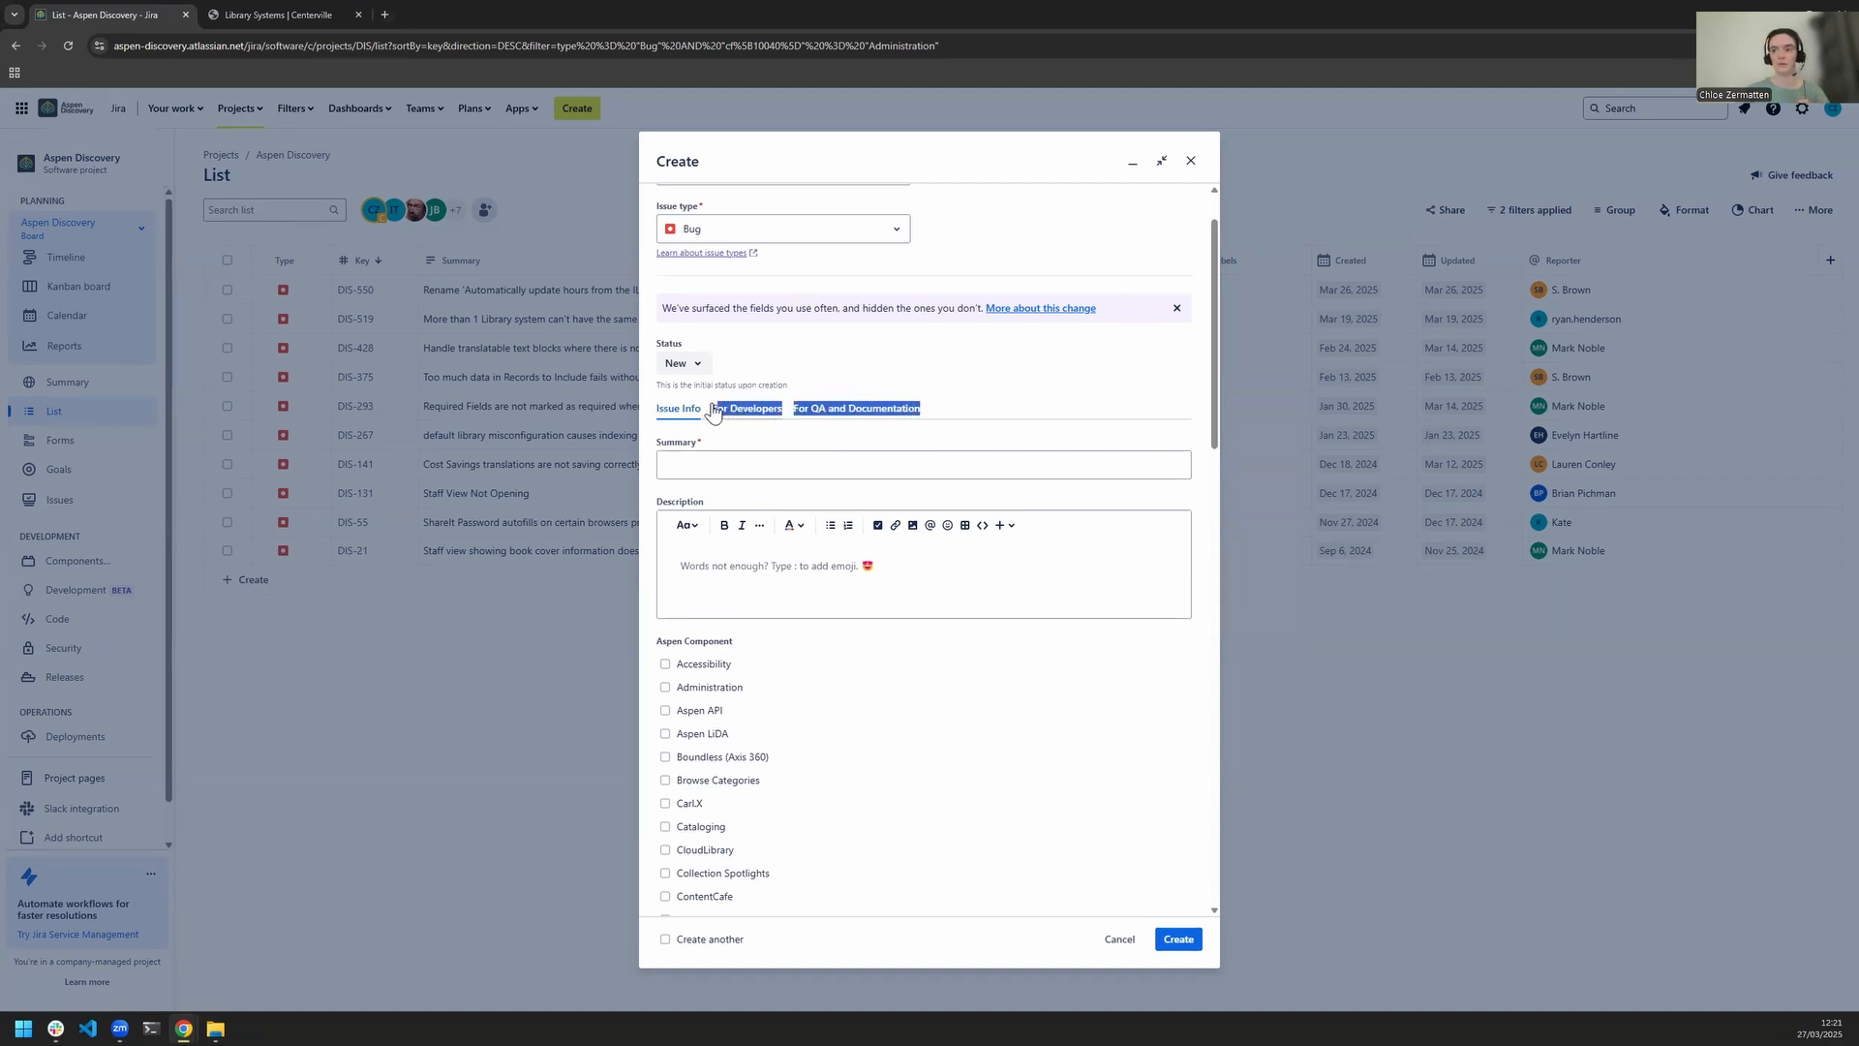
{"action": "left_click", "coordinate": [995, 387]}
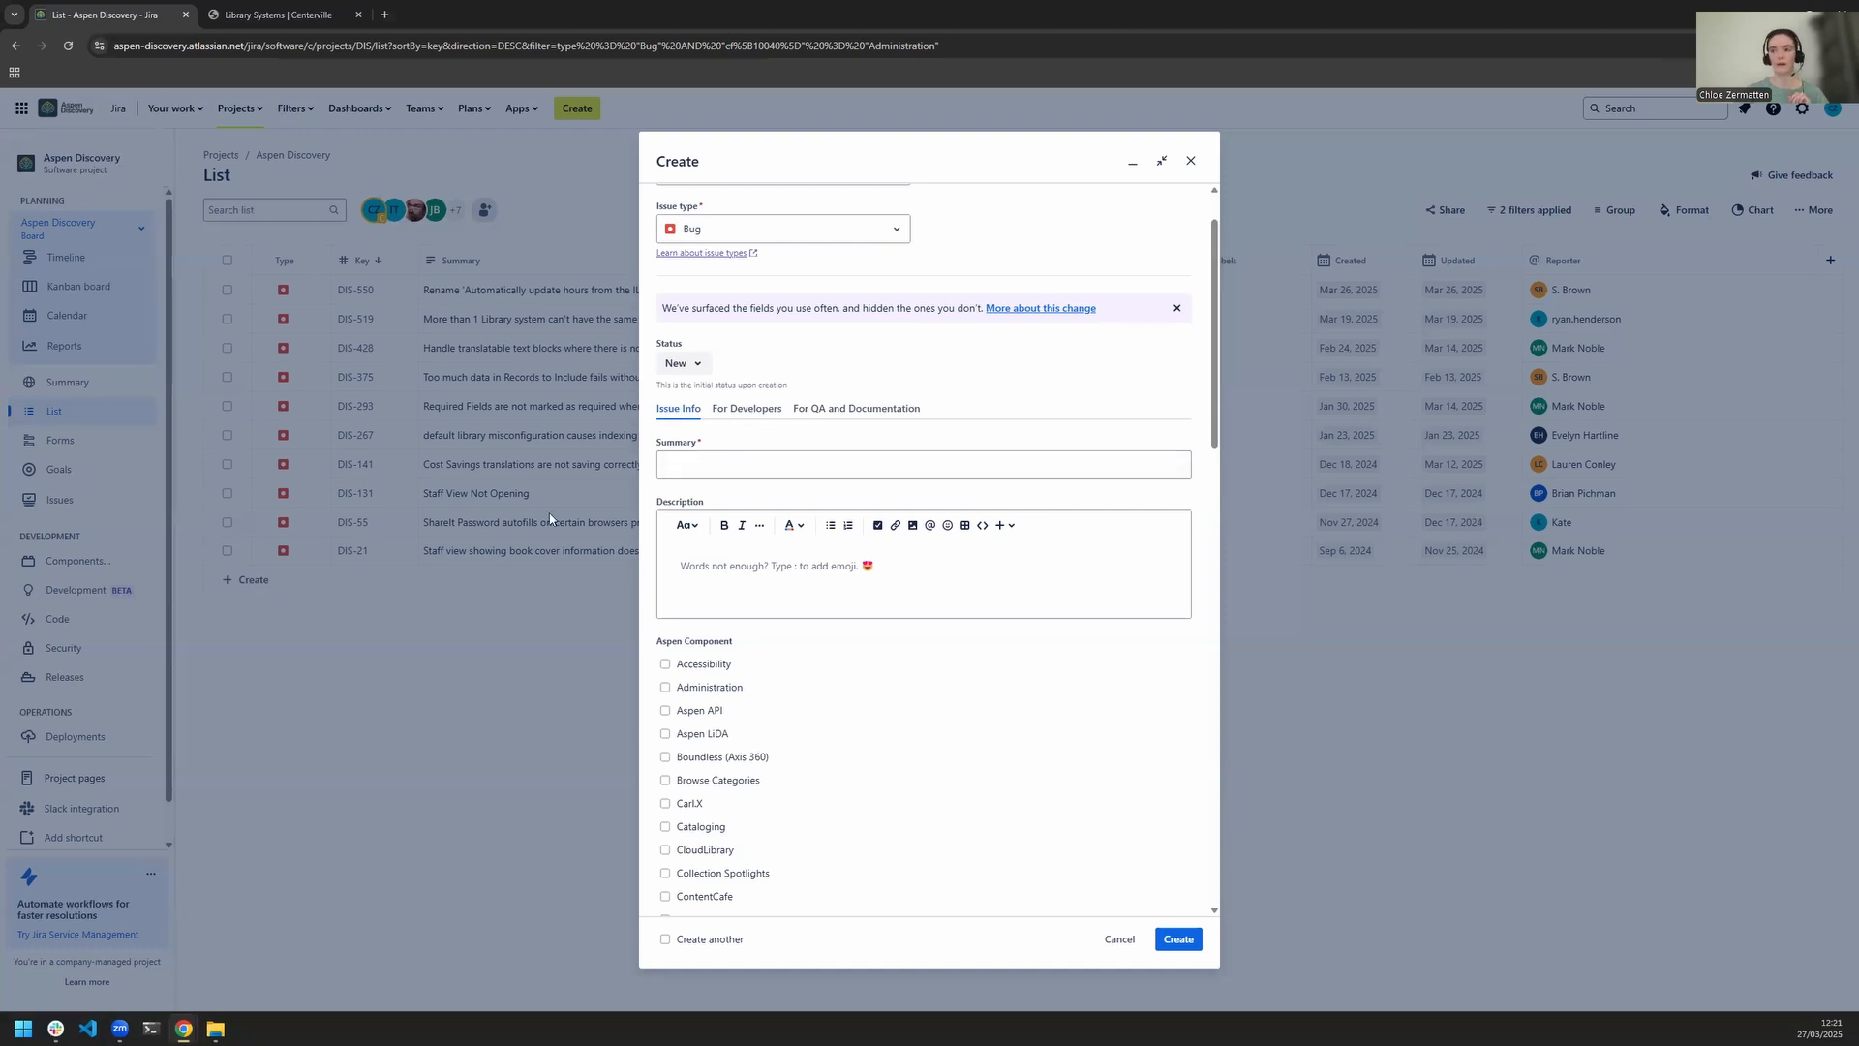
- Set the bug's summary to "Administration Search Bar not displaying full sections" and review its wording
{"action": "left_click", "coordinate": [712, 462]}
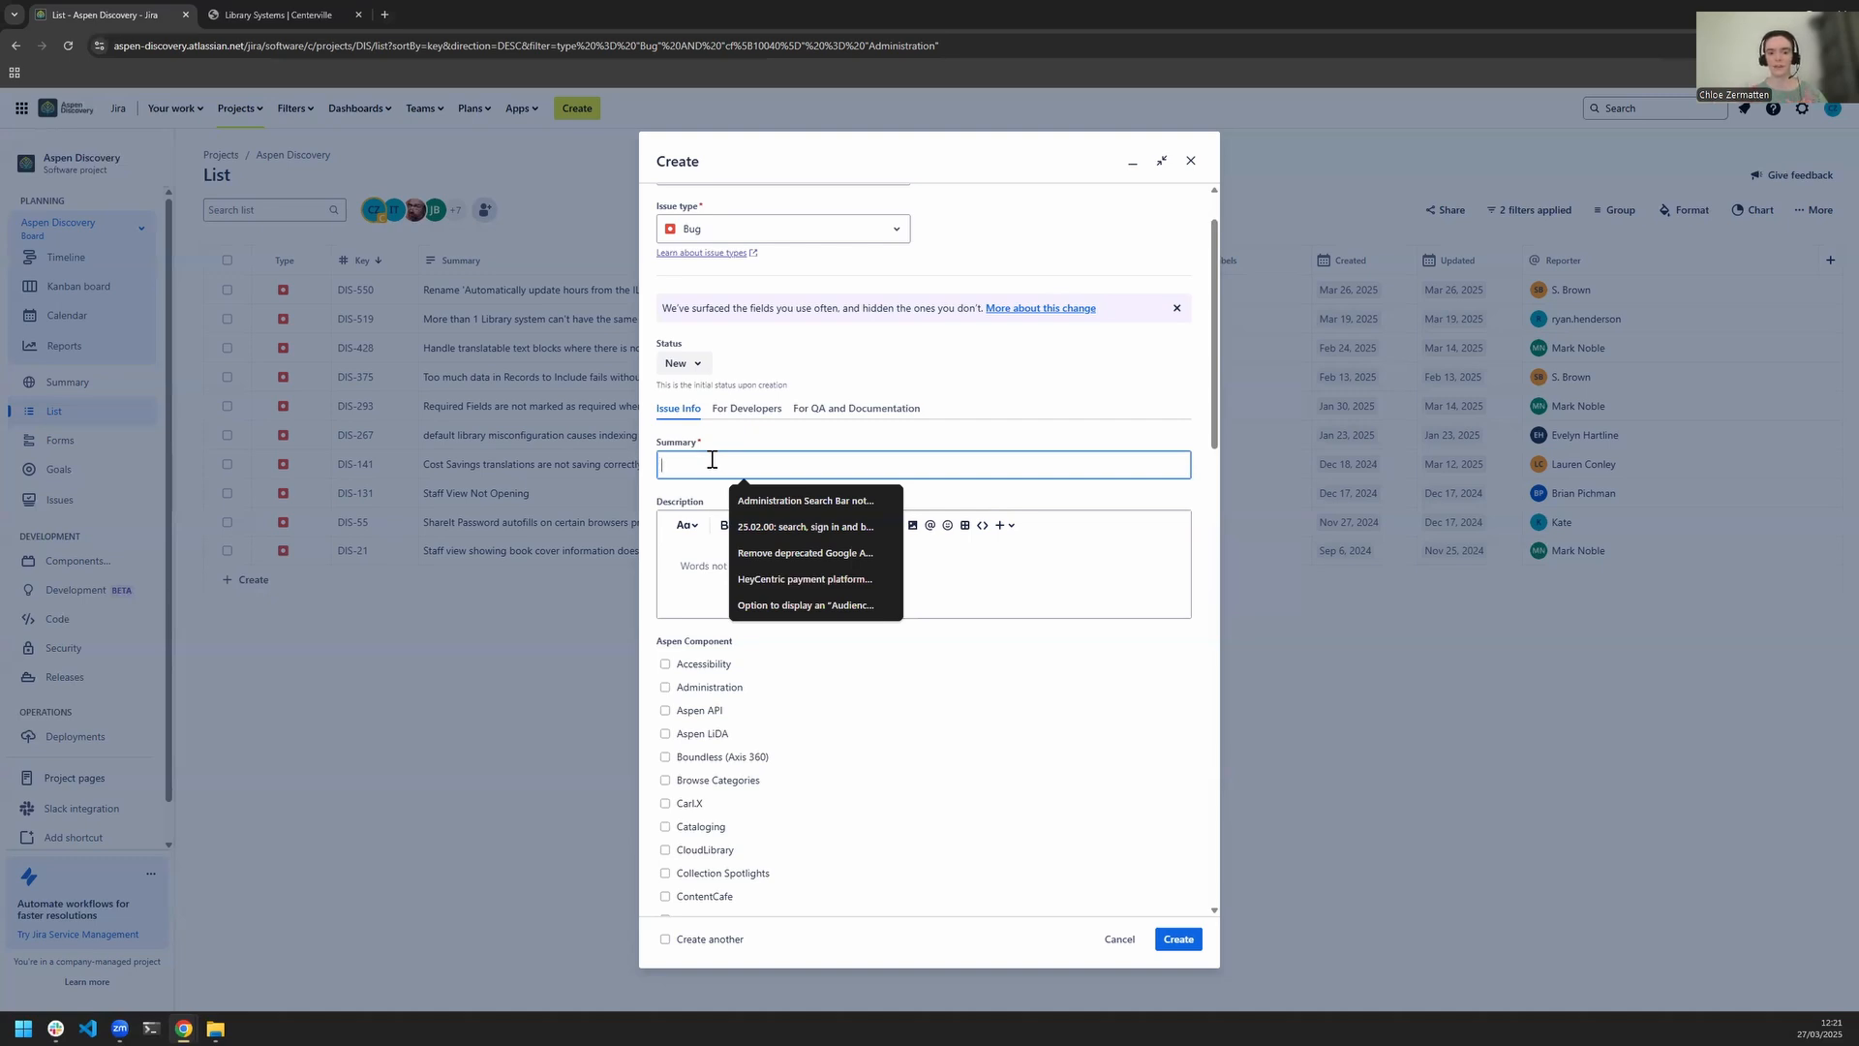
{"action": "left_click", "coordinate": [799, 500]}
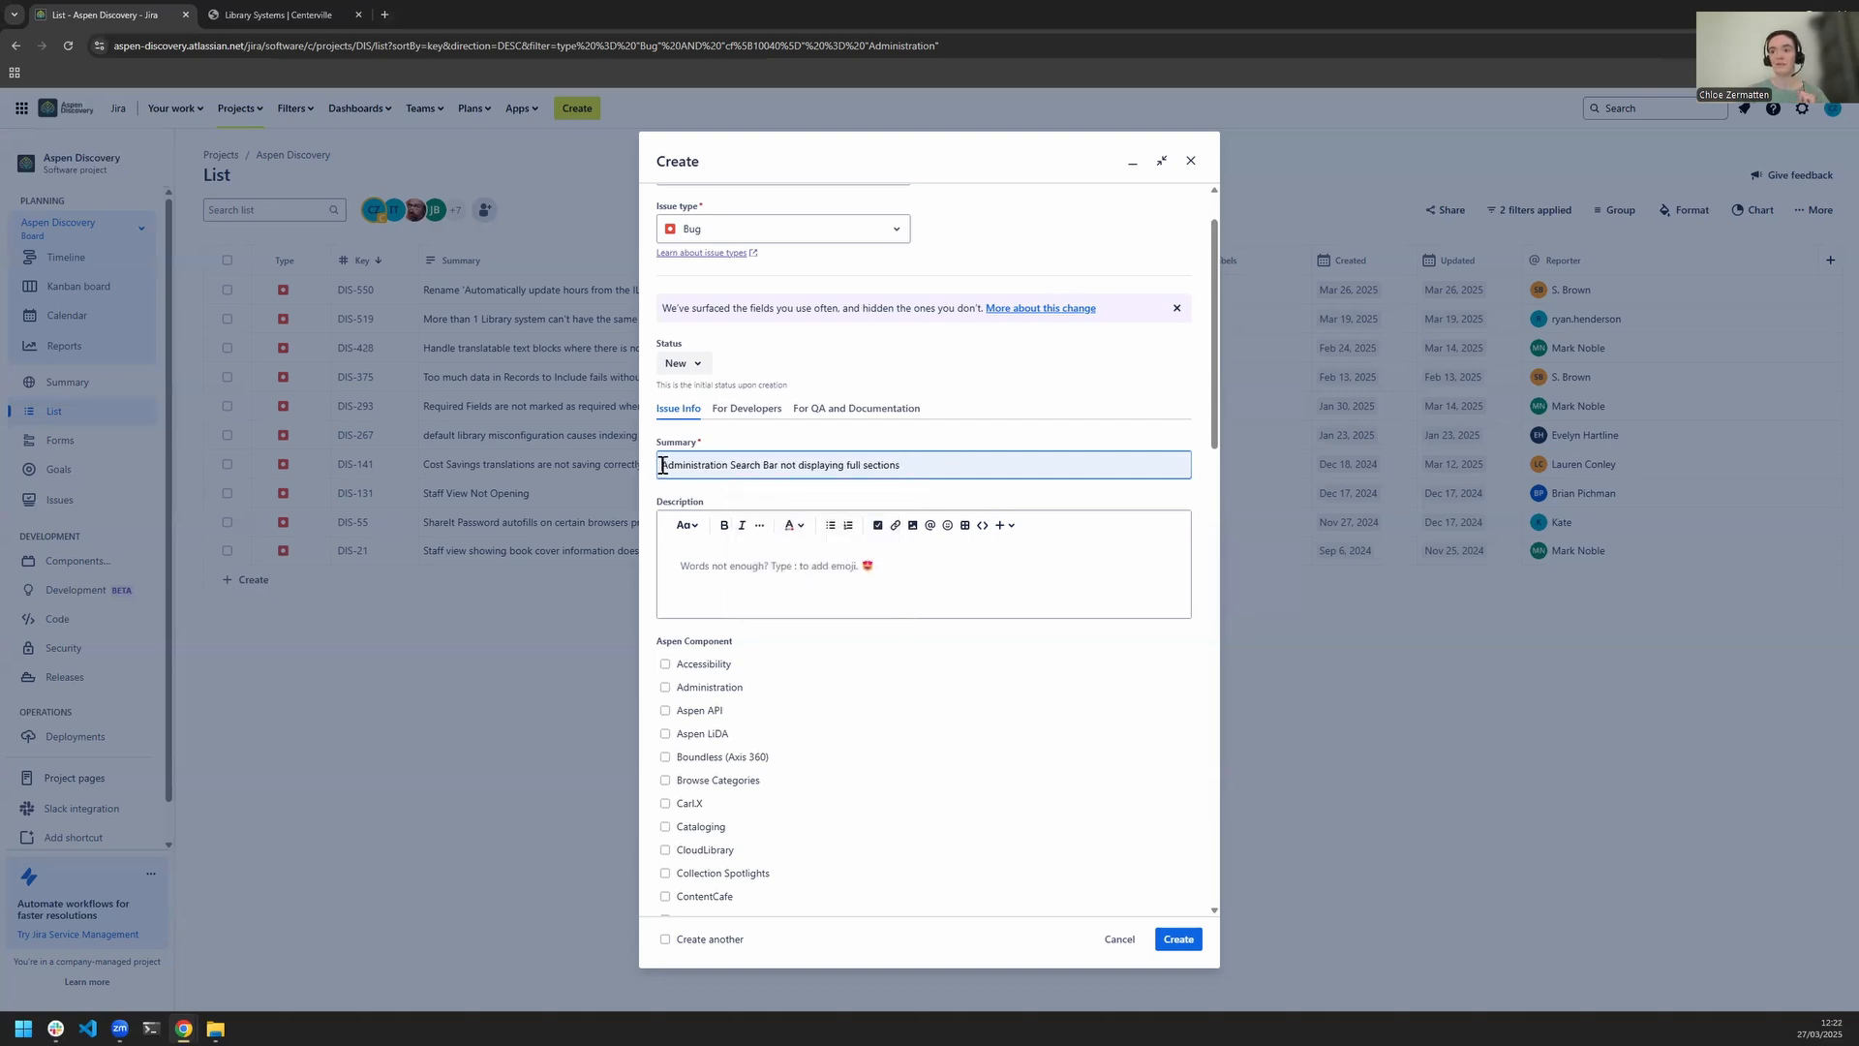
{"action": "left_click_drag", "start_coordinate": [660, 464], "coordinate": [972, 466]}
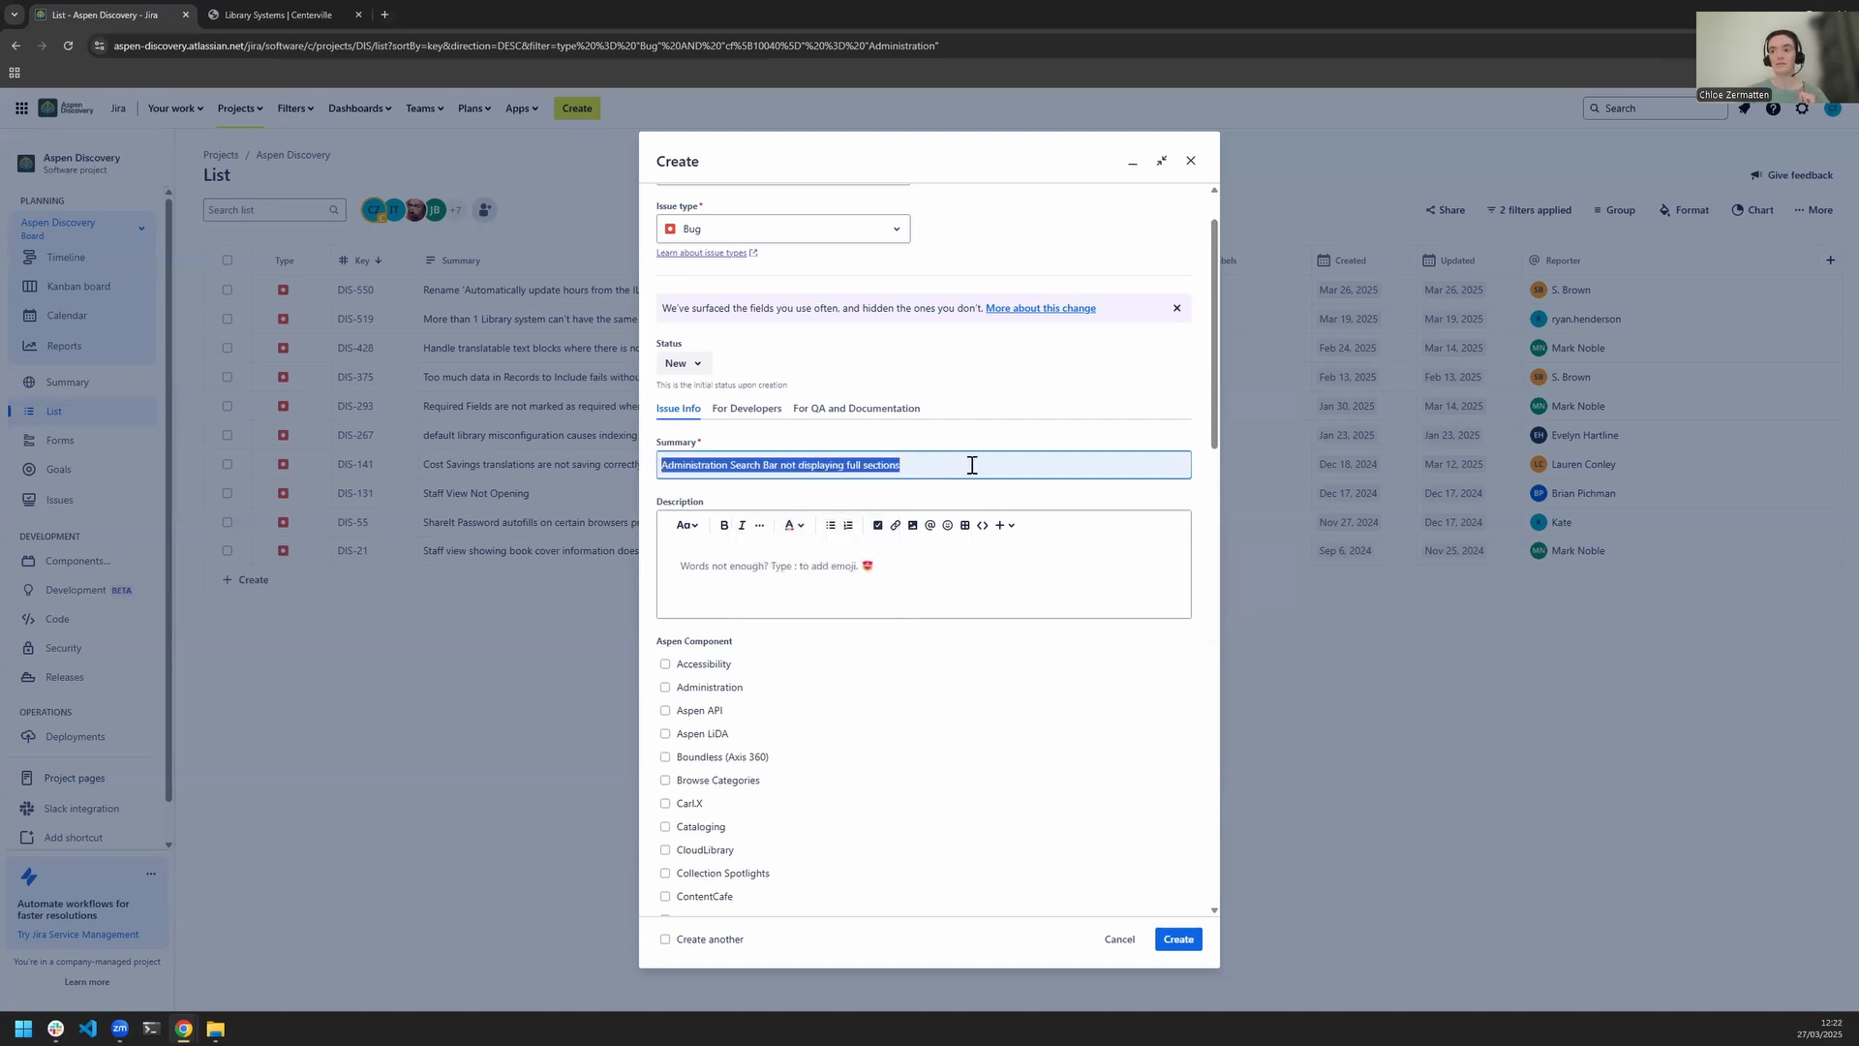
{"action": "left_click", "coordinate": [723, 463]}
{"action": "double_click", "coordinate": [677, 466]}
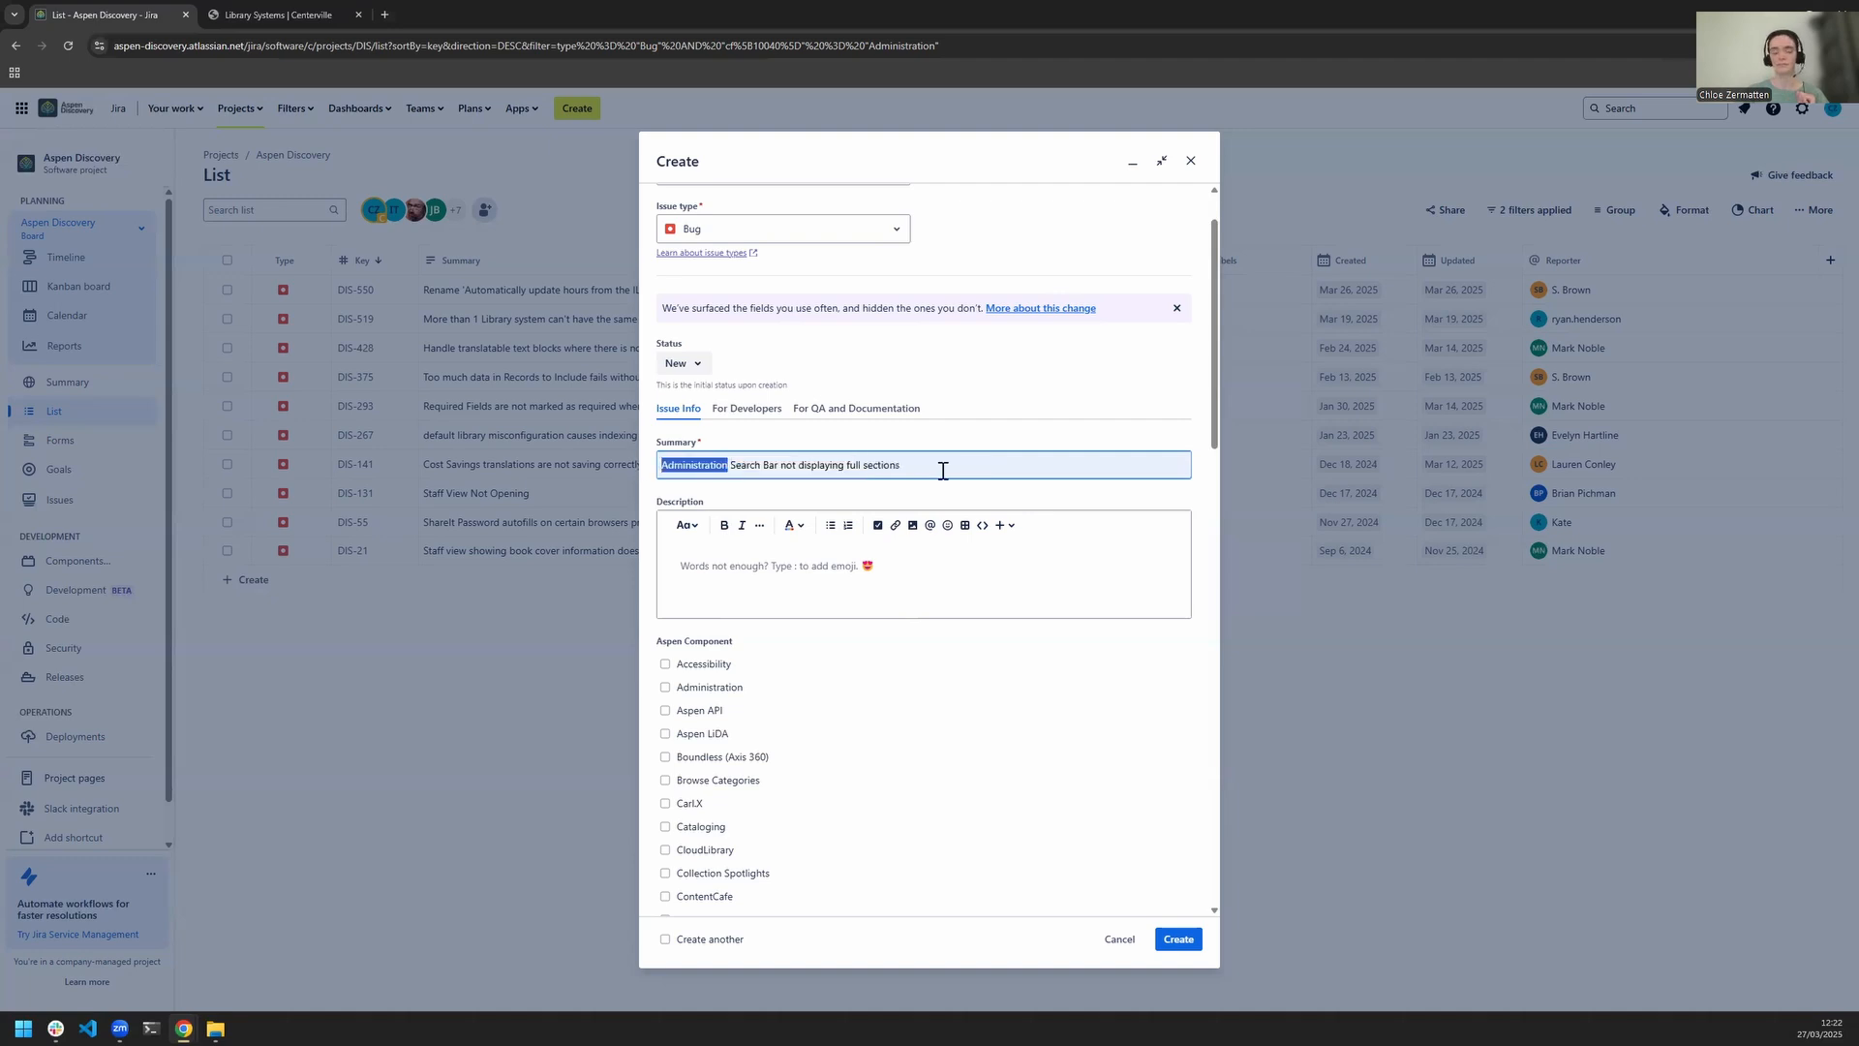
{"action": "left_click", "coordinate": [752, 465]}
{"action": "left_click_drag", "start_coordinate": [730, 464], "coordinate": [778, 468]}
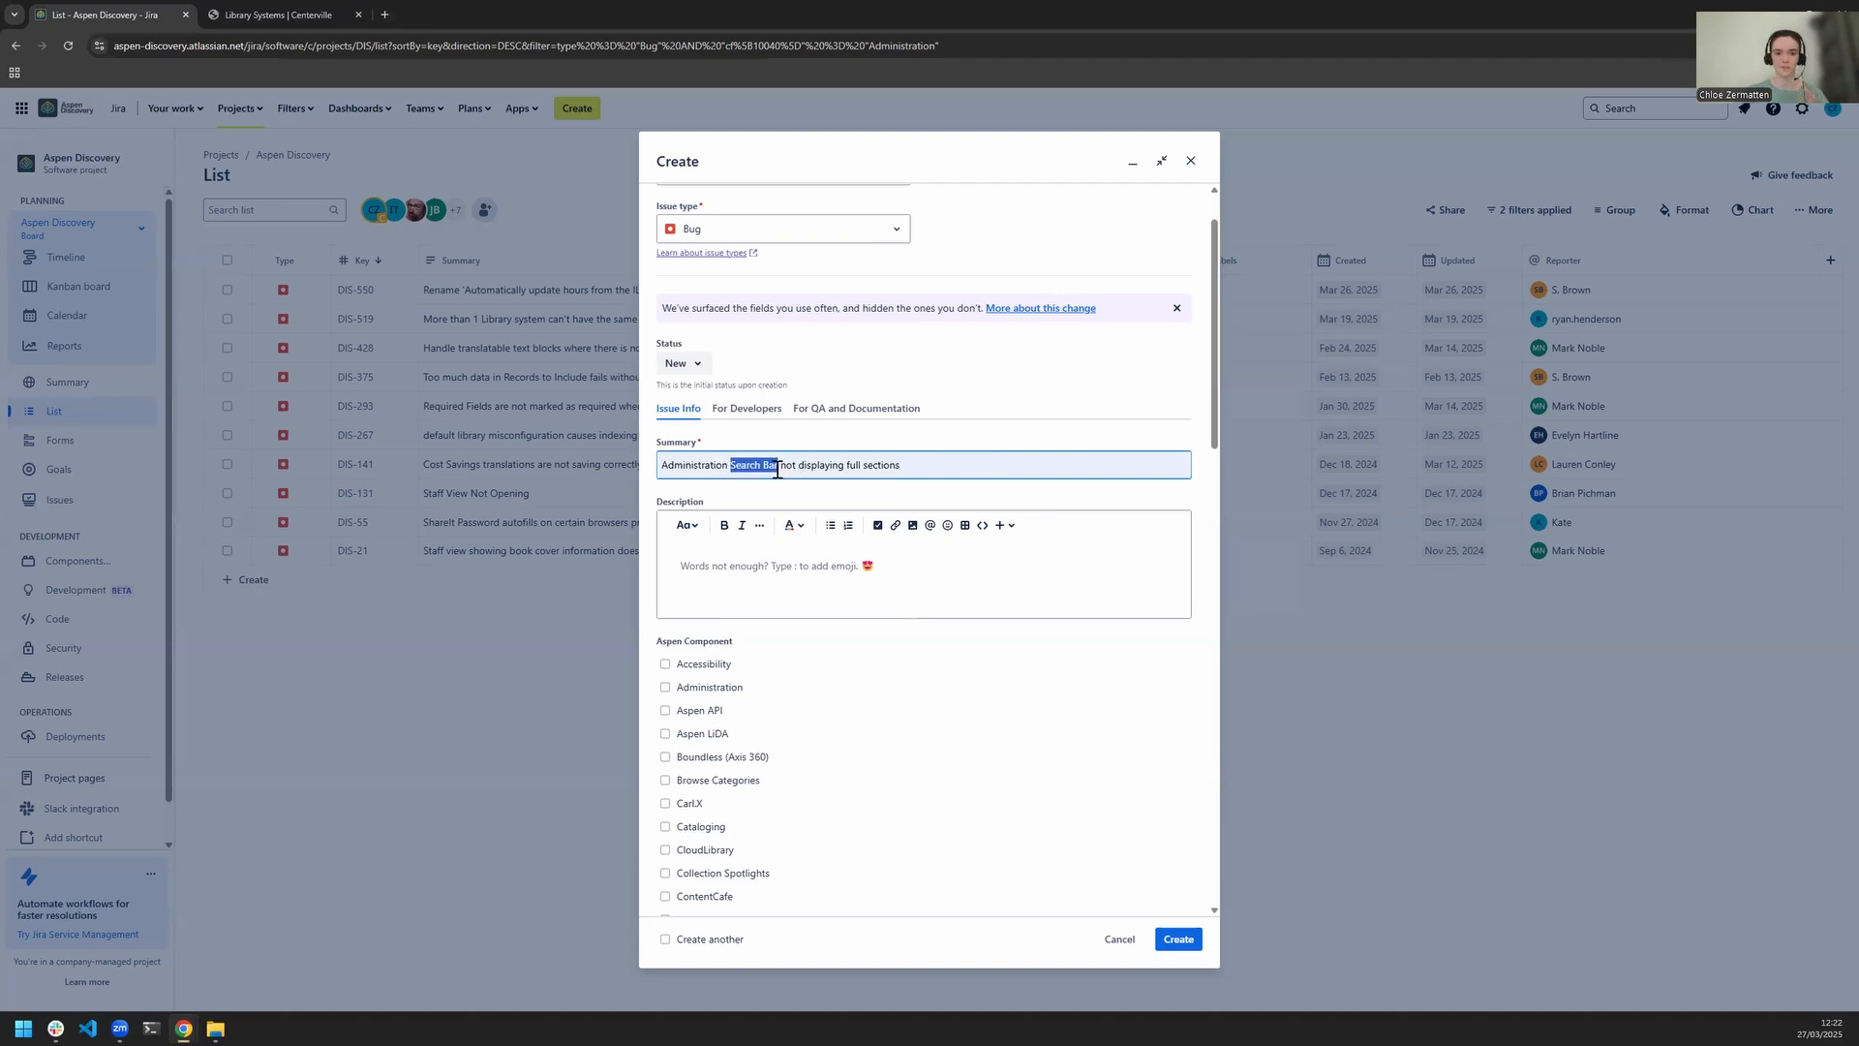
{"action": "left_click", "coordinate": [899, 466]}
{"action": "left_click_drag", "start_coordinate": [900, 465], "coordinate": [781, 466]}
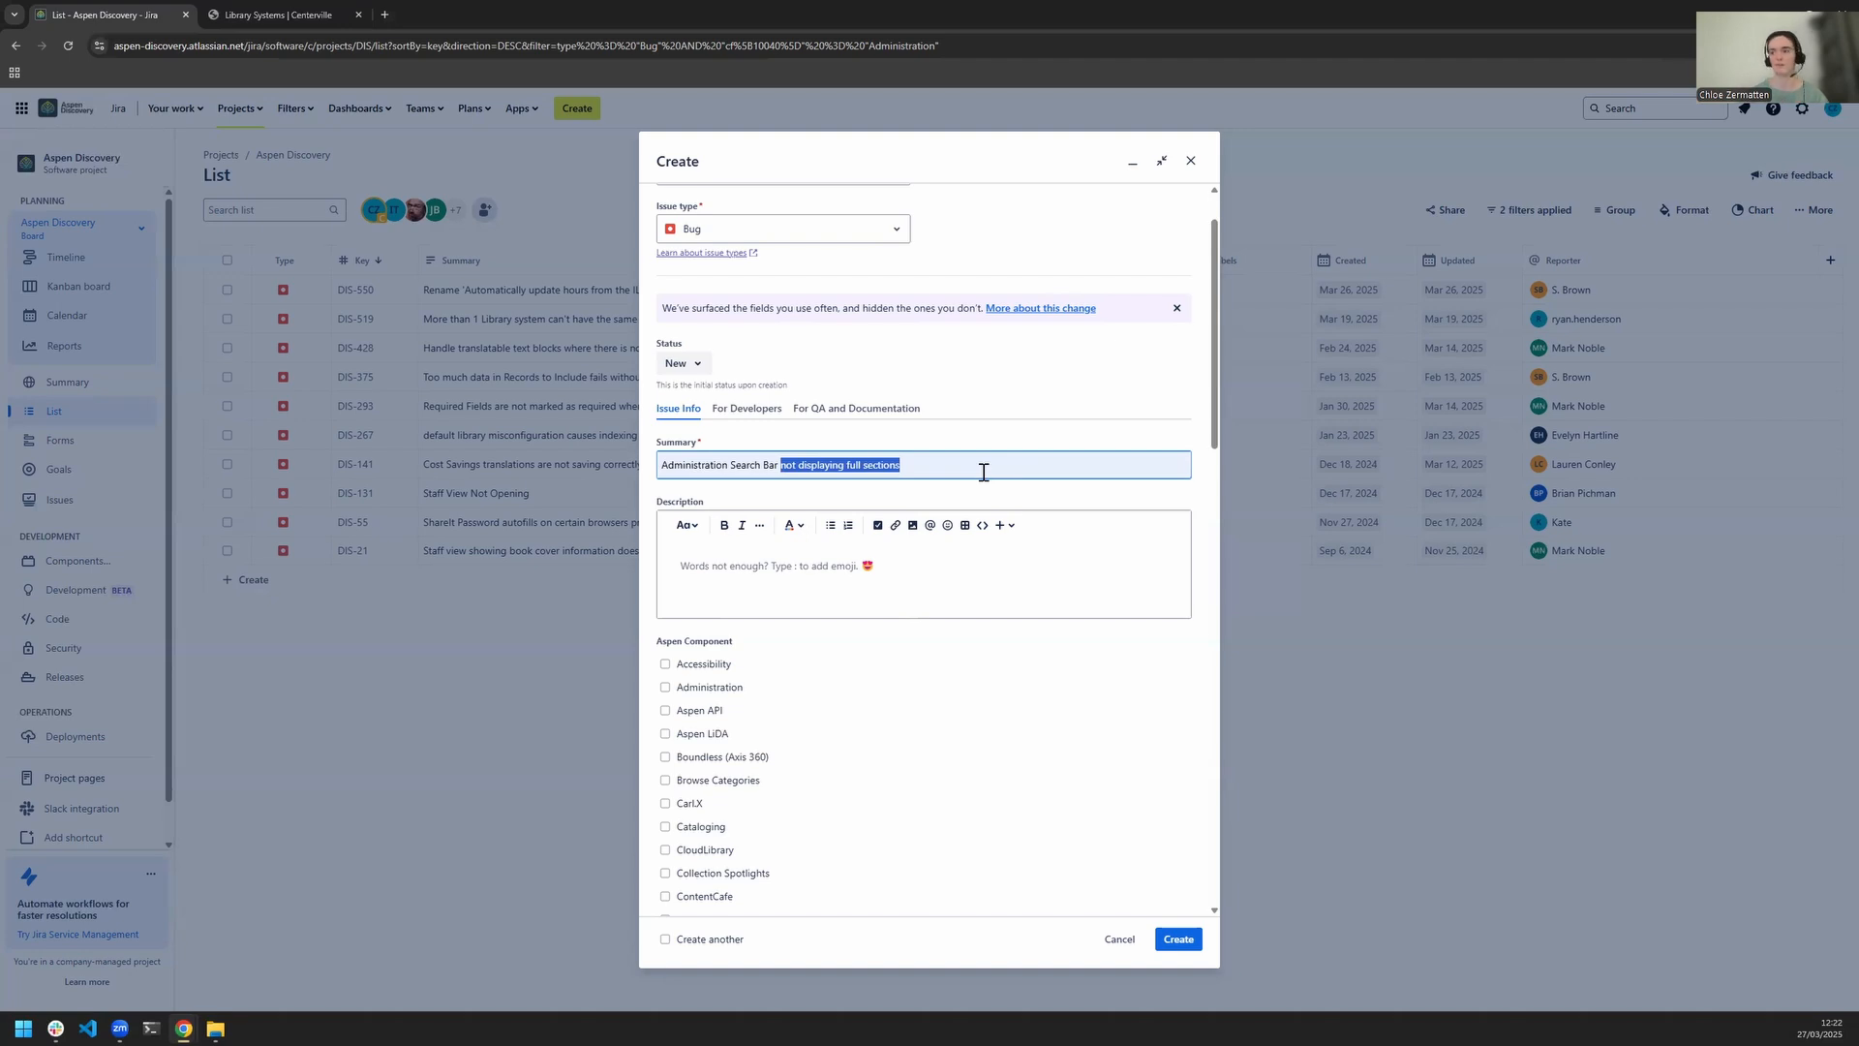
- Fill in the description, explaining that administration page searches show only specific settings matching the search terms and matching sections do not display in full
{"action": "left_click", "coordinate": [787, 587]}
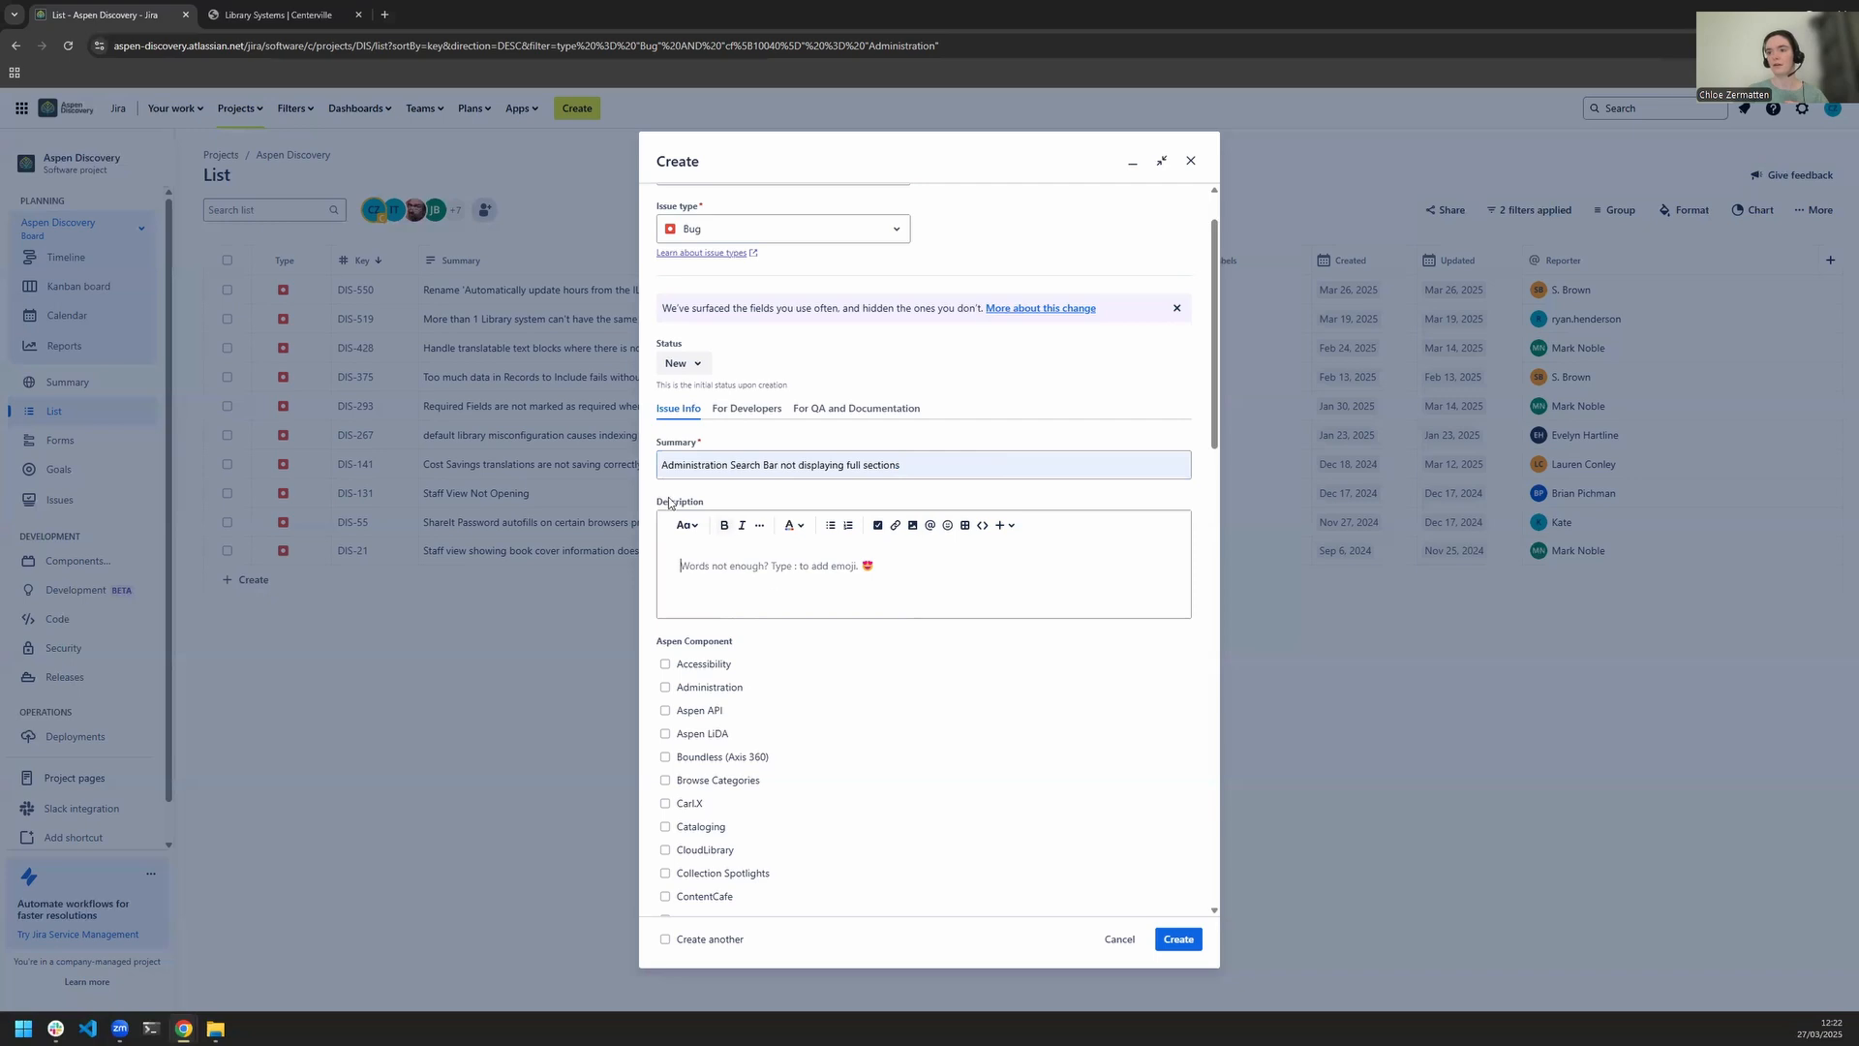
{"action": "left_click_drag", "start_coordinate": [657, 502], "coordinate": [715, 508]}
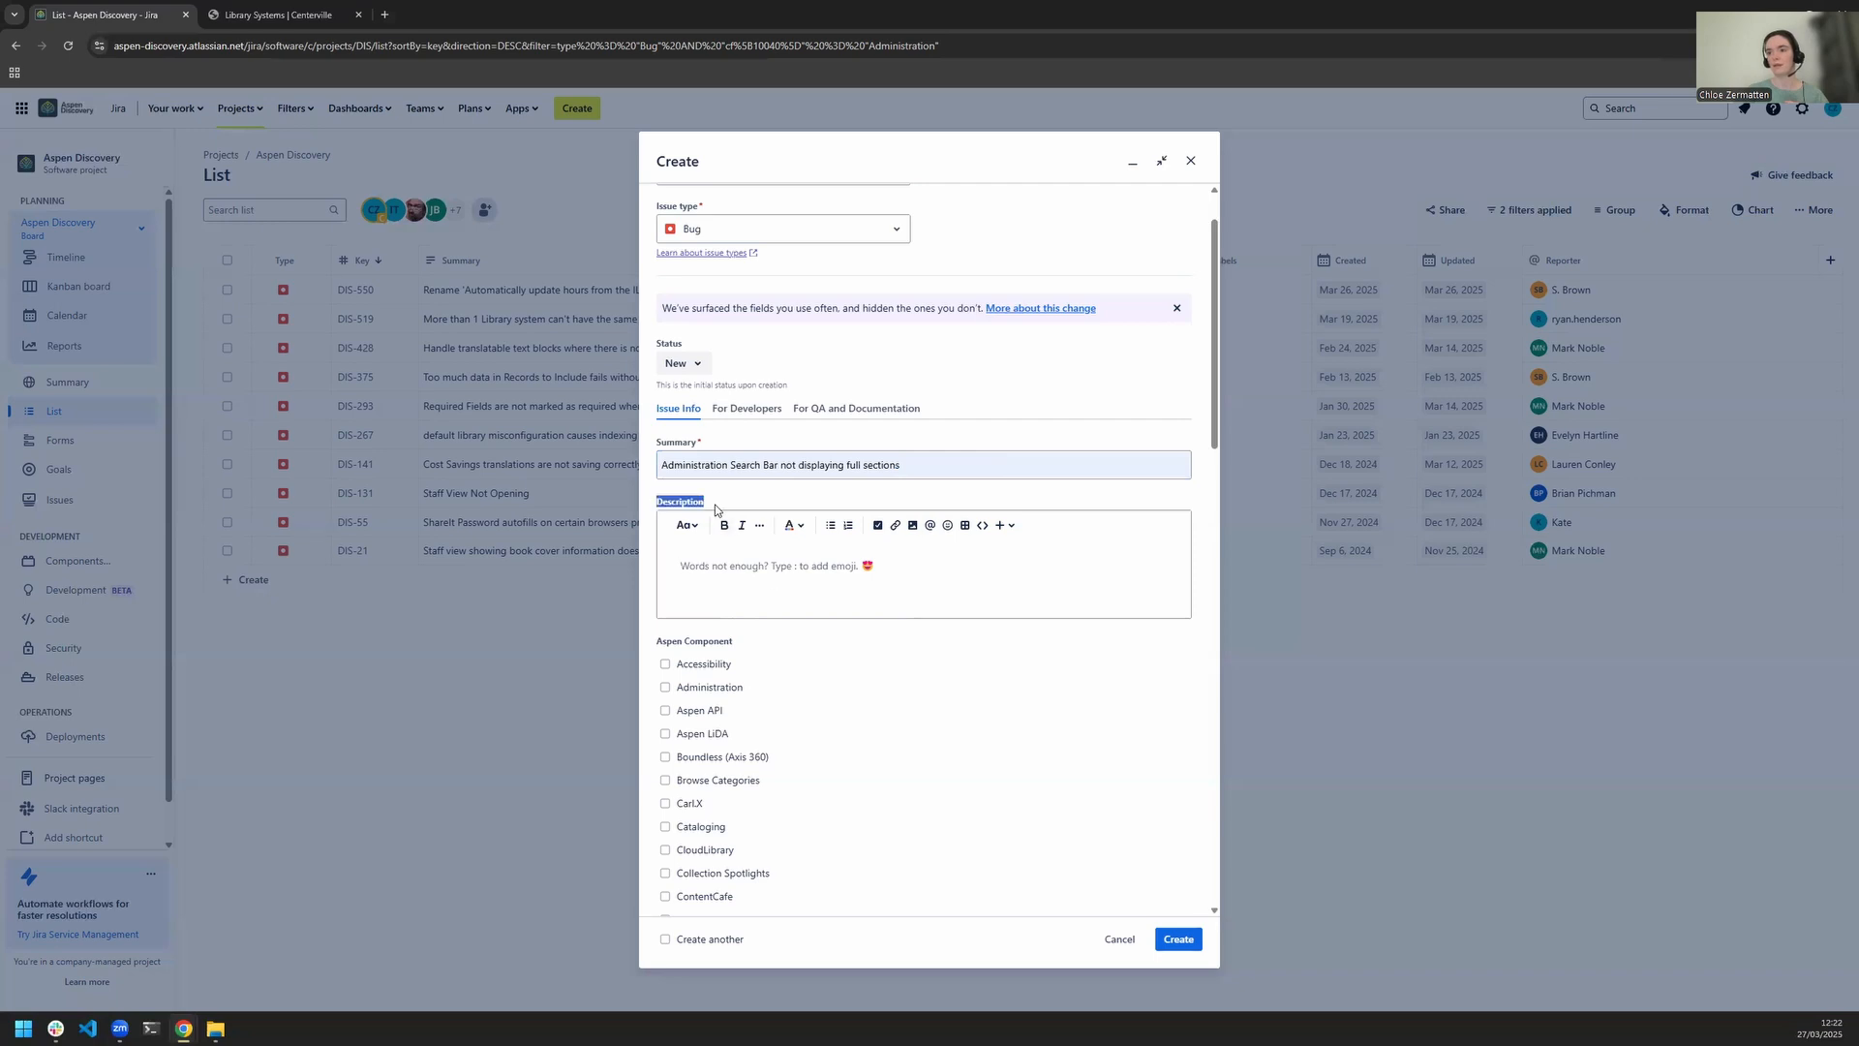
{"action": "left_click", "coordinate": [750, 600]}
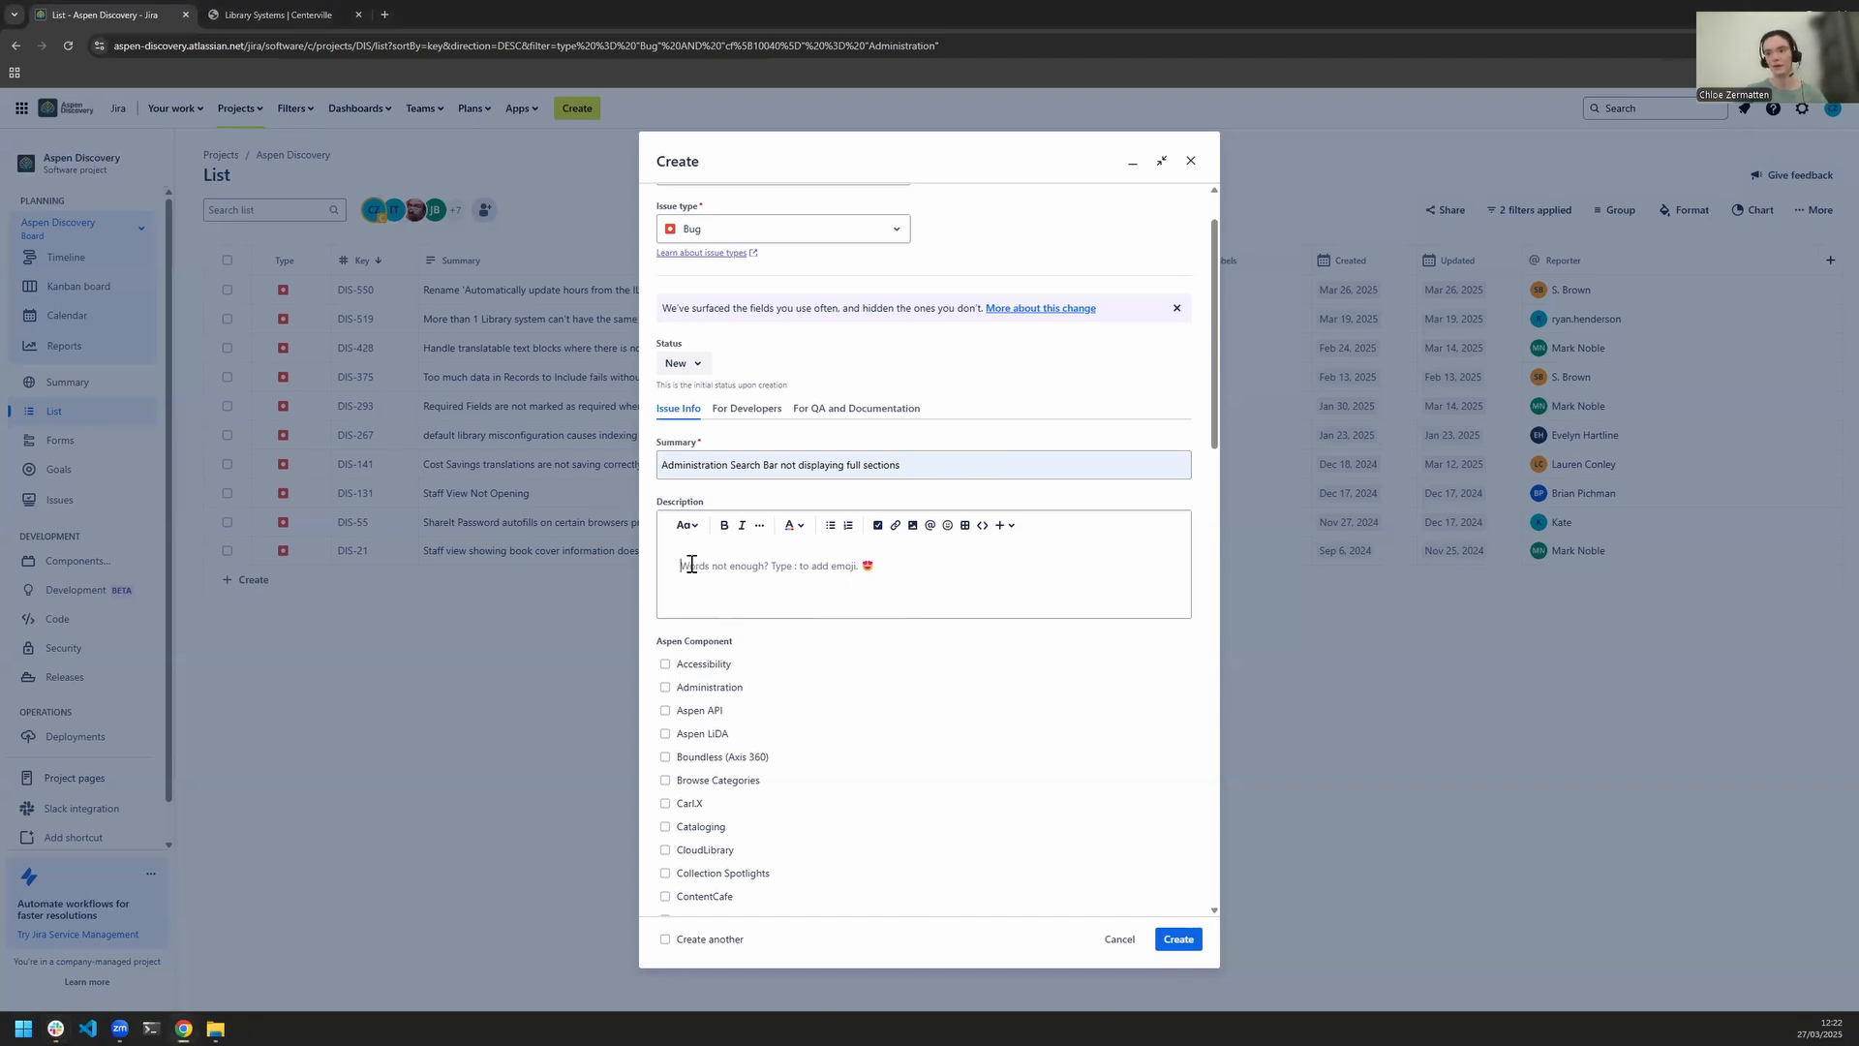
{"action": "type", "text": "When using the search bar in an administration page such as Library Systems, Locations, or Indexing Profiles, we currently only see  specific settings that match the search terms. Sections that are a match do not display in full, and a lot of the settings they contain do not show."}
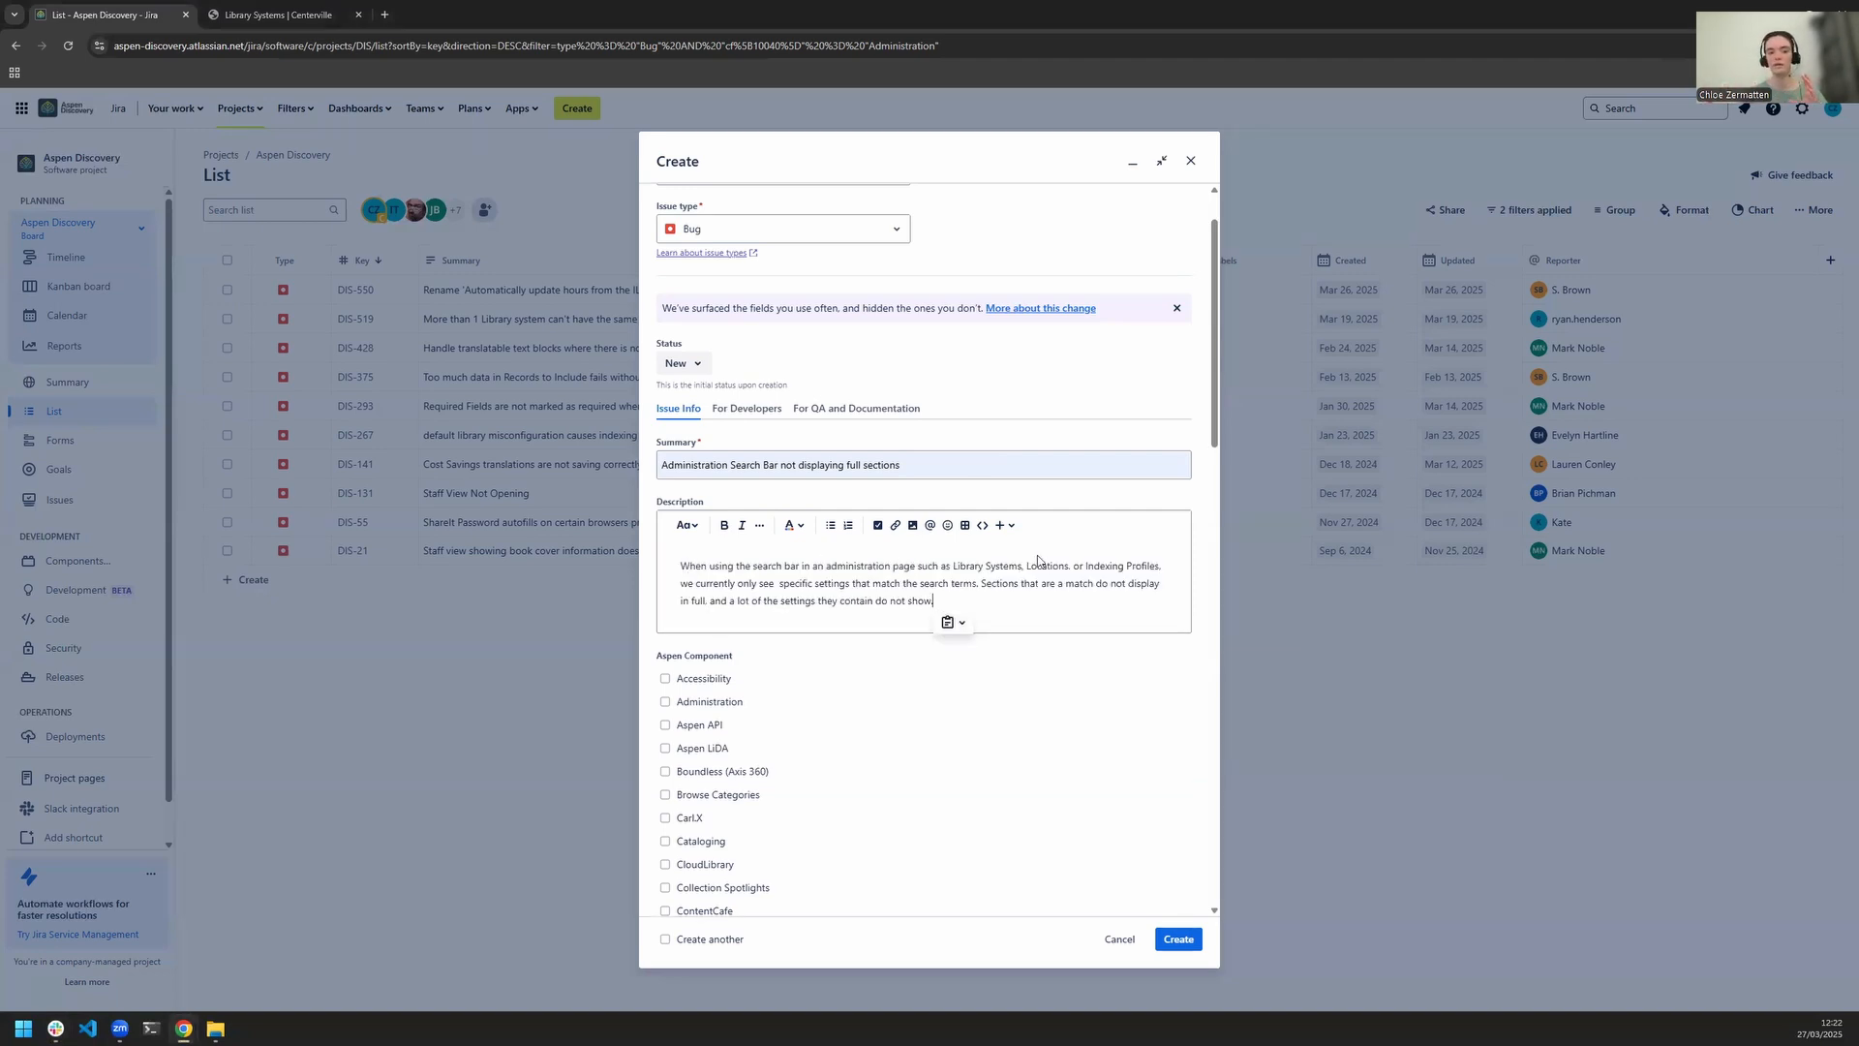
- Review the description's example administration pages and its explanation of which settings the search leaves out
{"action": "left_click", "coordinate": [862, 583]}
{"action": "left_click_drag", "start_coordinate": [824, 566], "coordinate": [917, 569]}
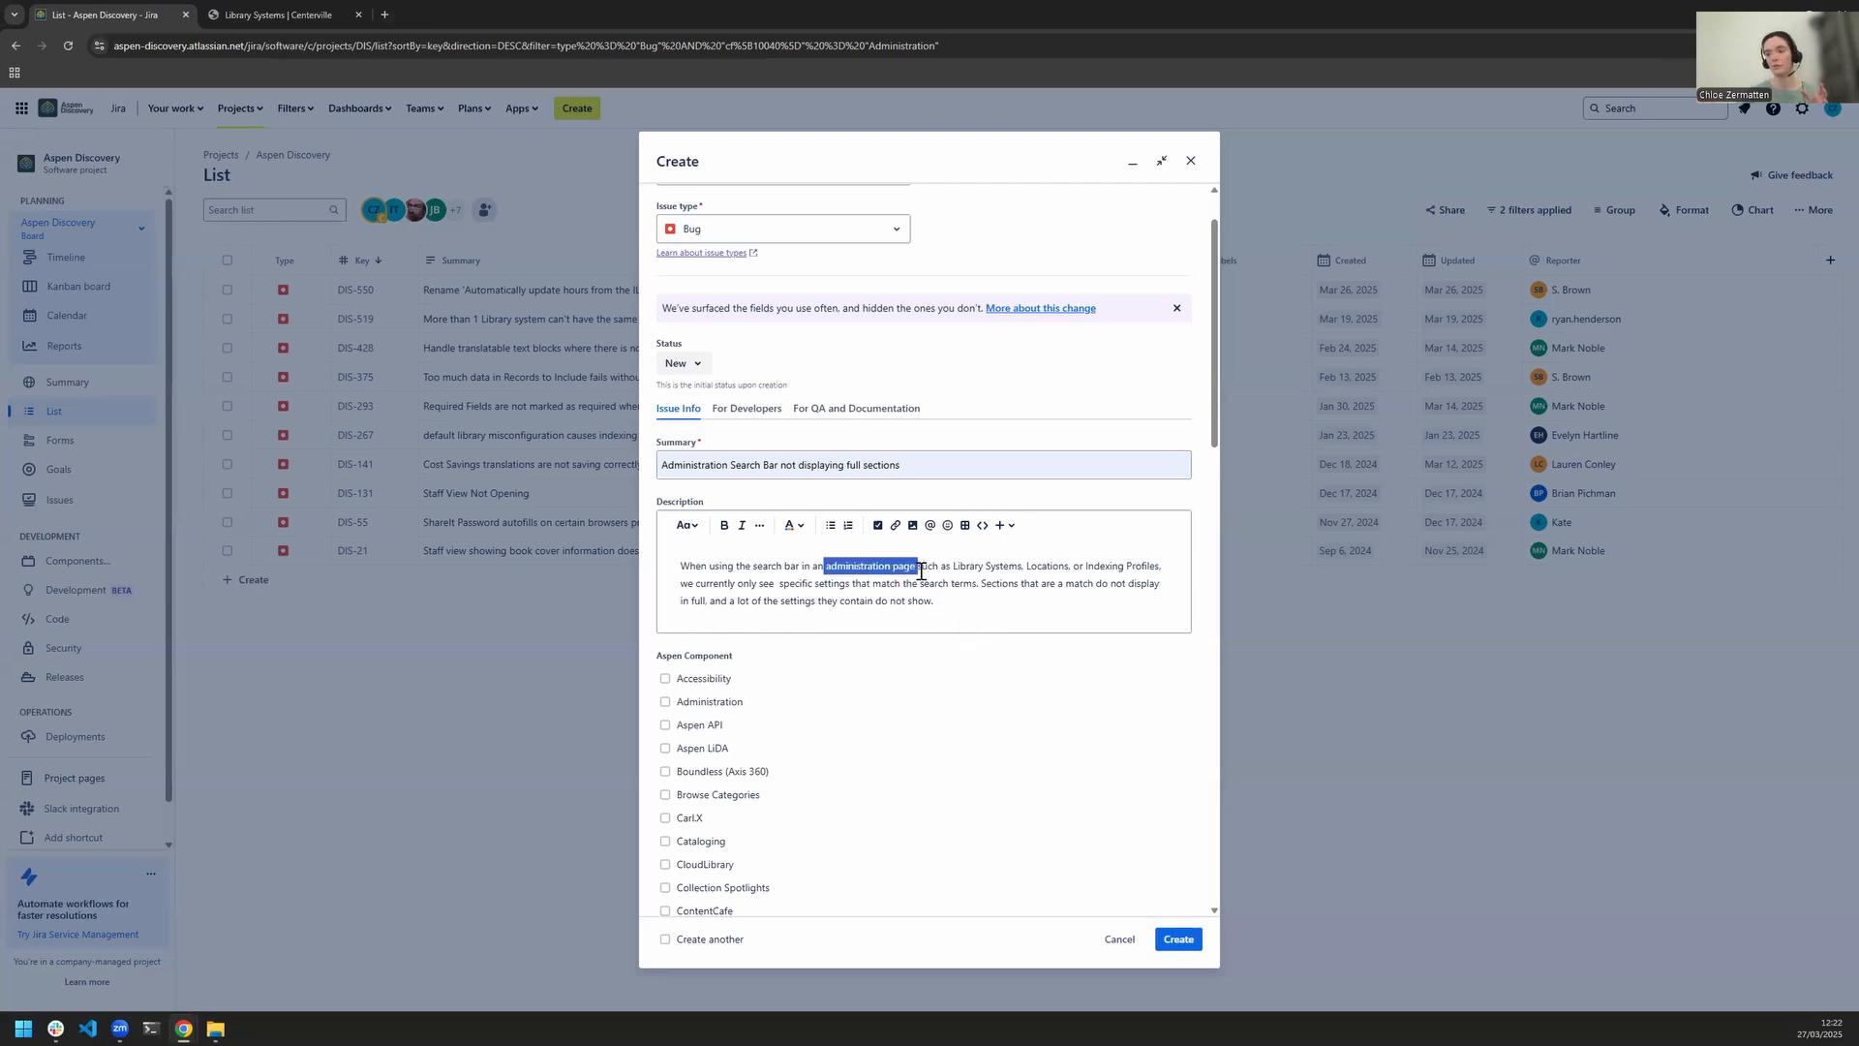
{"action": "left_click", "coordinate": [968, 573]}
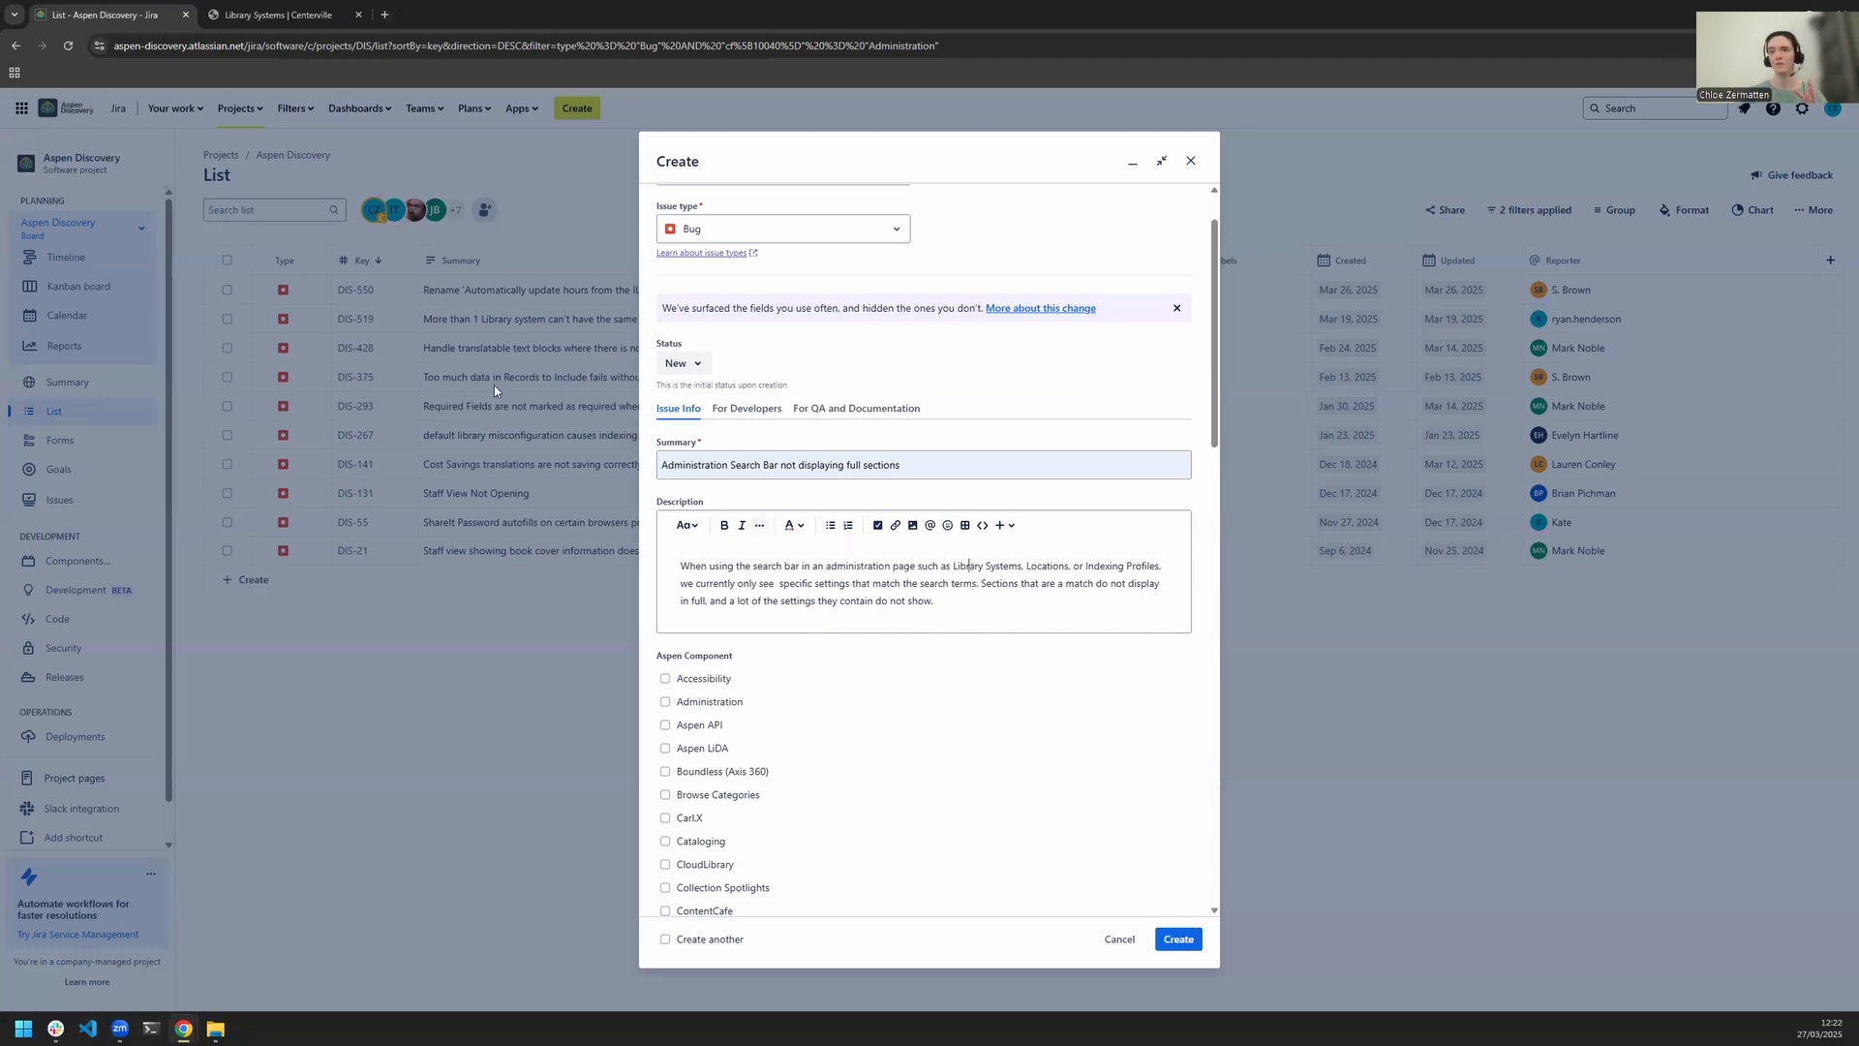
{"action": "left_click_drag", "start_coordinate": [952, 566], "coordinate": [1159, 565]}
{"action": "left_click", "coordinate": [788, 579]}
{"action": "left_click_drag", "start_coordinate": [958, 607], "coordinate": [681, 583]}
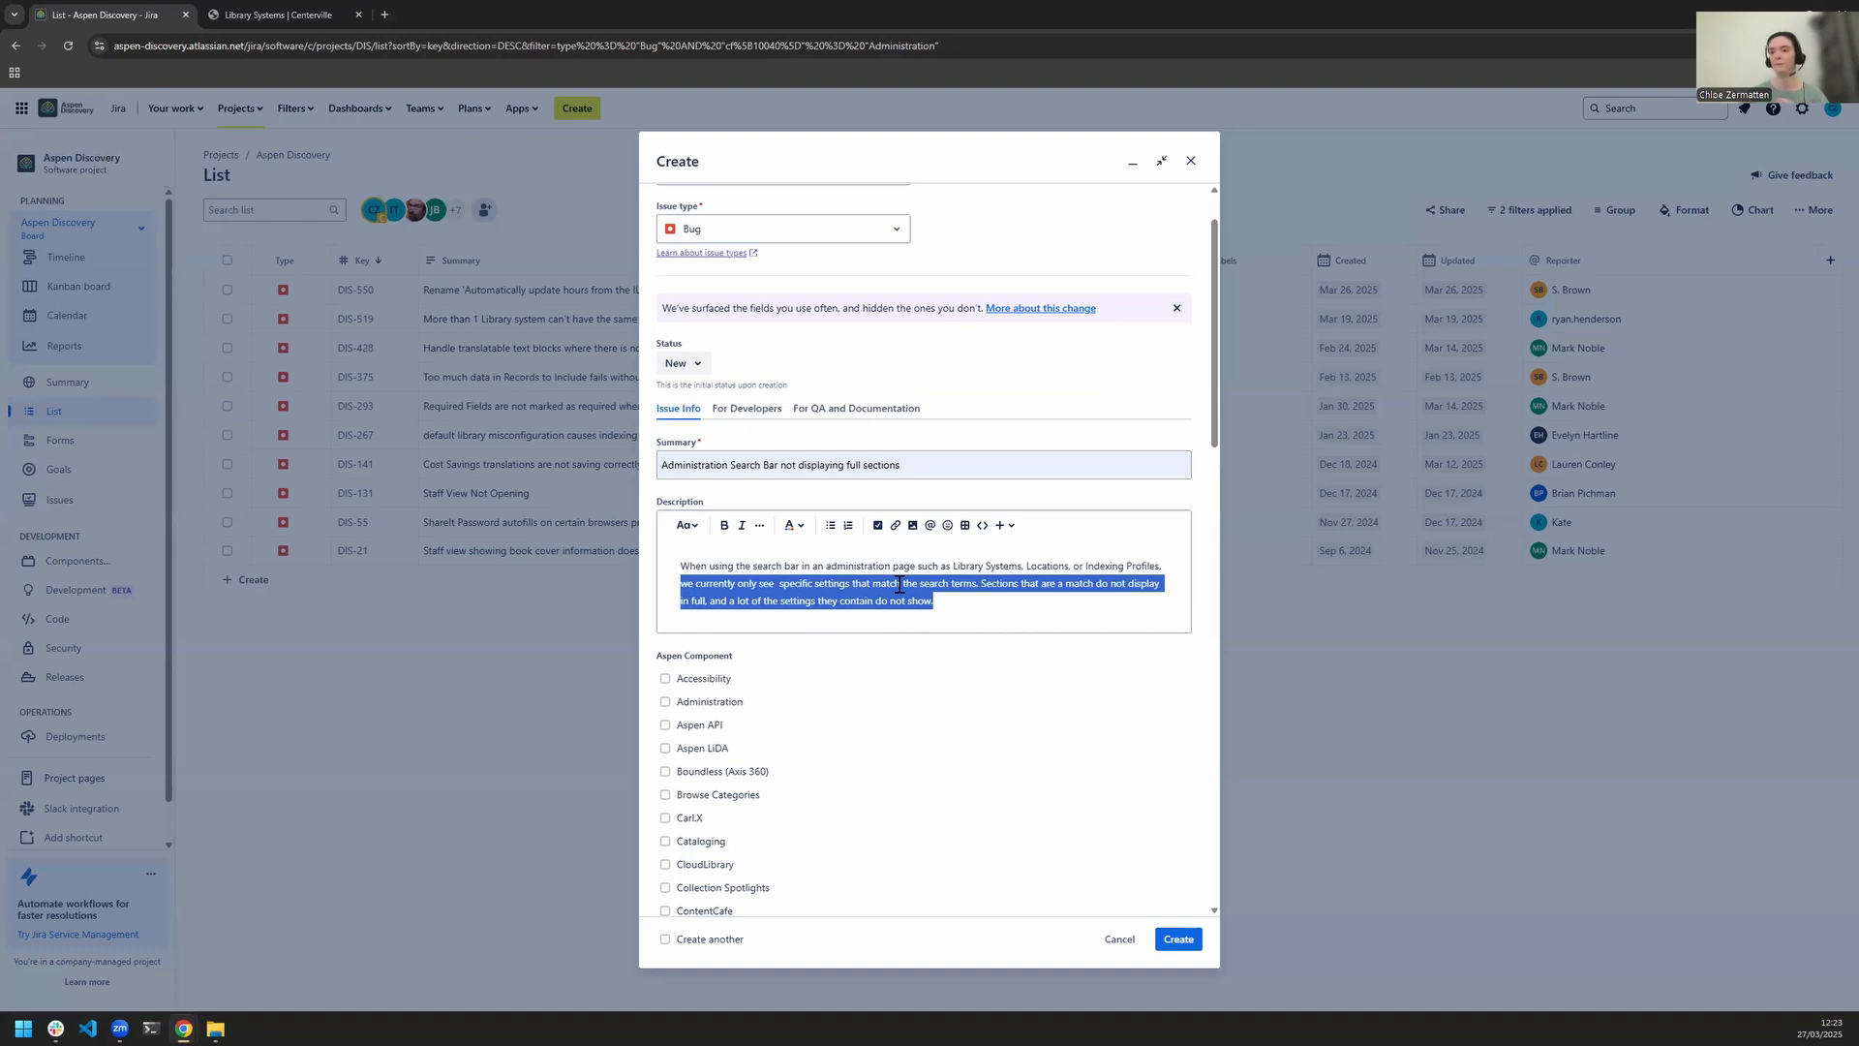
{"action": "left_click", "coordinate": [1018, 623]}
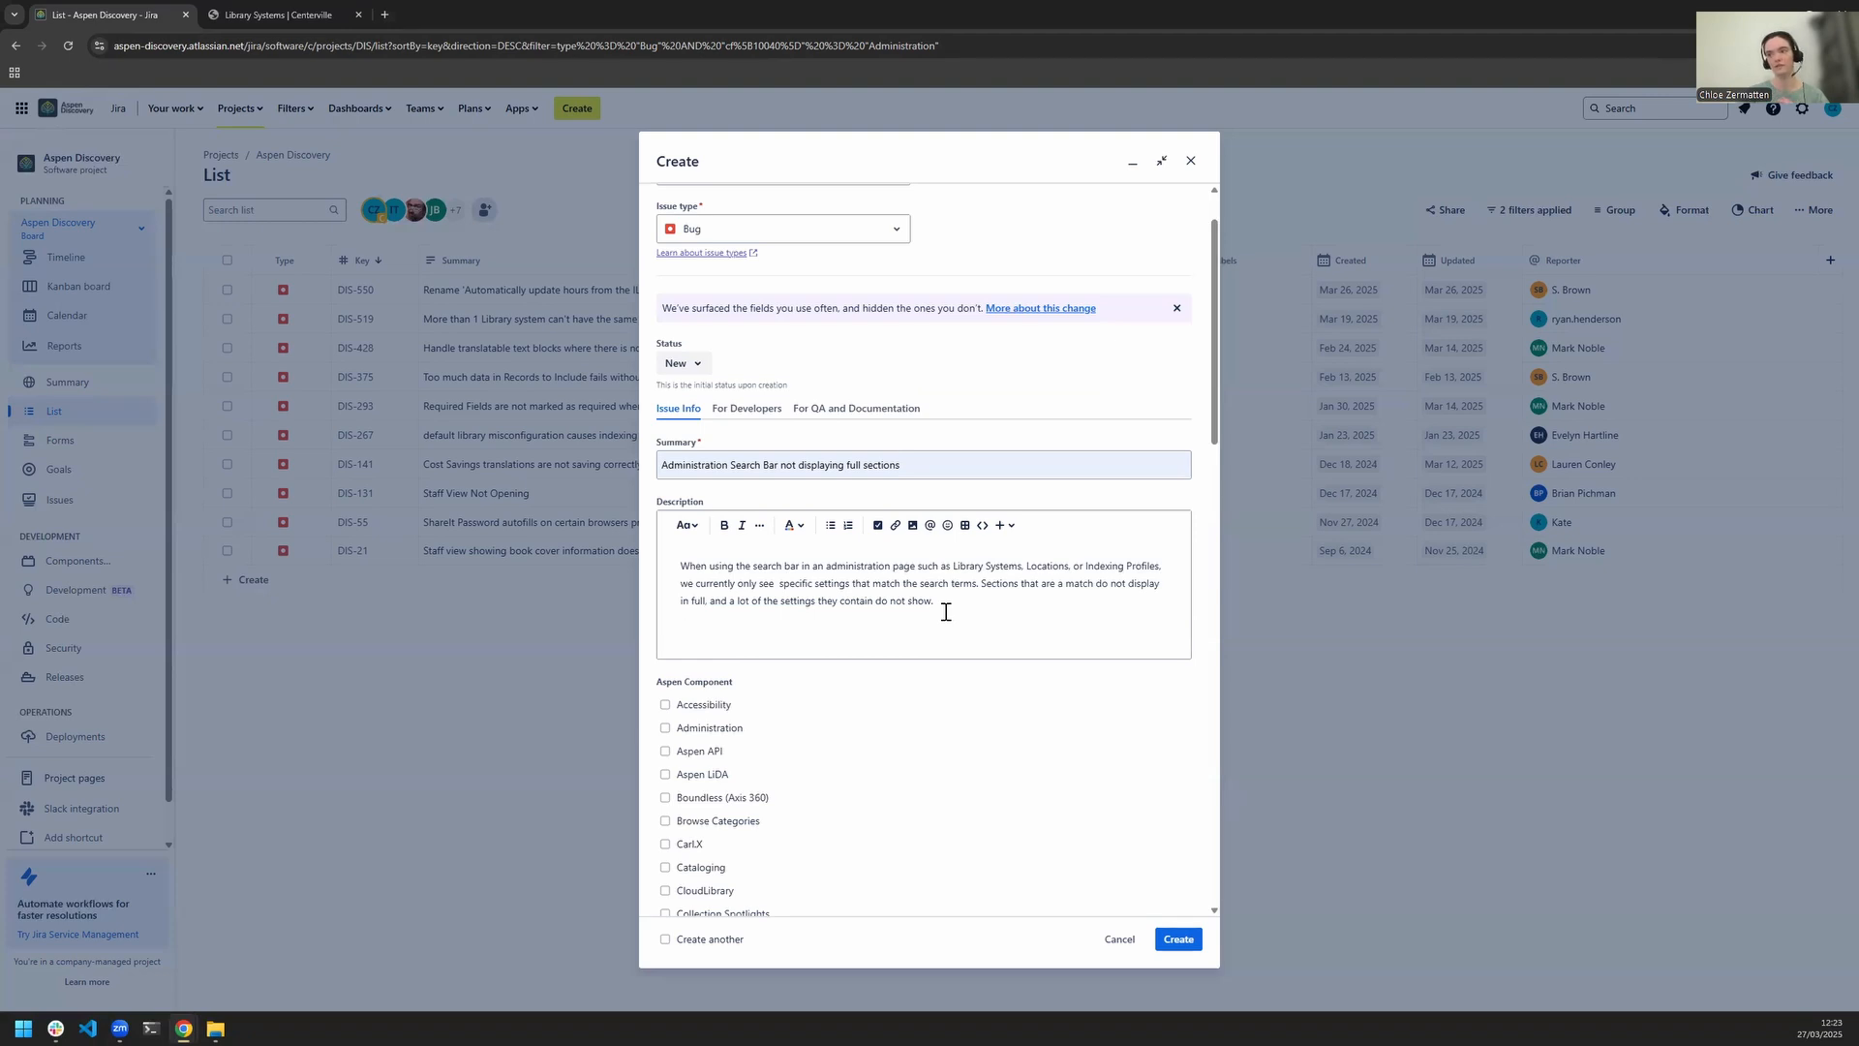
- Add a "To replicate:" list to the description with three numbered steps for editing a Library, opening 'Fines/e-commerce', and searching for that section
{"action": "left_click_drag", "start_coordinate": [941, 602], "coordinate": [683, 569]}
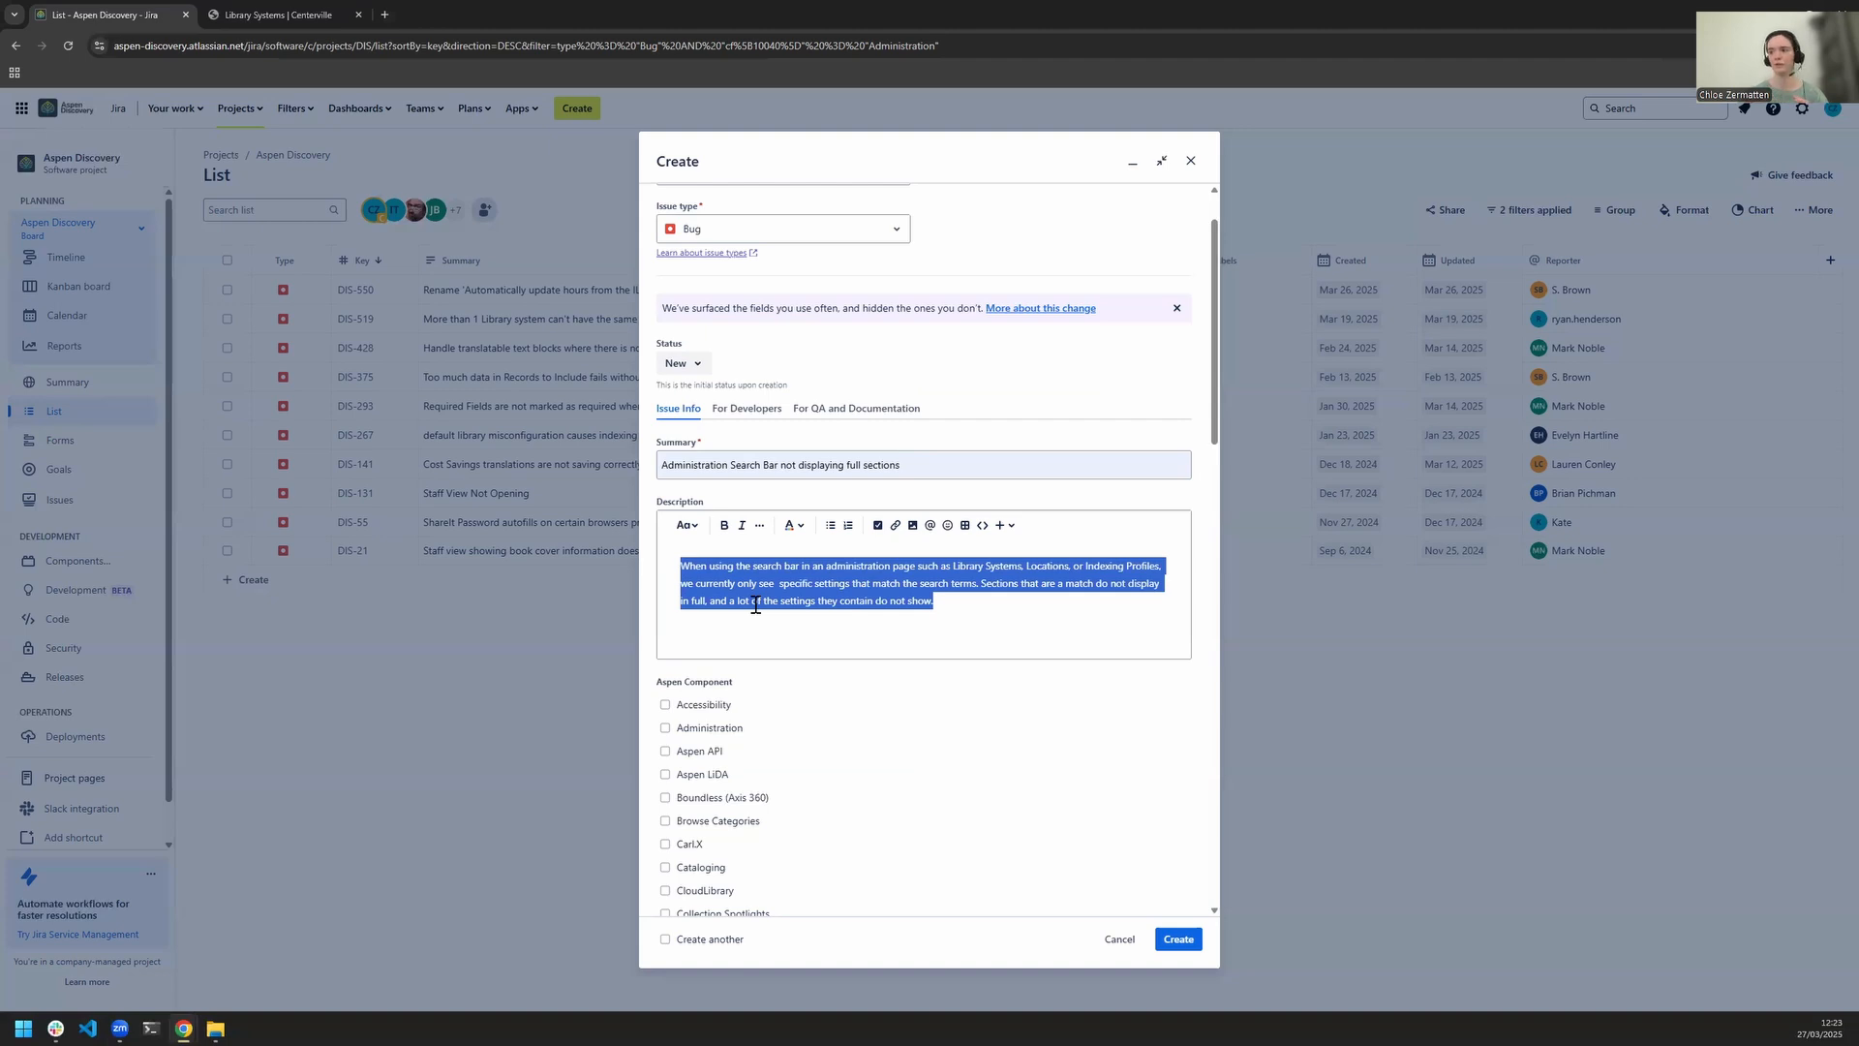
{"action": "left_click", "coordinate": [739, 633]}
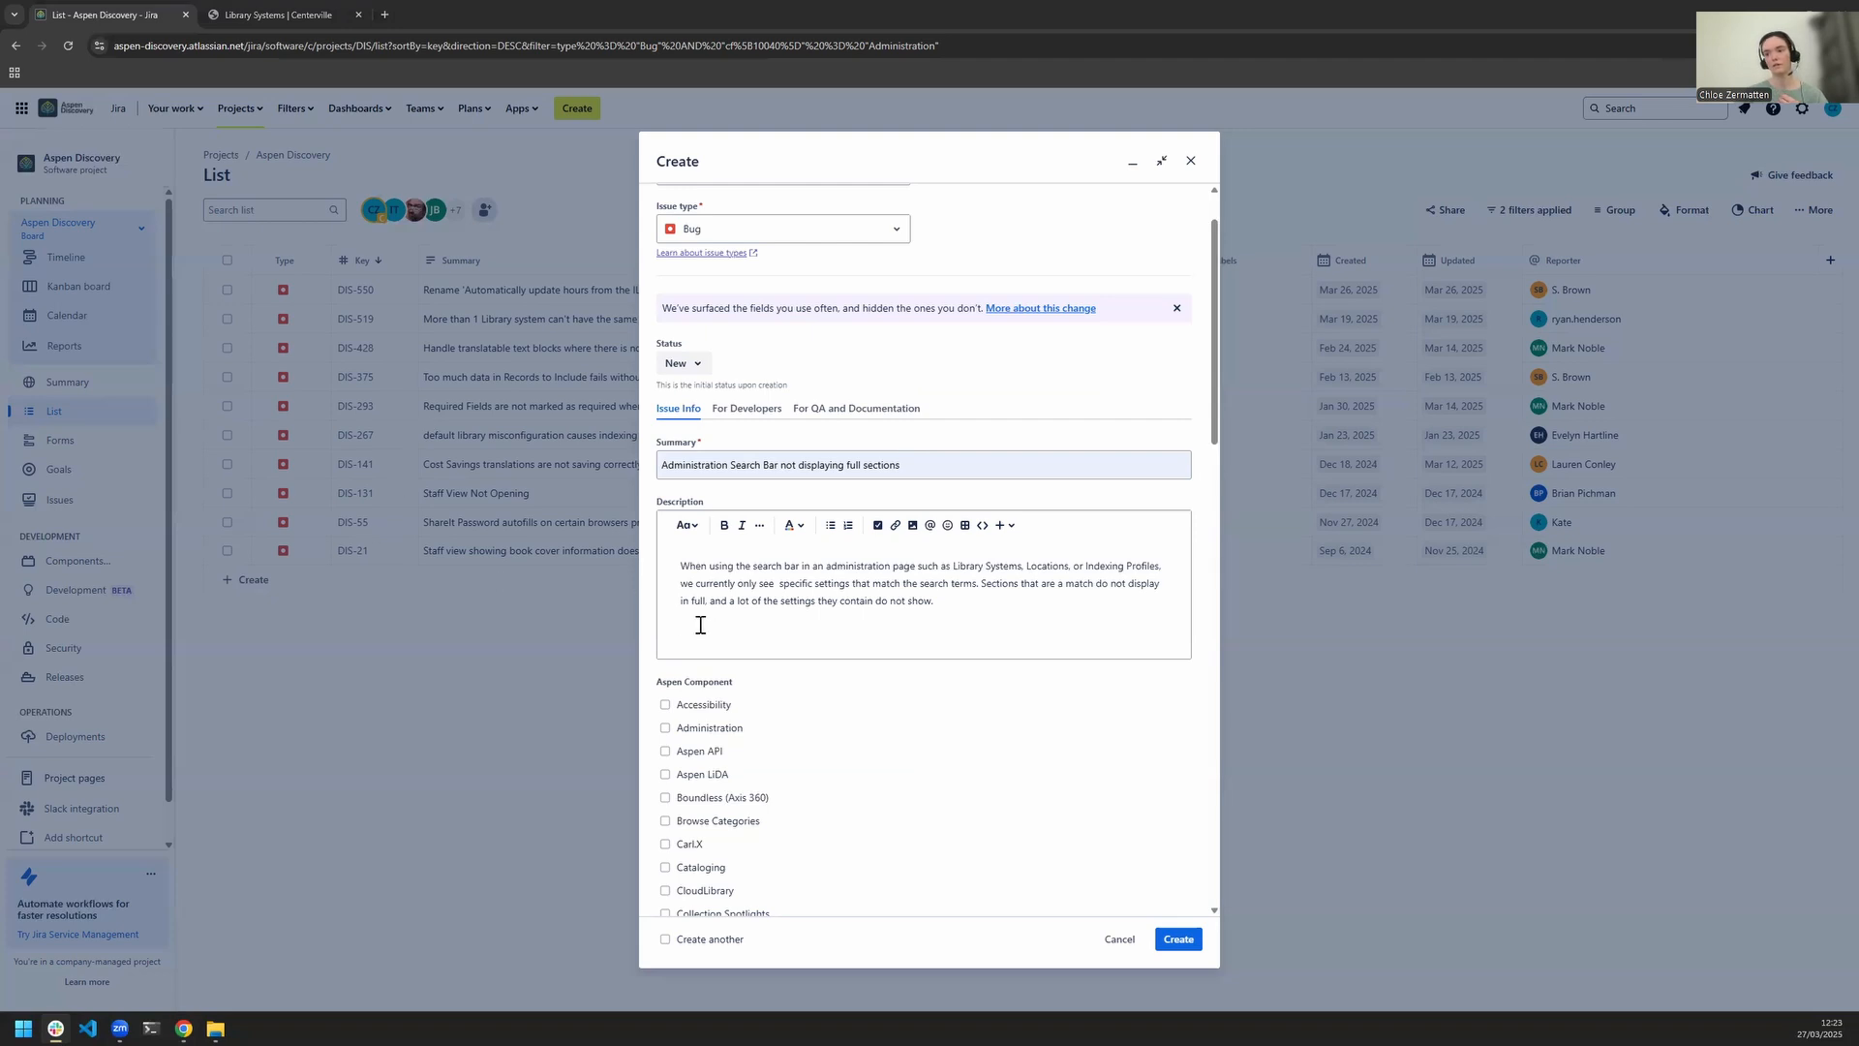
{"action": "type", "text": "To replicate: 1. Navigate to Aspen Administration > Libraries, and select a Library to edit. 2. Open a section such as 'Fines/e-commerce', and notice the number of settings found within. 3. Search for Fines/e-commerce, and notice that, in the search results, the section appears empty."}
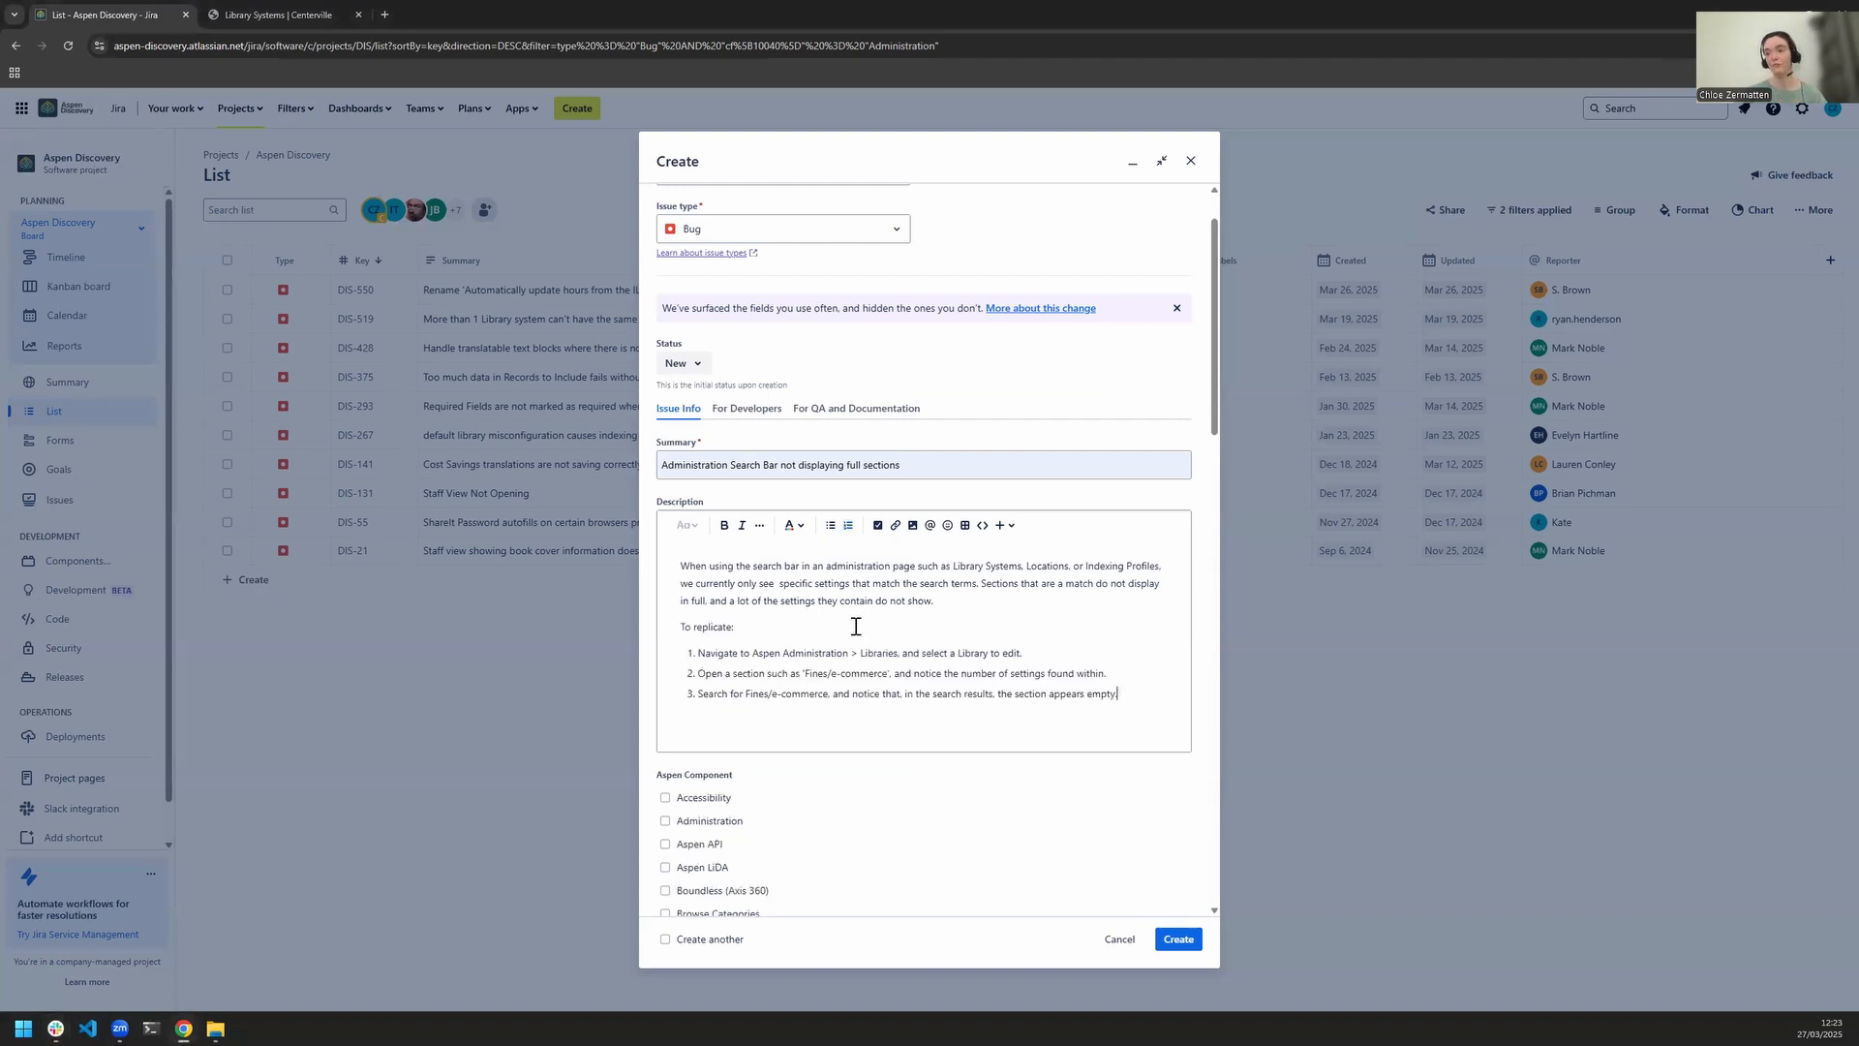
- Review the three replication steps in the description, including the library navigation, the example section and the search term
{"action": "left_click_drag", "start_coordinate": [1138, 699], "coordinate": [648, 657]}
{"action": "left_click", "coordinate": [781, 631]}
{"action": "left_click_drag", "start_coordinate": [758, 652], "coordinate": [1023, 654]}
{"action": "left_click_drag", "start_coordinate": [776, 677], "coordinate": [844, 672]}
{"action": "left_click", "coordinate": [866, 680]}
{"action": "left_click_drag", "start_coordinate": [703, 693], "coordinate": [814, 693]}
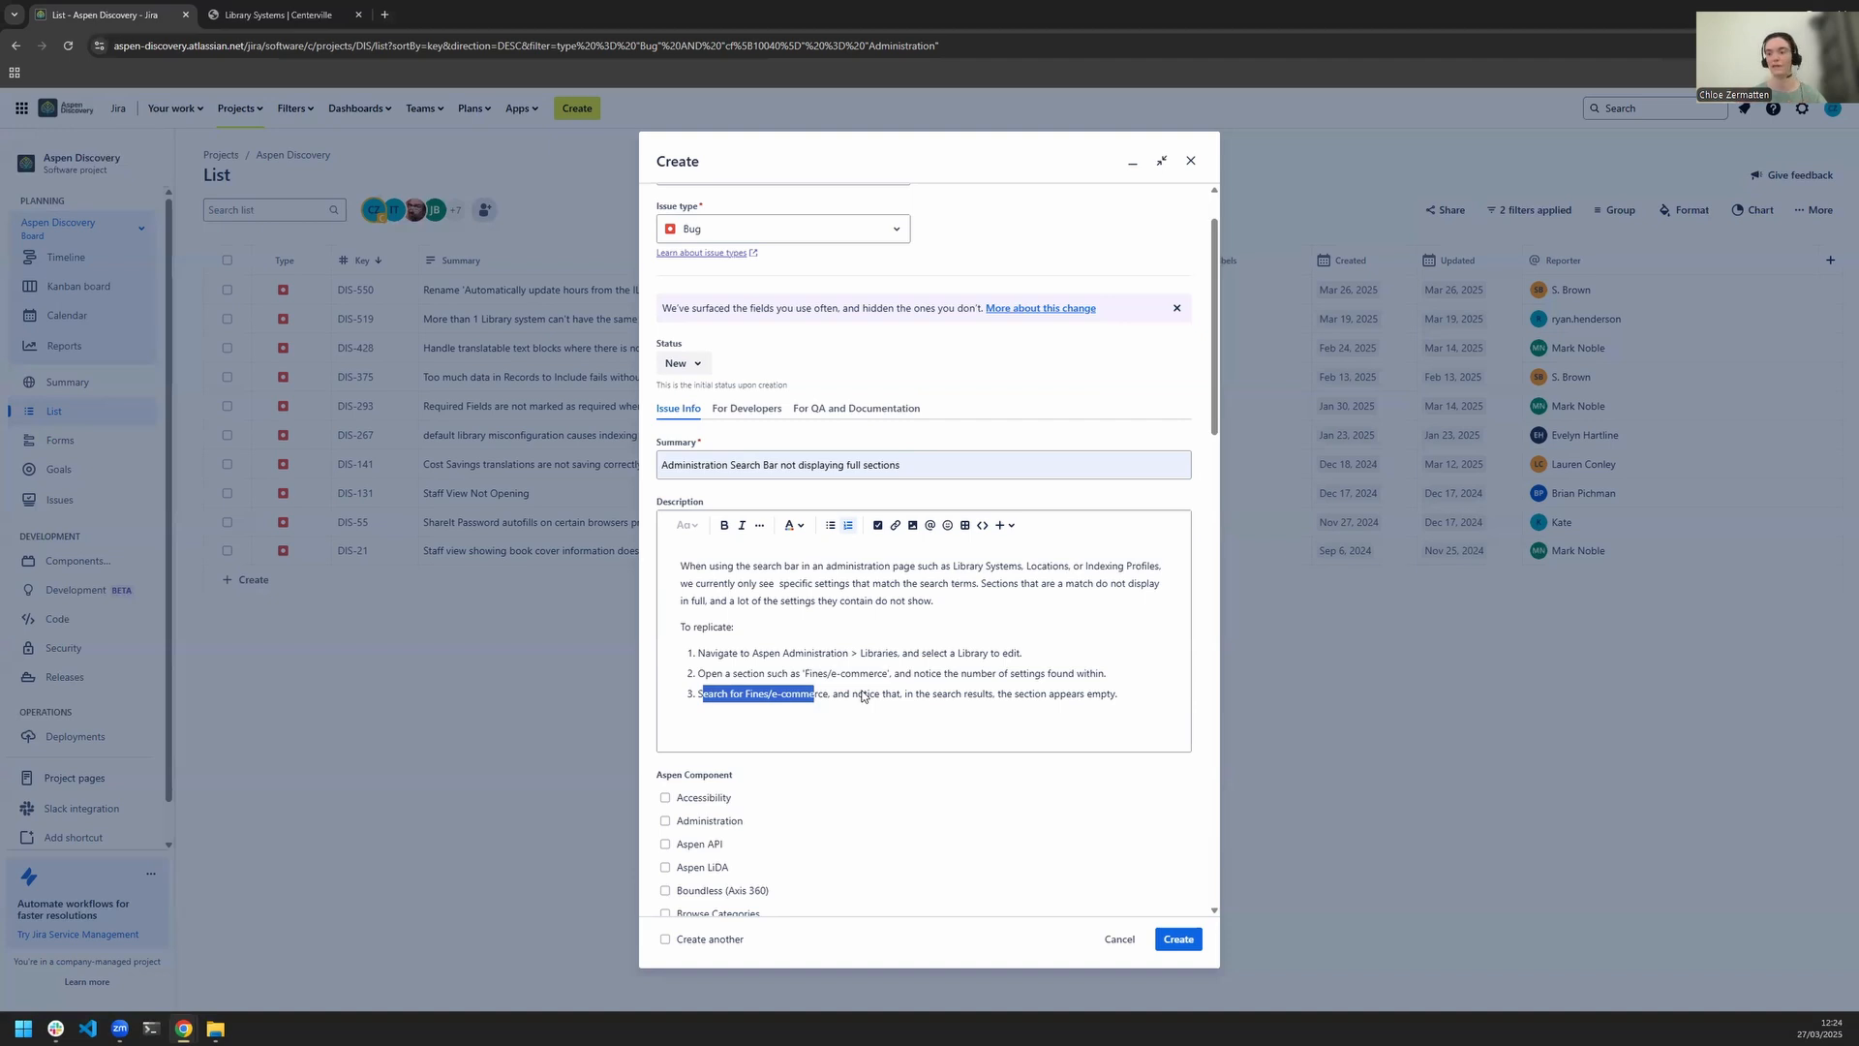
- Add a "Behaviour I'd expect to see:" line and a separate paragraph saying section title searches should show the section with all its settings
{"action": "left_click", "coordinate": [1127, 699]}
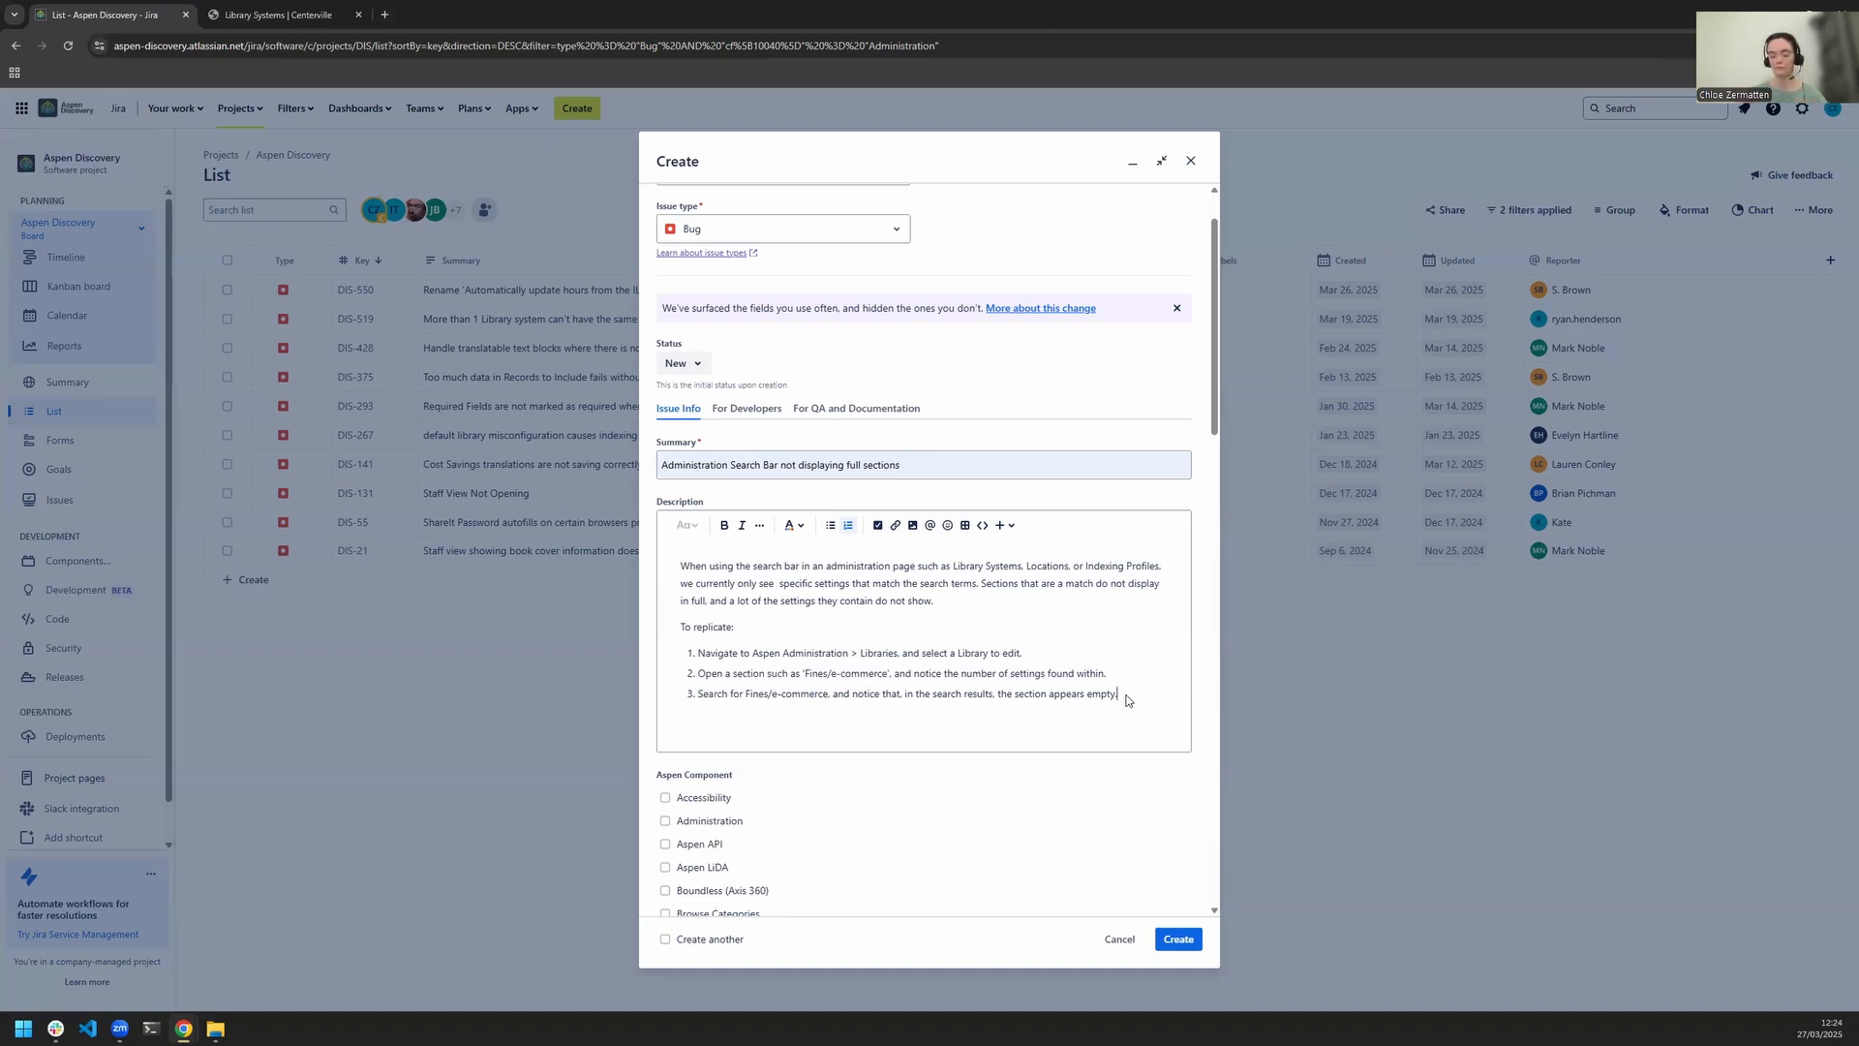
{"action": "key", "text": "Return"}
{"action": "key", "text": "Return"}
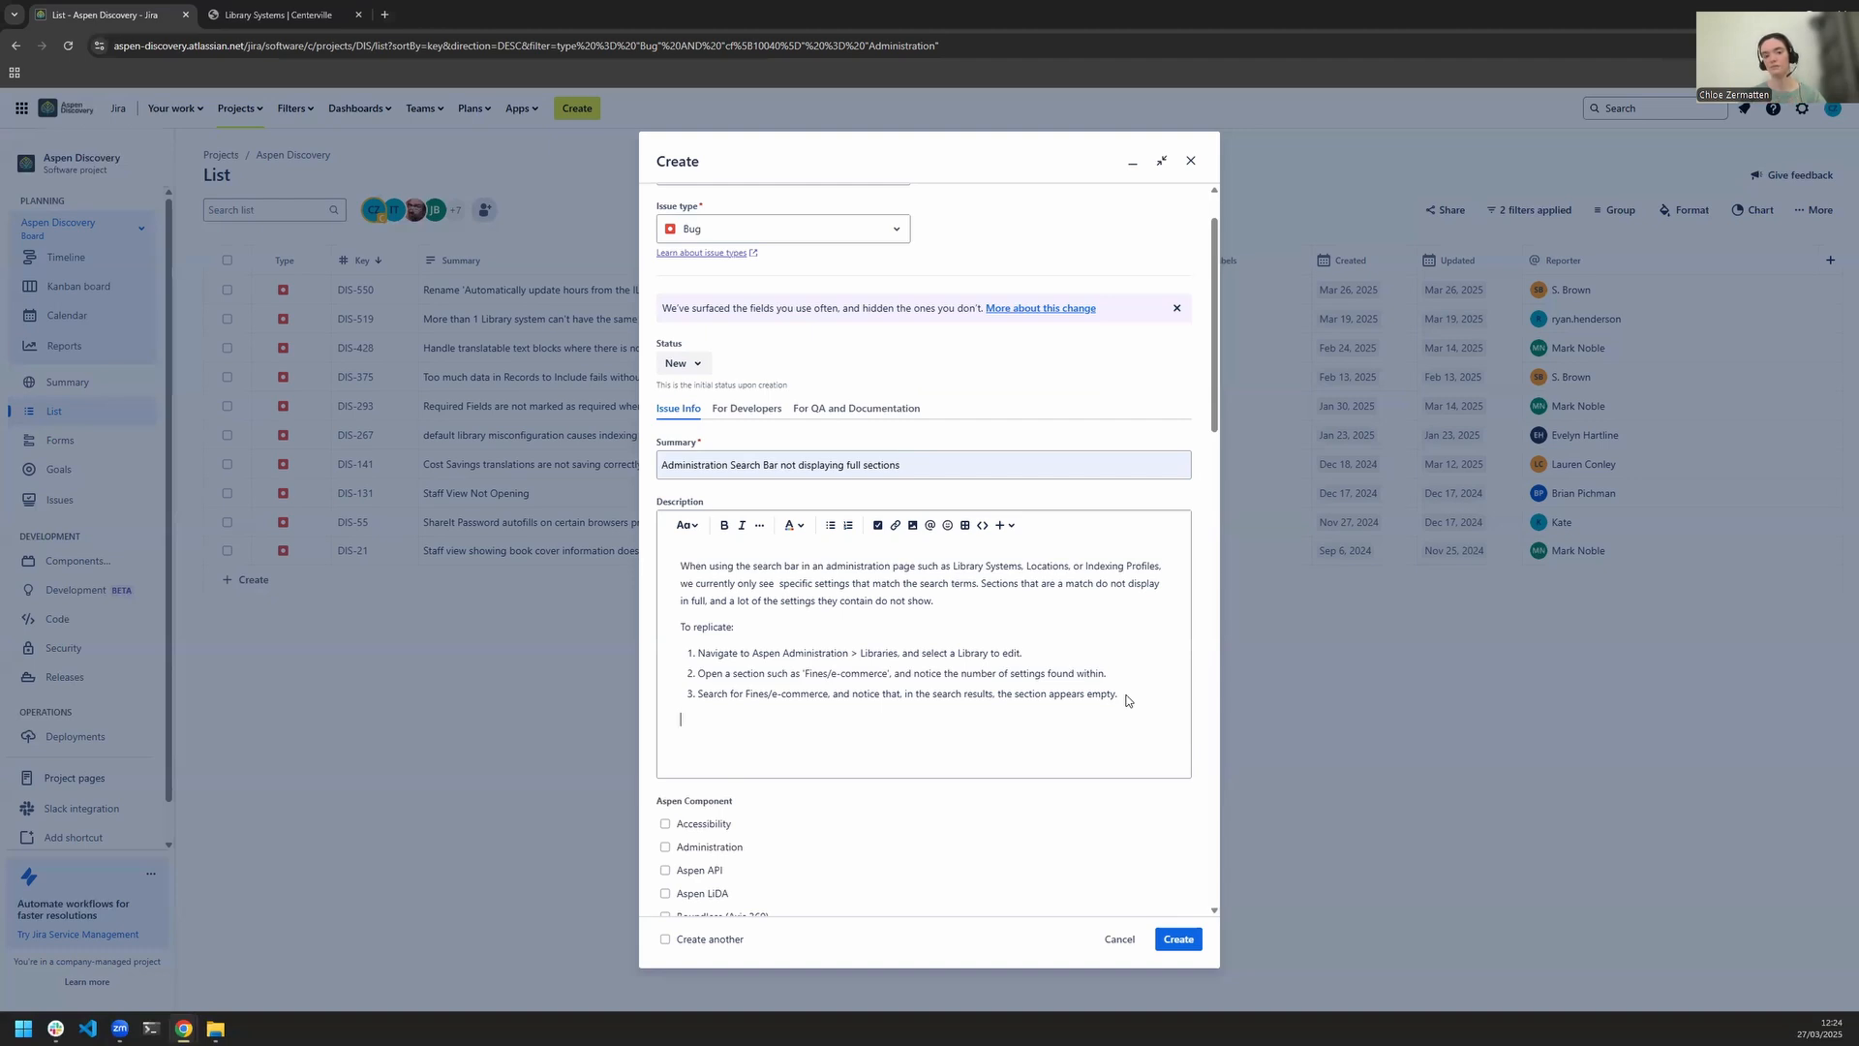
{"action": "key", "text": "Return"}
{"action": "key", "text": "Return"}
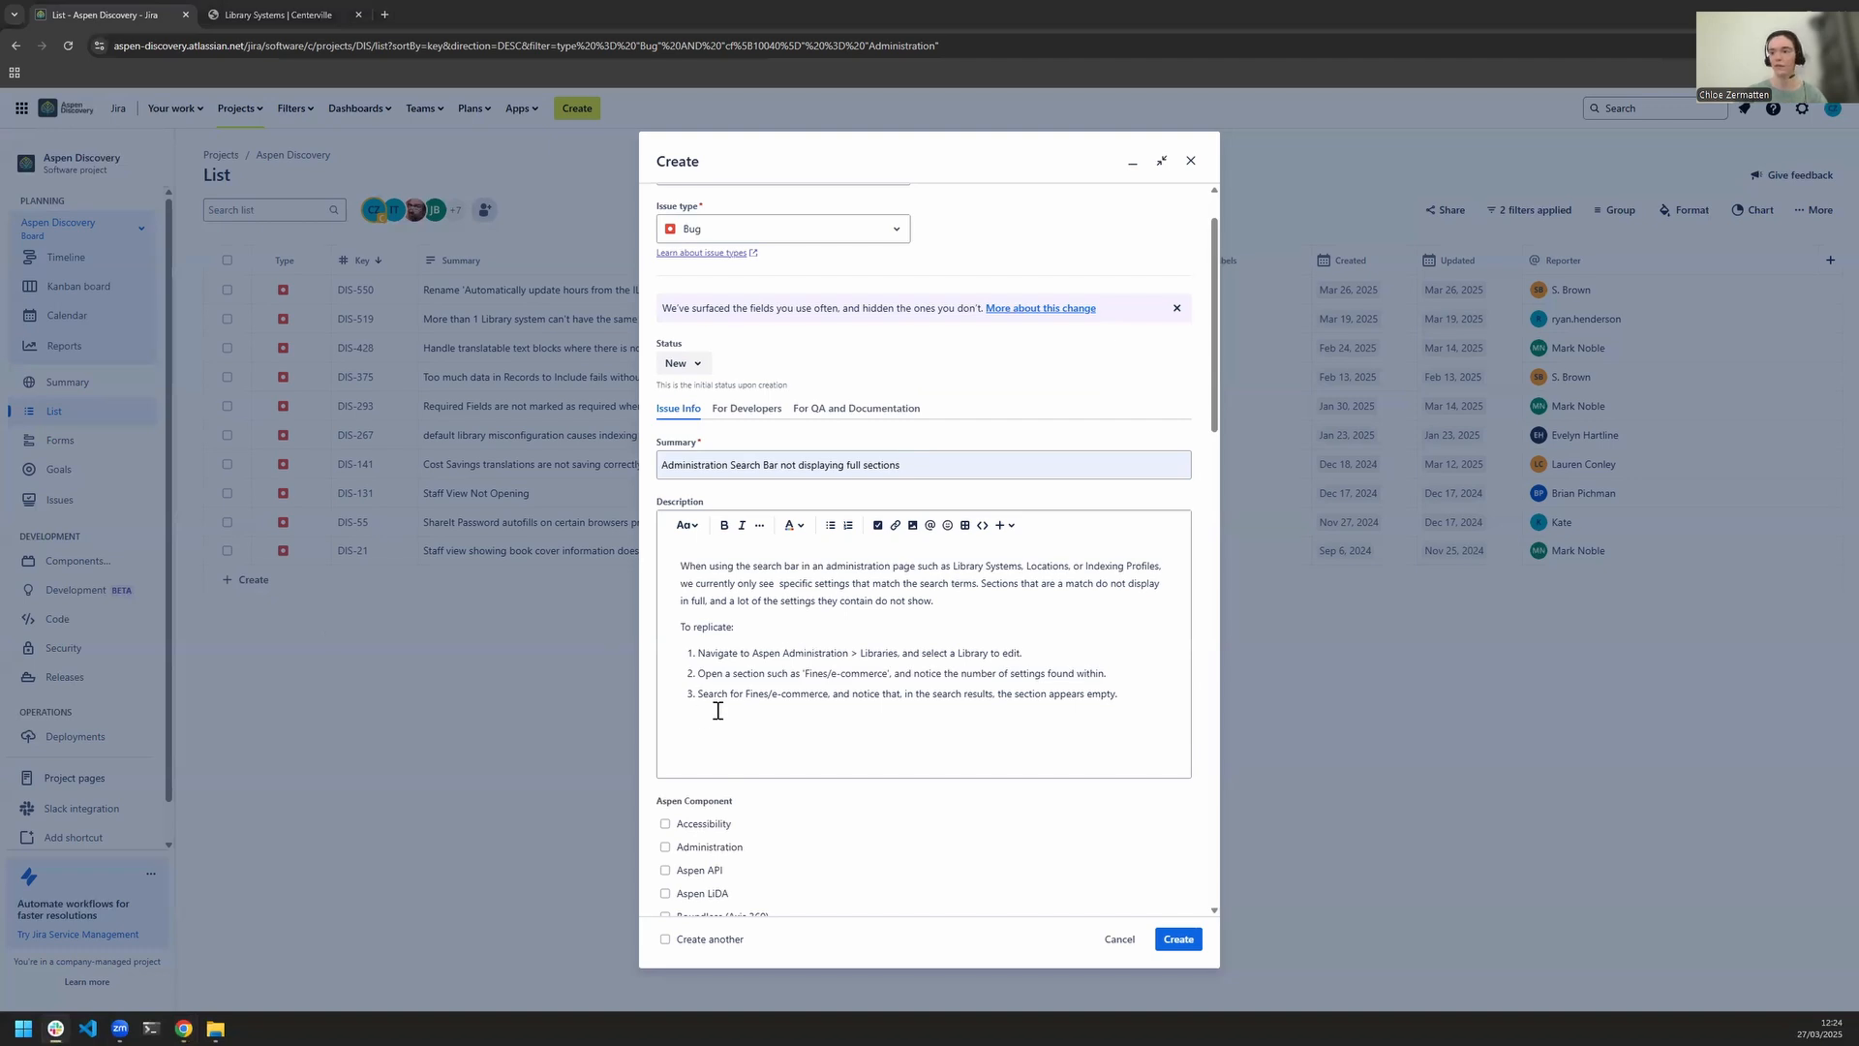
{"action": "type", "text": "Behaviour I'd expect to see:Searching by section title shouldn't result in an empty section being displayed on screen. Instead, we should see the section with all the settings it contains."}
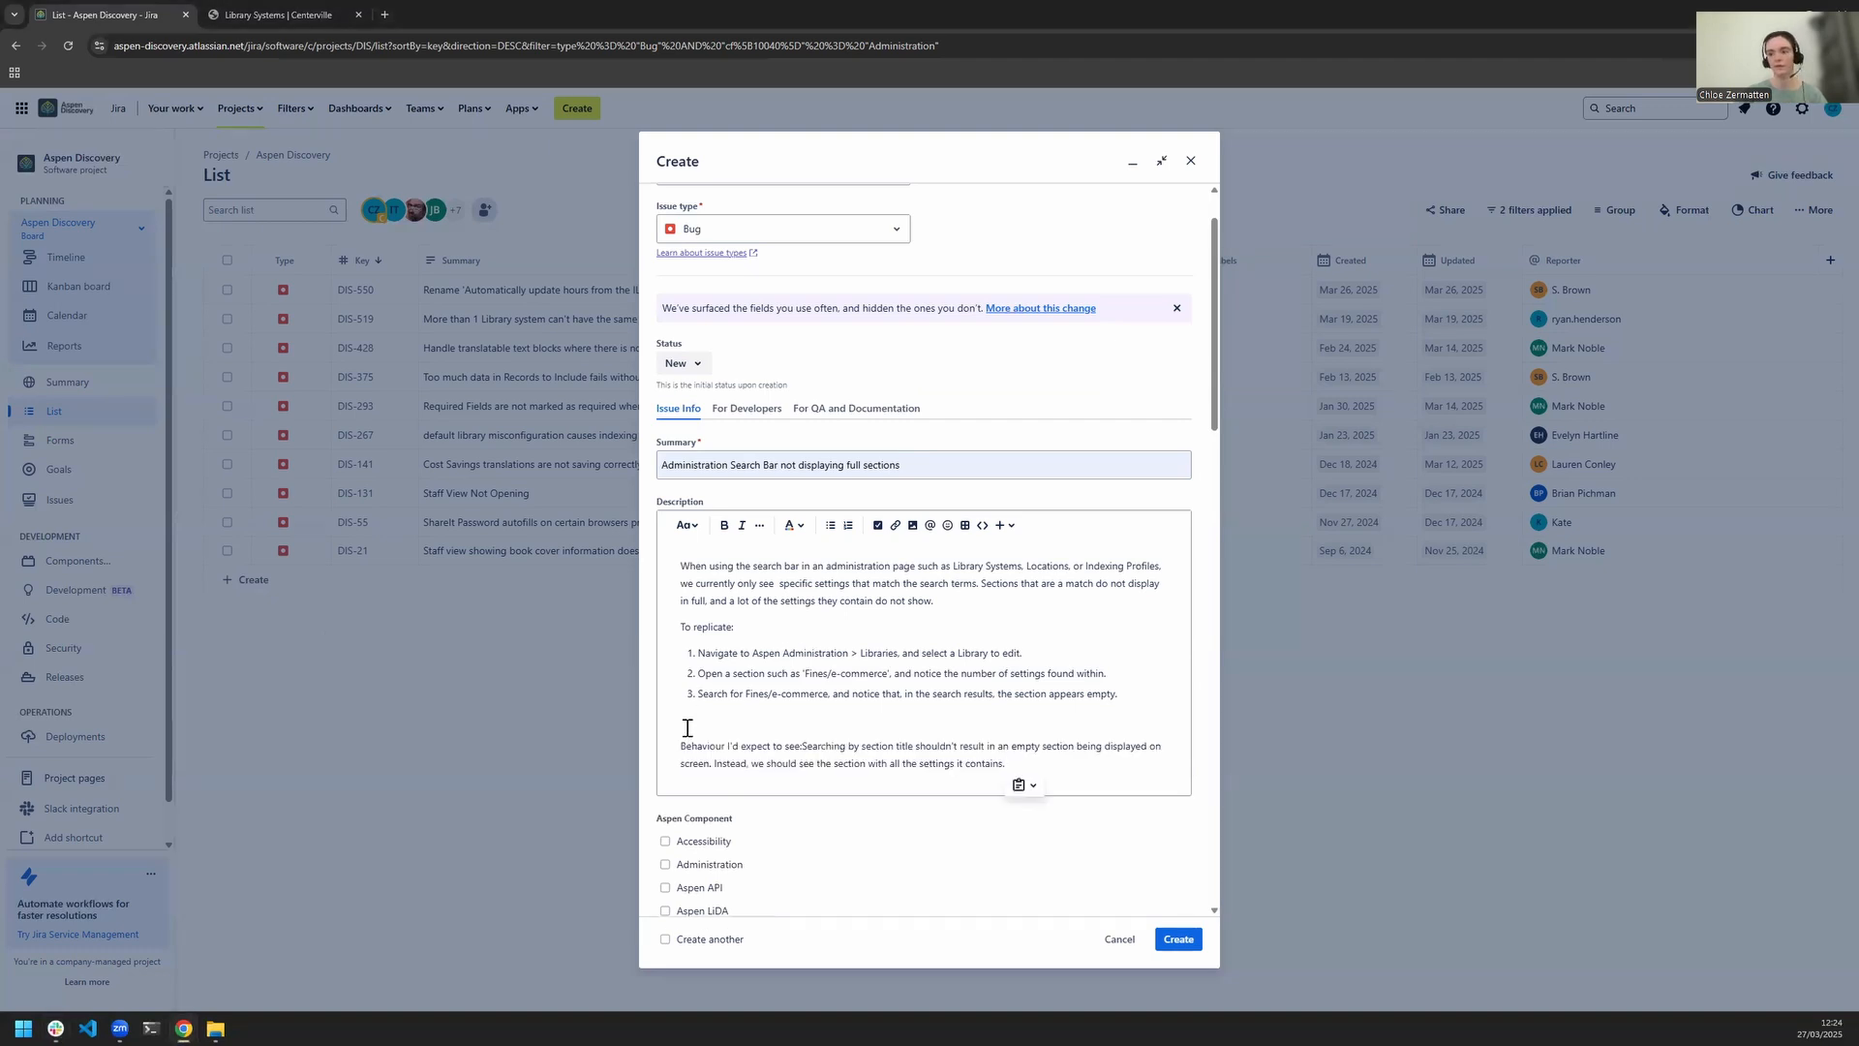
{"action": "left_click", "coordinate": [808, 745]}
{"action": "key", "text": "BackSpace"}
{"action": "type", "text": "s"}
{"action": "key", "text": "Return"}
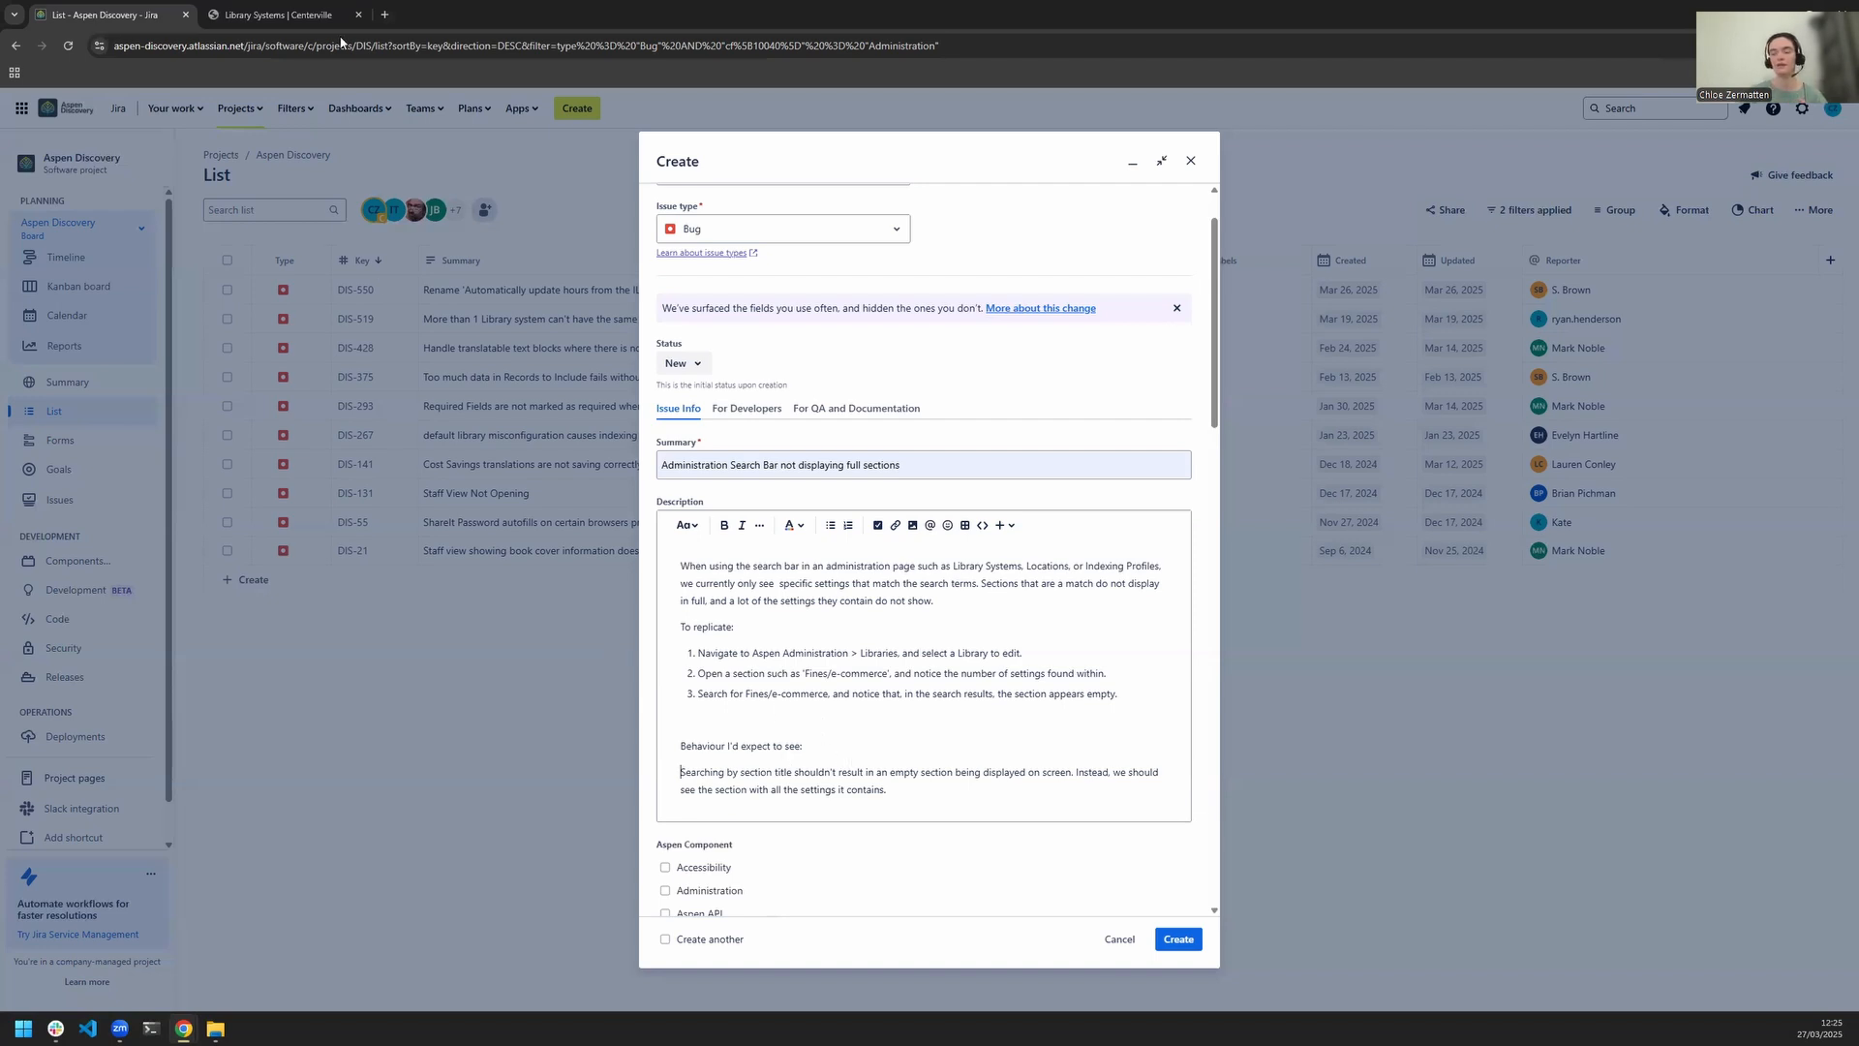
- Switch to the Aspen Library Systems page and examine the Fines/e-commerce settings returned for the "Fines" property search
{"action": "left_click", "coordinate": [276, 14]}
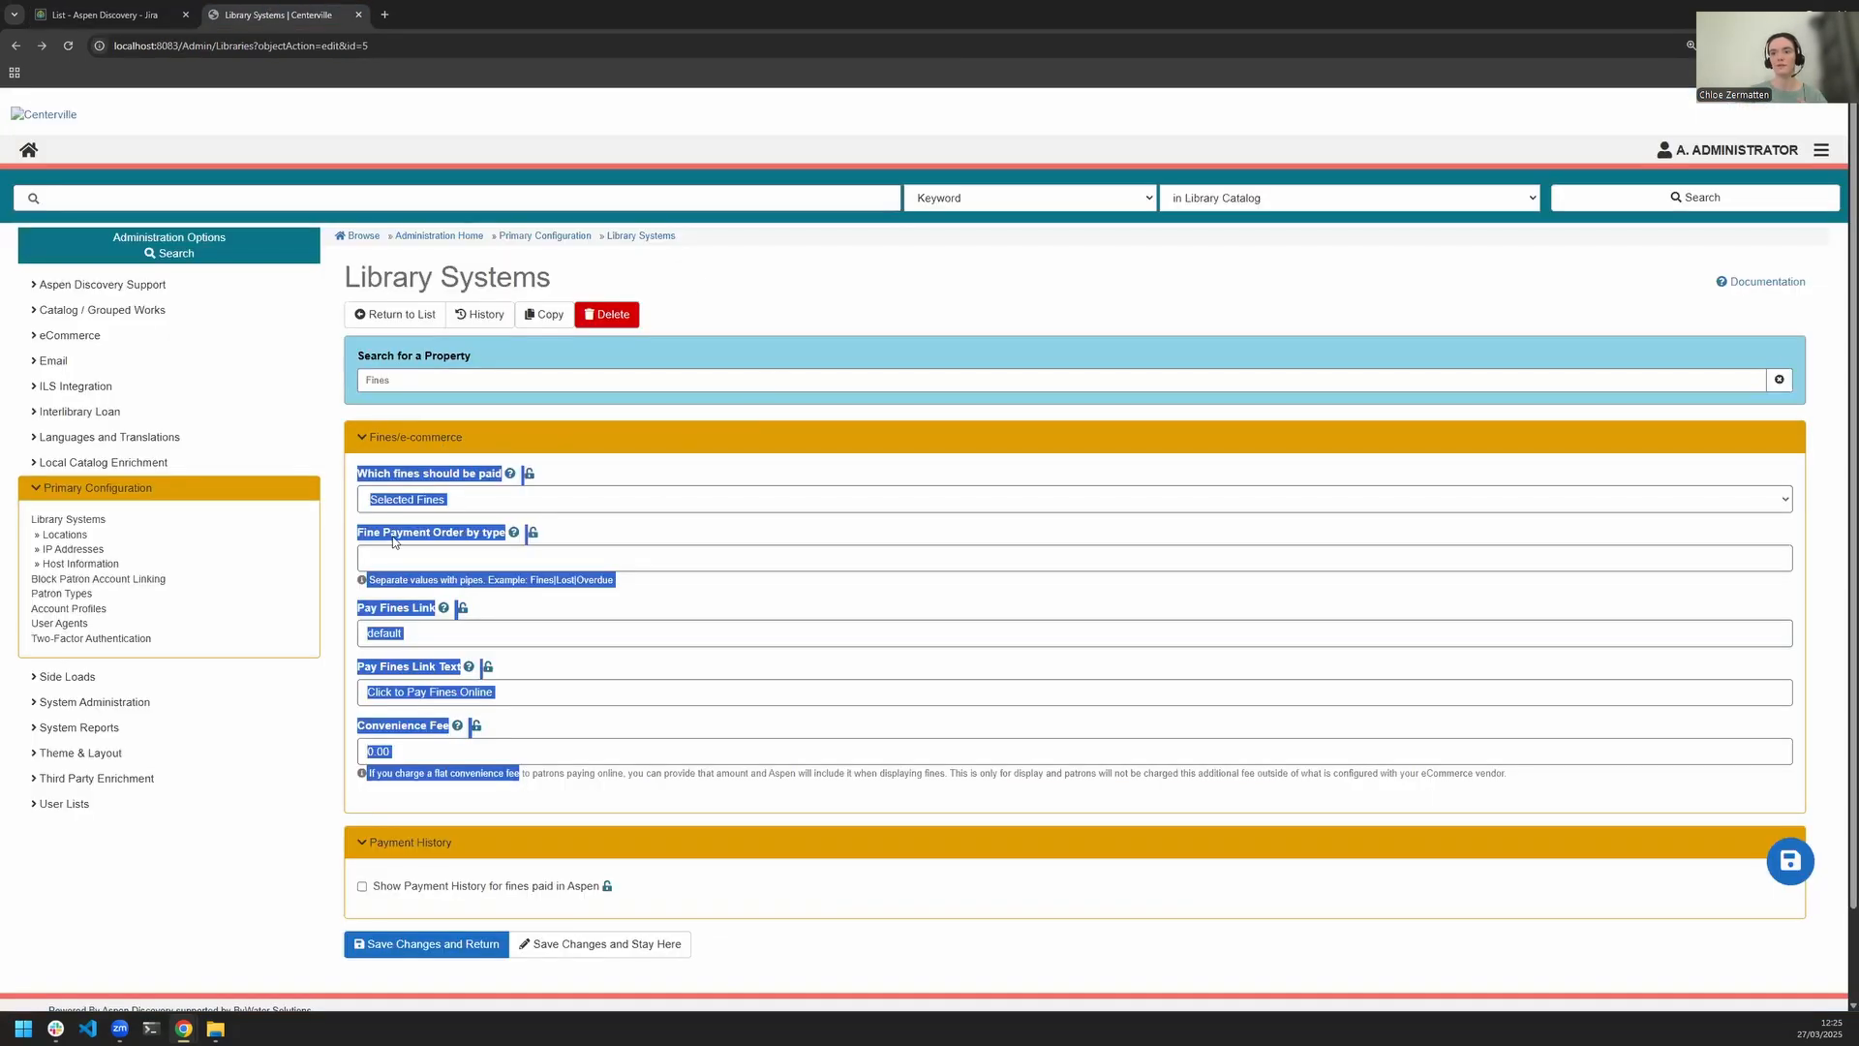
{"action": "double_click", "coordinate": [550, 773]}
{"action": "left_click_drag", "start_coordinate": [455, 695], "coordinate": [381, 775]}
{"action": "left_click", "coordinate": [598, 717]}
{"action": "left_click_drag", "start_coordinate": [394, 380], "coordinate": [355, 380]}
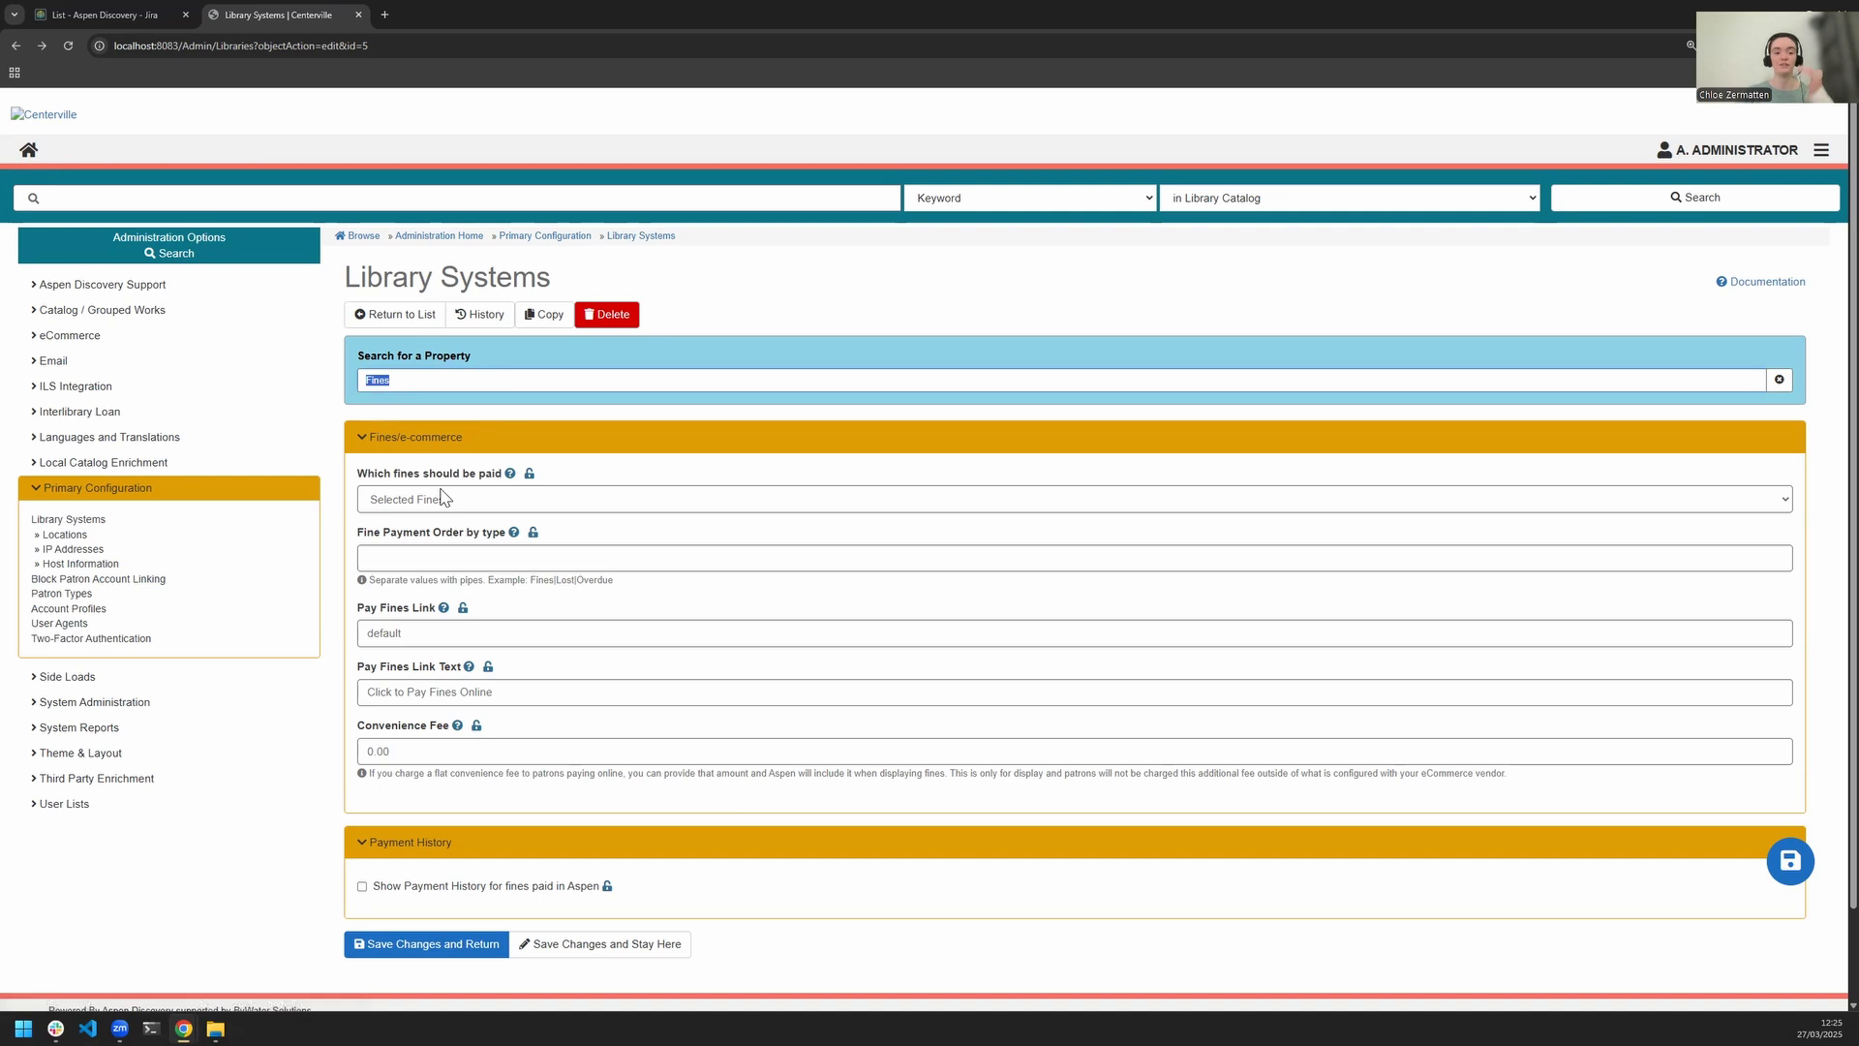
- Return to the Jira bug form and remove the blank lines before and after the expected behaviour text in the description
{"action": "left_click", "coordinate": [97, 14]}
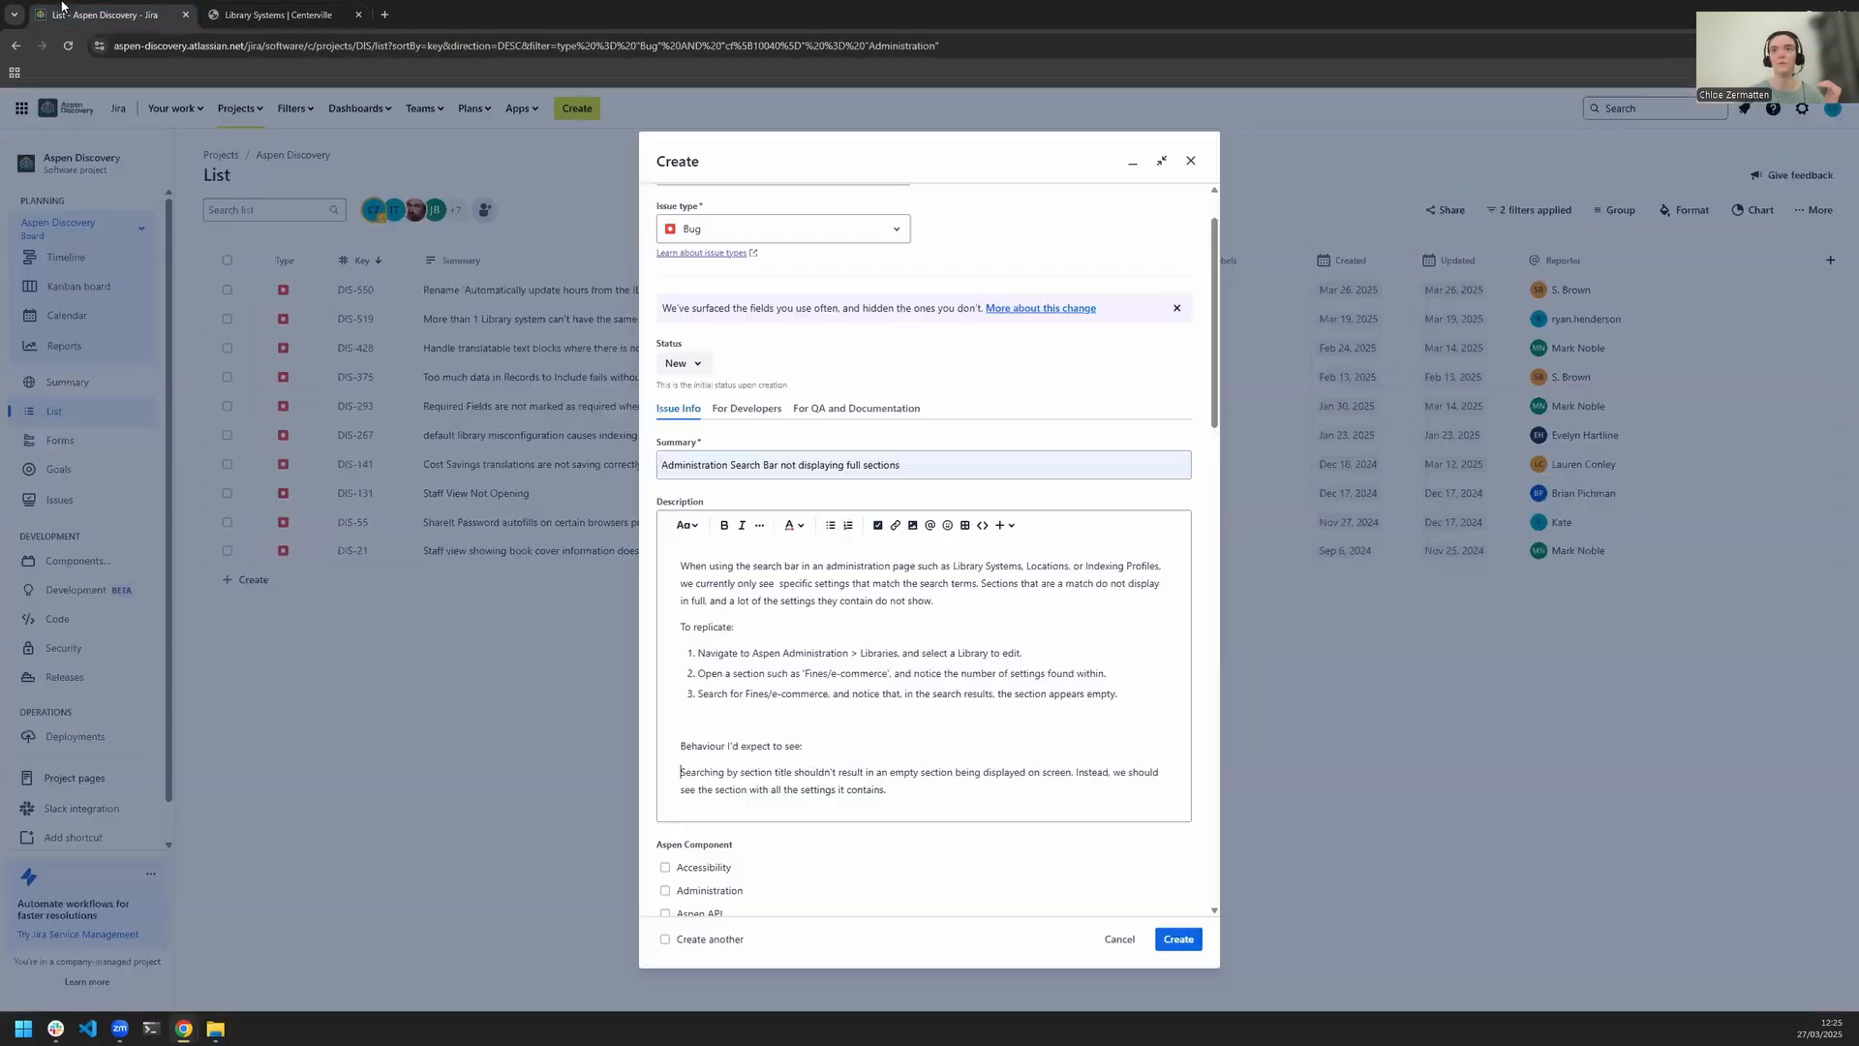
{"action": "left_click", "coordinate": [714, 723]}
{"action": "key", "text": "BackSpace"}
{"action": "left_click", "coordinate": [1076, 674]}
{"action": "left_click", "coordinate": [887, 780]}
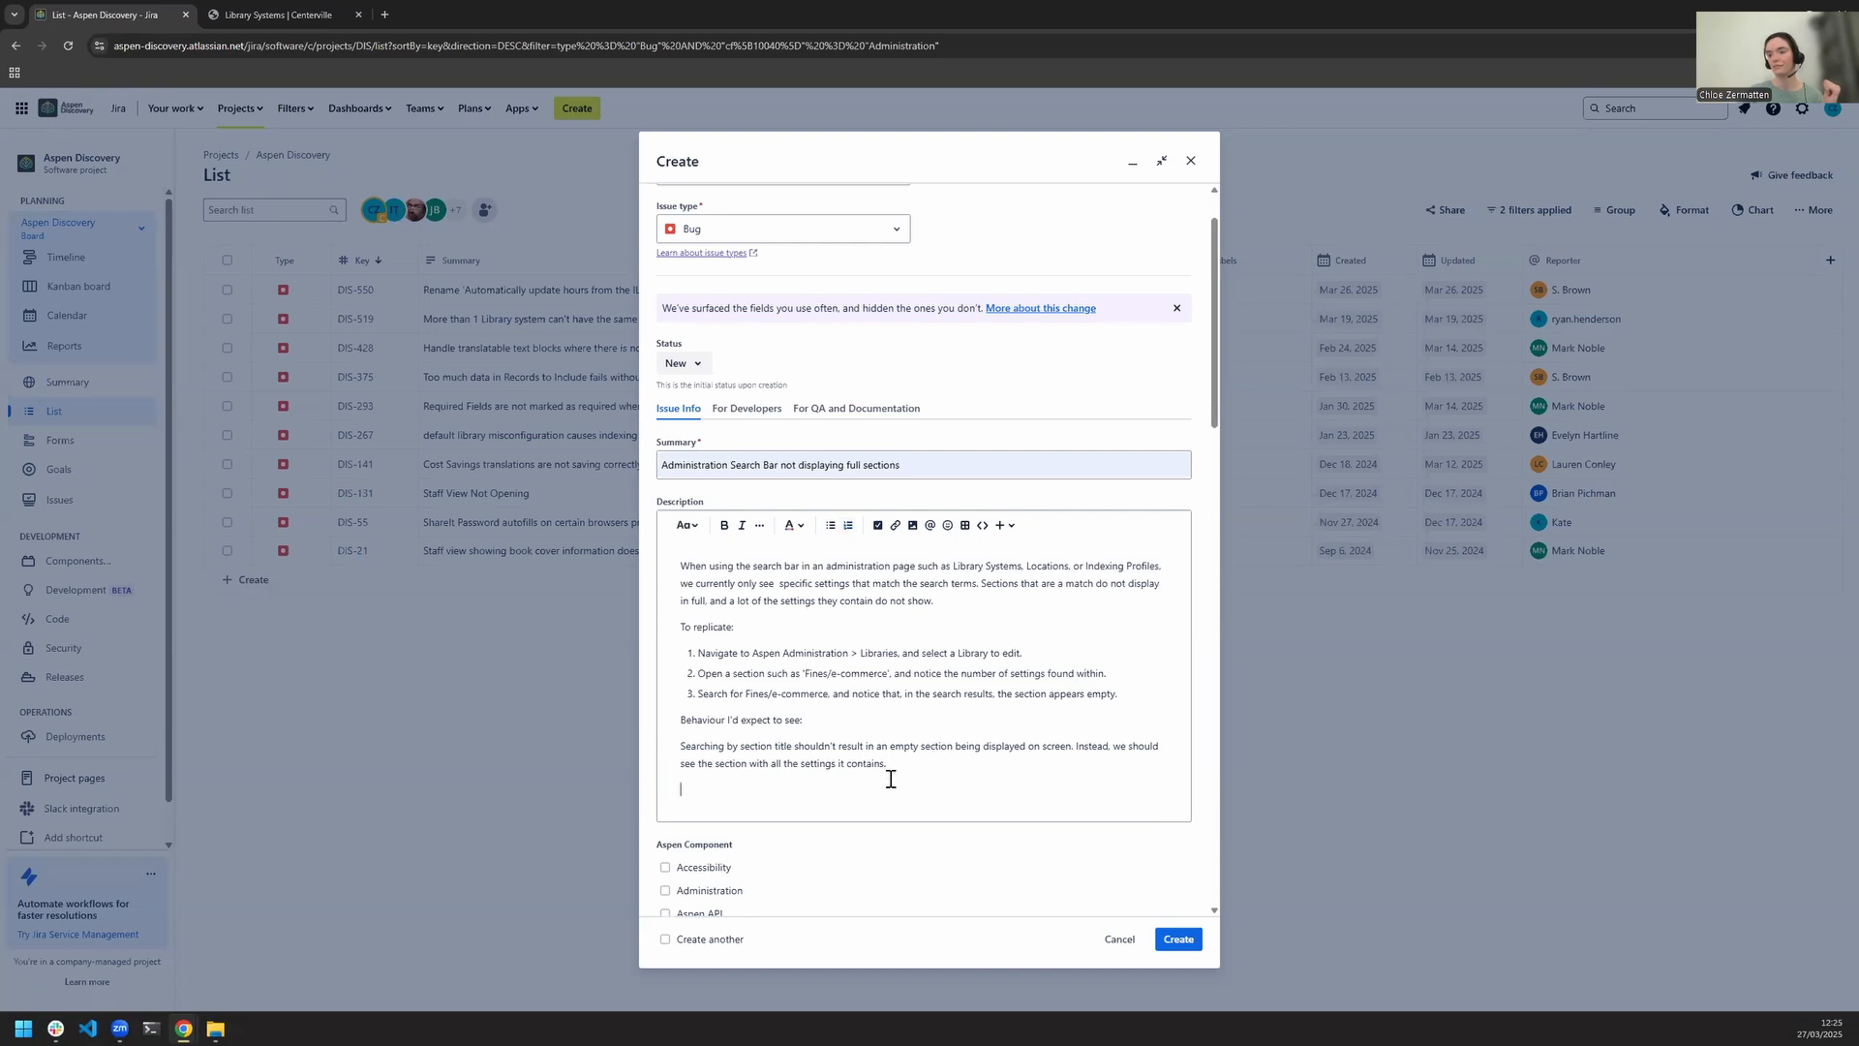
{"action": "key", "text": "BackSpace"}
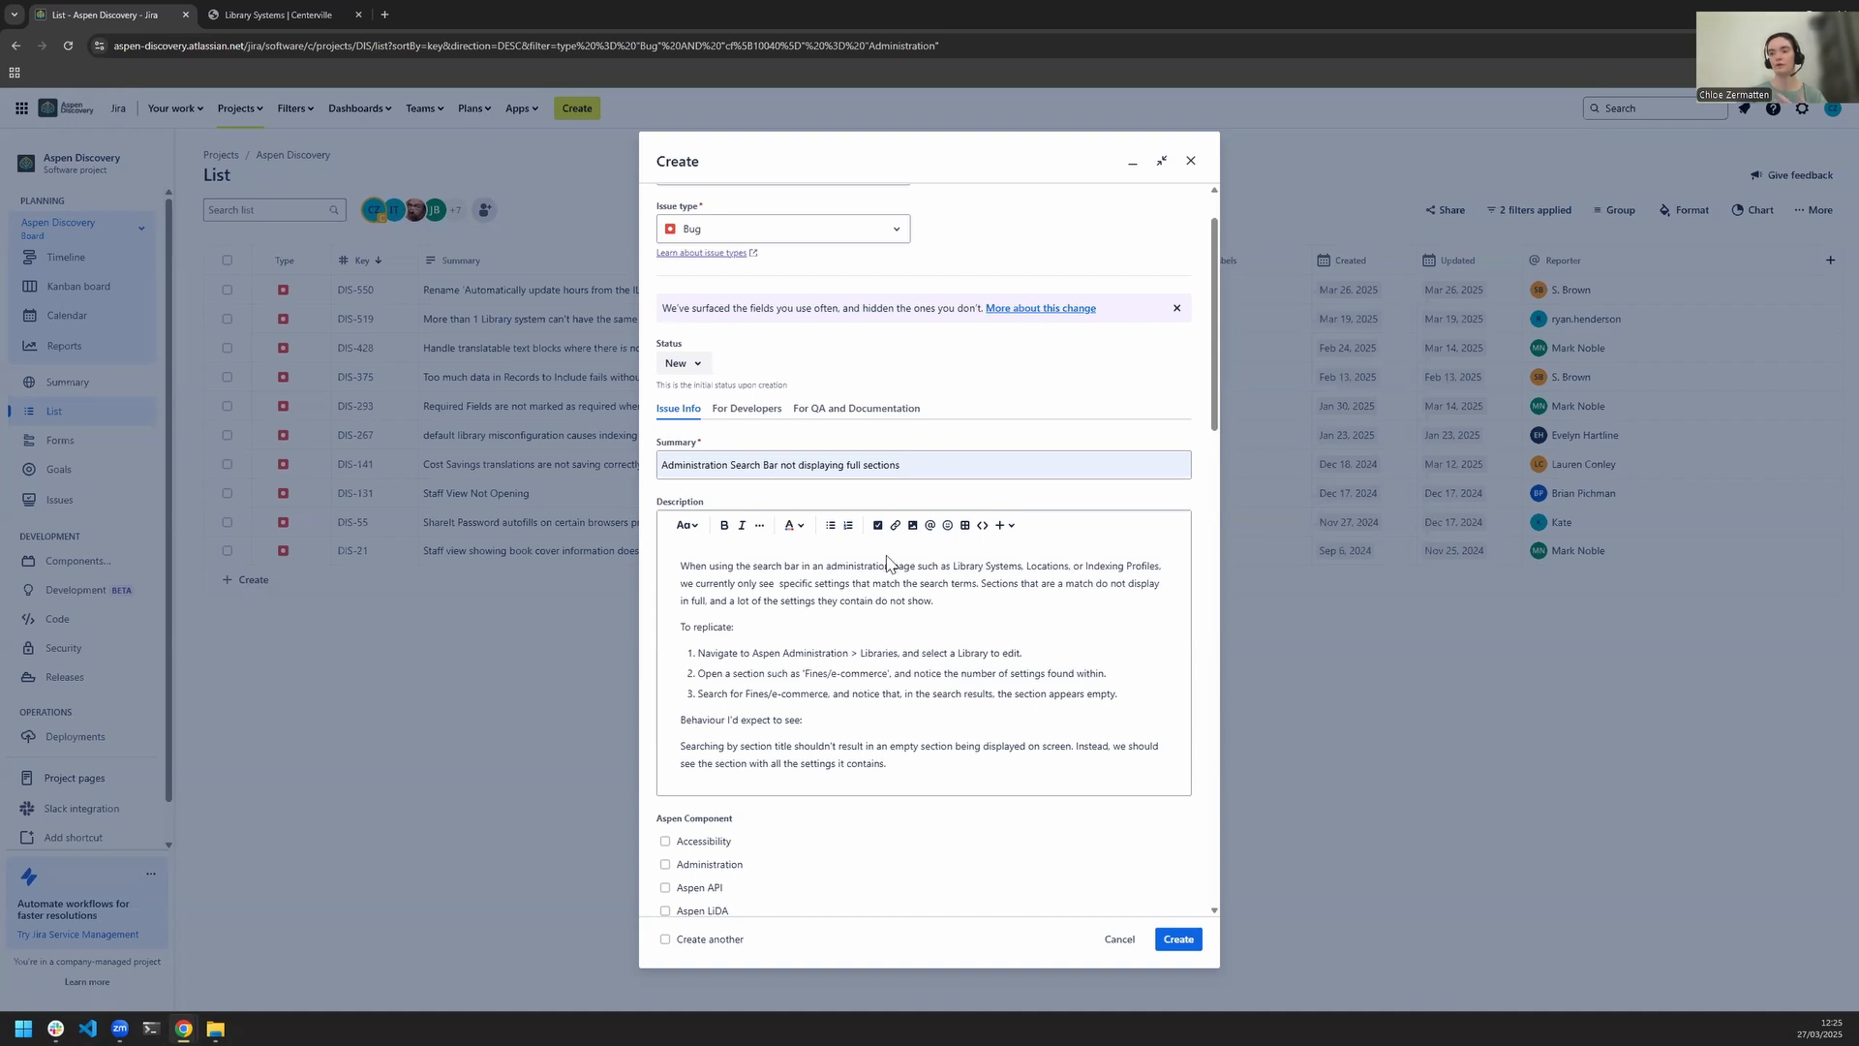
- Review the finished description's expected behaviour paragraph, opening explanation and replication steps
{"action": "triple_click", "coordinate": [910, 760]}
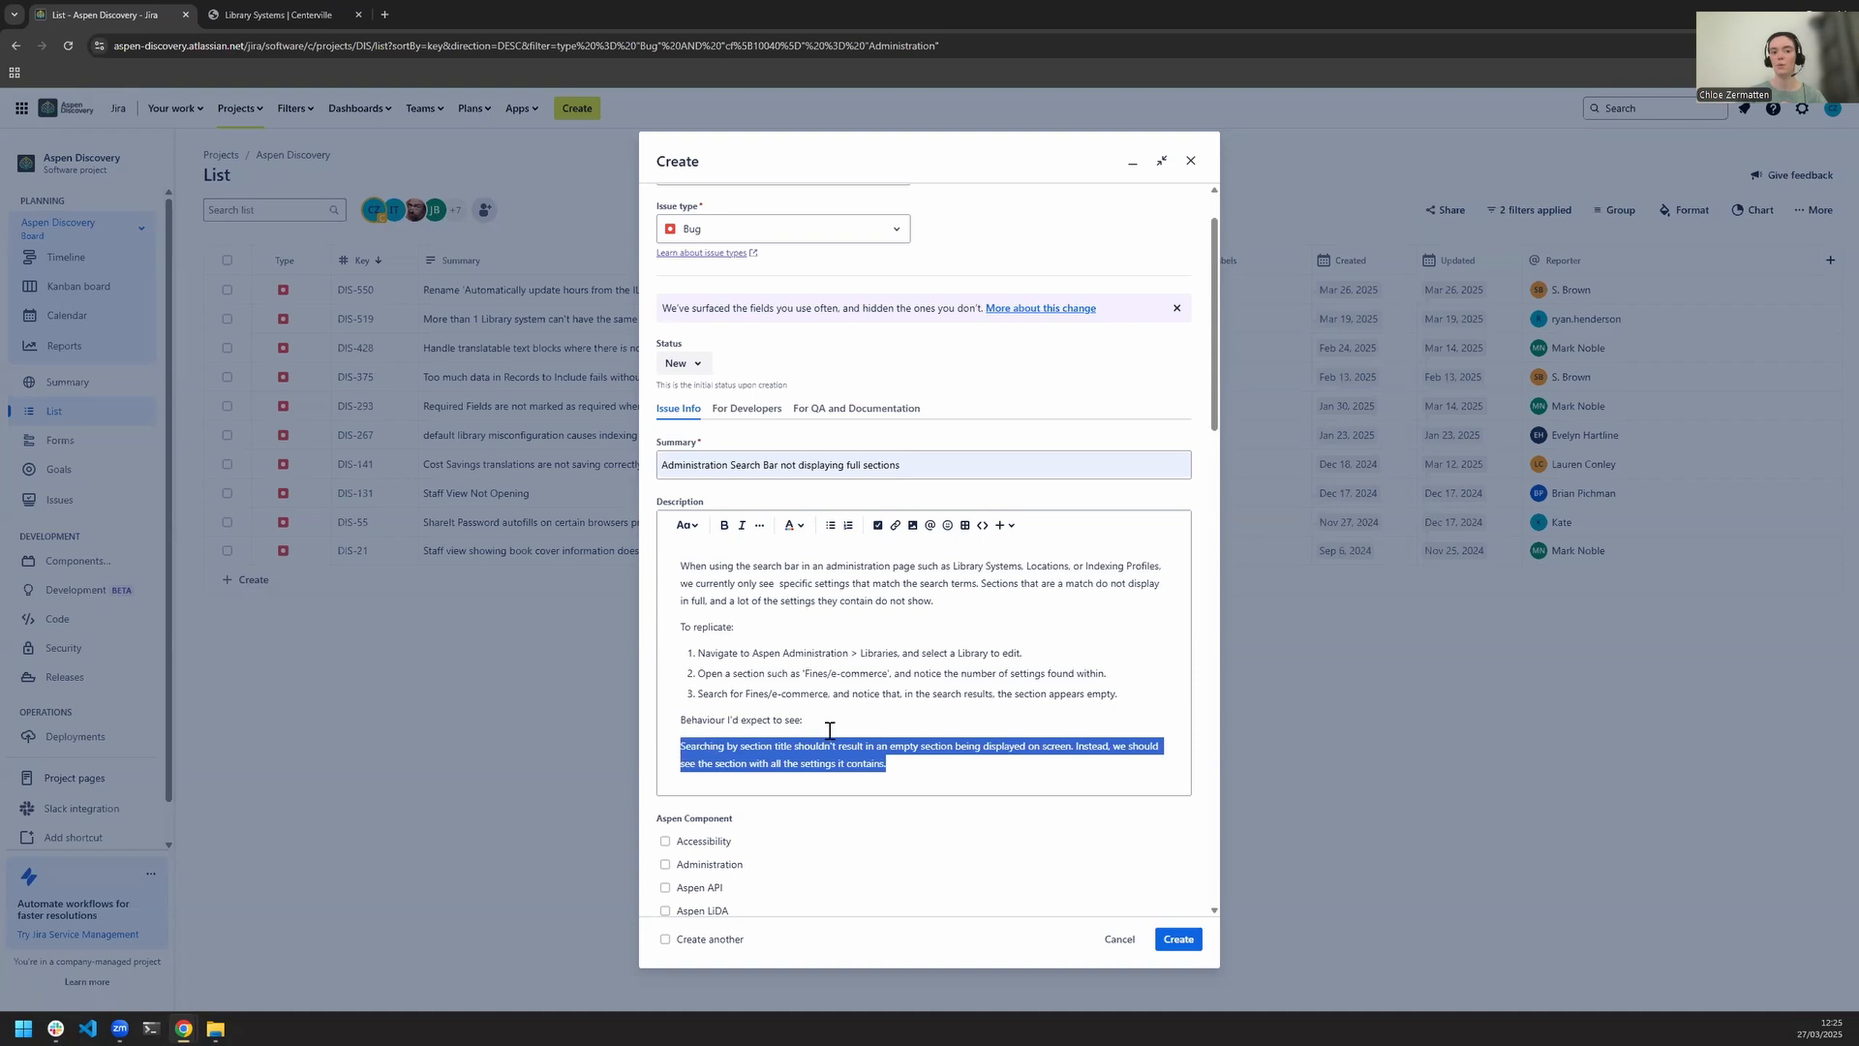
{"action": "left_click_drag", "start_coordinate": [934, 602], "coordinate": [678, 565]}
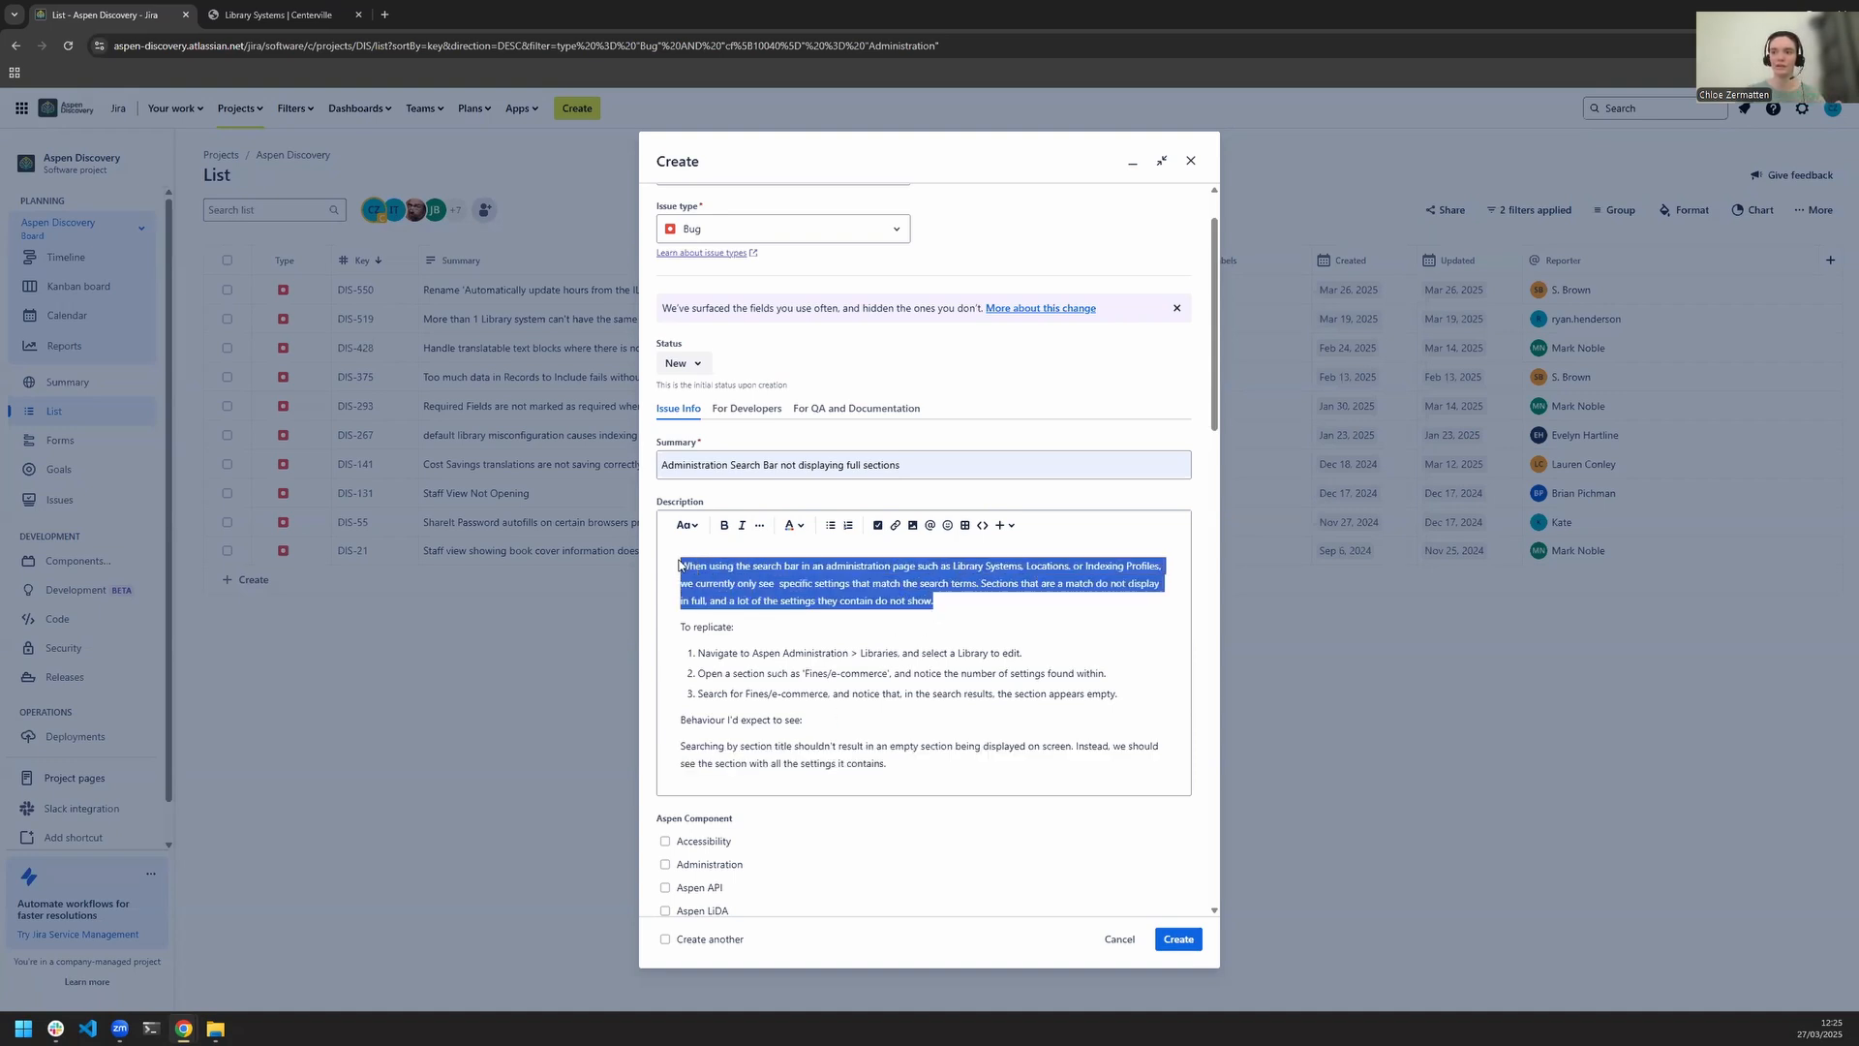
{"action": "left_click", "coordinate": [972, 608]}
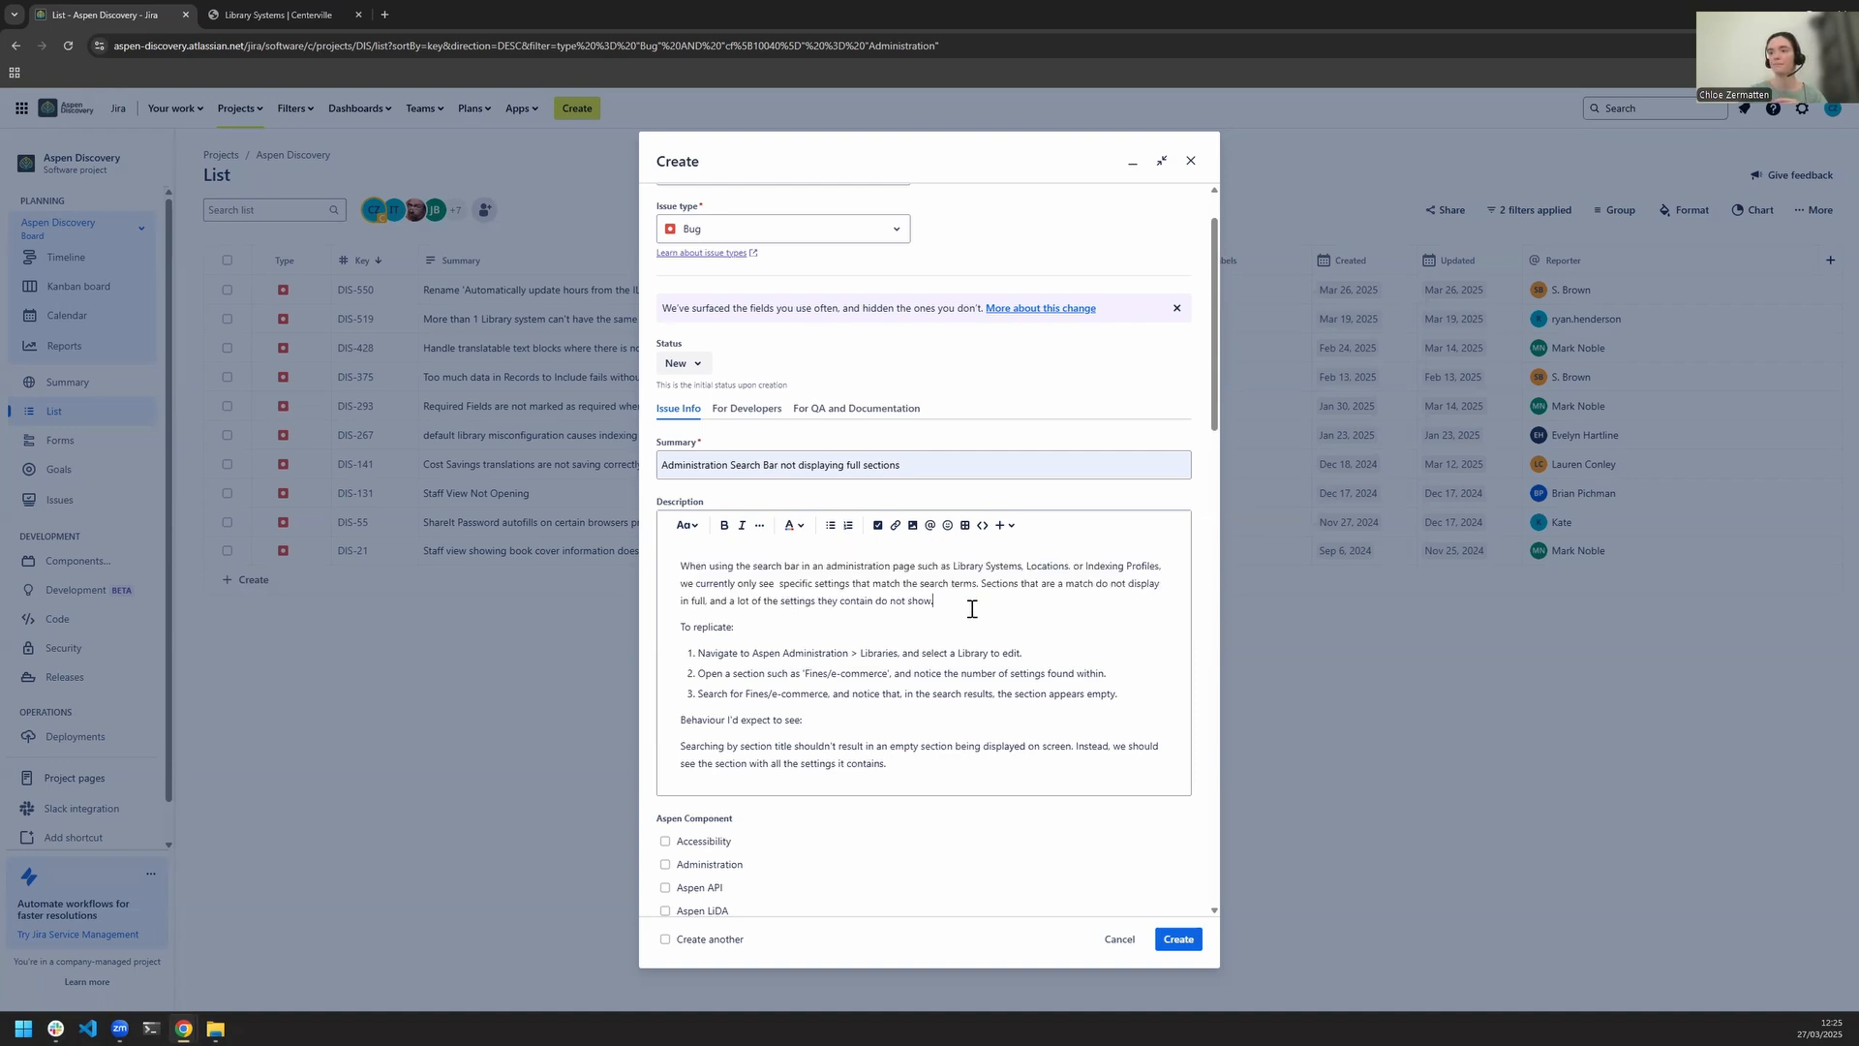
{"action": "left_click", "coordinate": [681, 567]}
{"action": "left_click_drag", "start_coordinate": [708, 571], "coordinate": [979, 614]}
{"action": "left_click", "coordinate": [875, 671]}
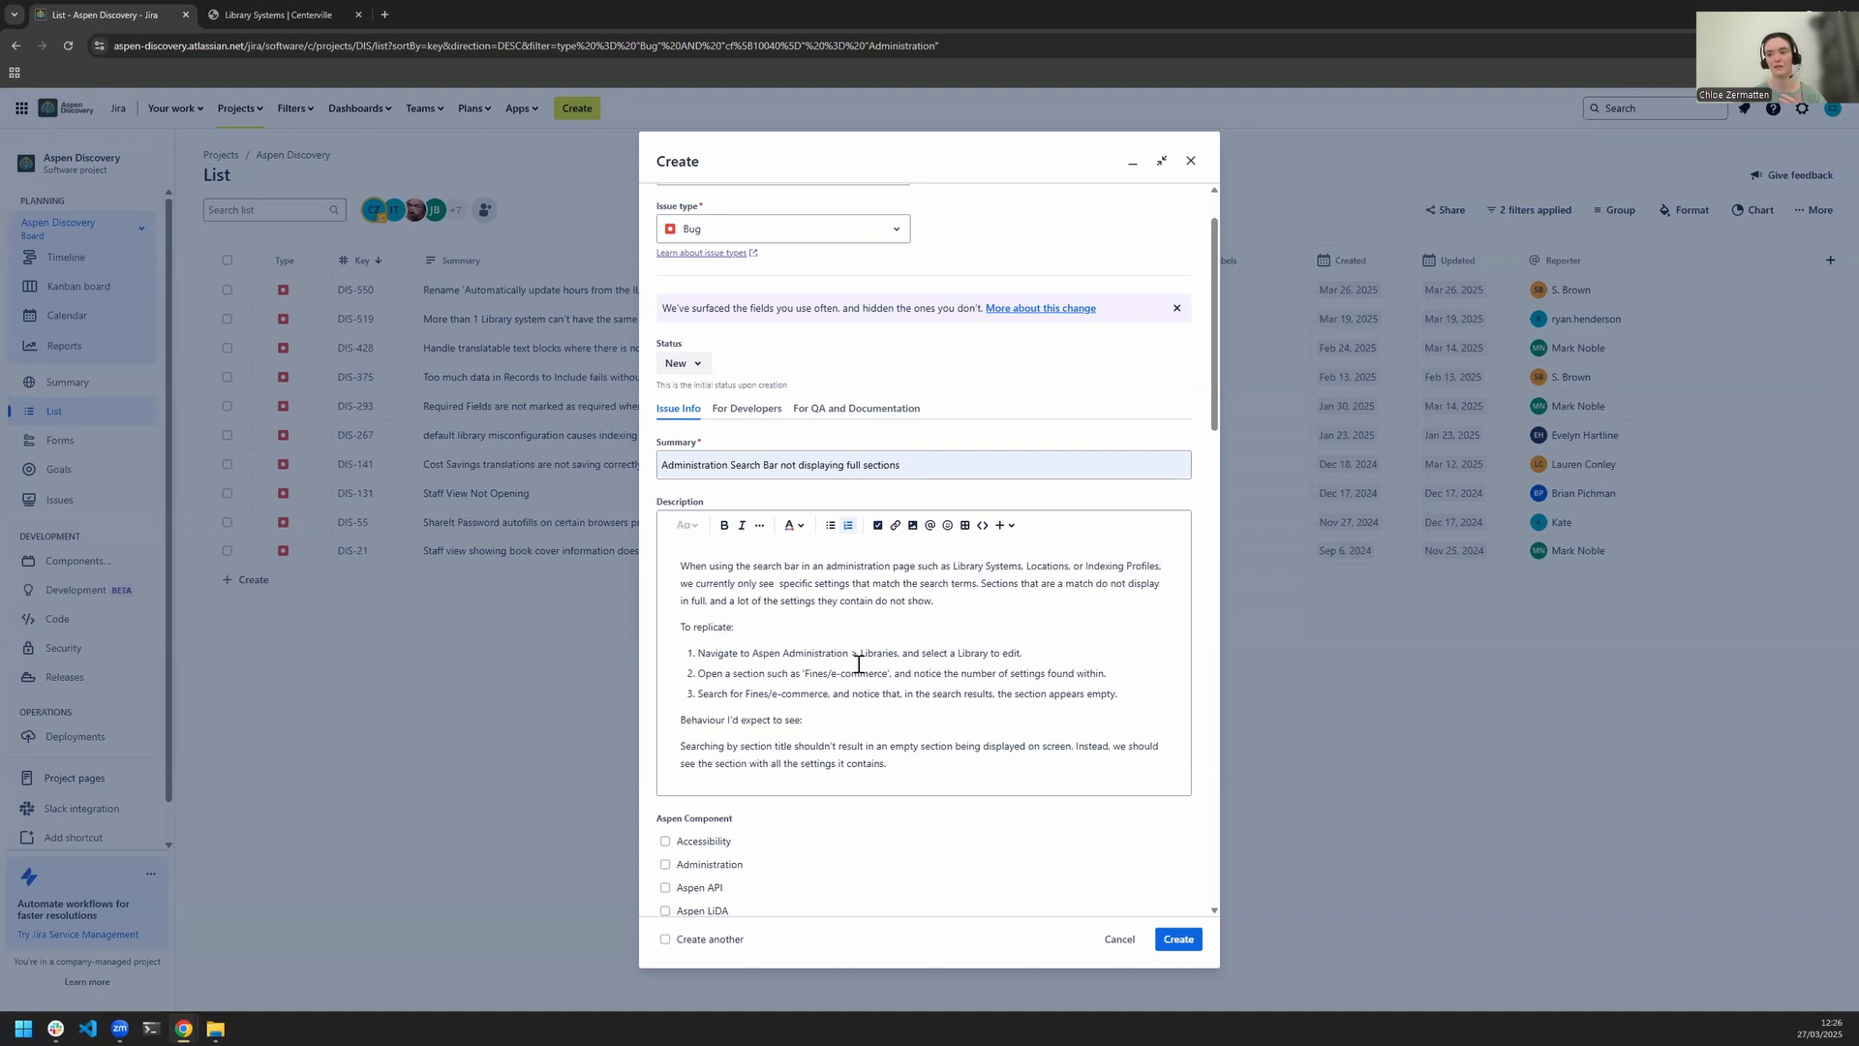
- Select Administration as the bug's Aspen Component
{"action": "scroll", "coordinate": [852, 649], "scroll_direction": "down", "scroll_amount": 2}
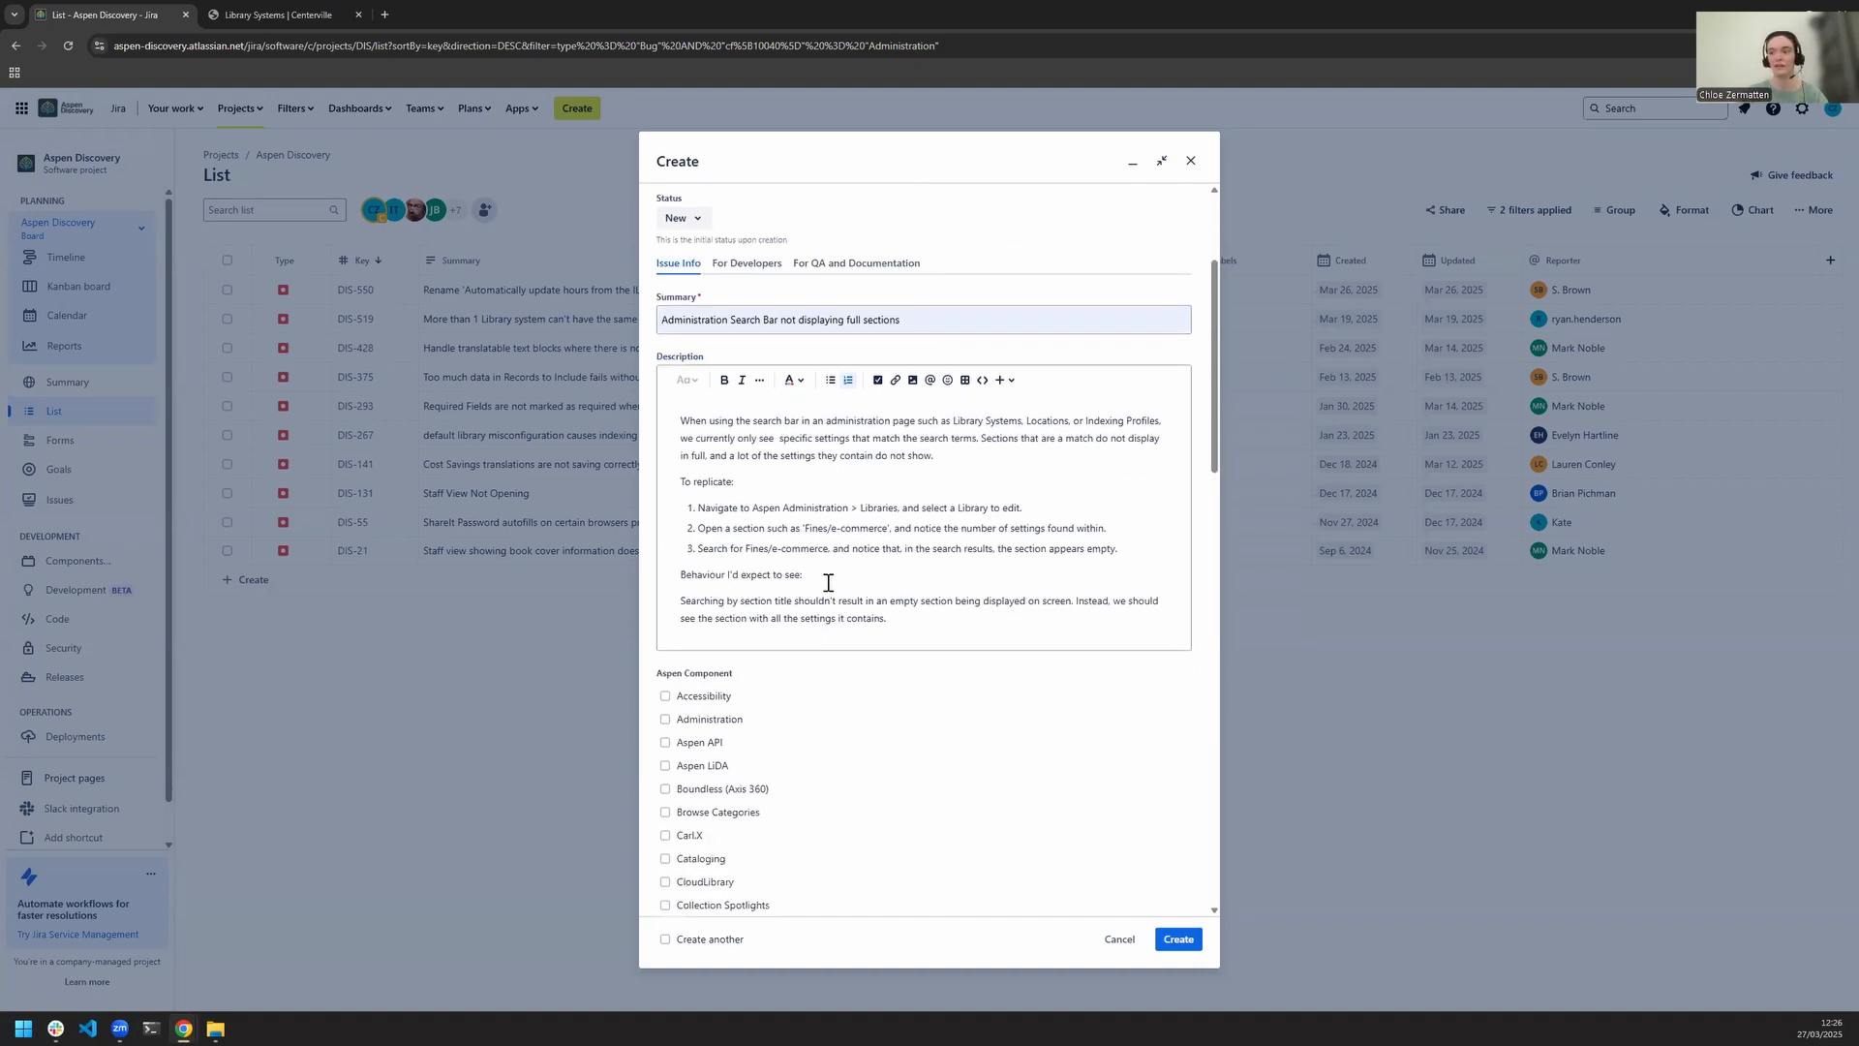
{"action": "scroll", "coordinate": [867, 581], "scroll_direction": "down", "scroll_amount": 3}
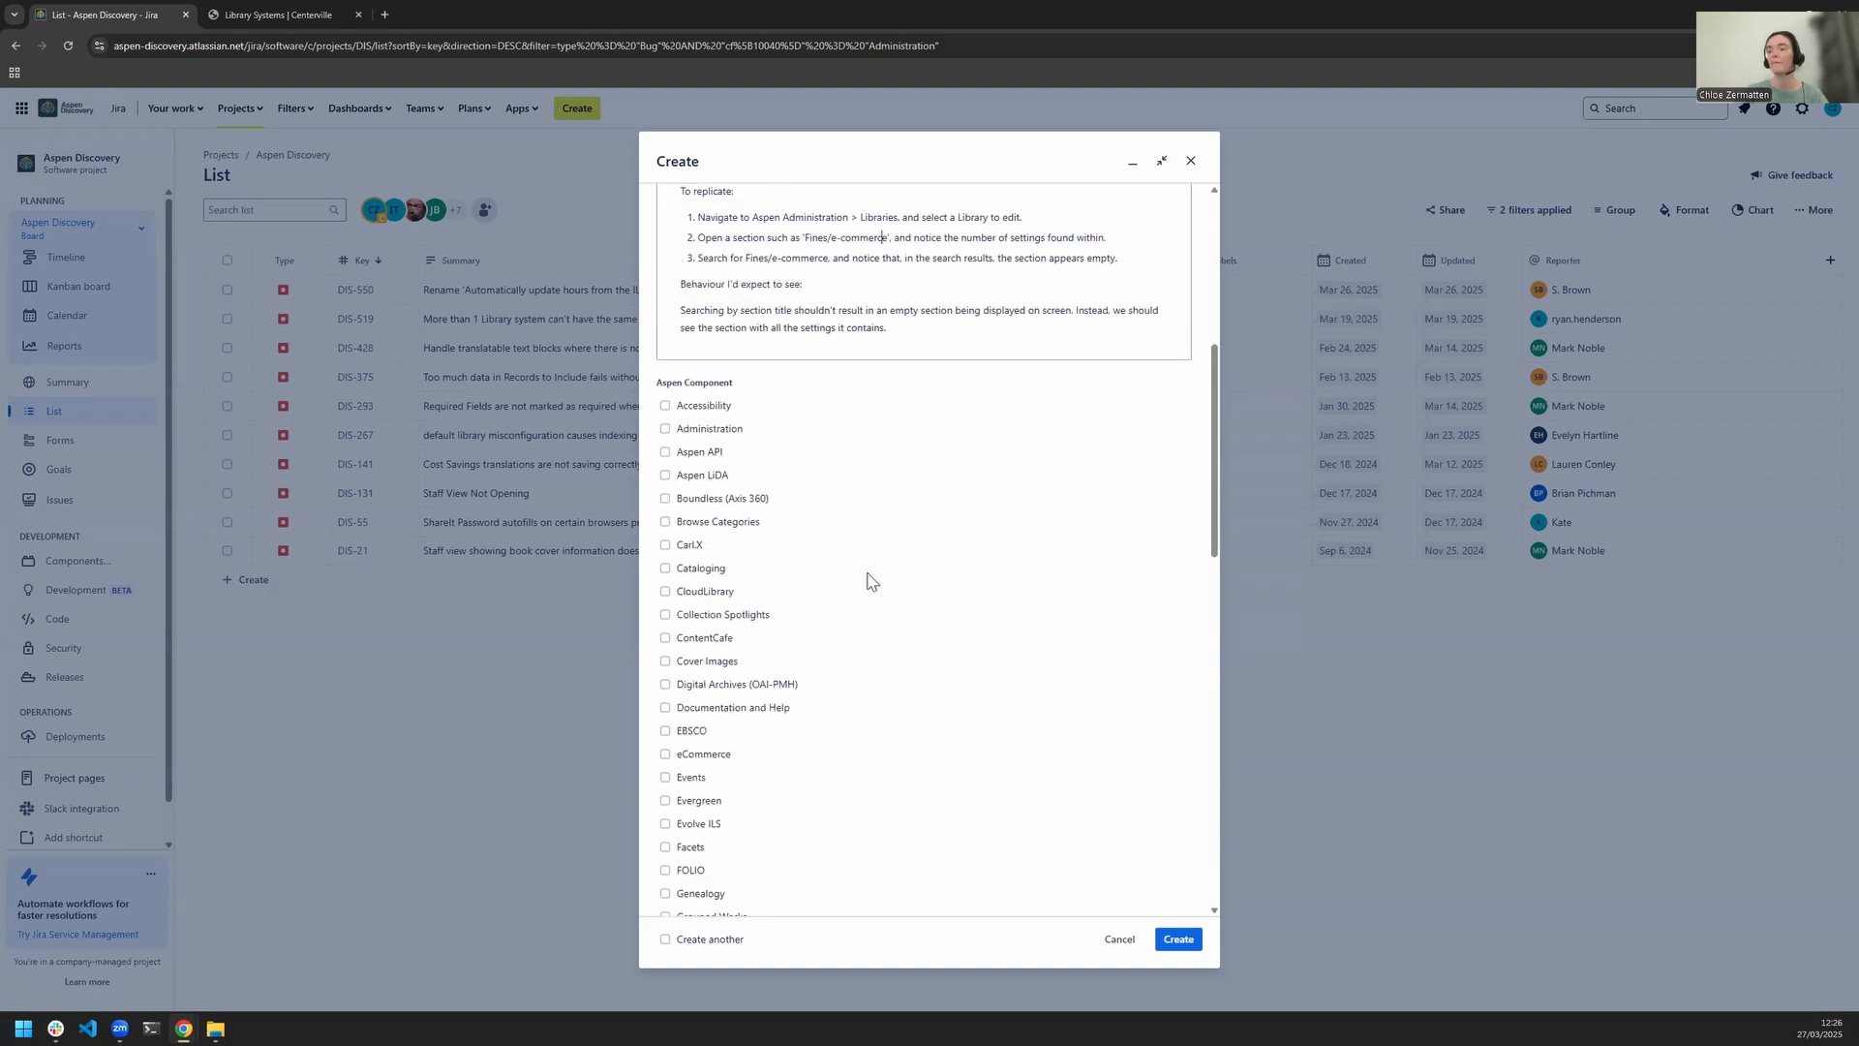
{"action": "scroll", "coordinate": [867, 580], "scroll_direction": "down", "scroll_amount": 1}
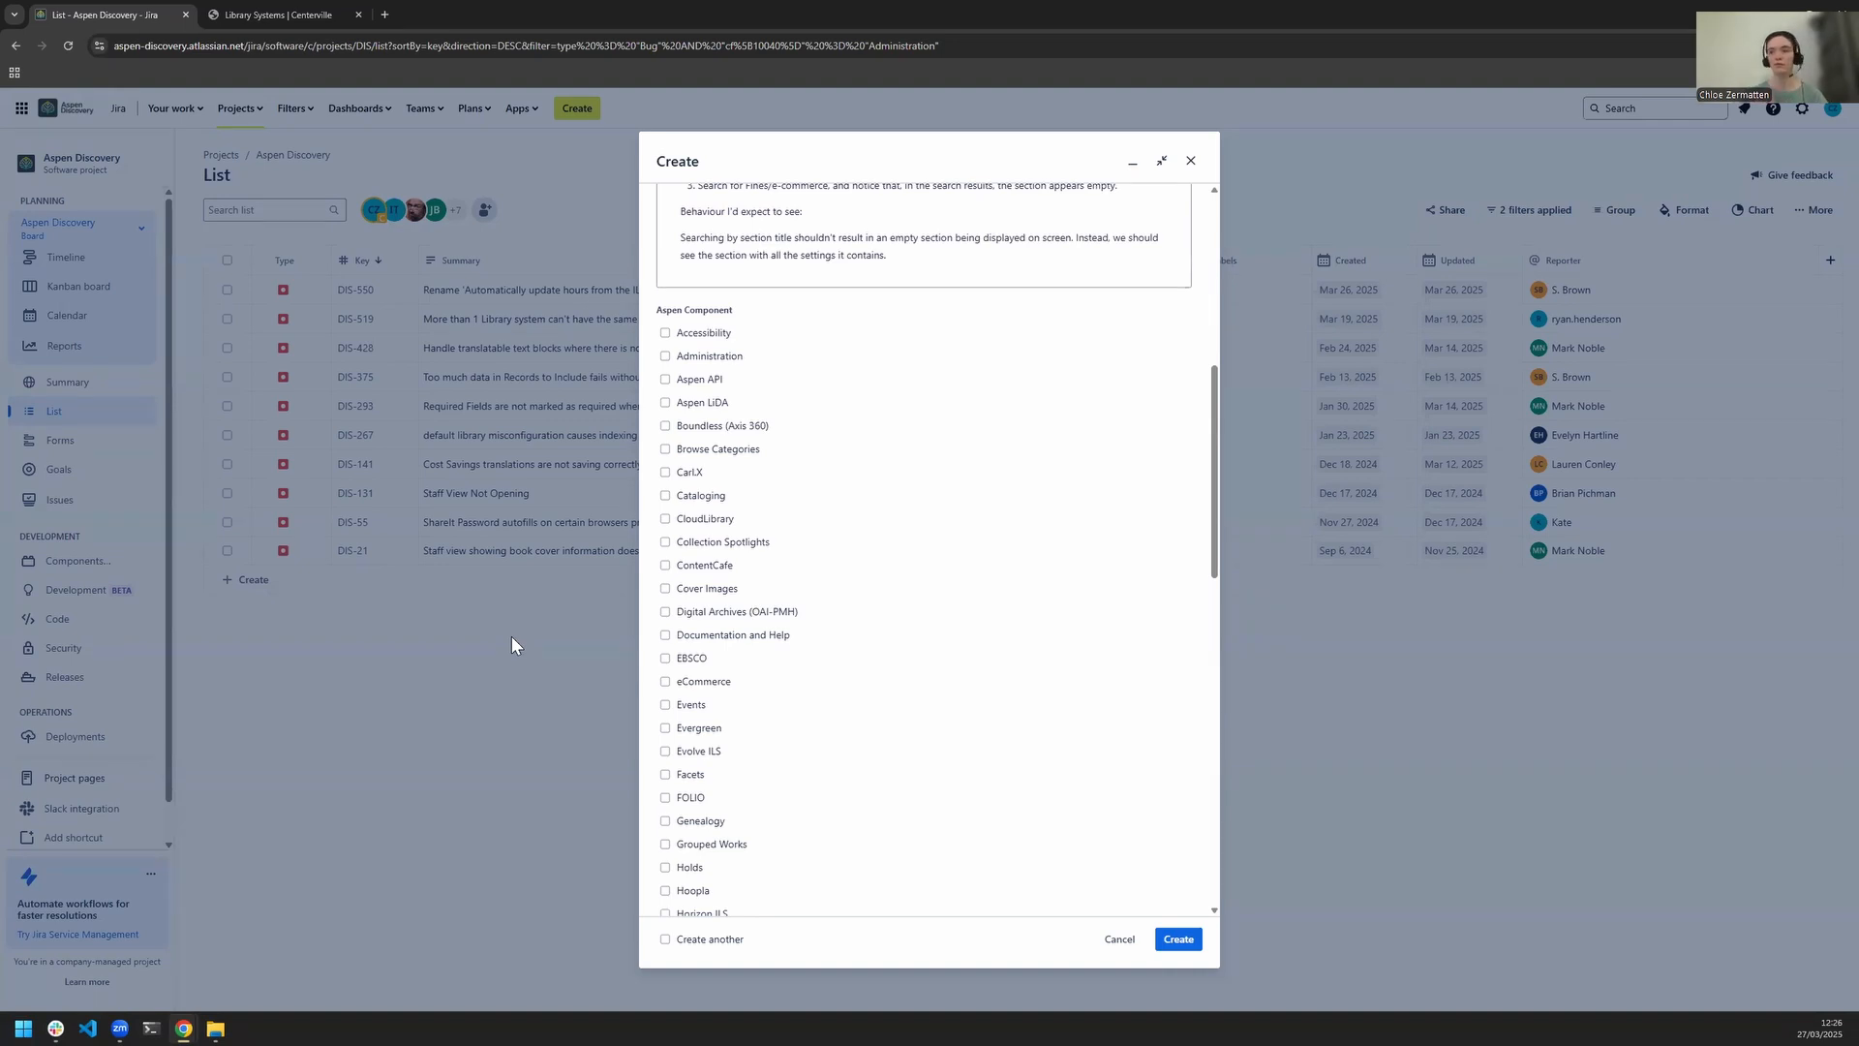
{"action": "left_click_drag", "start_coordinate": [656, 309], "coordinate": [742, 321]}
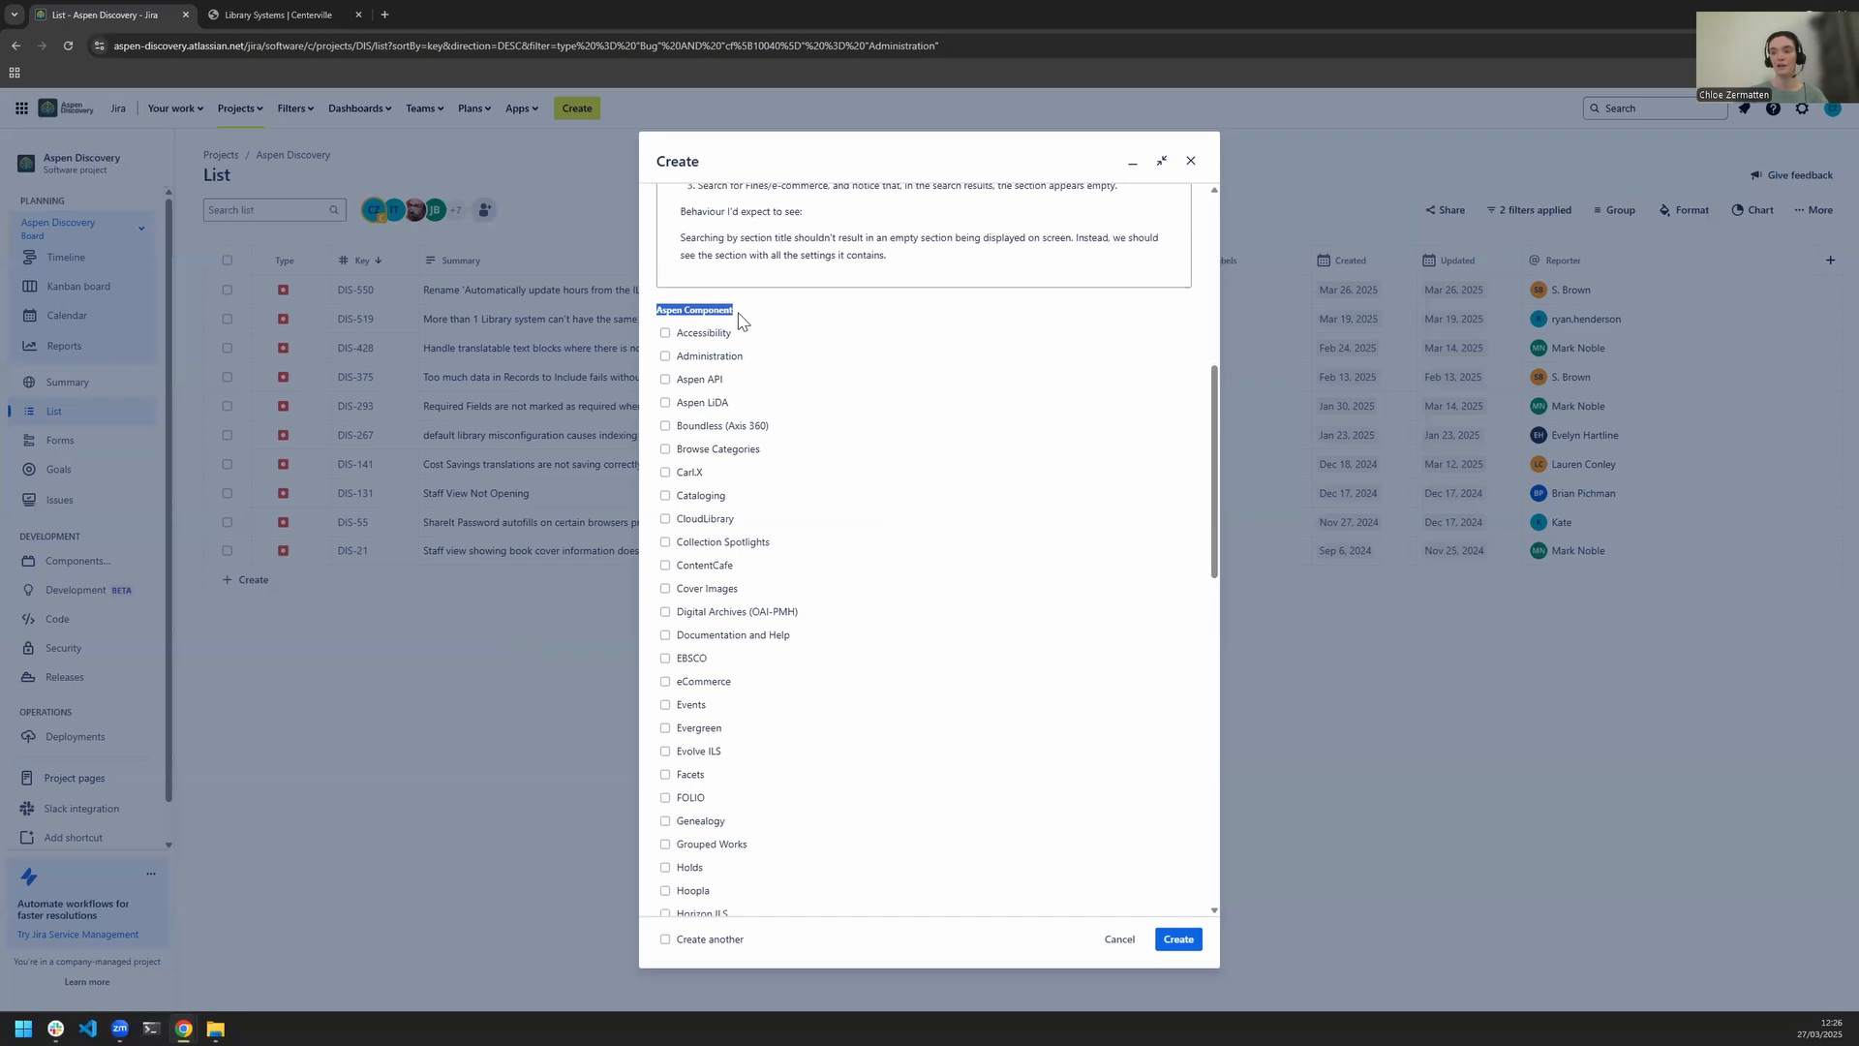
{"action": "left_click", "coordinate": [281, 15]}
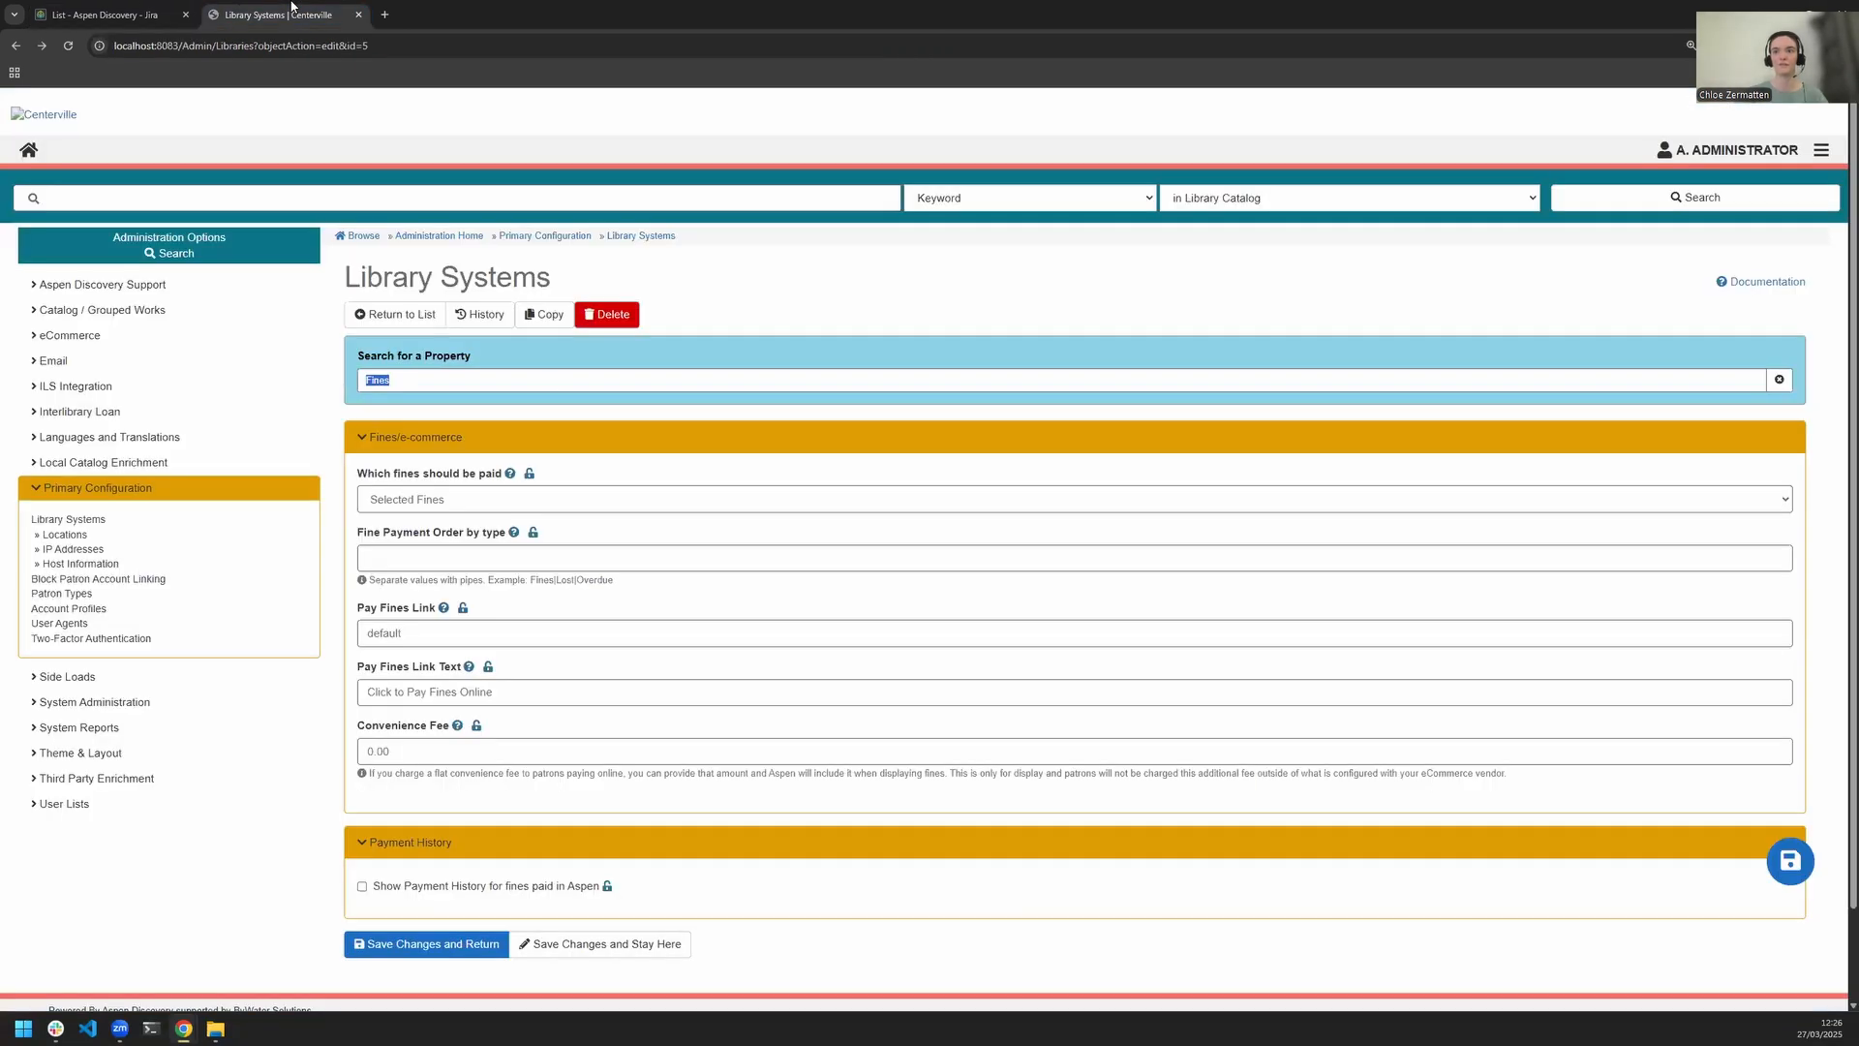
{"action": "left_click", "coordinate": [105, 15]}
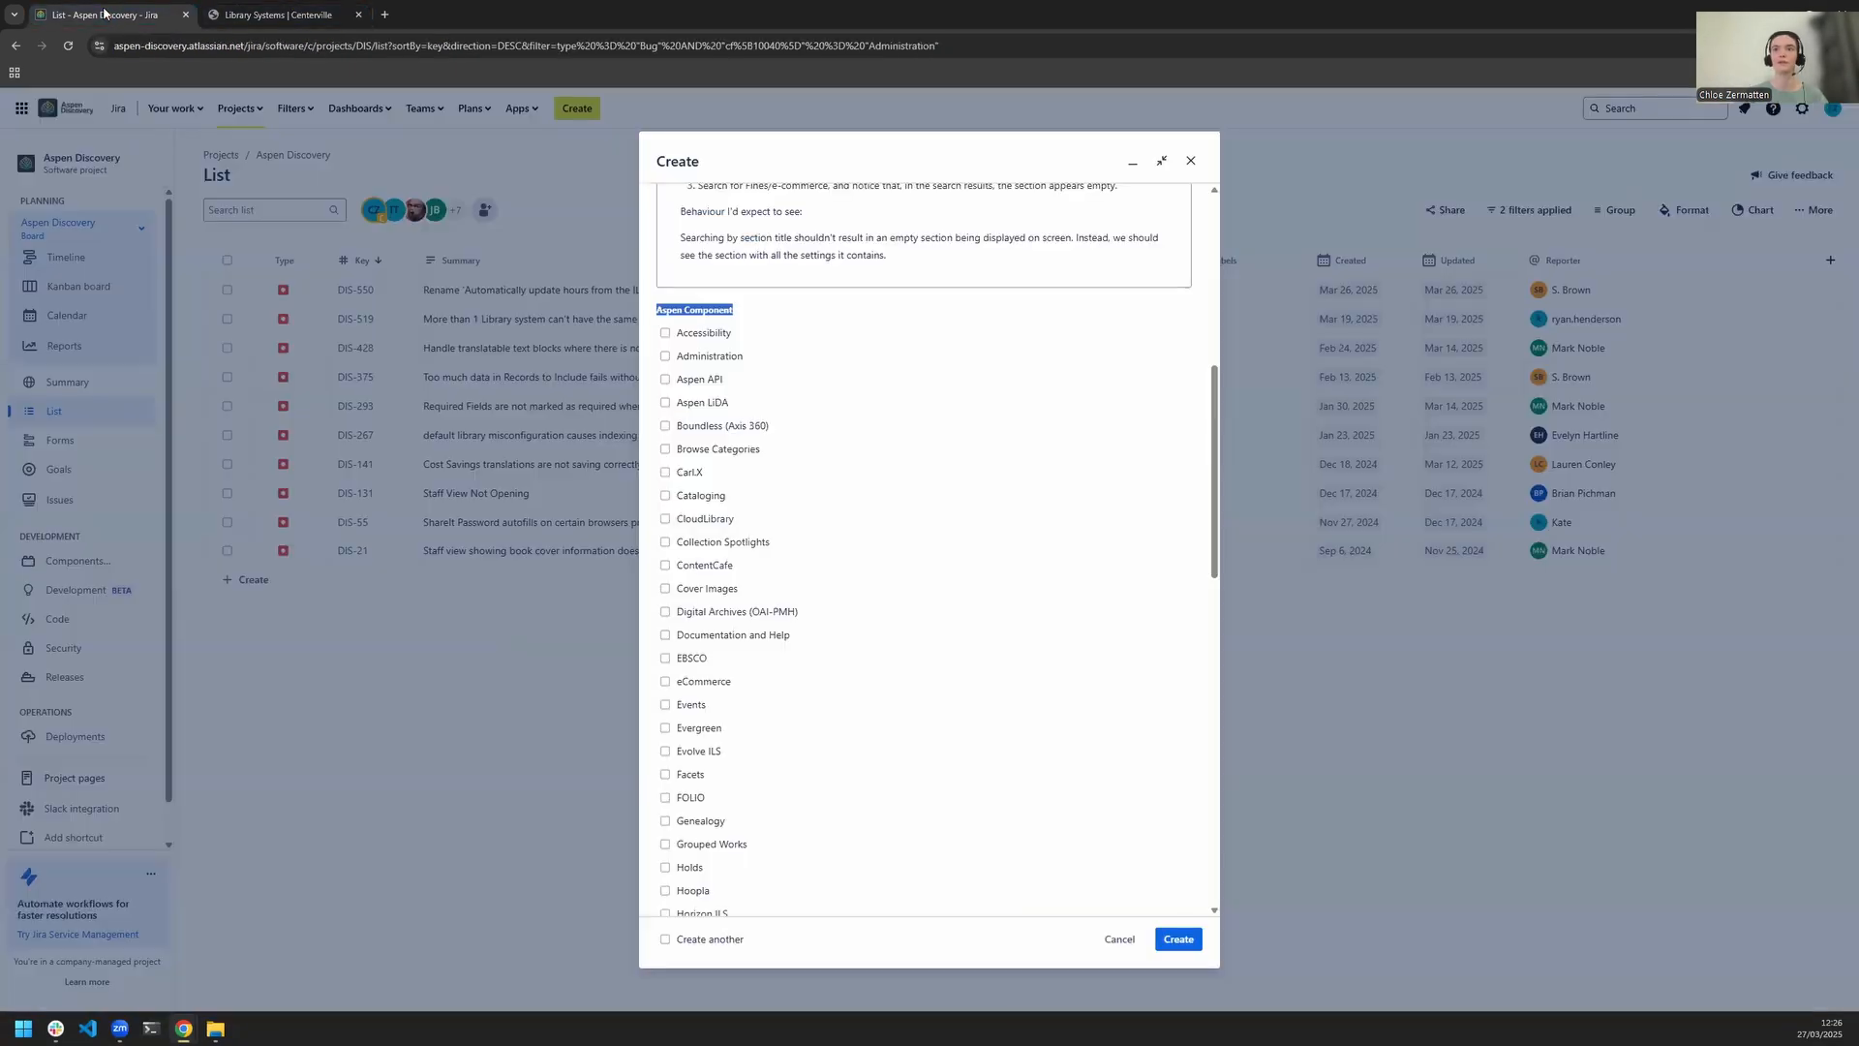
{"action": "left_click", "coordinate": [666, 357]}
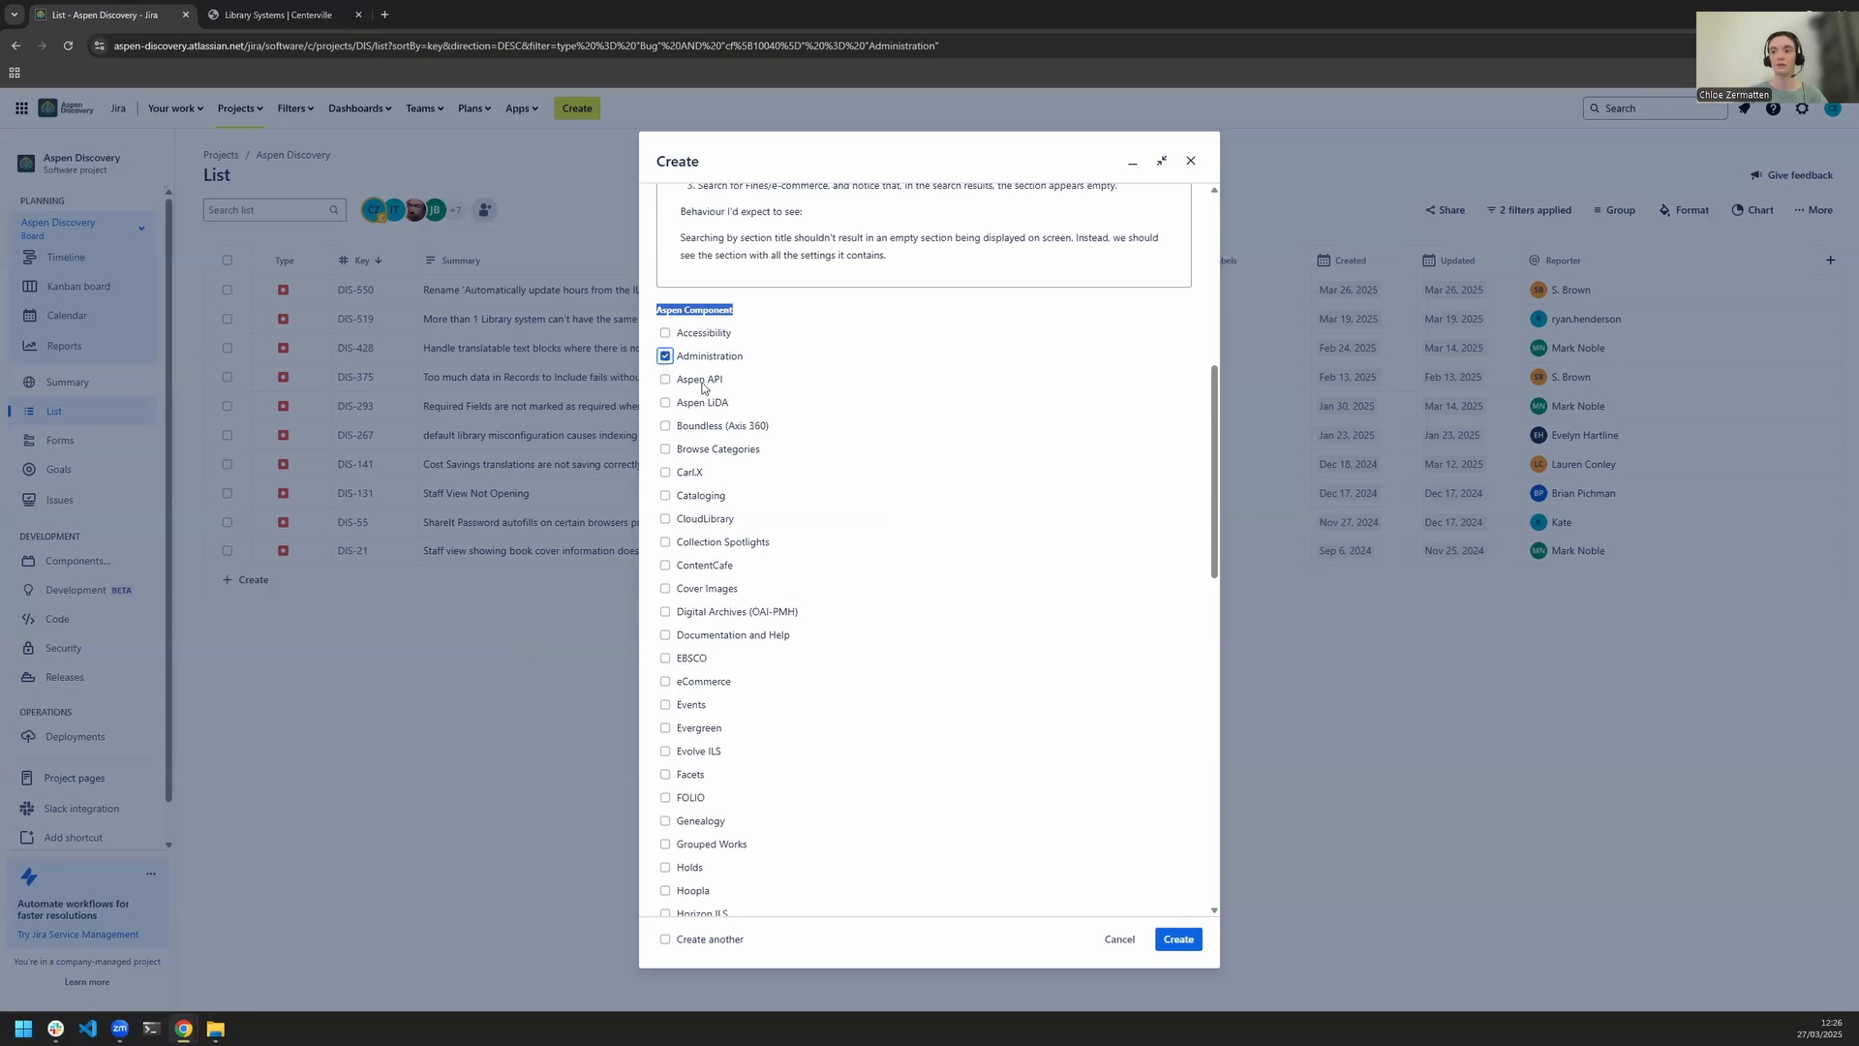
{"action": "left_click_drag", "start_coordinate": [753, 361], "coordinate": [680, 357]}
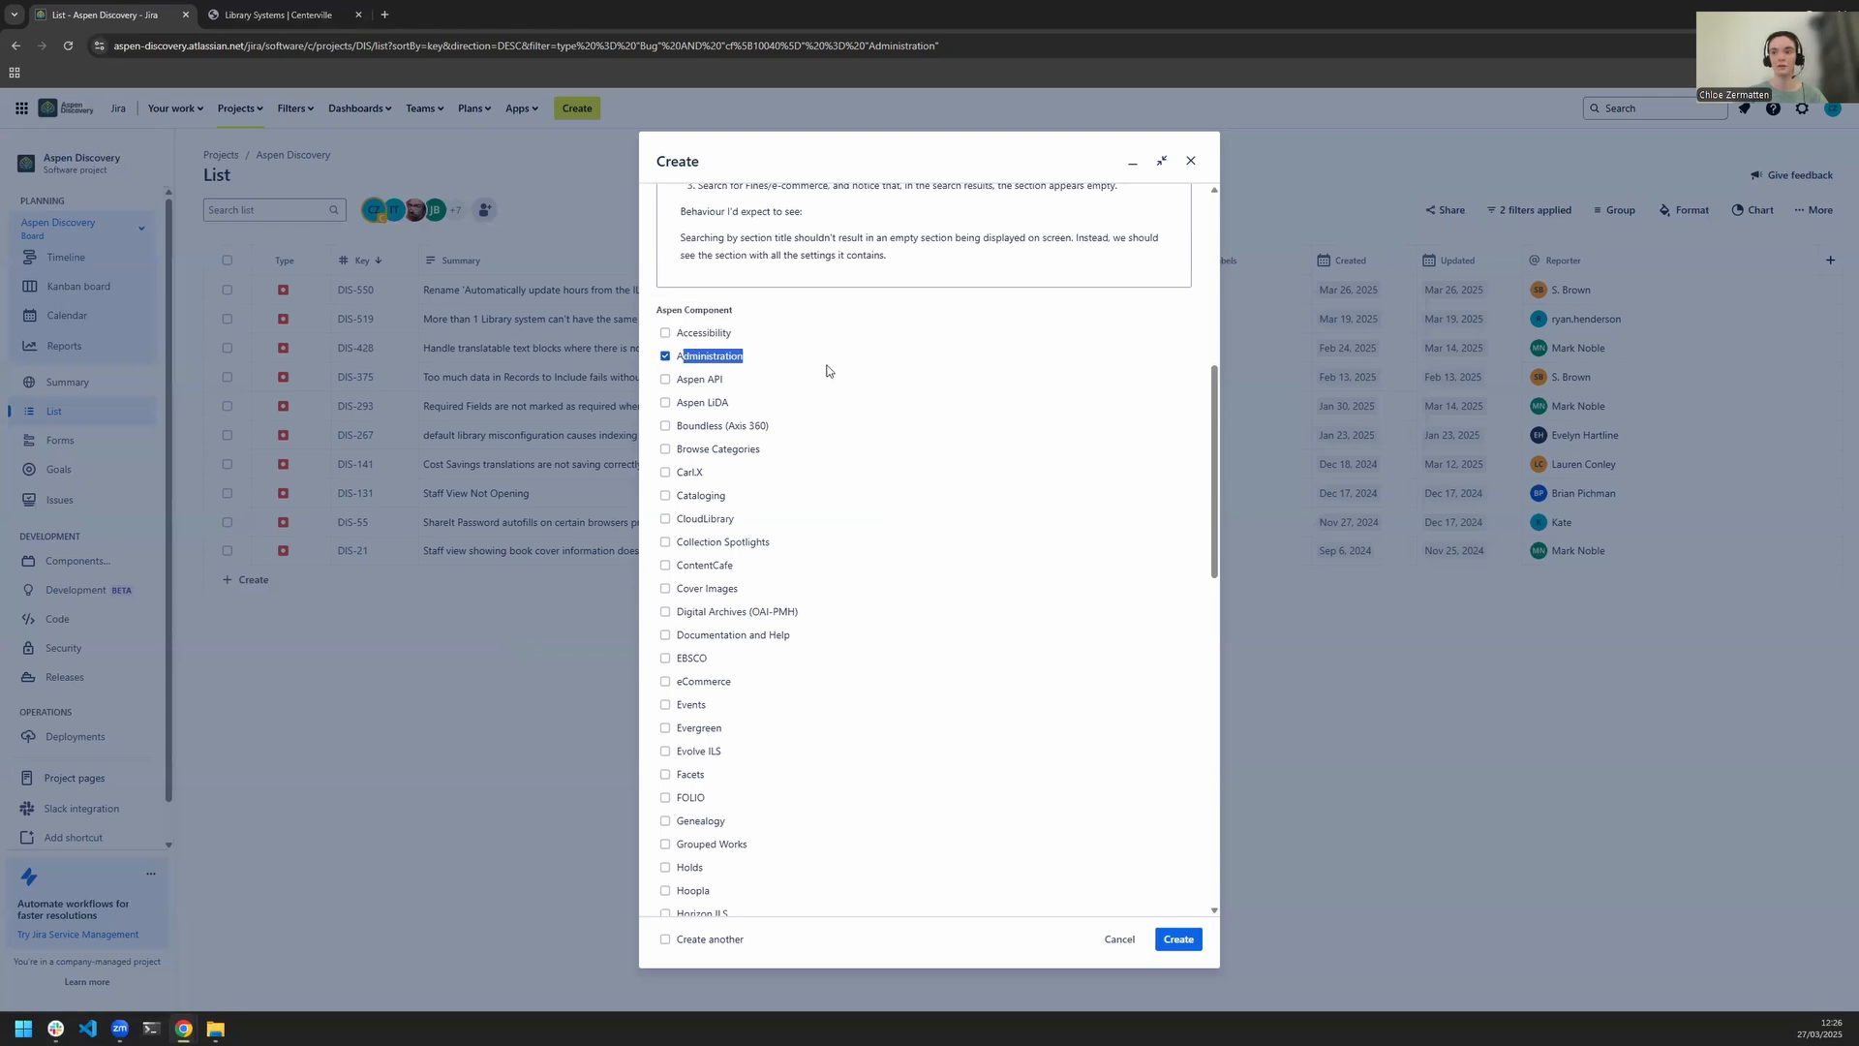
{"action": "left_click", "coordinate": [932, 277]}
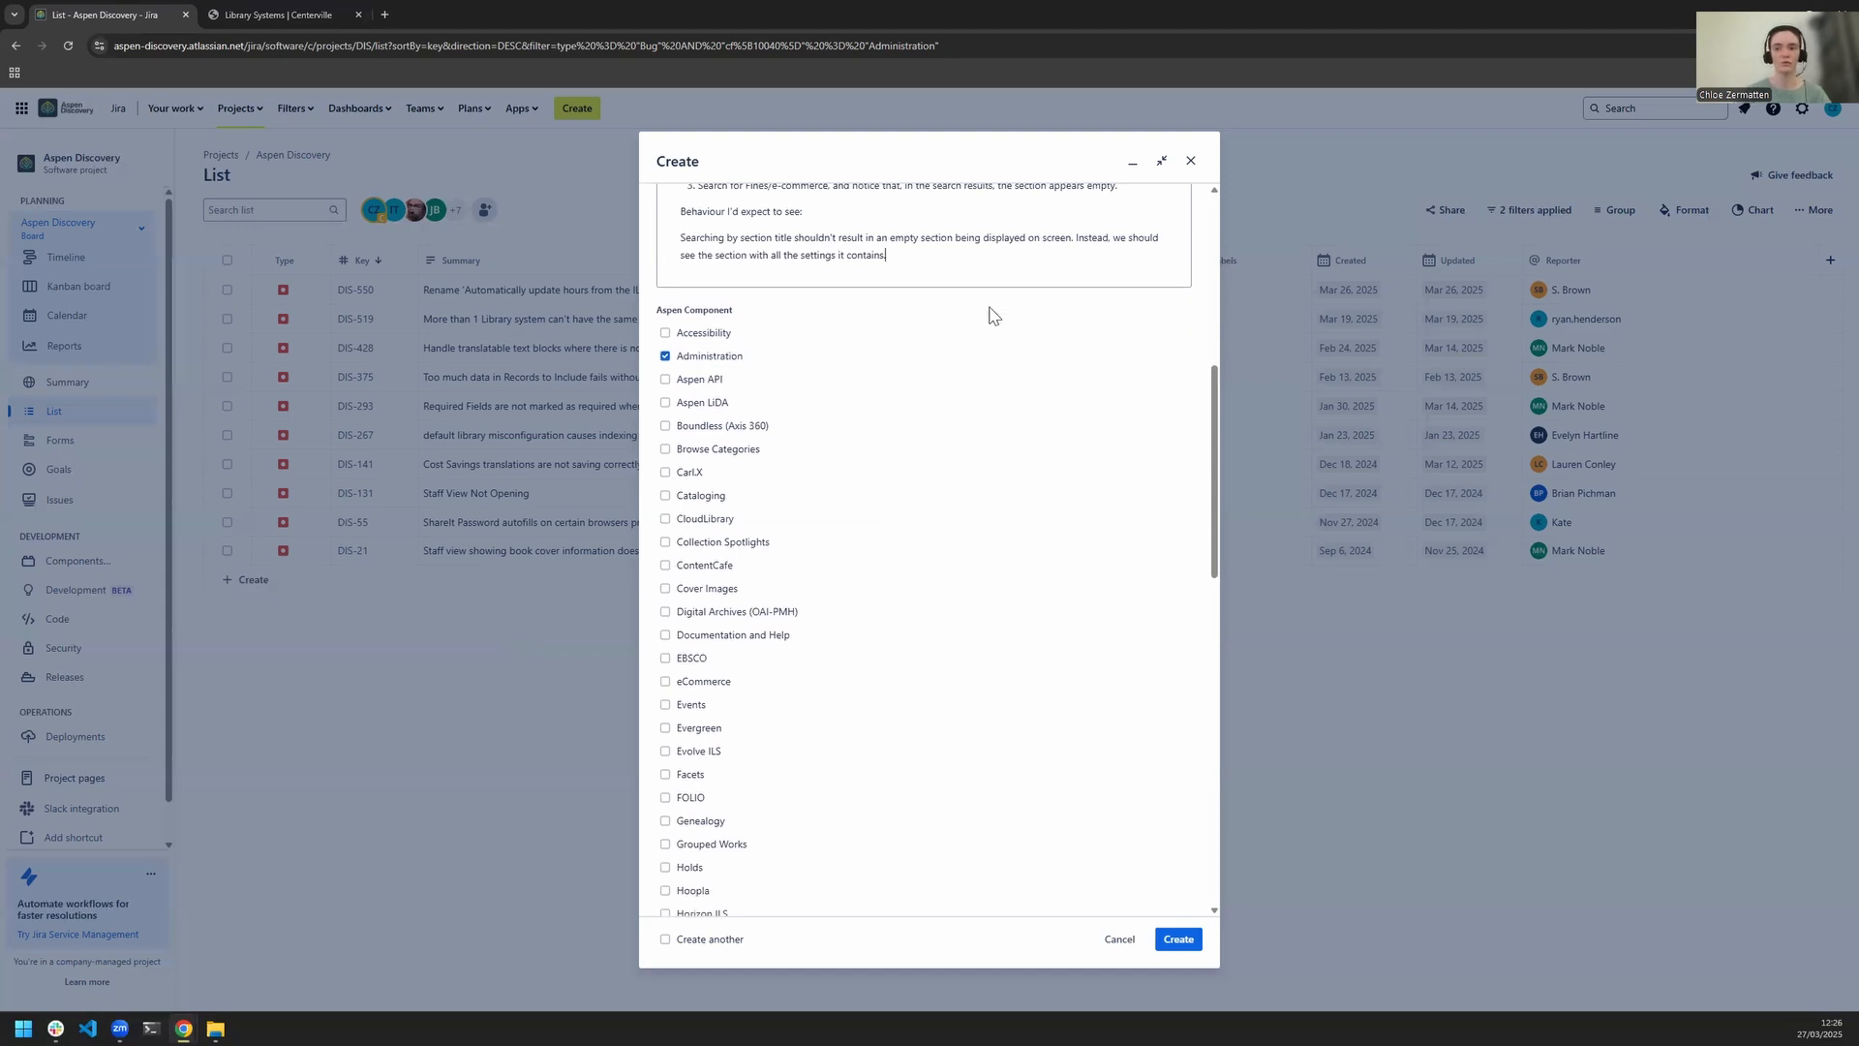
- Expand the bug form's additional fields and examine the Found Version field and its help text
{"action": "scroll", "coordinate": [976, 658], "scroll_direction": "up", "scroll_amount": 4}
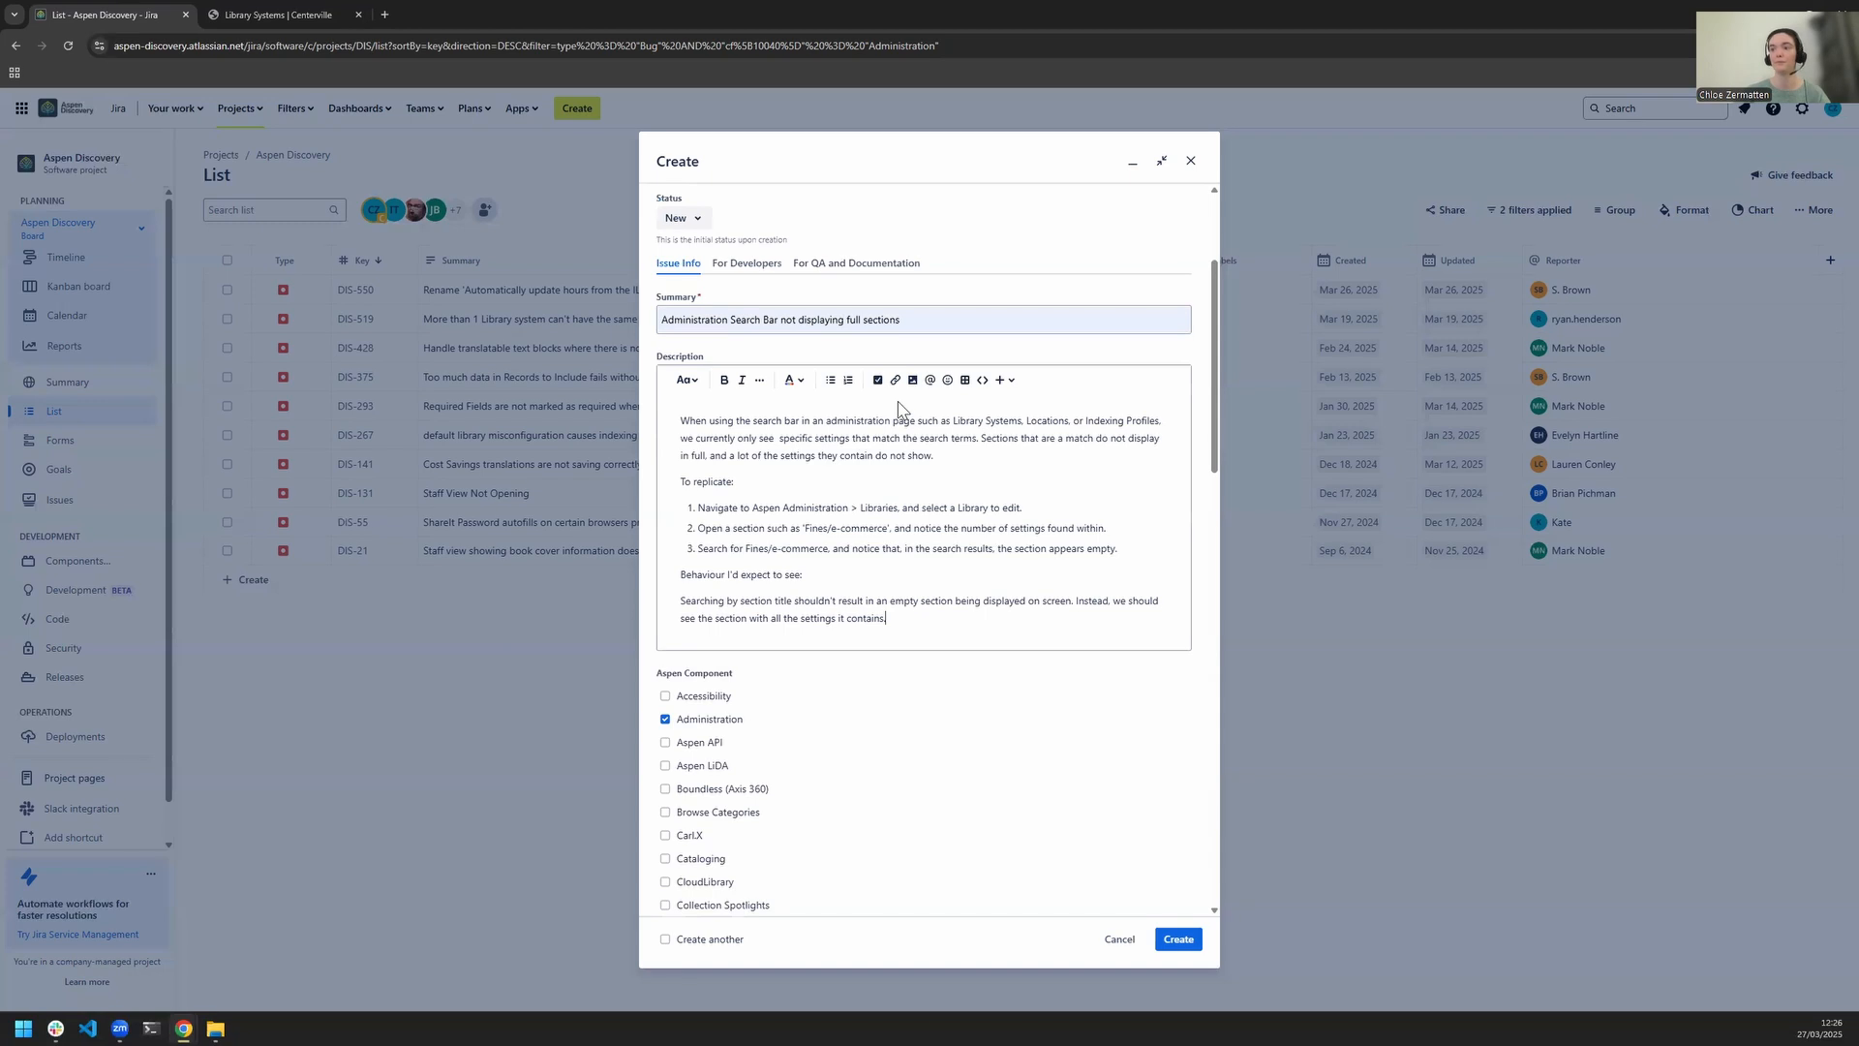
{"action": "scroll", "coordinate": [898, 407], "scroll_direction": "down", "scroll_amount": 13}
{"action": "scroll", "coordinate": [891, 405], "scroll_direction": "down", "scroll_amount": 3}
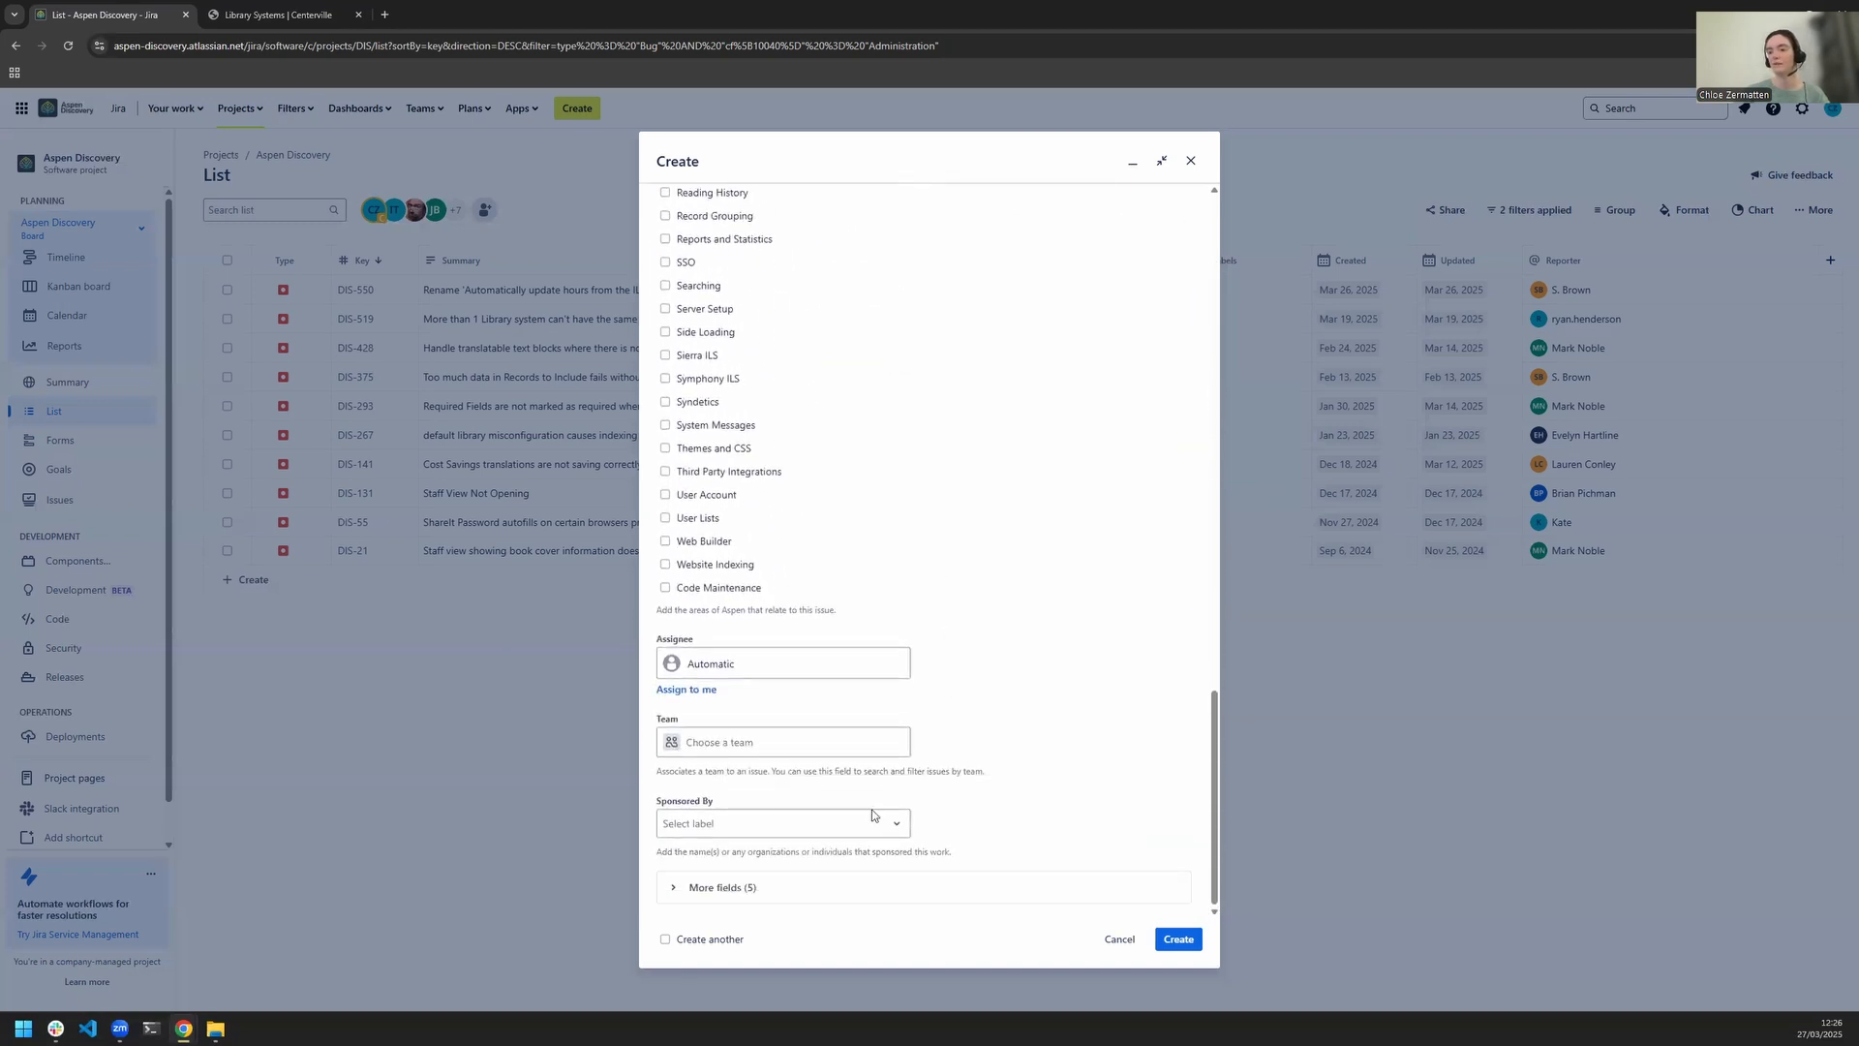
{"action": "left_click", "coordinate": [718, 888]}
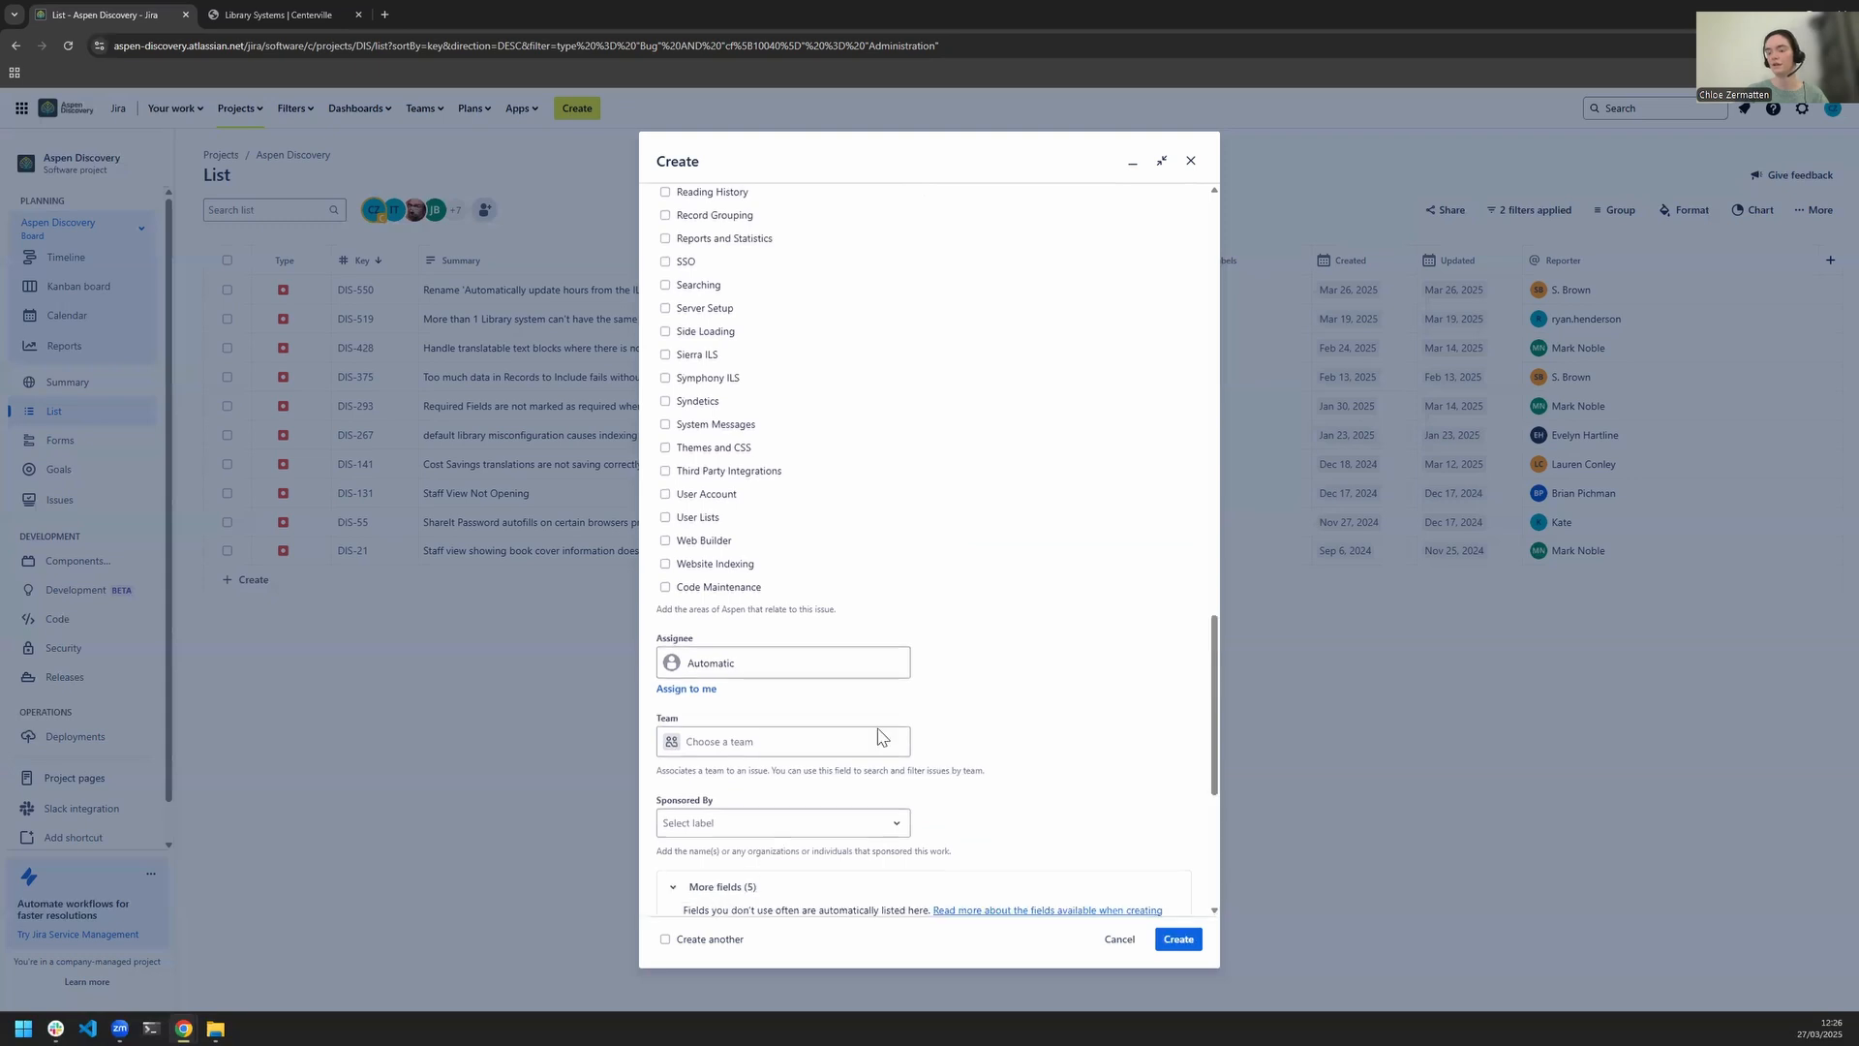
{"action": "scroll", "coordinate": [929, 657], "scroll_direction": "down", "scroll_amount": 5}
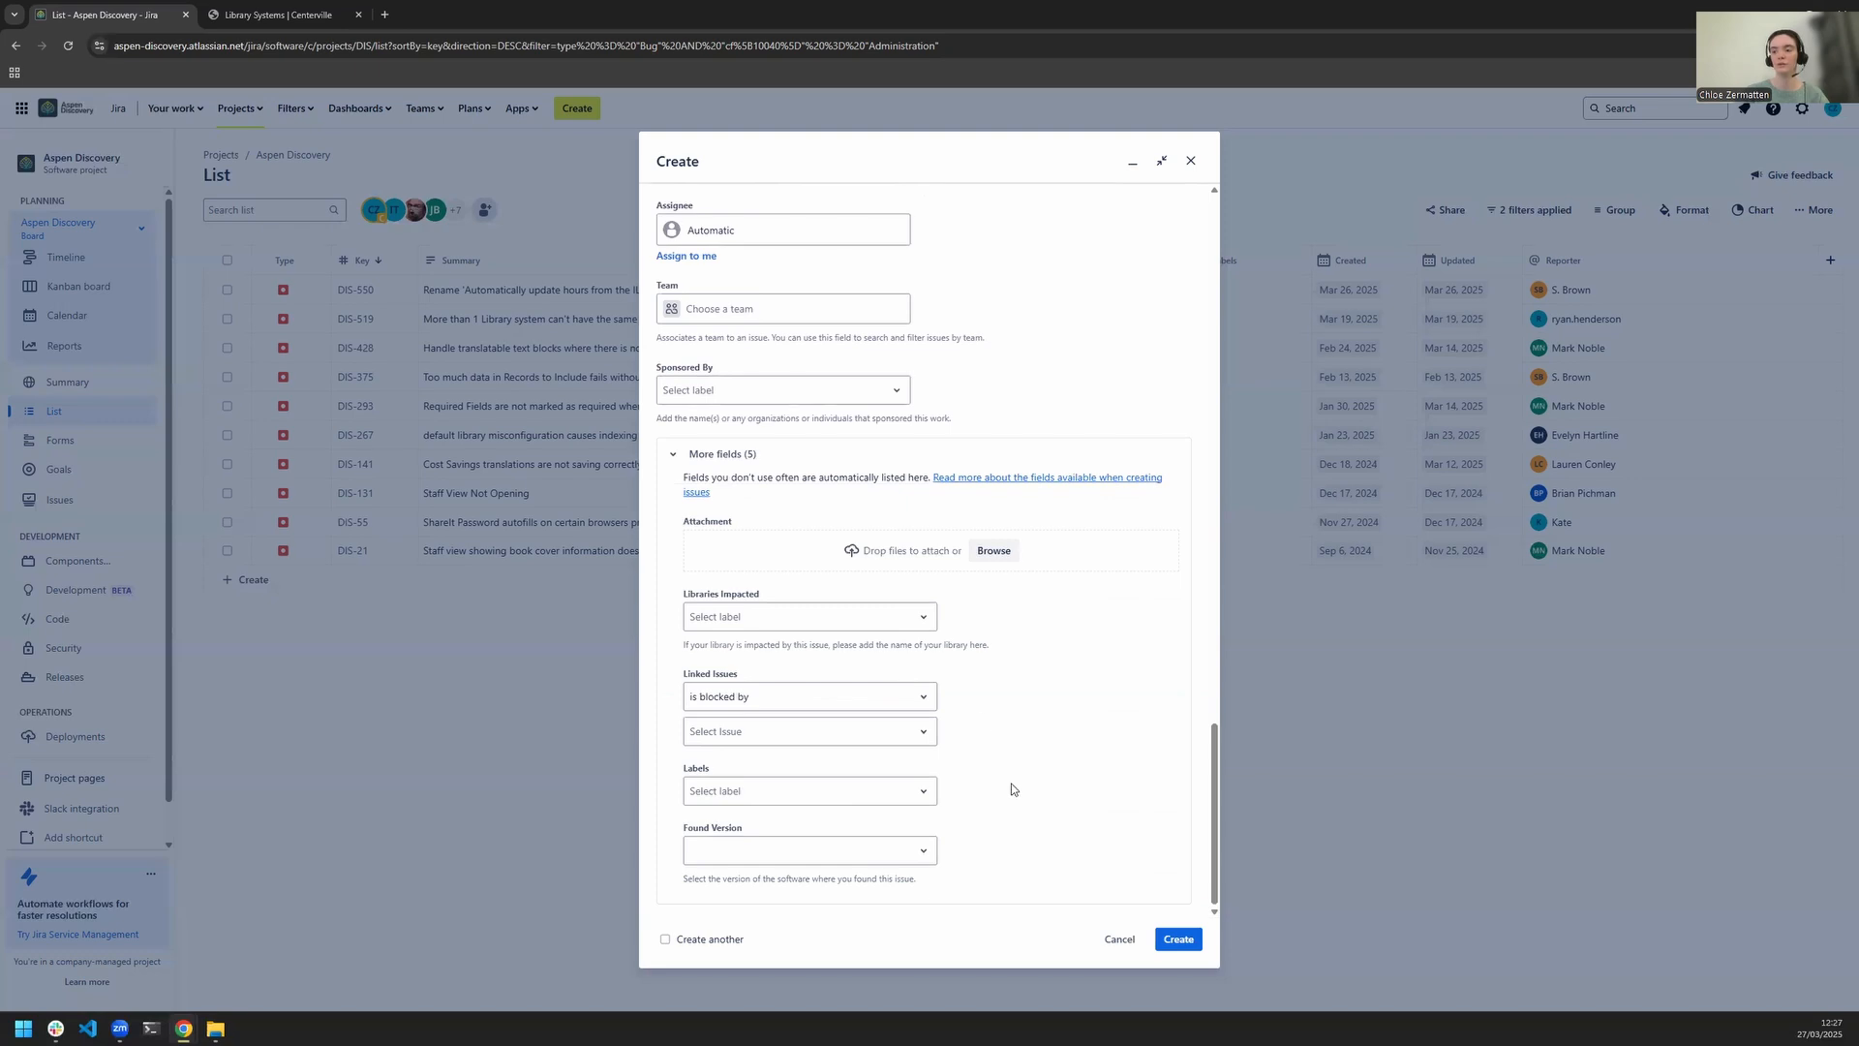
{"action": "left_click_drag", "start_coordinate": [682, 831], "coordinate": [998, 857]}
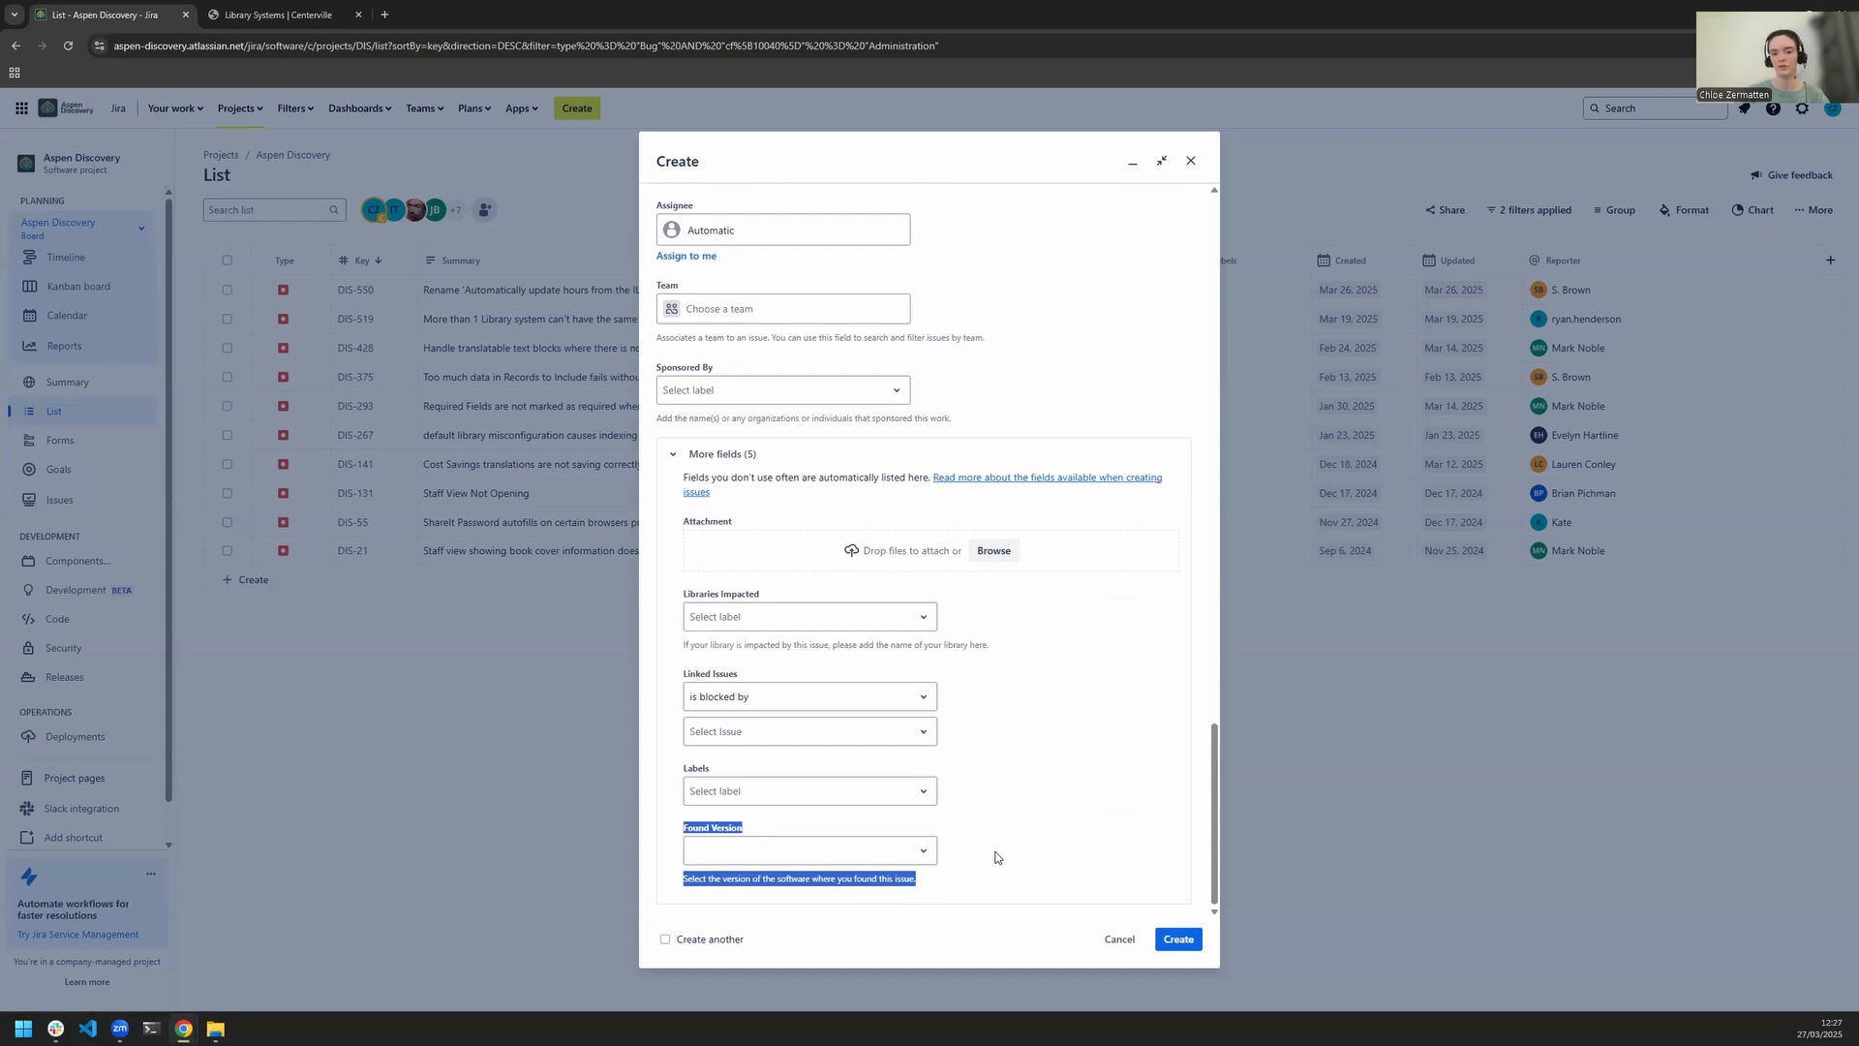
- Switch to the Aspen Library Systems page and check the software version in its footer
{"action": "left_click", "coordinate": [275, 15]}
{"action": "scroll", "coordinate": [610, 392], "scroll_direction": "down", "scroll_amount": 1}
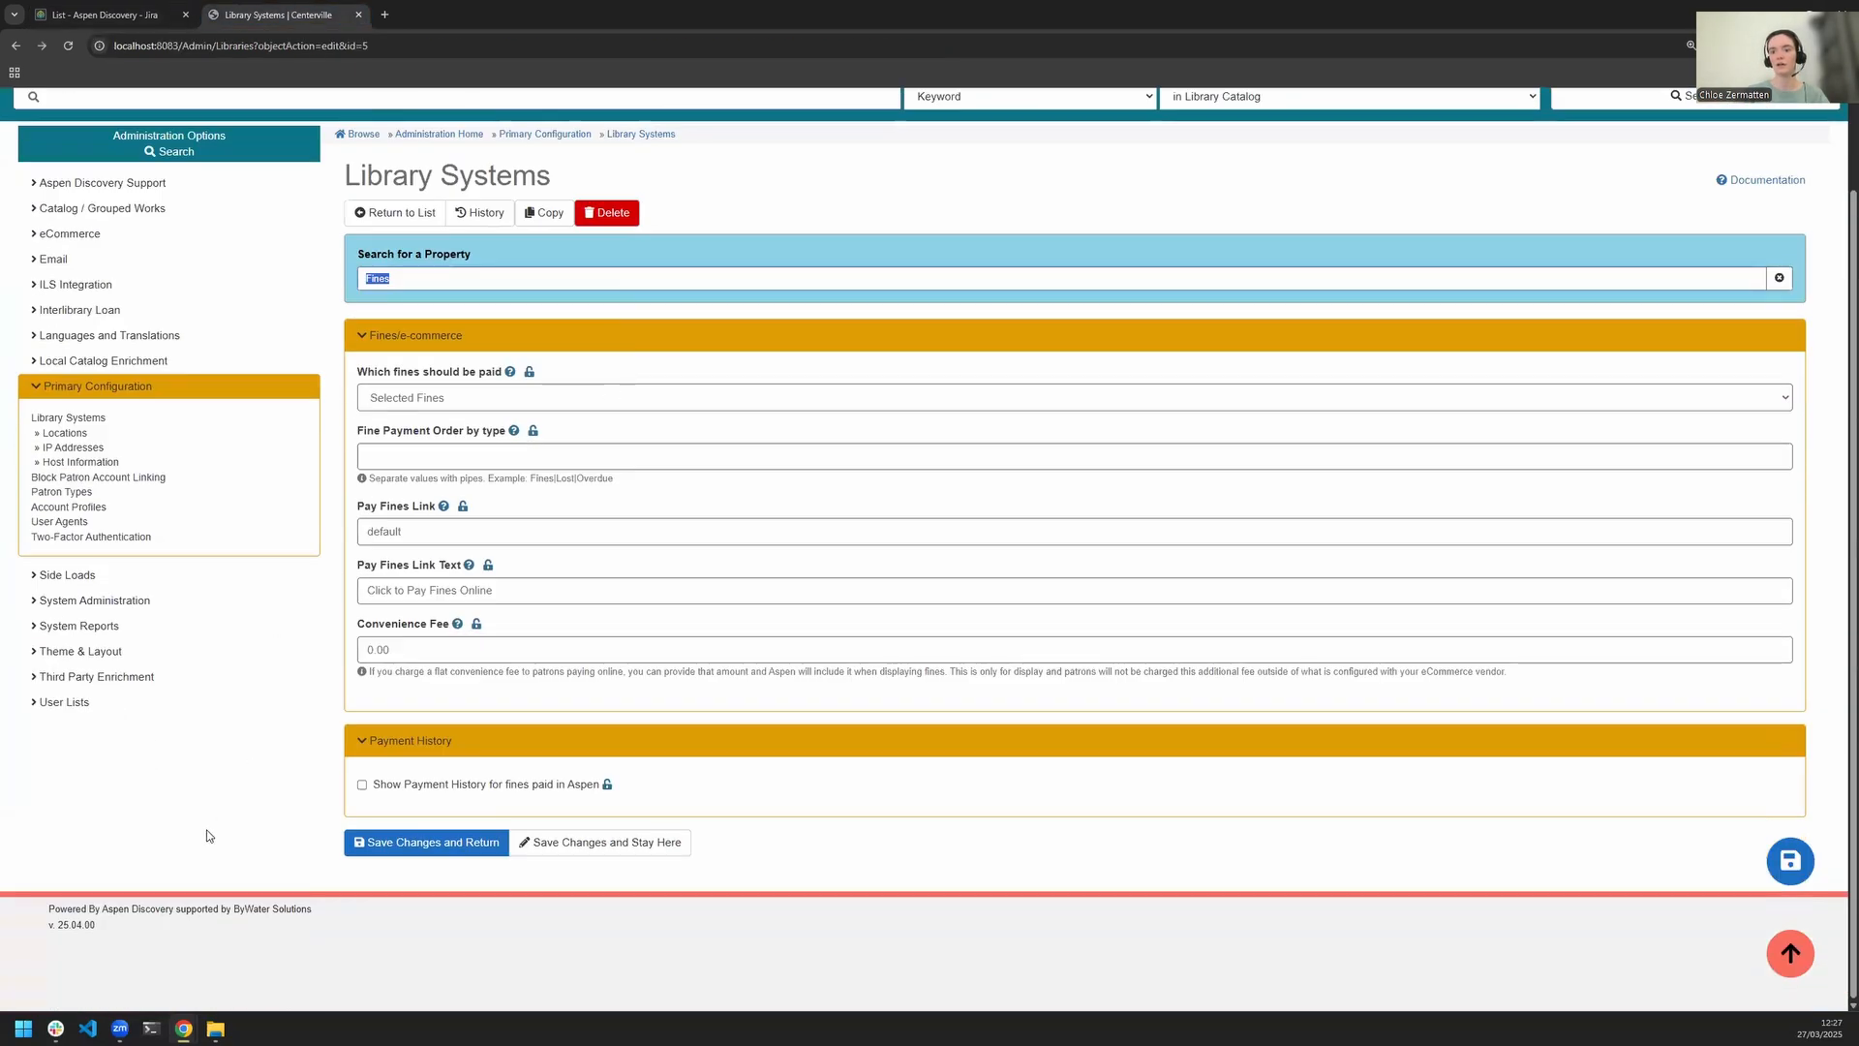
{"action": "left_click_drag", "start_coordinate": [319, 914], "coordinate": [16, 898]}
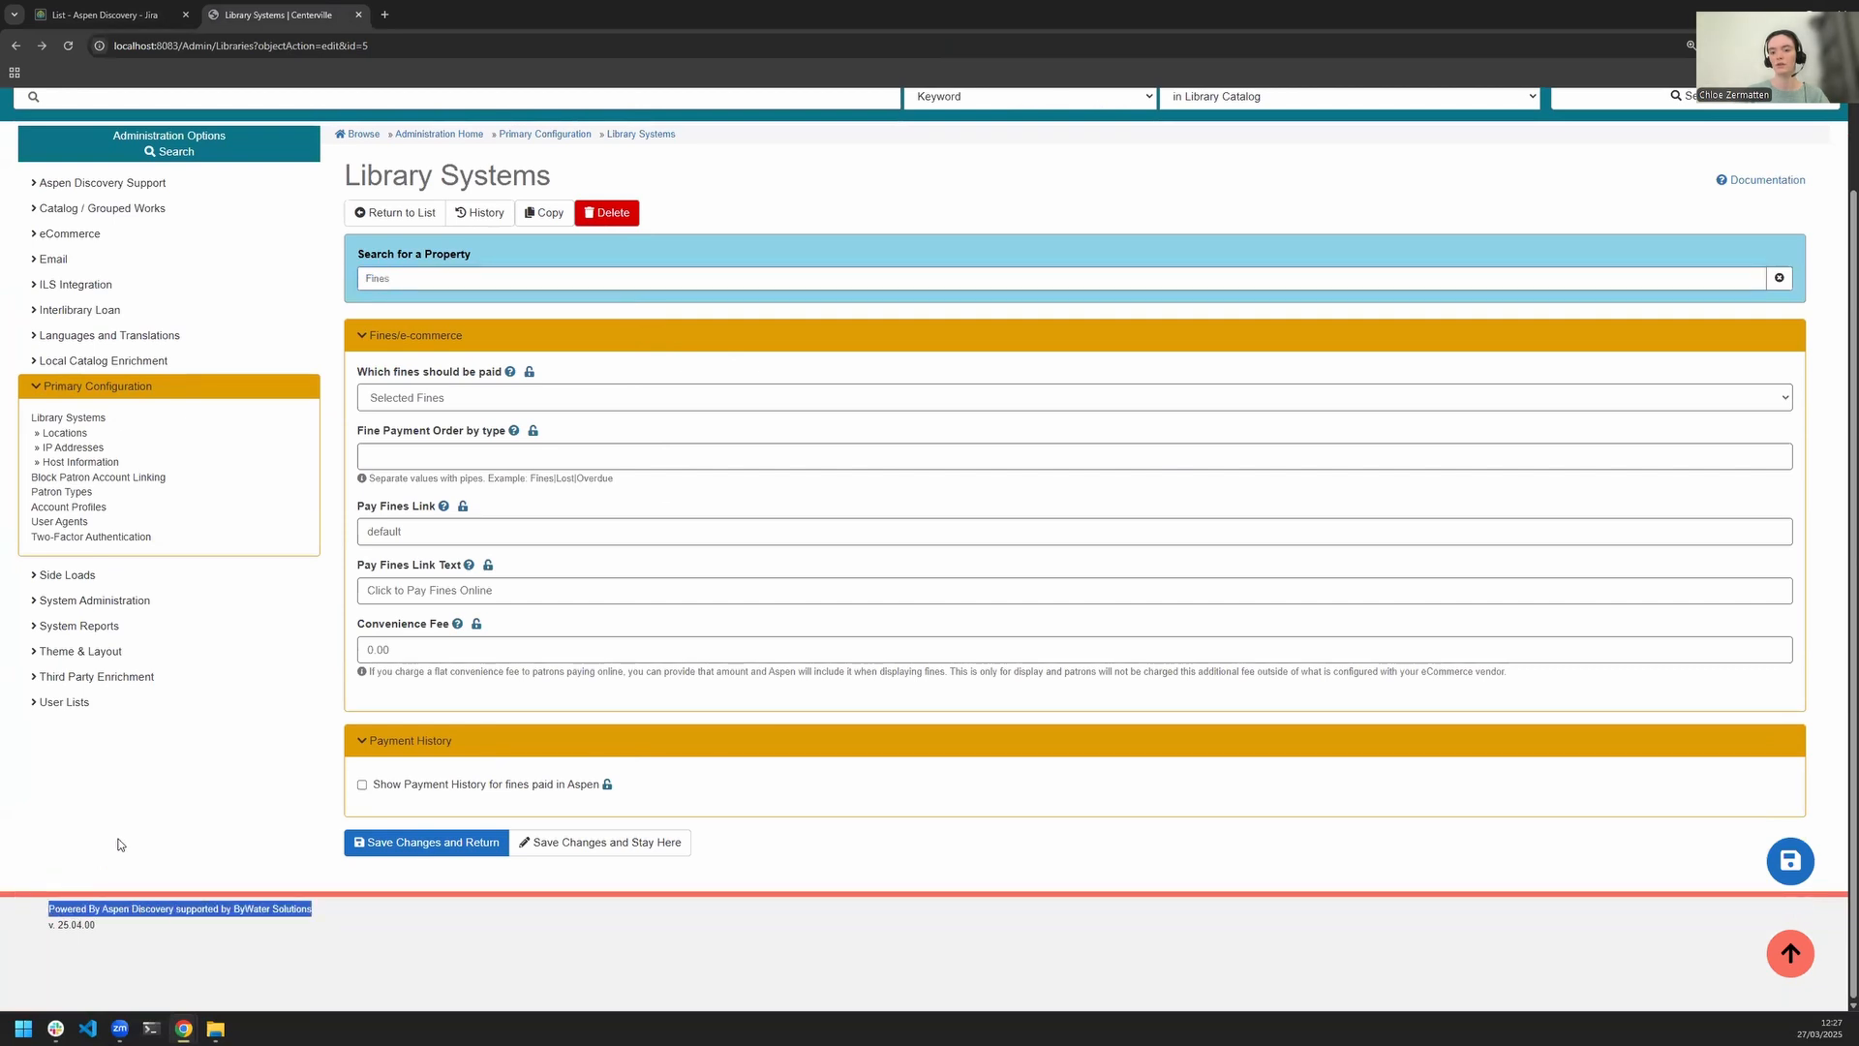
{"action": "left_click", "coordinate": [145, 907]}
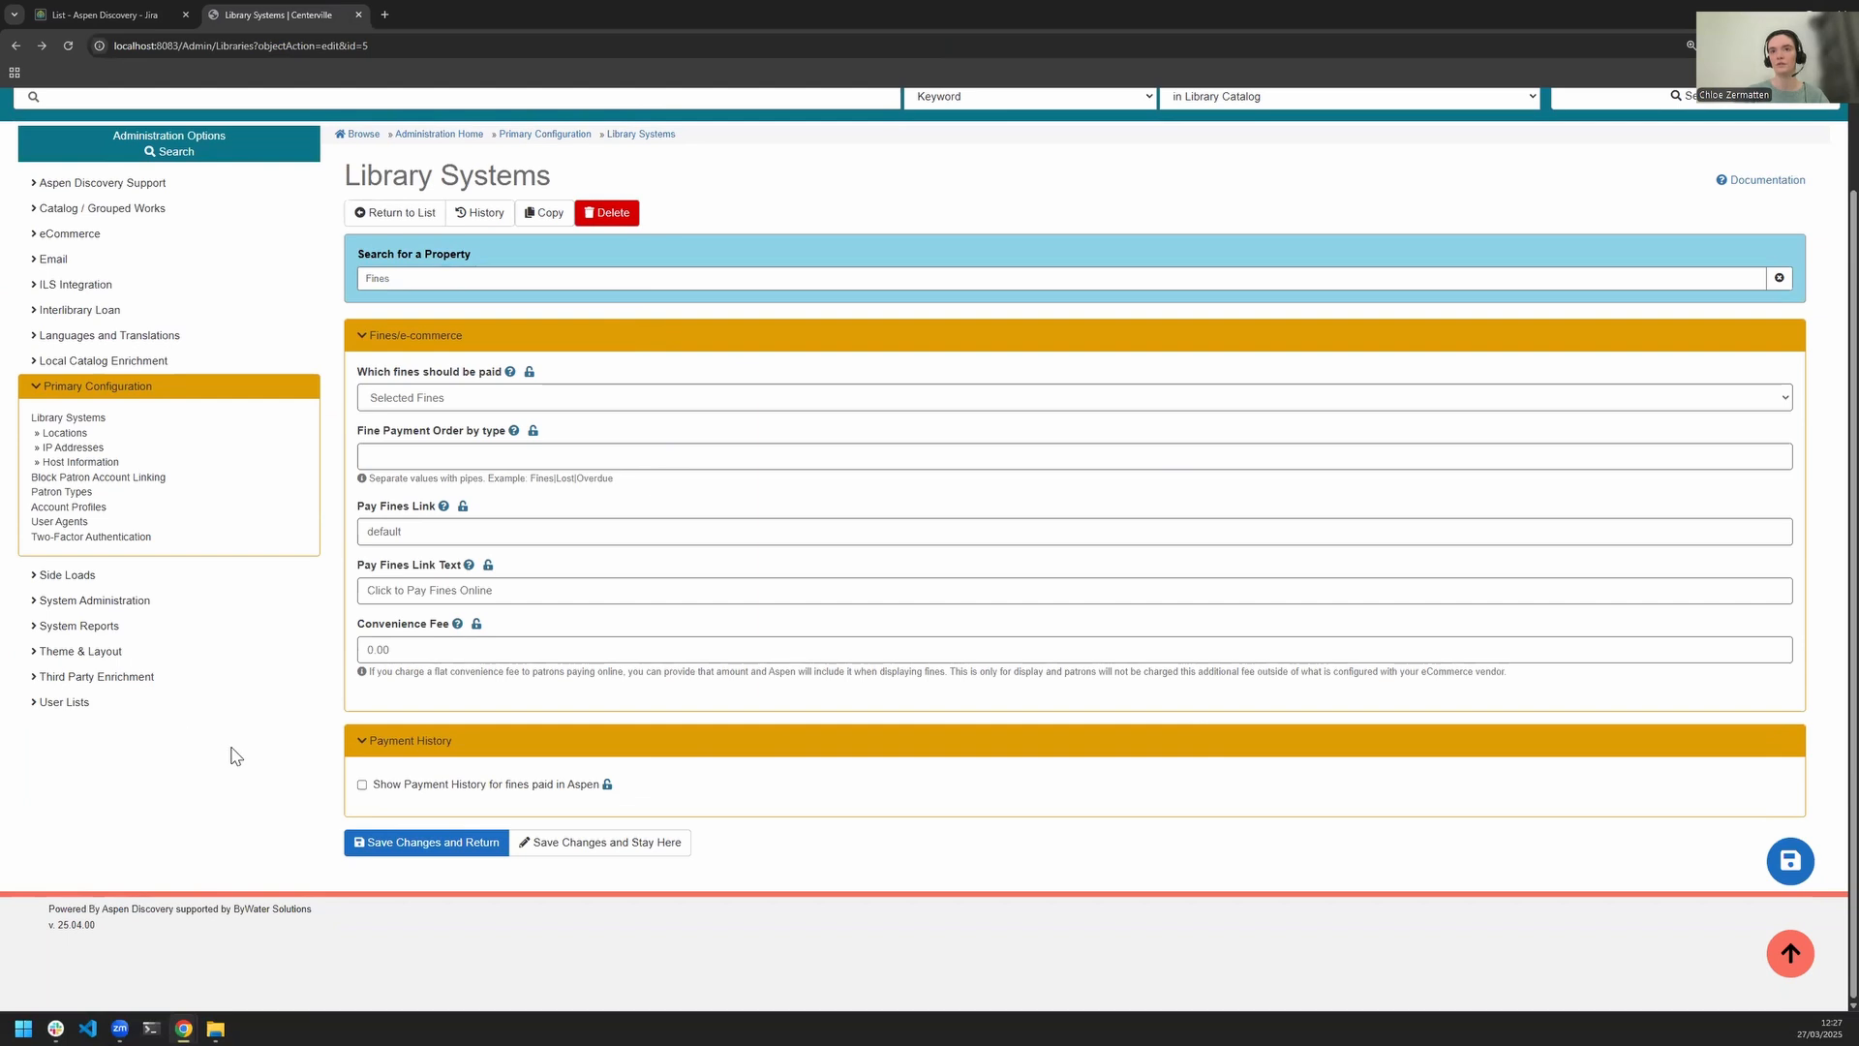
- Return to the Jira bug form and set its Found Version to Aspen Discovery 25.04.00
{"action": "left_click", "coordinate": [60, 11]}
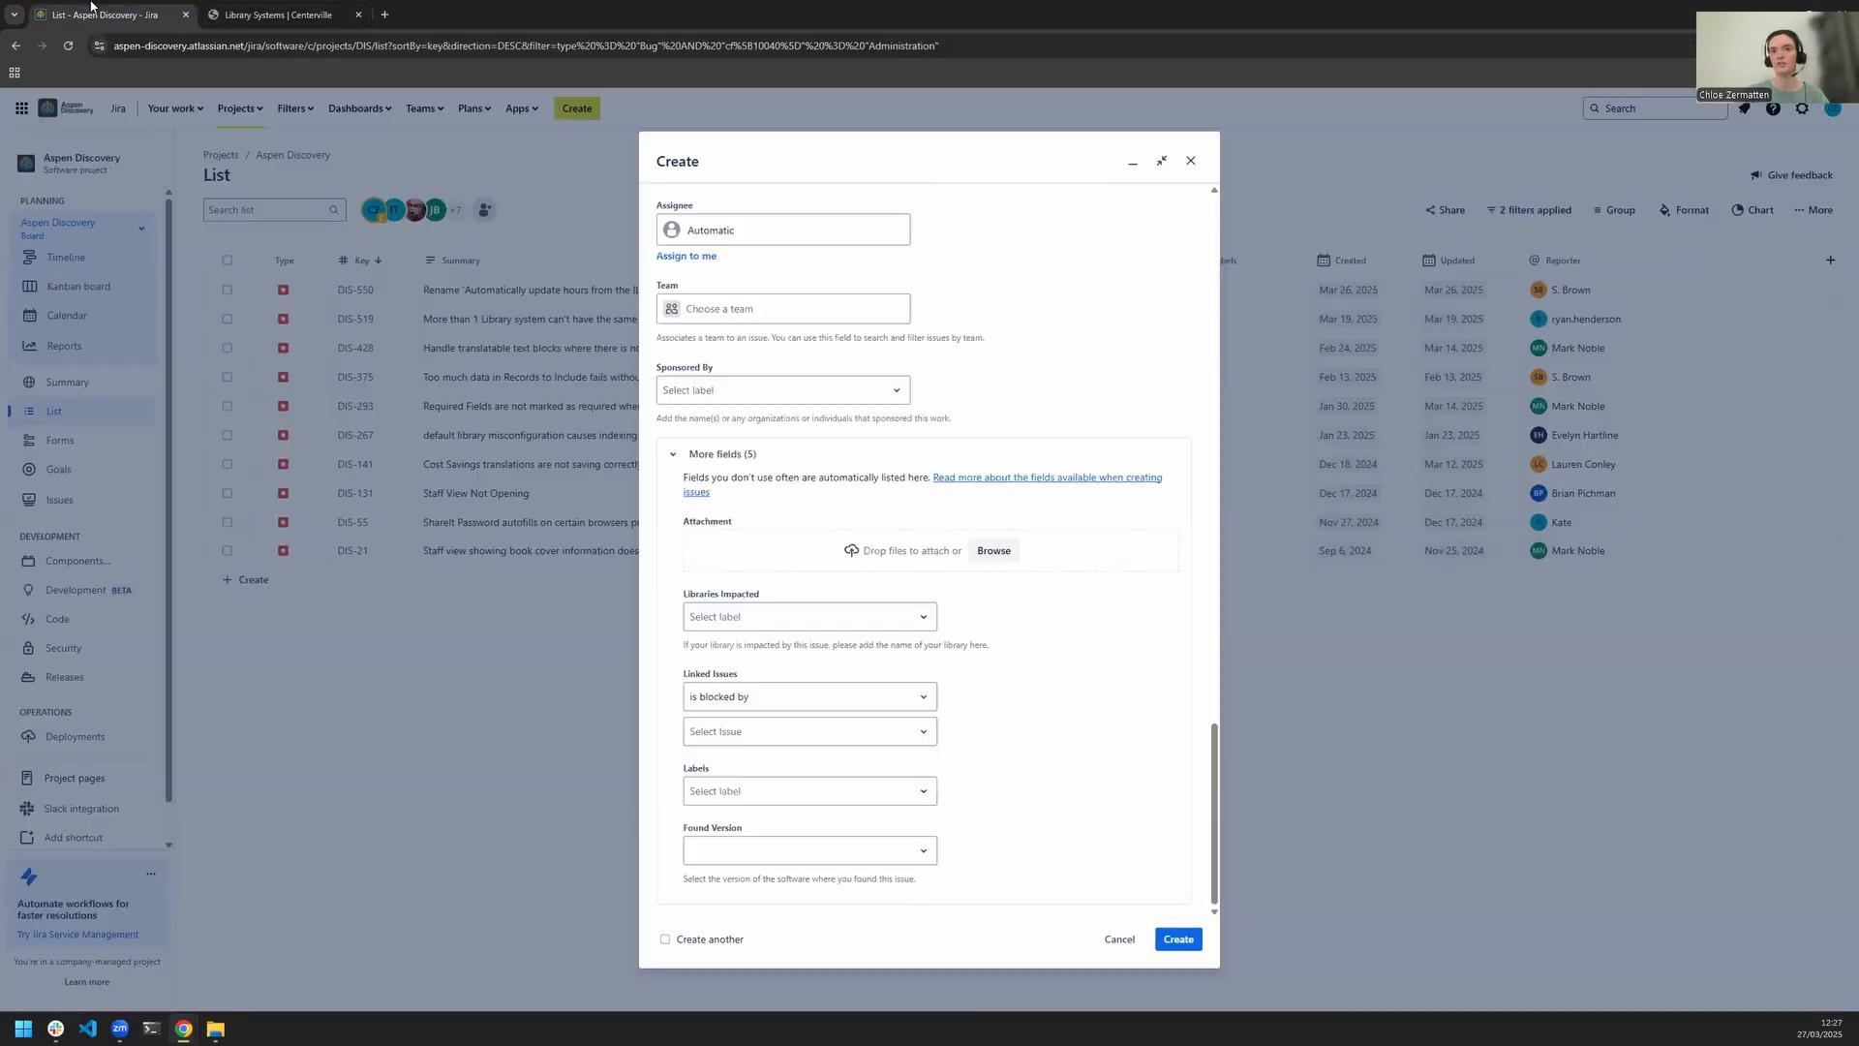
{"action": "left_click", "coordinate": [892, 853]}
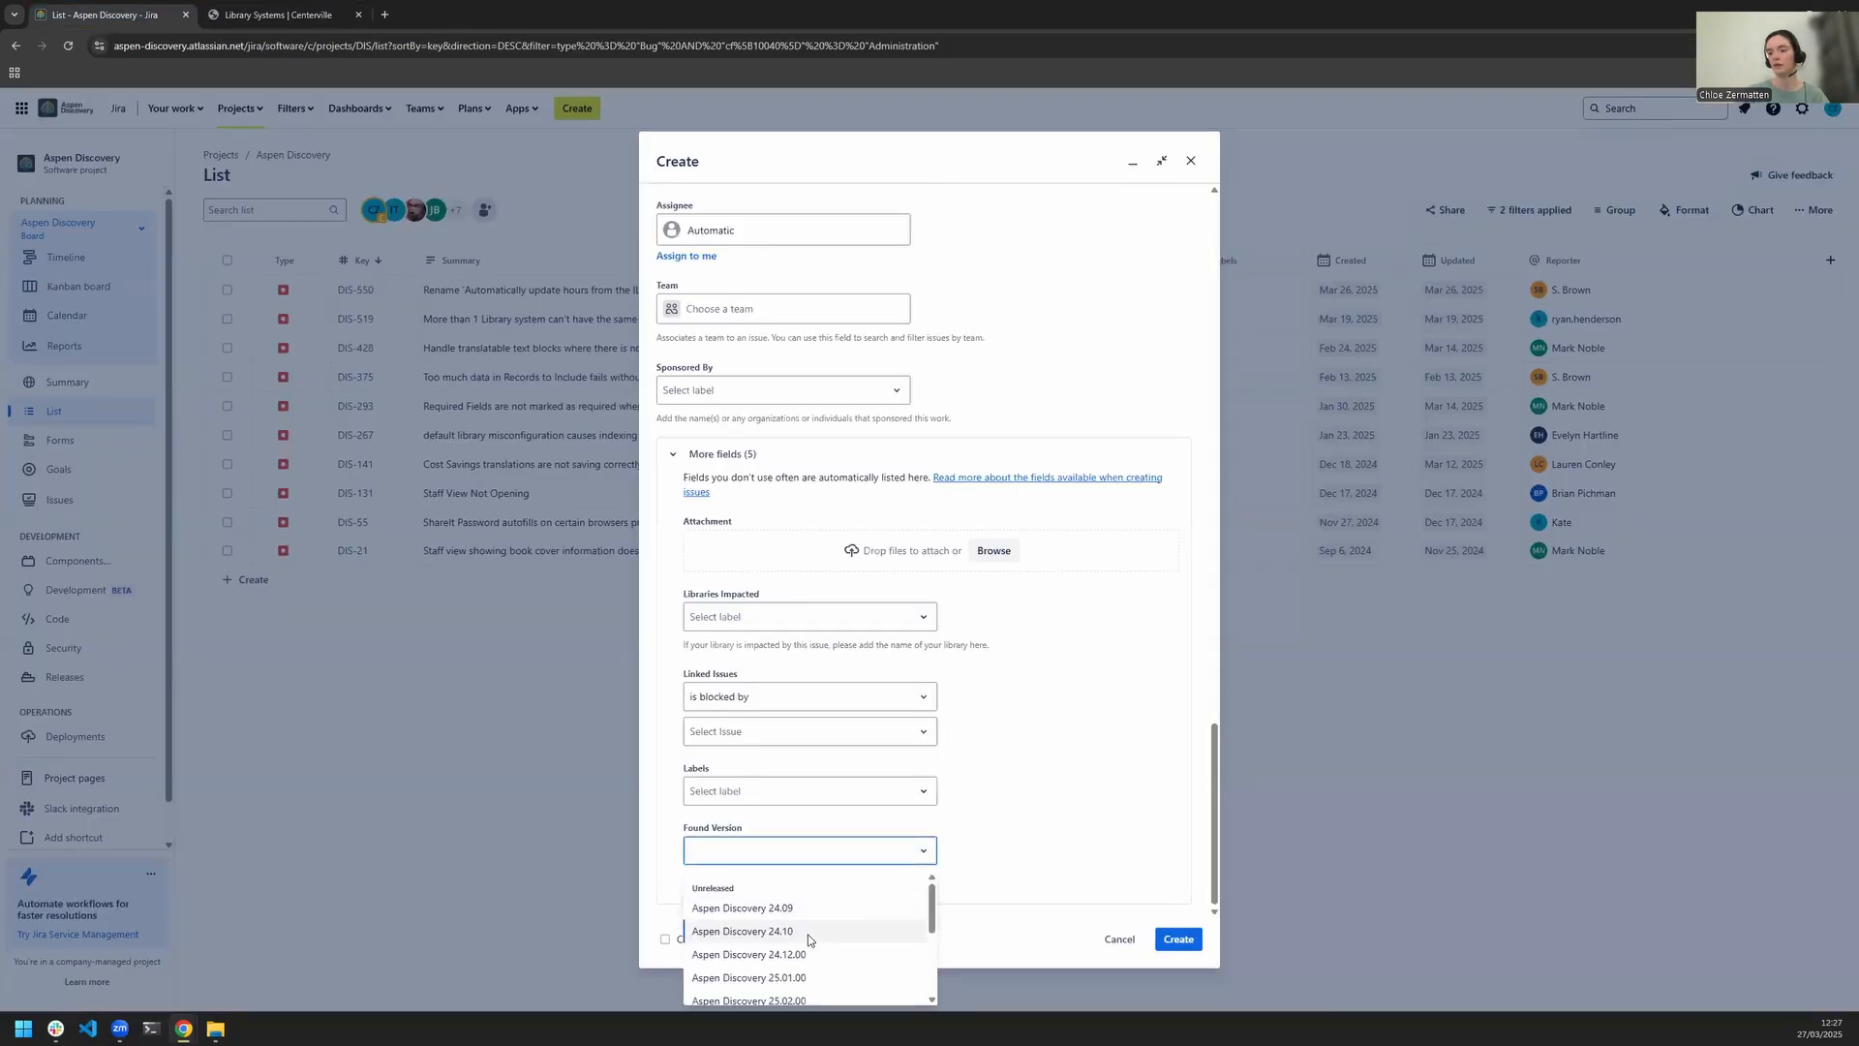
{"action": "scroll", "coordinate": [818, 936], "scroll_direction": "down", "scroll_amount": 2}
{"action": "scroll", "coordinate": [818, 936], "scroll_direction": "down", "scroll_amount": 2}
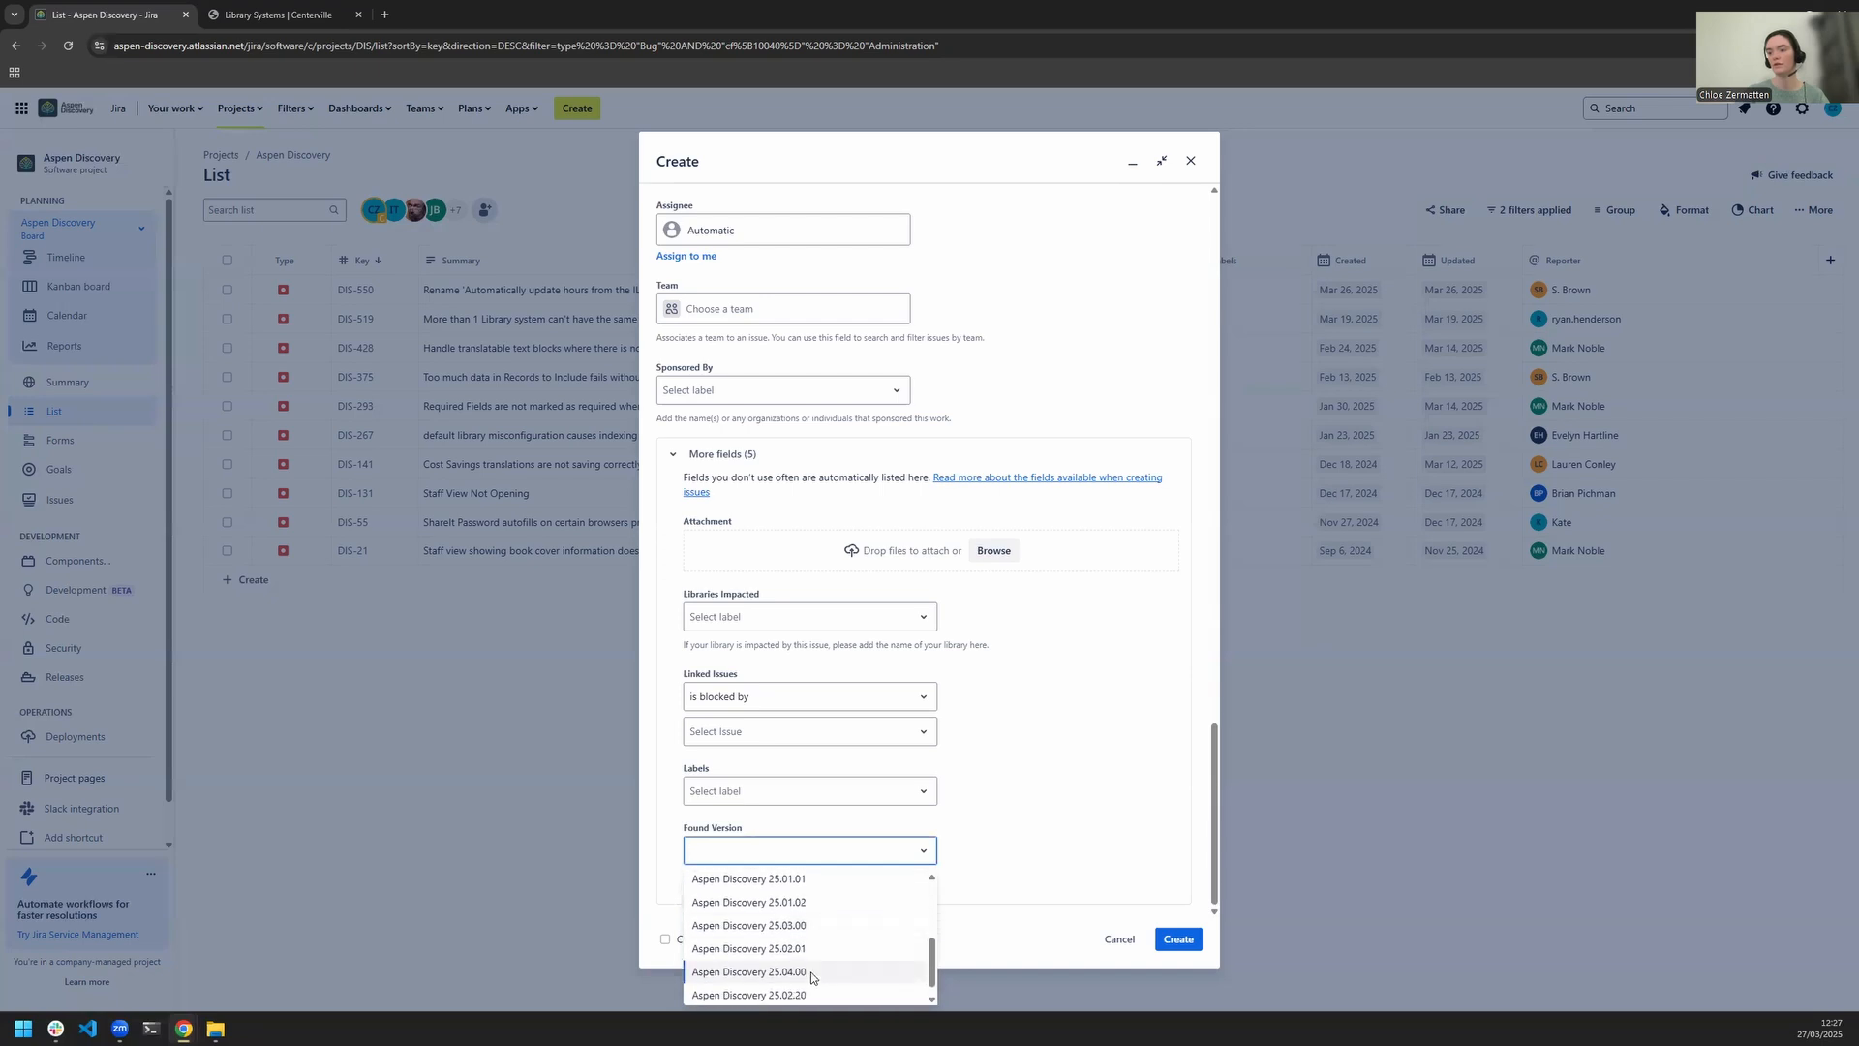
{"action": "left_click", "coordinate": [811, 972]}
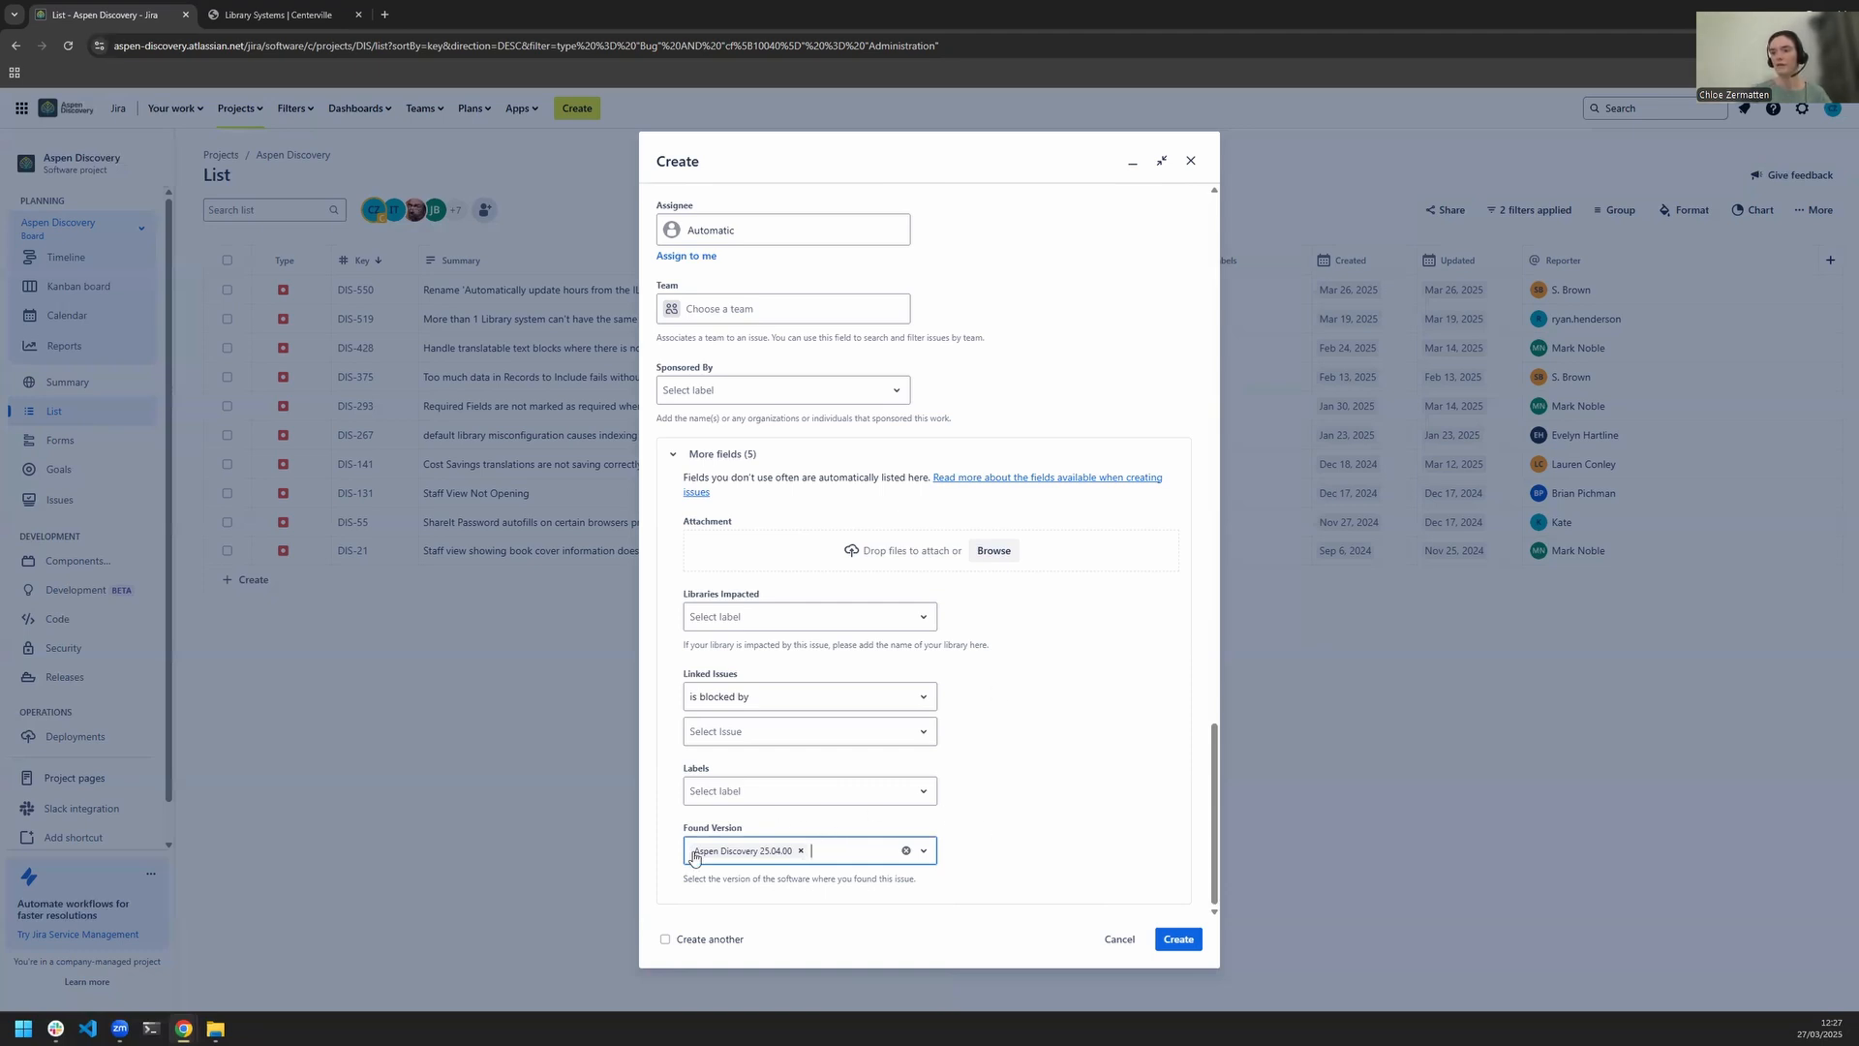
- Review the bug form's summary and full description, including the replication steps and expected behaviour
{"action": "scroll", "coordinate": [852, 818], "scroll_direction": "up", "scroll_amount": 20}
{"action": "scroll", "coordinate": [896, 811], "scroll_direction": "up", "scroll_amount": 5}
{"action": "left_click_drag", "start_coordinate": [935, 814], "coordinate": [680, 608]}
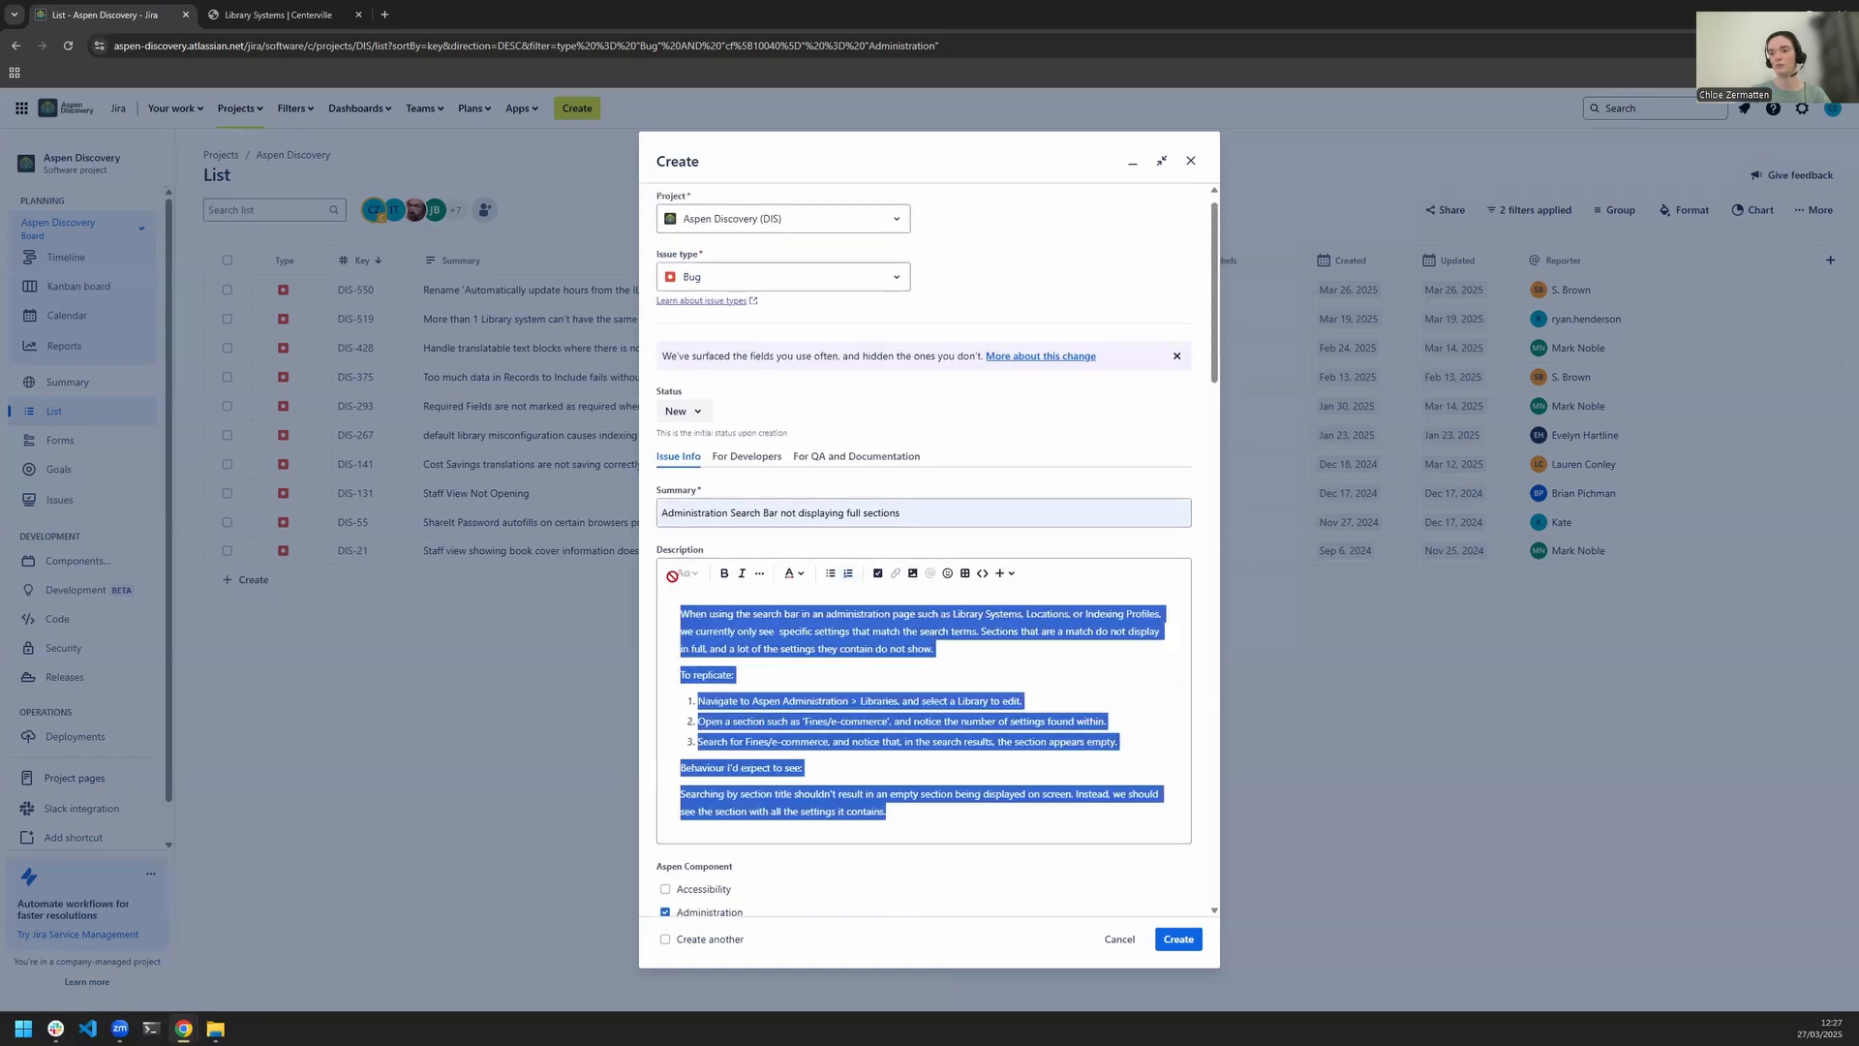
{"action": "left_click", "coordinate": [1075, 782]}
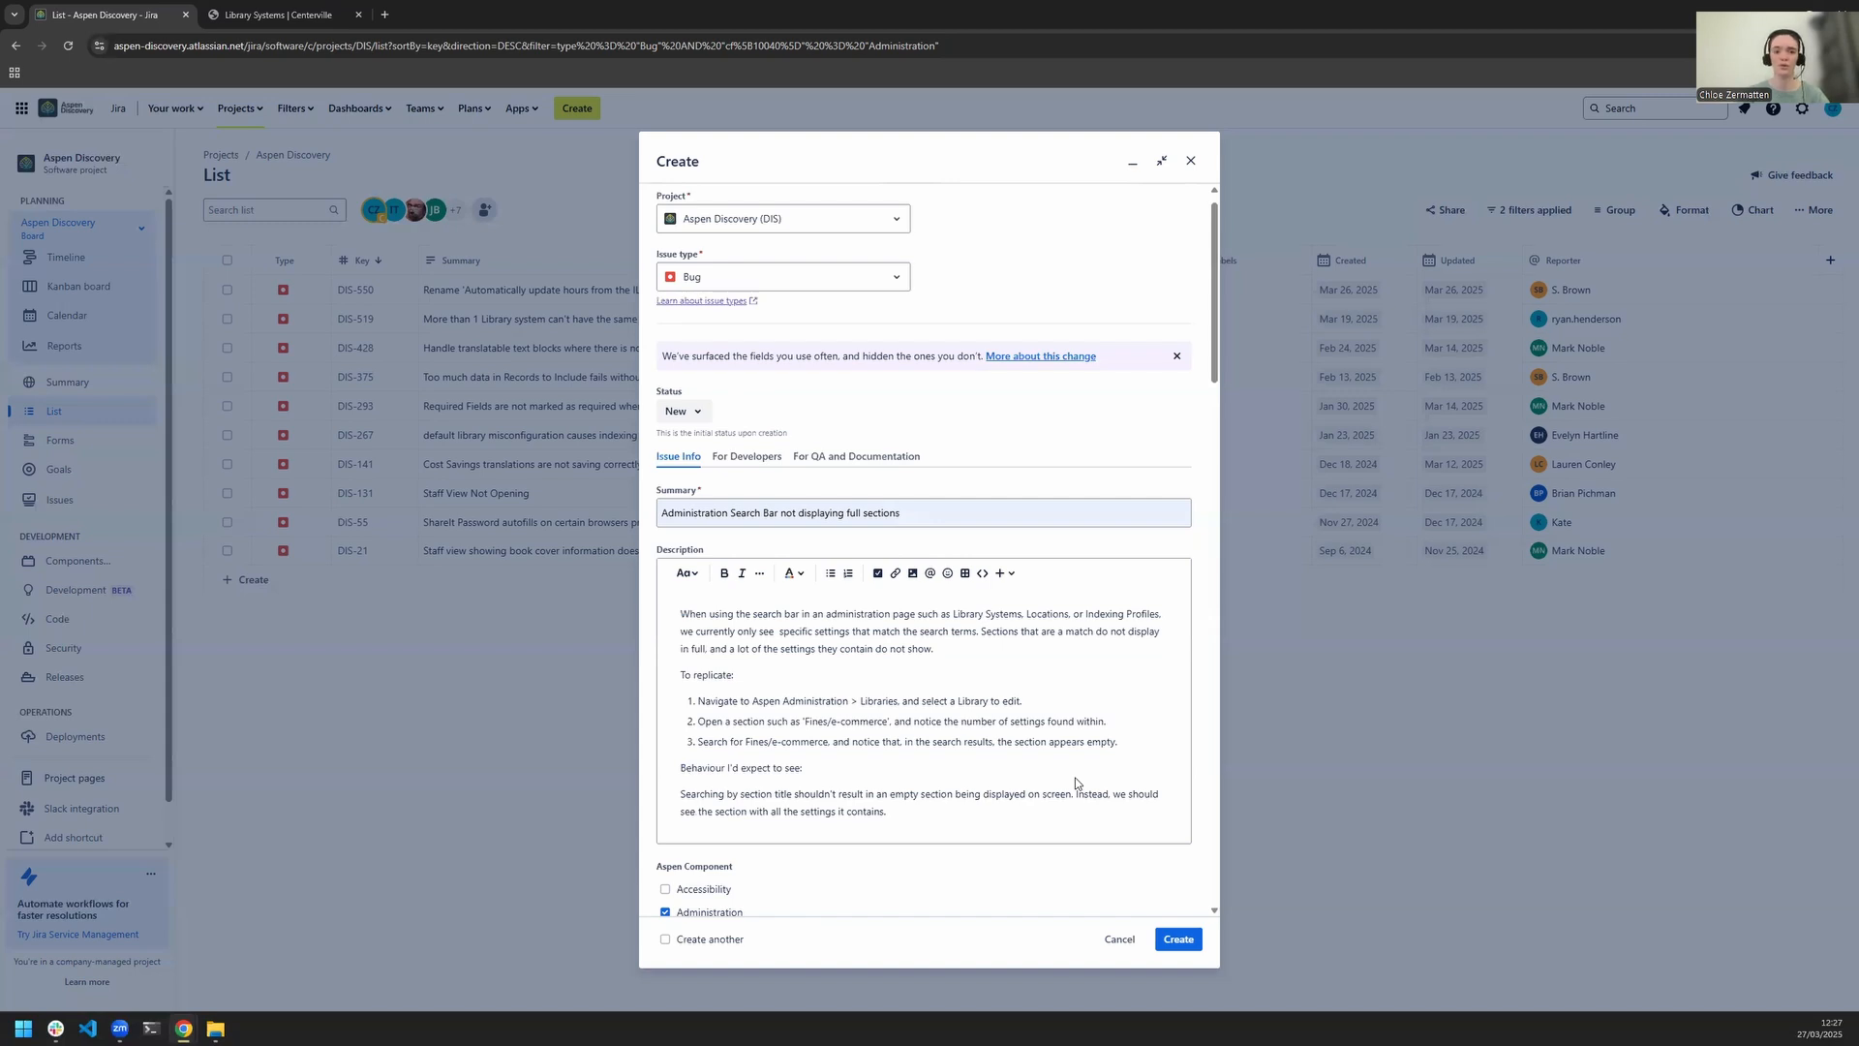
{"action": "left_click", "coordinate": [908, 710]}
{"action": "scroll", "coordinate": [916, 706], "scroll_direction": "up", "scroll_amount": 1}
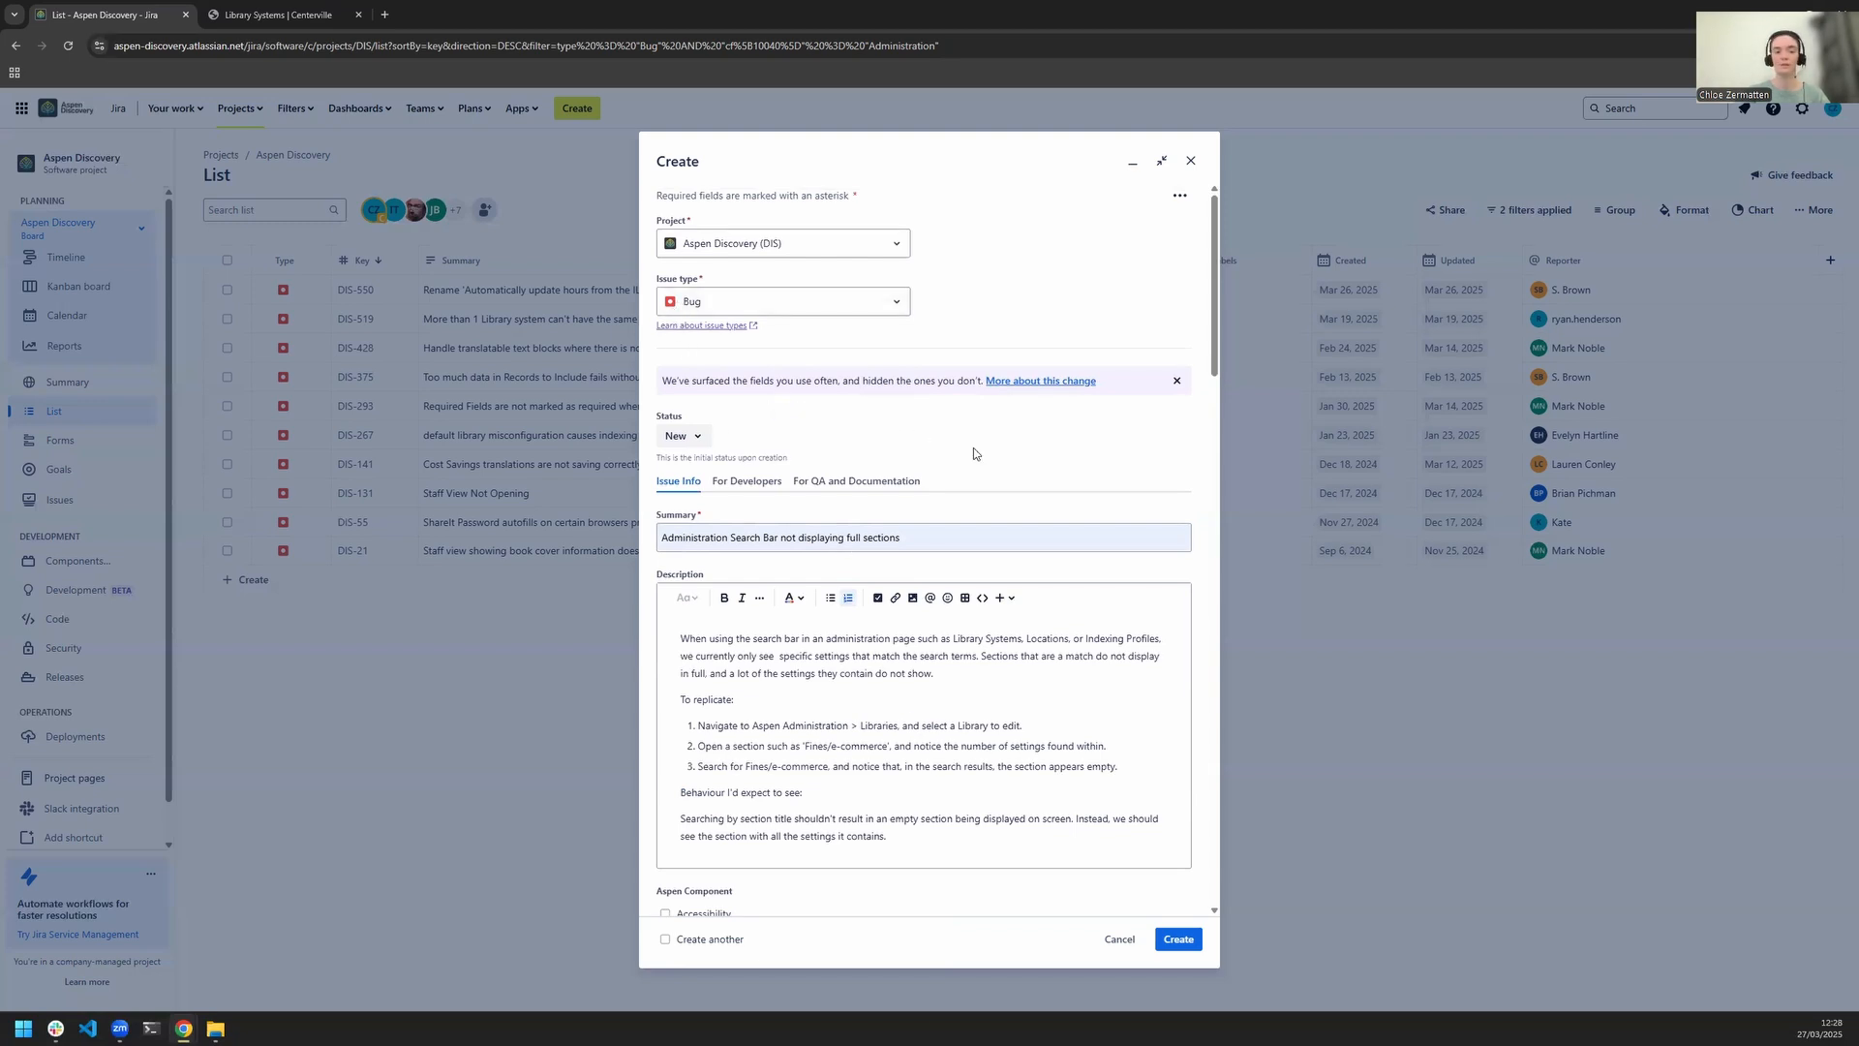
- Check the form's remaining fields down to Found Version and submit the bug to create the issue
{"action": "scroll", "coordinate": [973, 447], "scroll_direction": "down", "scroll_amount": 15}
{"action": "scroll", "coordinate": [961, 458], "scroll_direction": "down", "scroll_amount": 2}
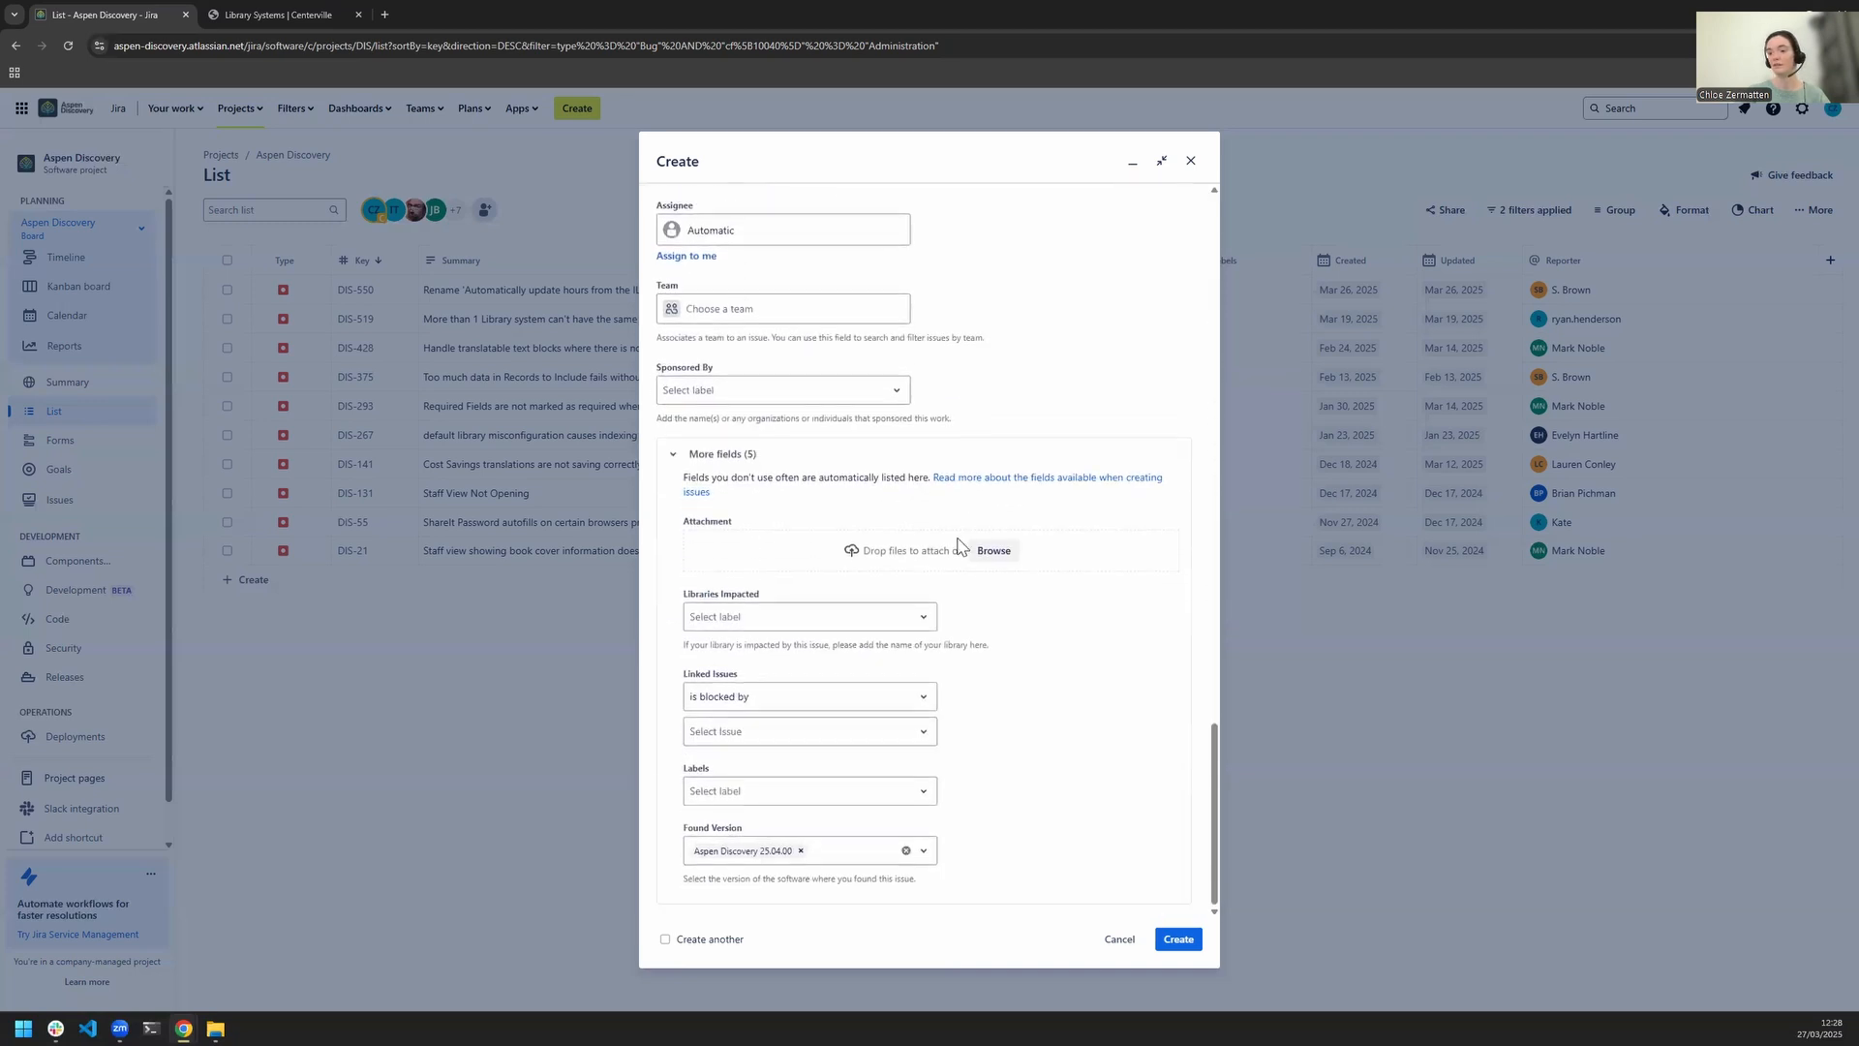
{"action": "left_click", "coordinate": [1178, 939]}
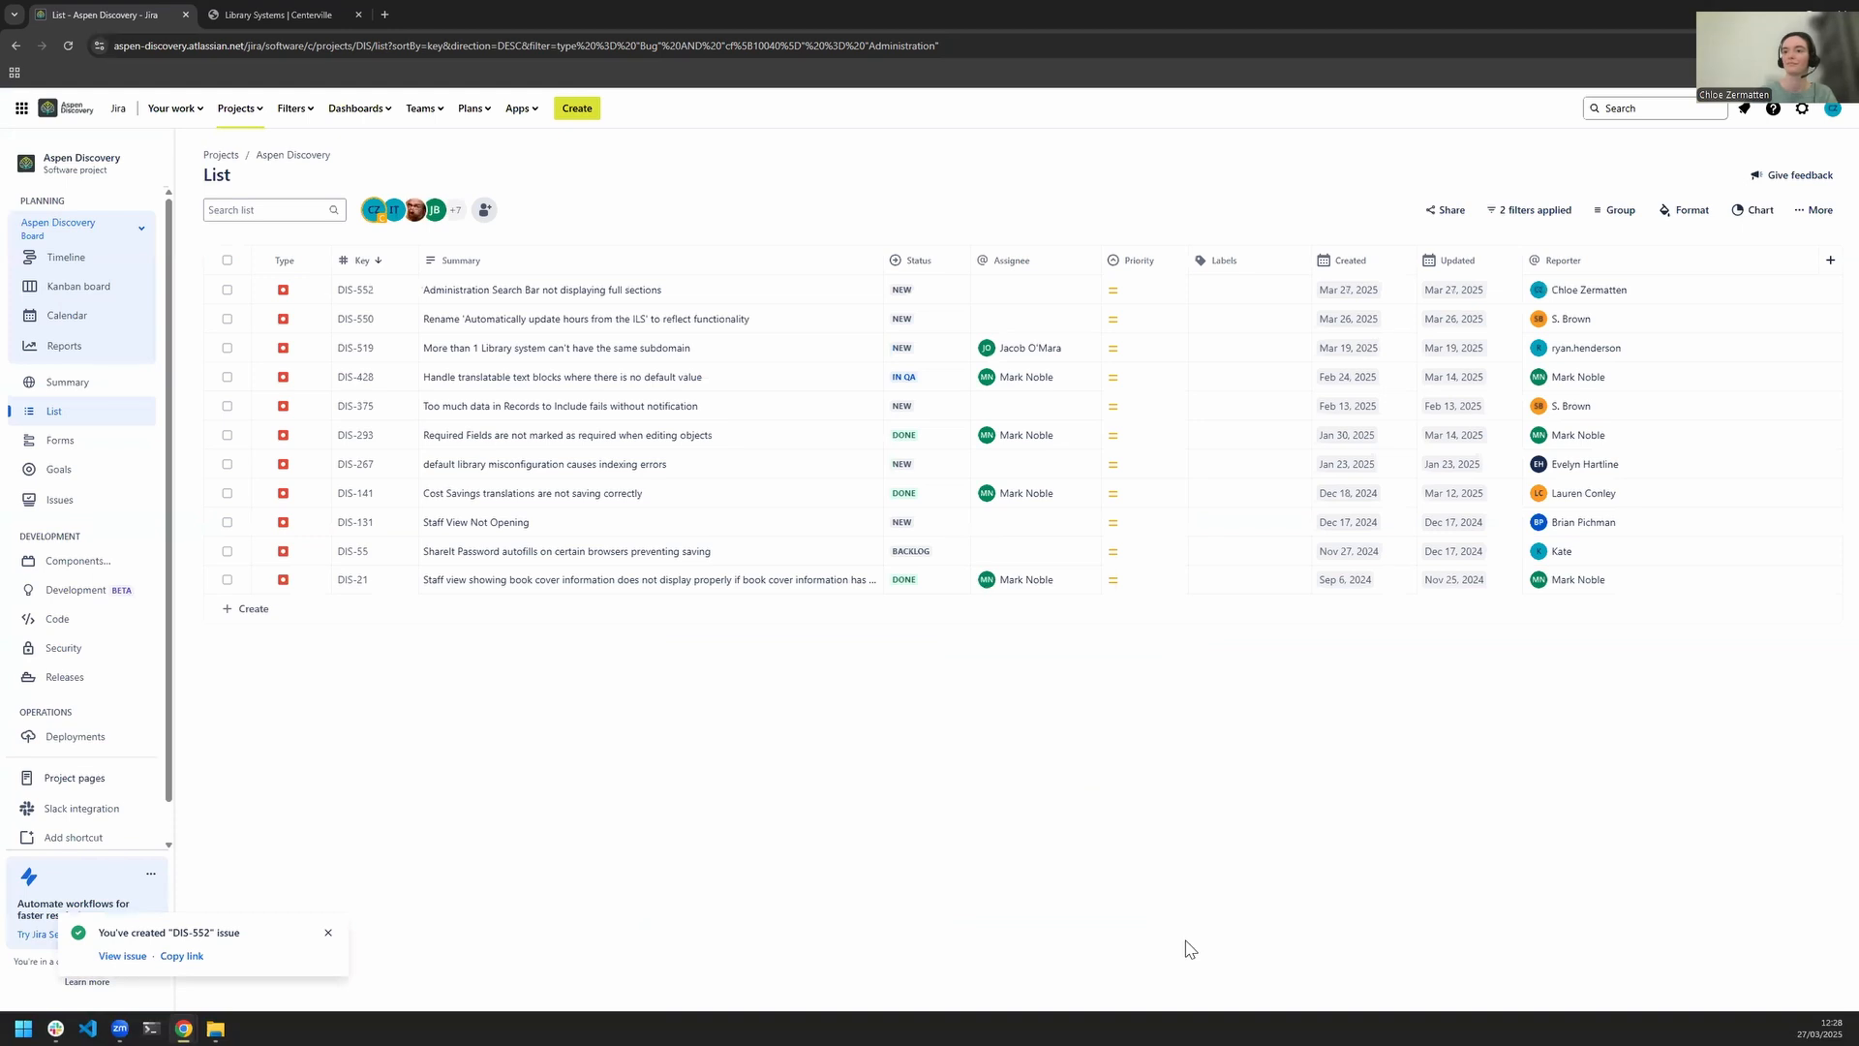
- Open the newly created "Administration Search Bar not displaying full sections" bug from the issue list
{"action": "left_click_drag", "start_coordinate": [683, 288], "coordinate": [417, 242]}
{"action": "left_click", "coordinate": [679, 284]}
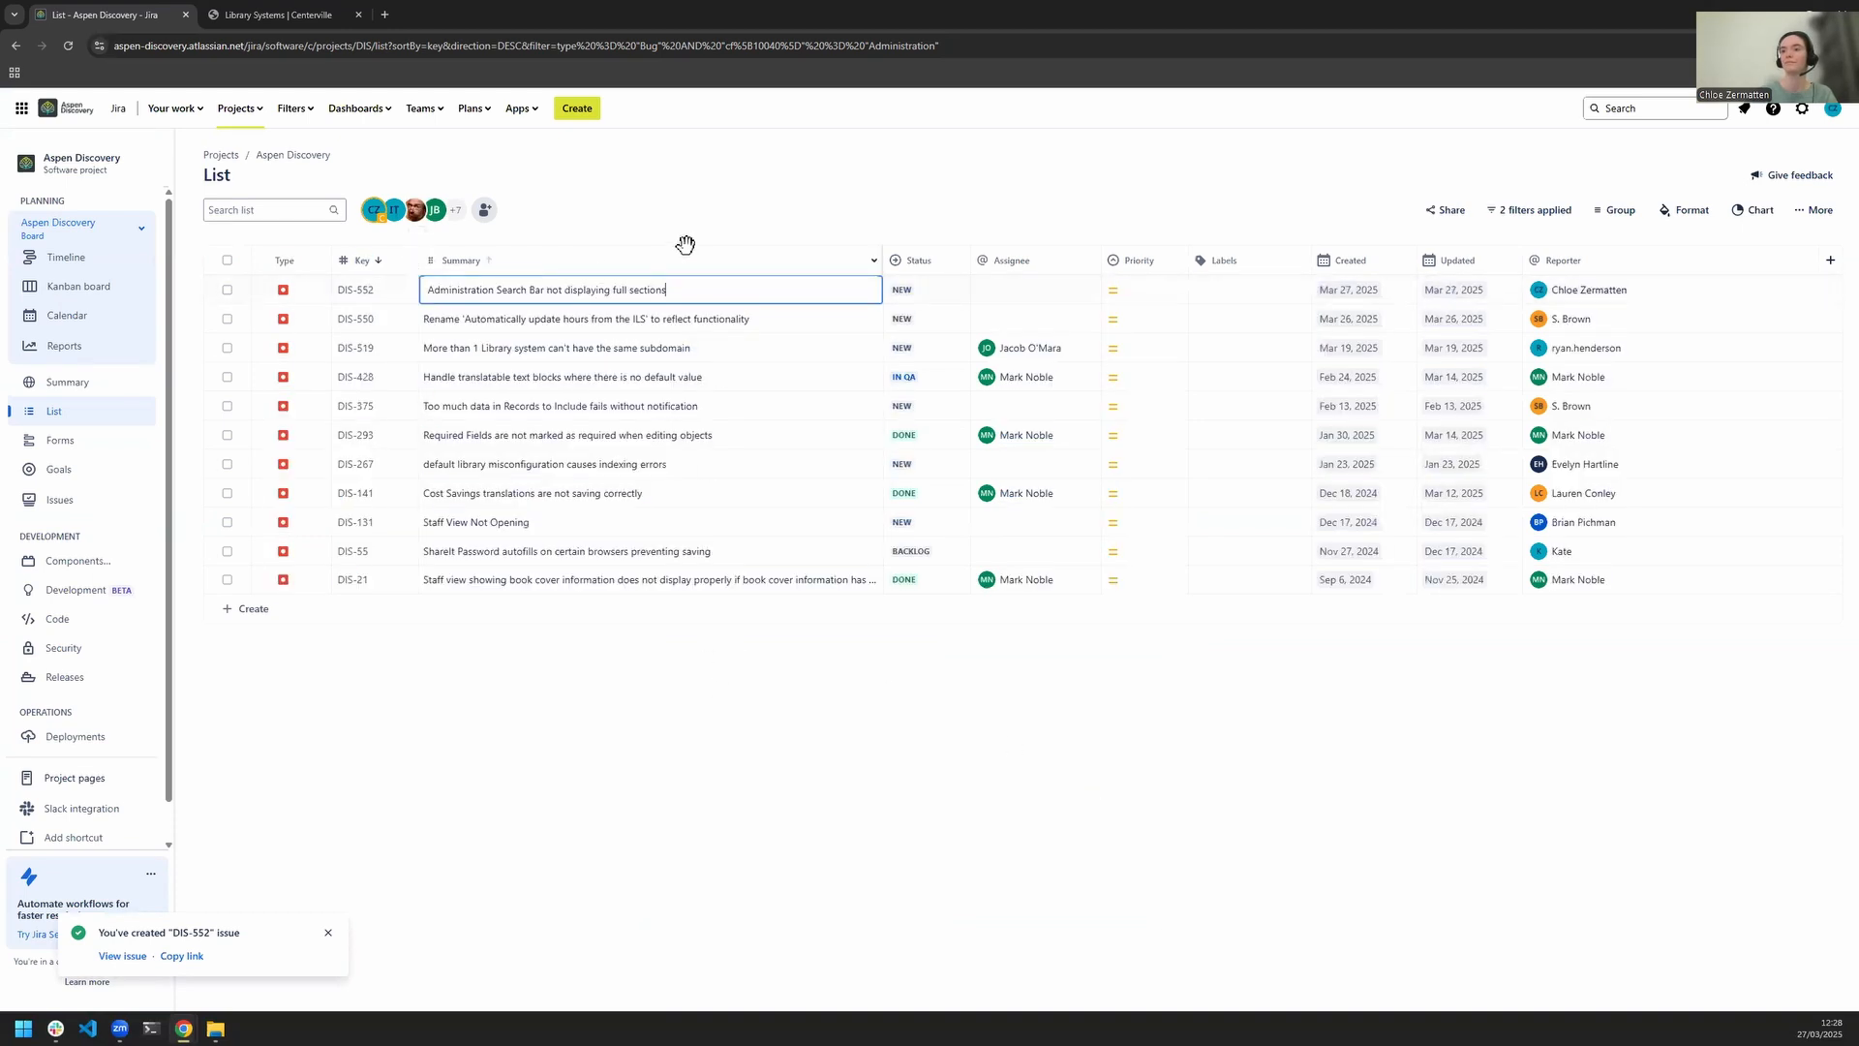
{"action": "left_click", "coordinate": [807, 228]}
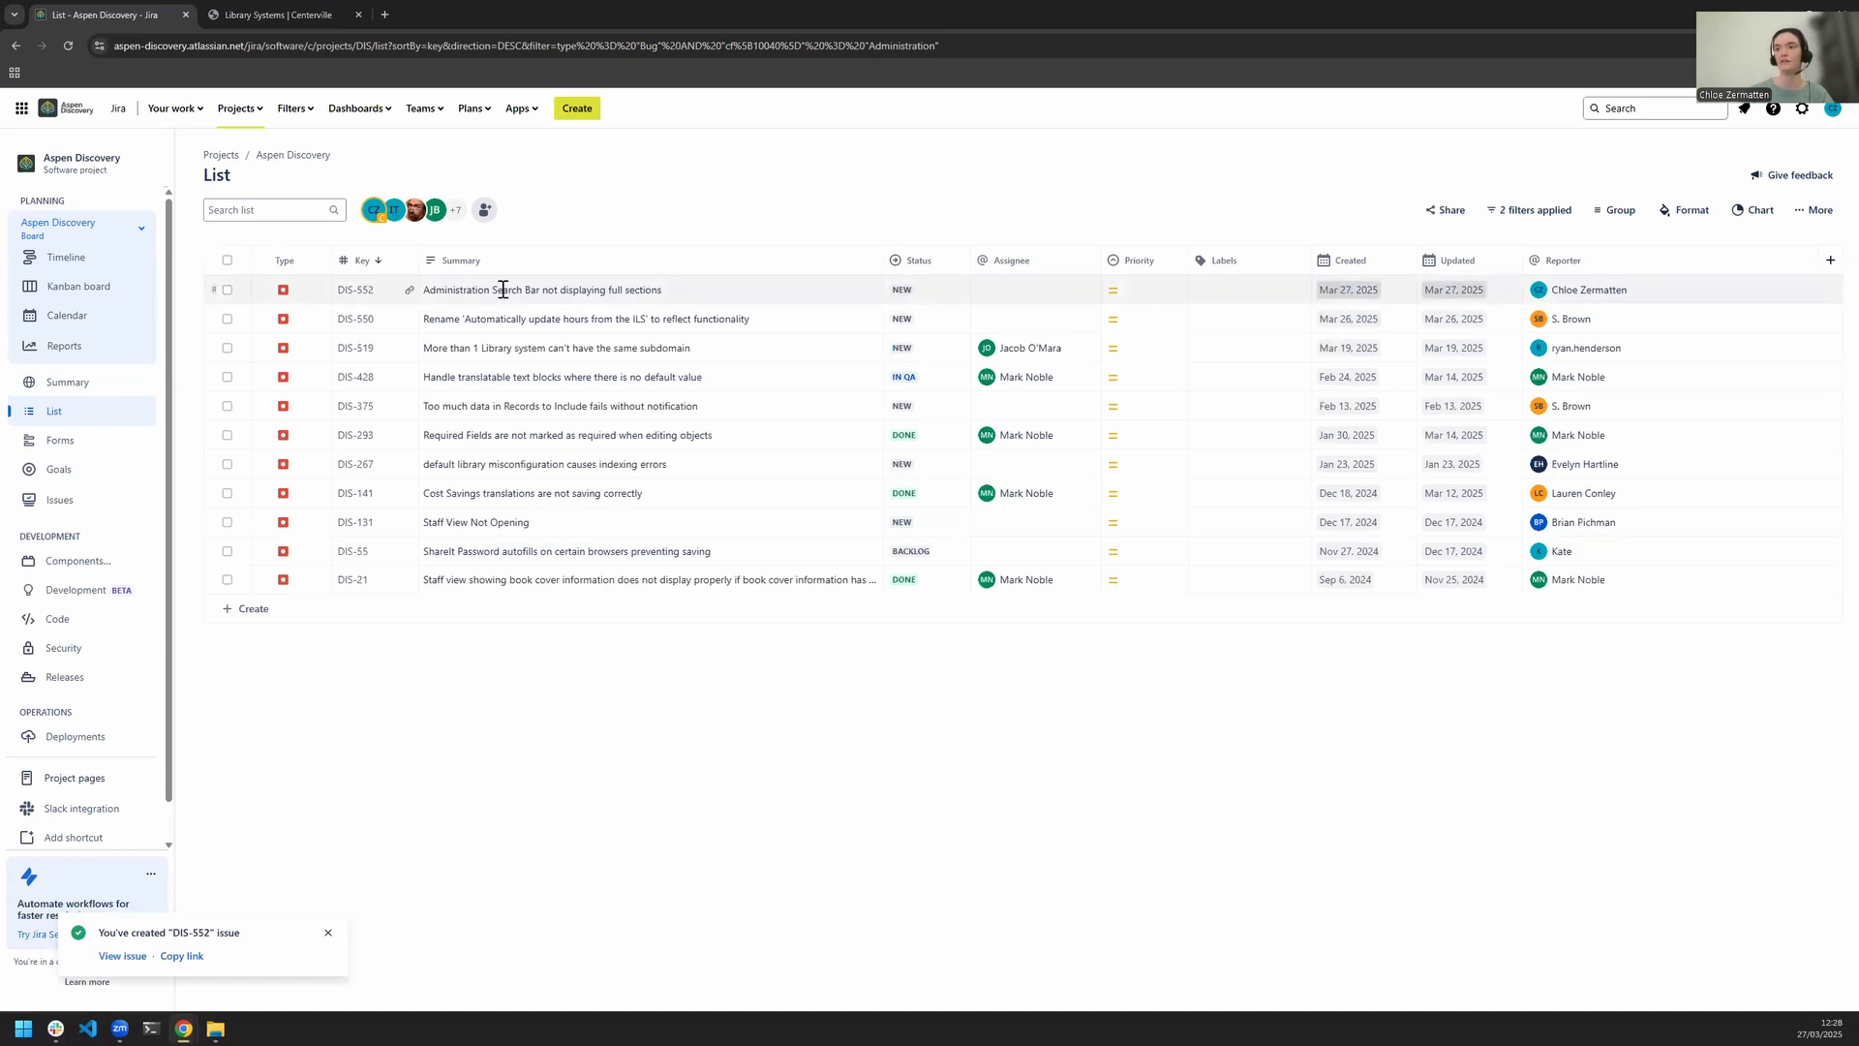
{"action": "left_click", "coordinate": [543, 291]}
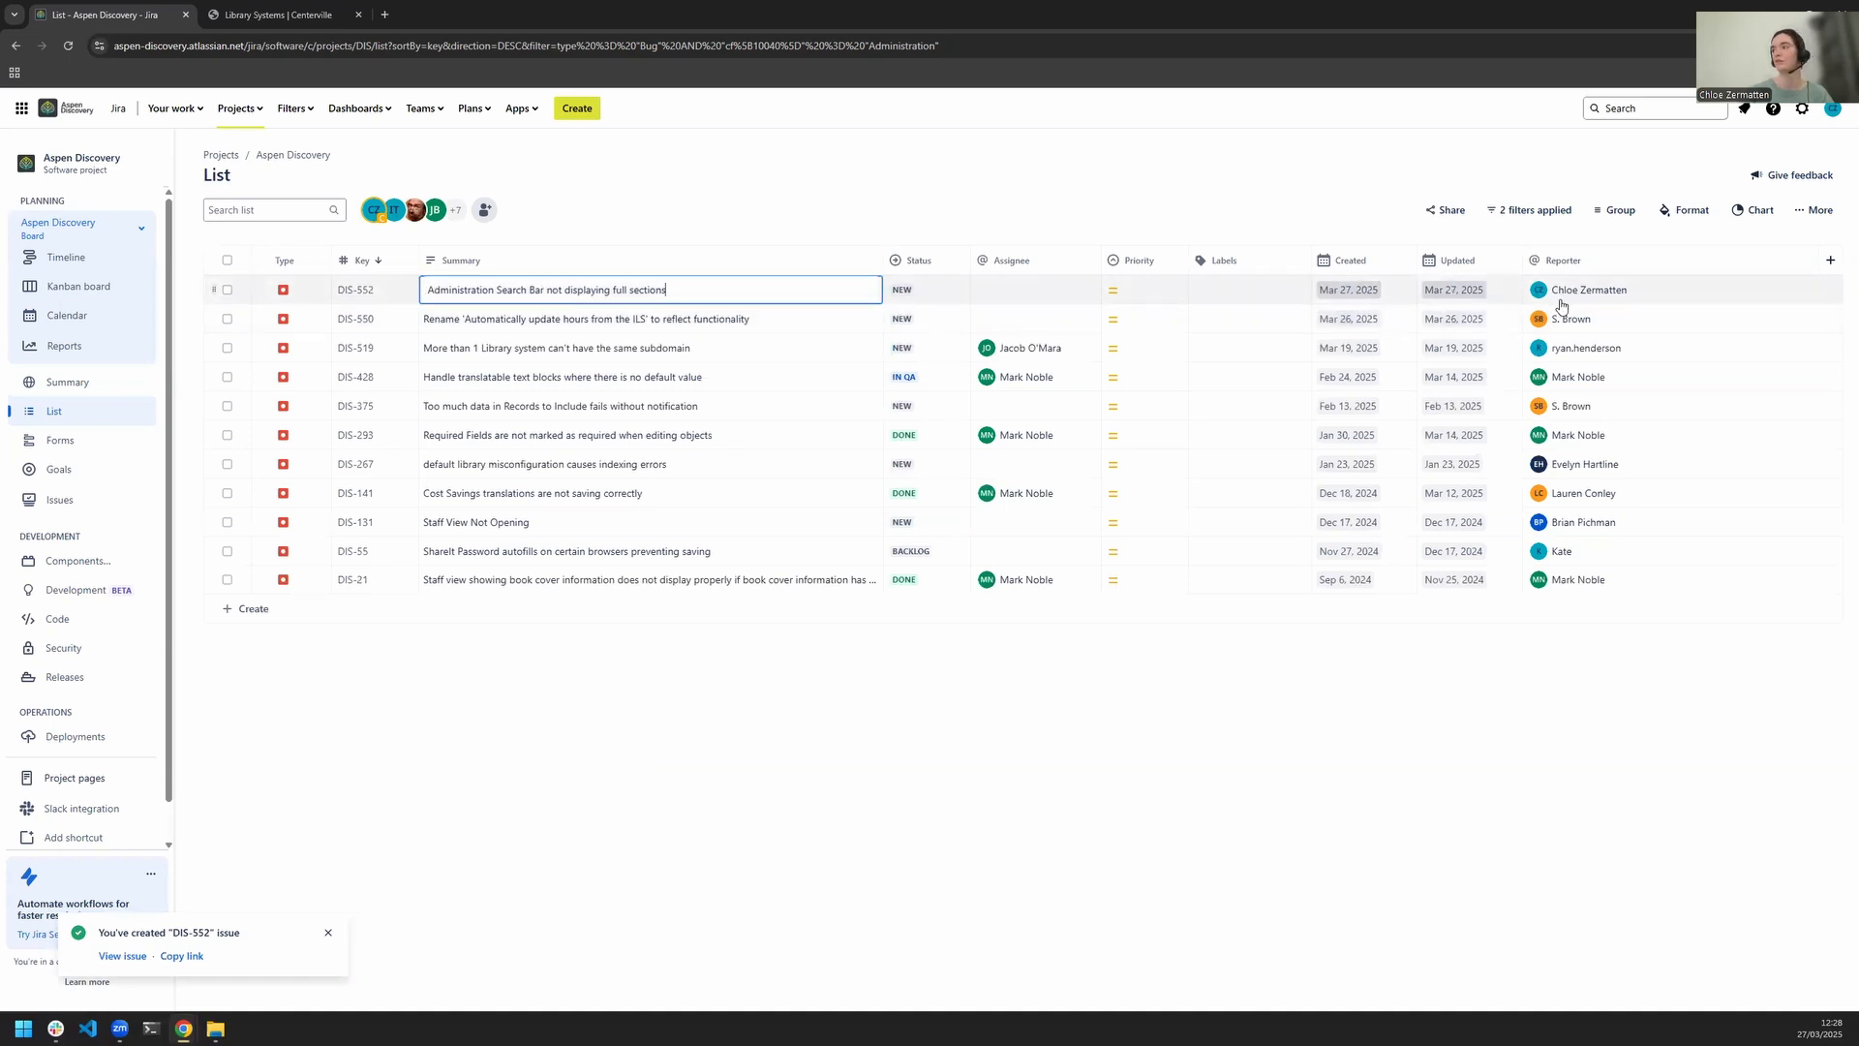
{"action": "left_click", "coordinate": [366, 292]}
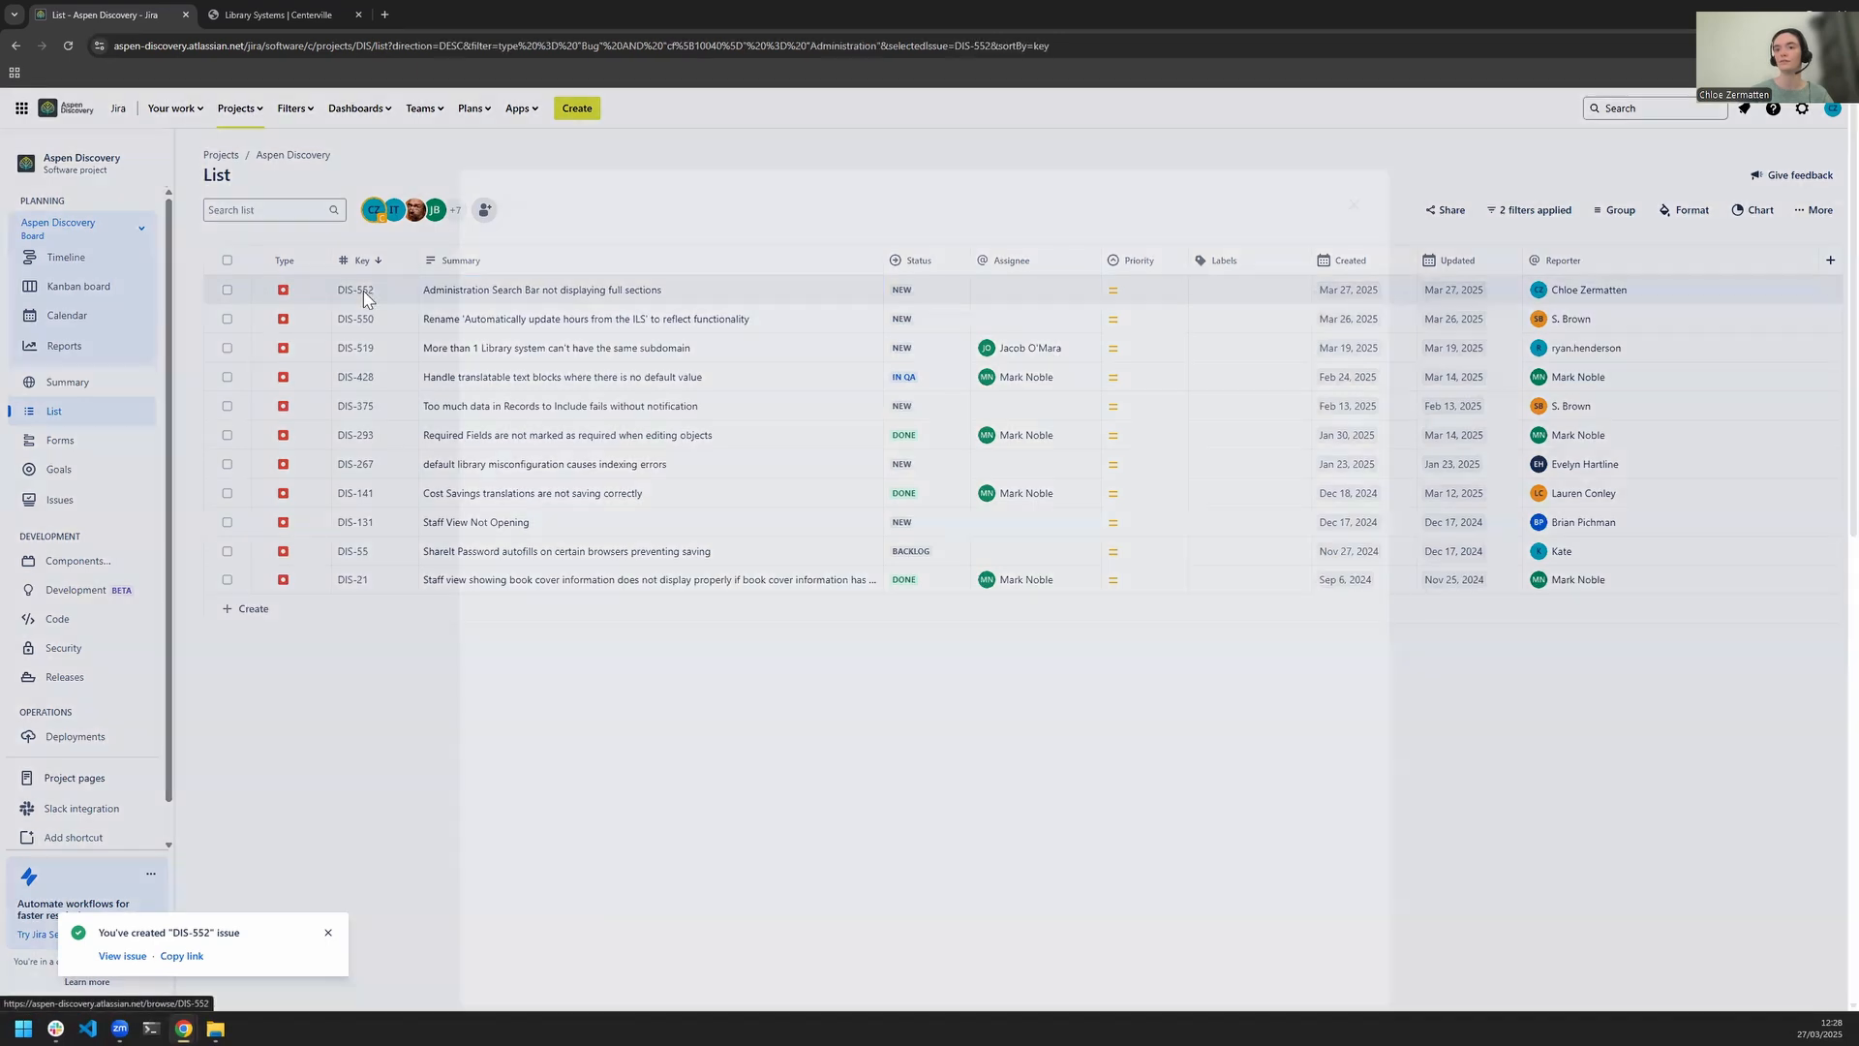